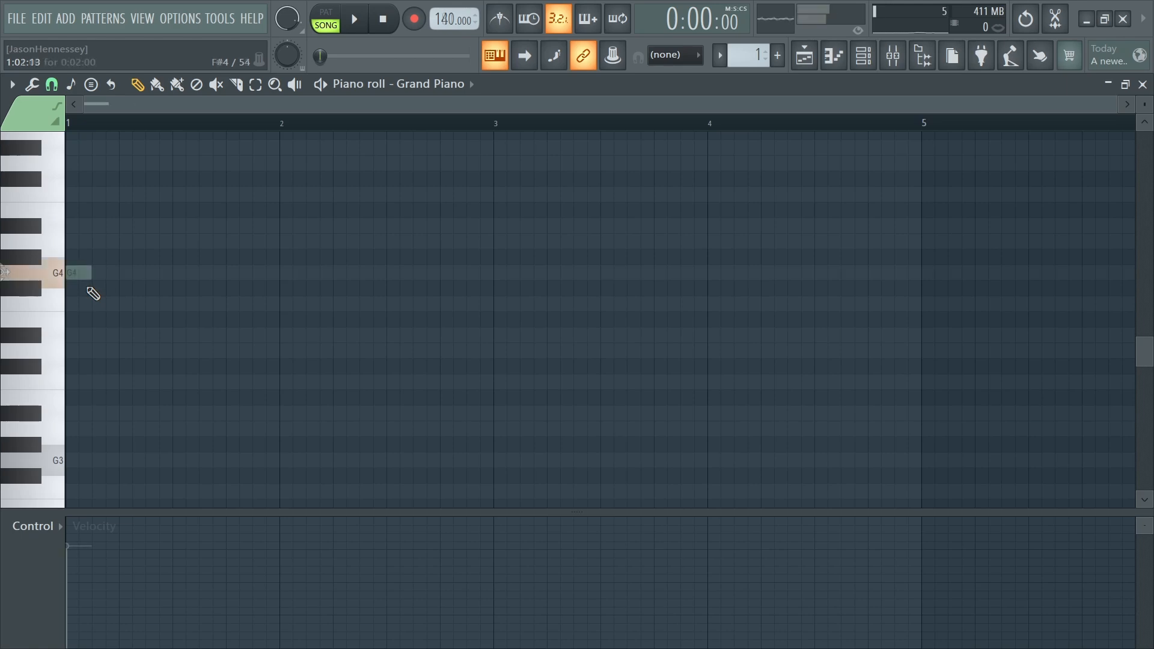
Step: Remove the G4 note at the start of bar 1 and draw an 8-step G5 followed by an 8-step A5
right_click(83, 275)
scroll(95, 282, up, 6)
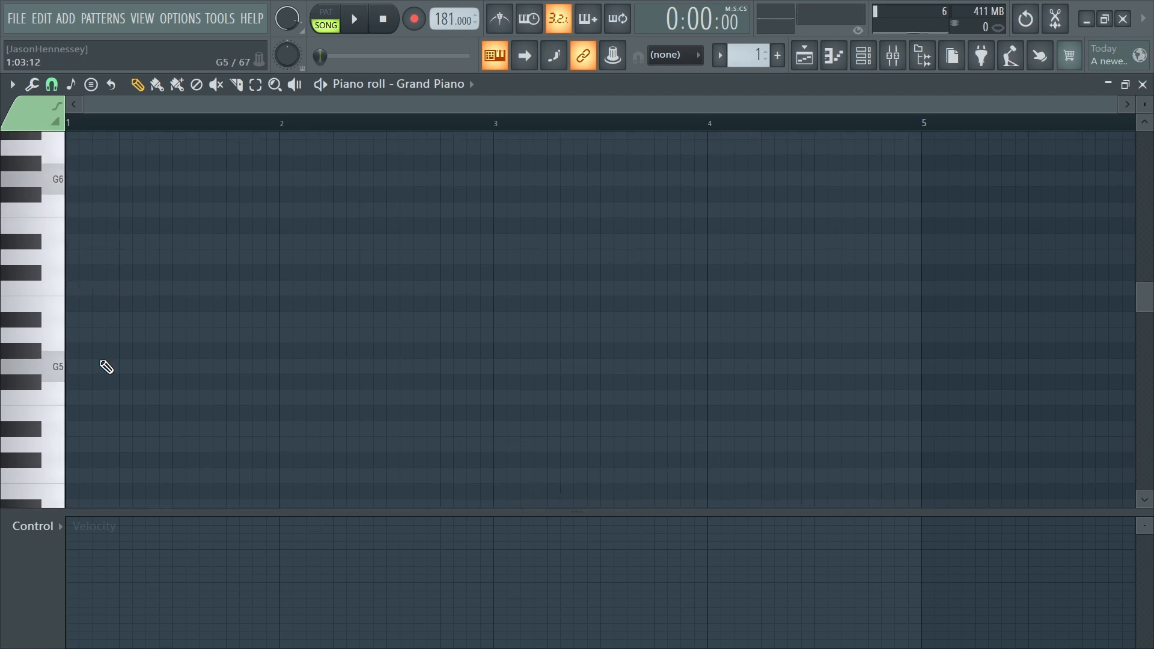
drag(77, 374, 189, 388)
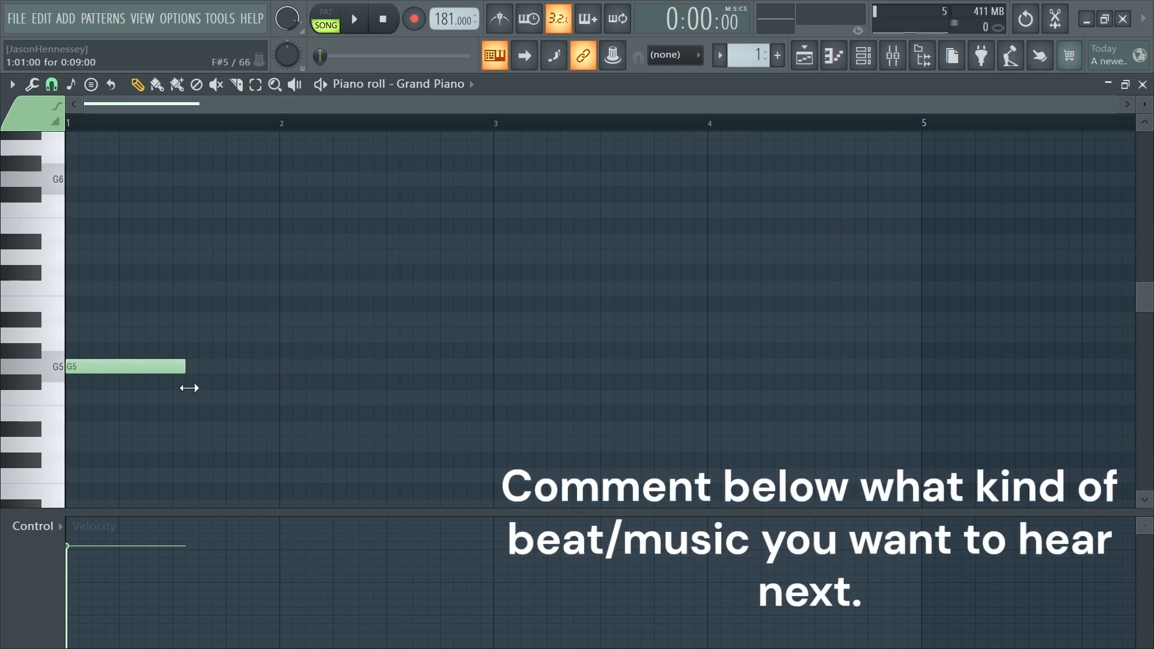
key(space)
click(178, 334)
key(space)
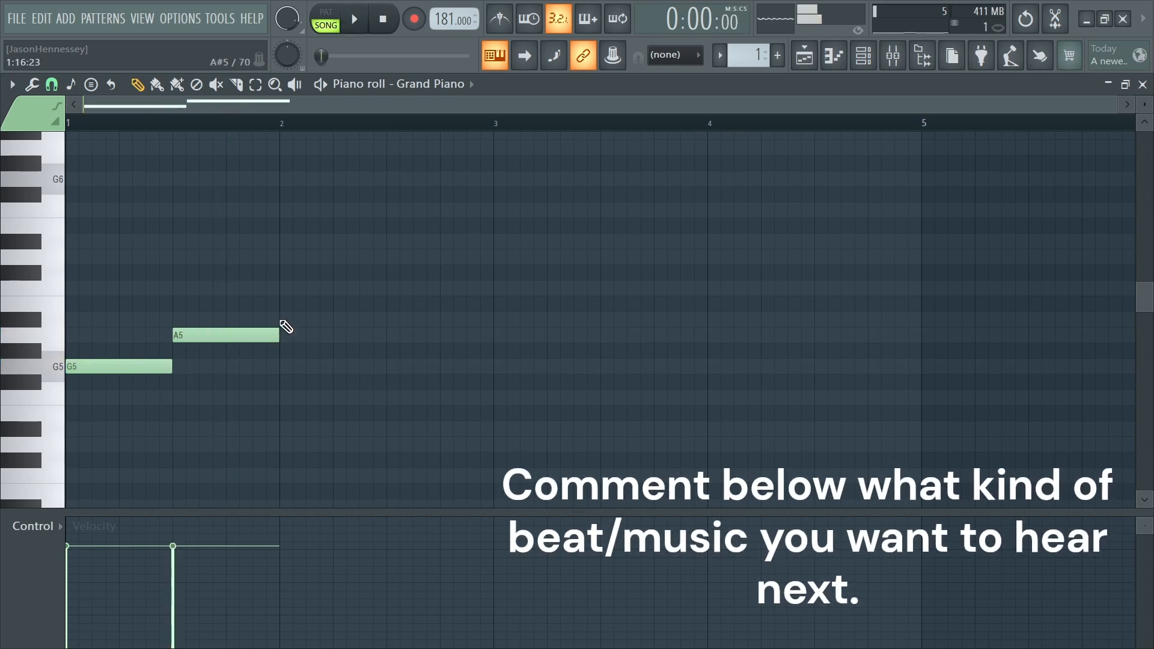
Step: Extend the G5 to 12 steps, shorten the A5 after it to 2 steps, and close bar 1 with a 2-step A#5
drag(170, 366, 262, 351)
drag(333, 335, 253, 337)
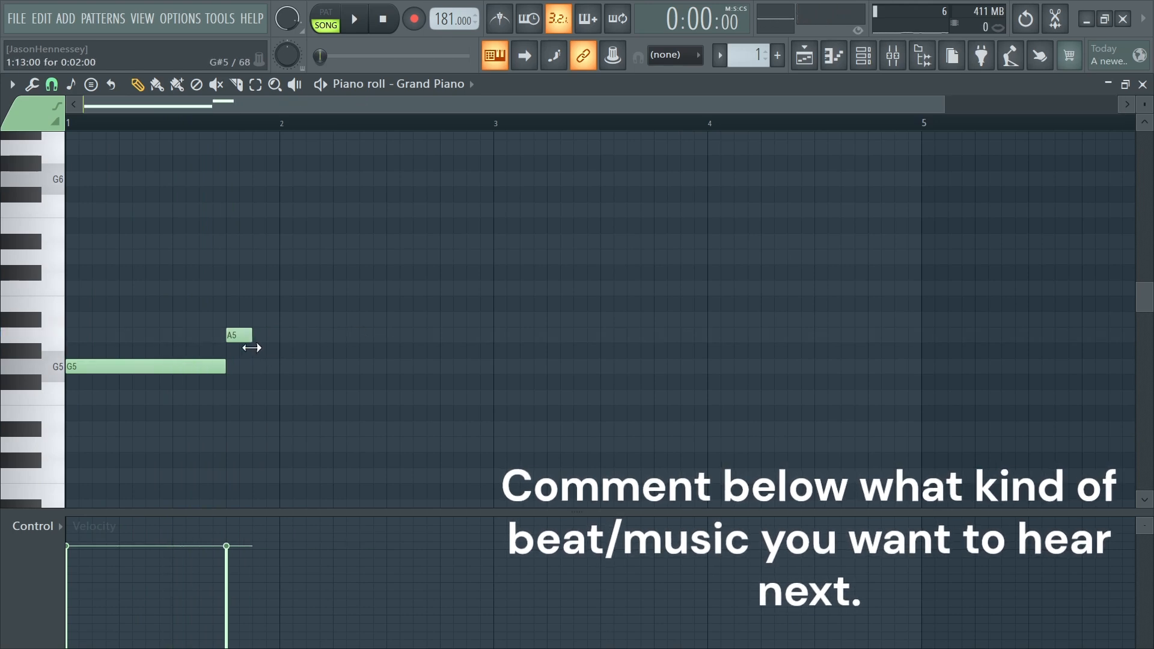
click(259, 320)
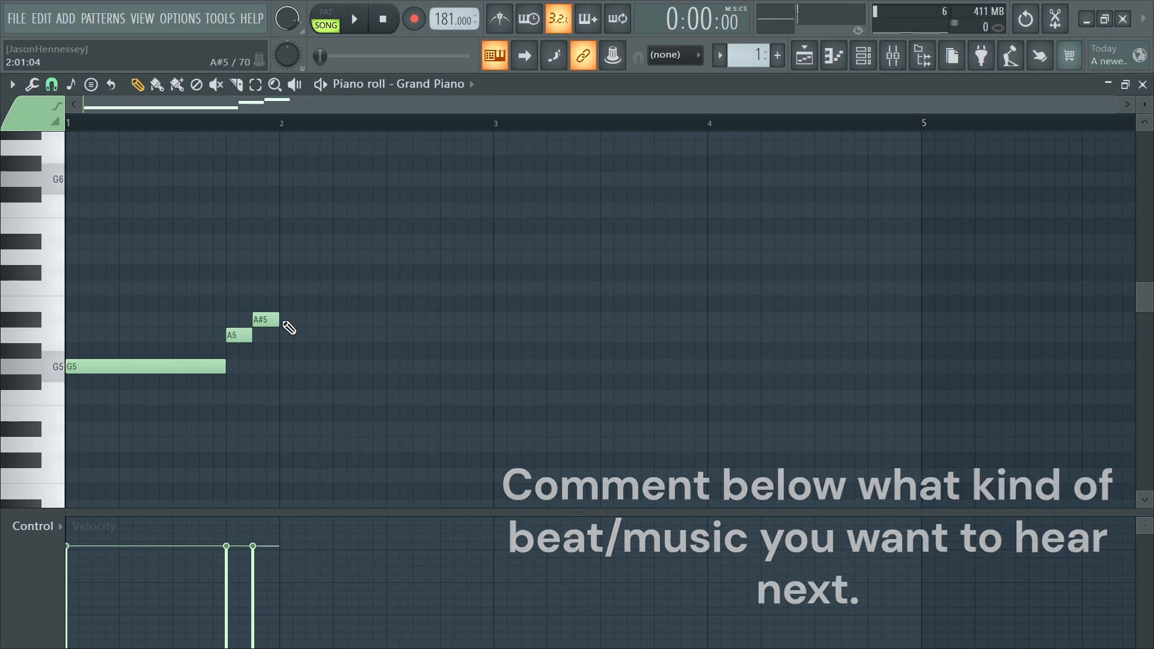
Step: Add a note at the start of bar 2 and set it to A5 with a length of 8 steps
click(292, 288)
key(space)
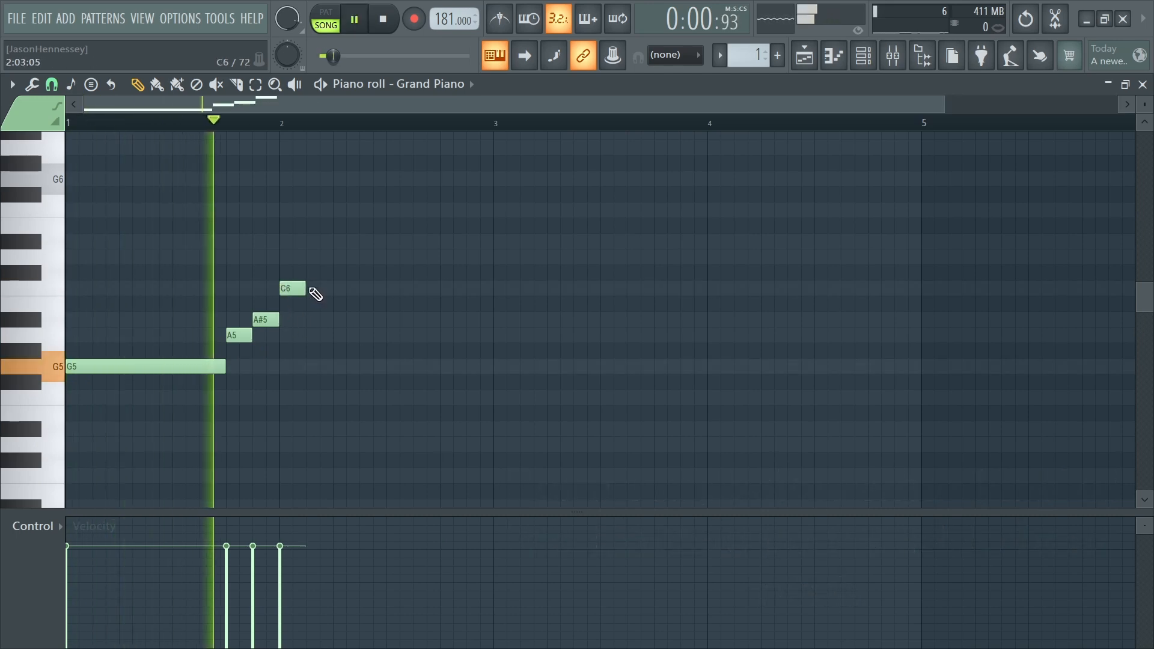
drag(304, 287, 345, 289)
key(space)
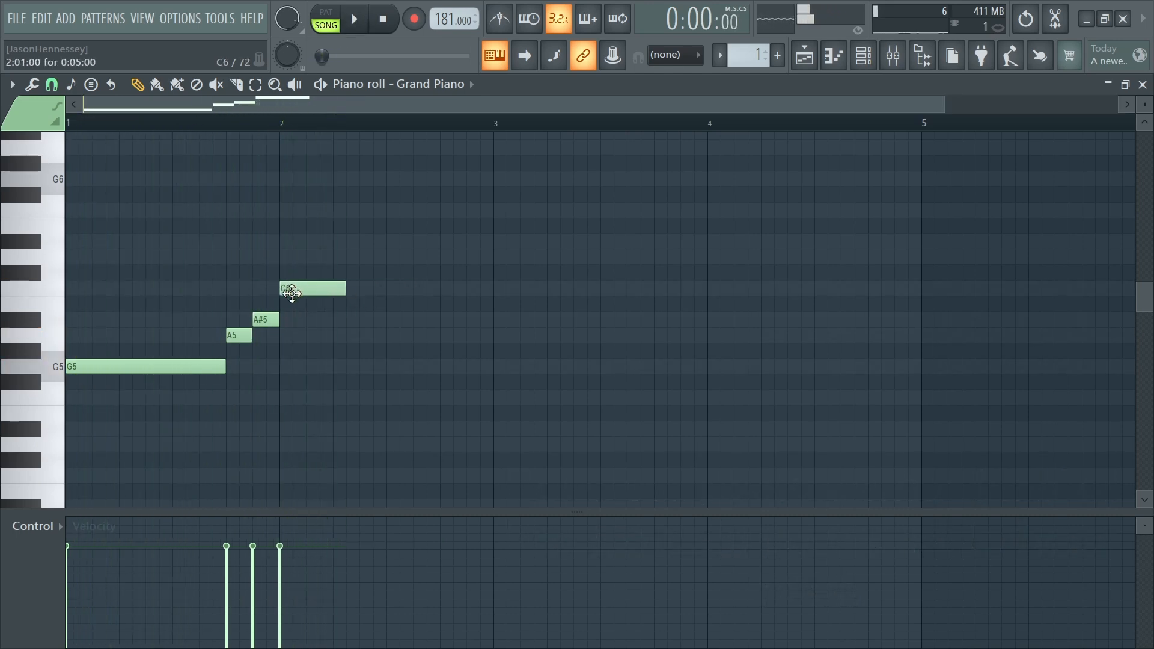
key(space)
drag(346, 335, 387, 333)
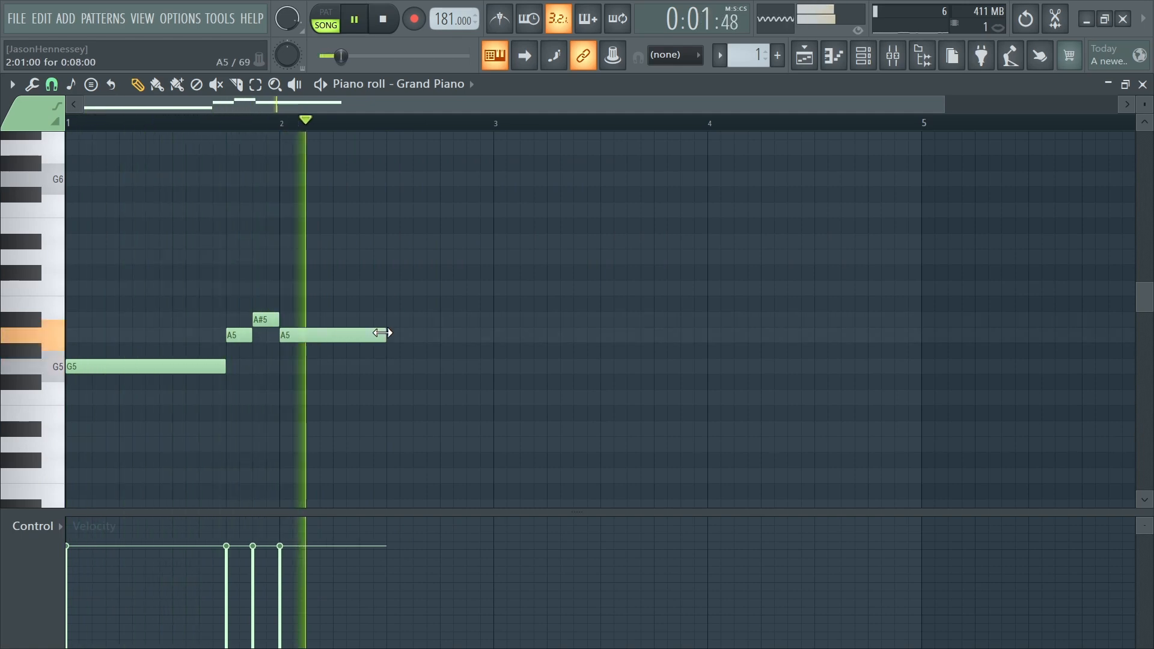
Step: Add a 4-step A#5 in the middle of bar 2 and copy the two-bar phrase up to bar 8
click(392, 319)
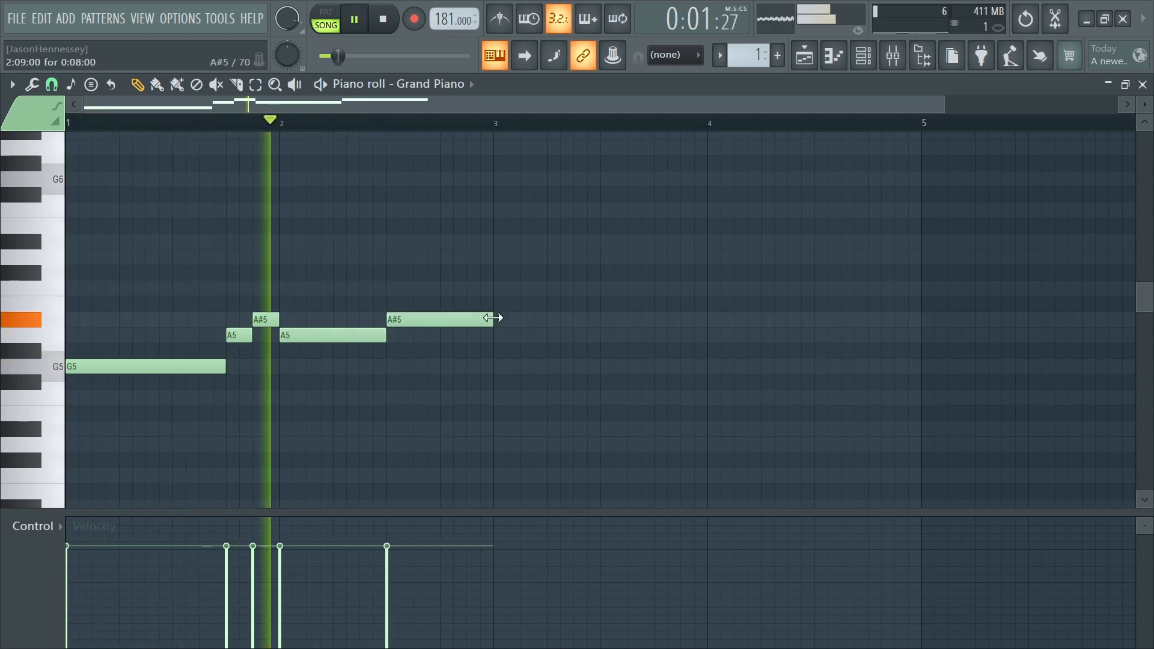
drag(490, 319, 447, 330)
drag(448, 330, 438, 330)
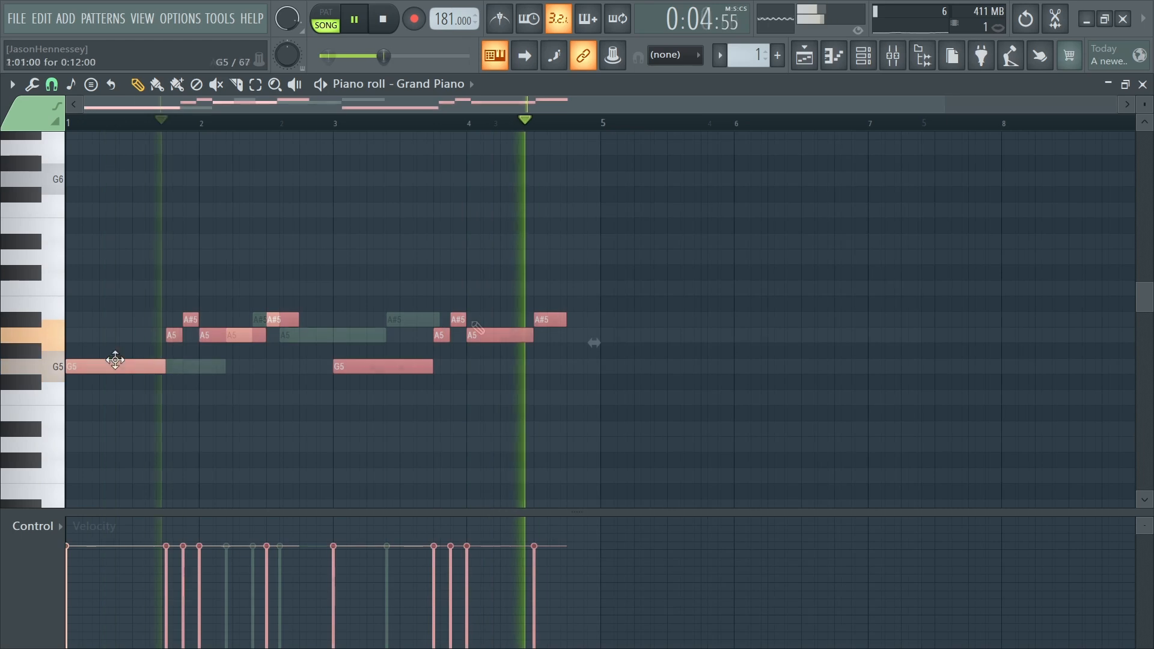
drag(84, 366, 623, 364)
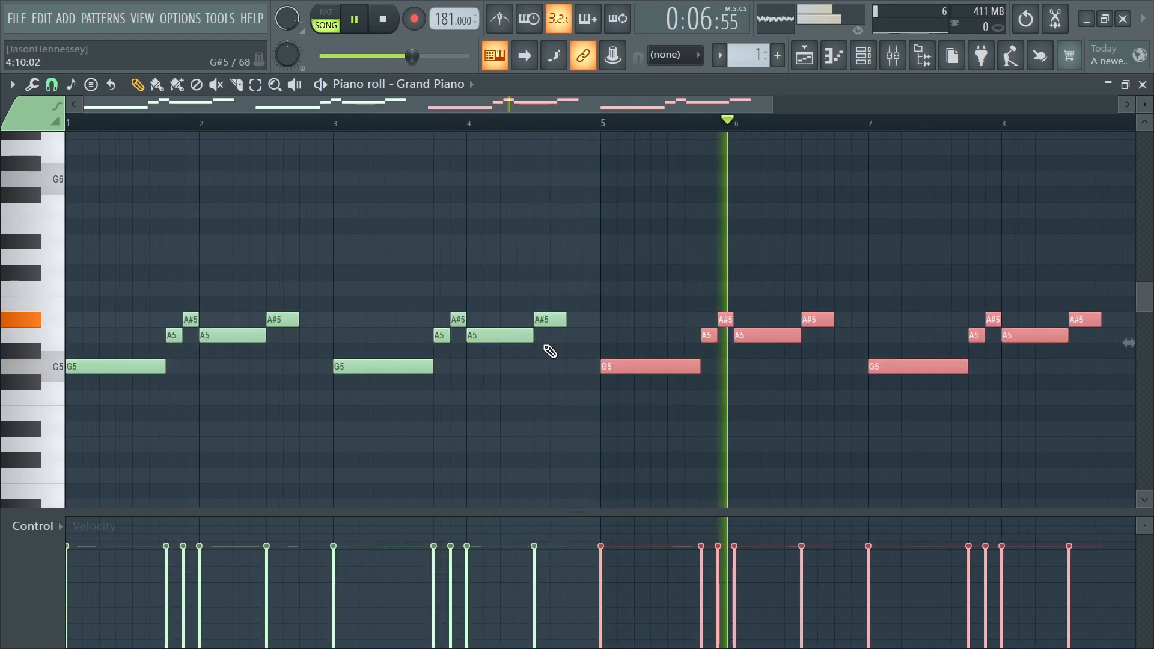
Step: Flip the A5 and A#5 notes in bars 5 to 8 vertically and play the melody back
scroll(559, 347, down, 1)
key(space)
drag(841, 266, 460, 340)
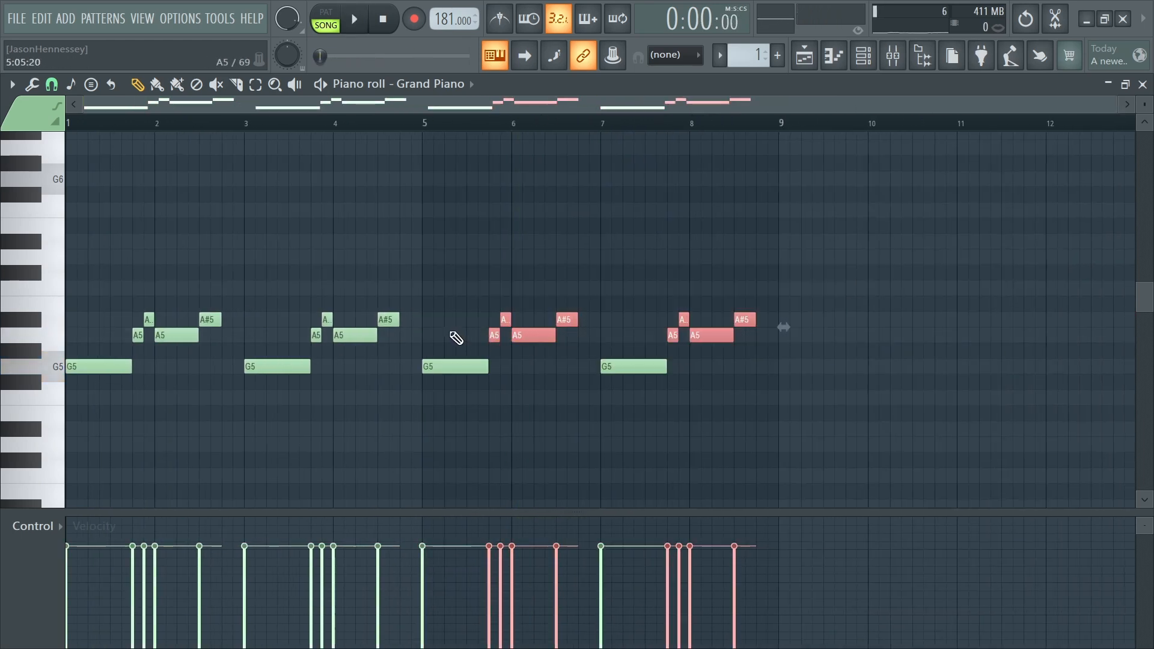
key(alt+y)
click(617, 377)
key(space)
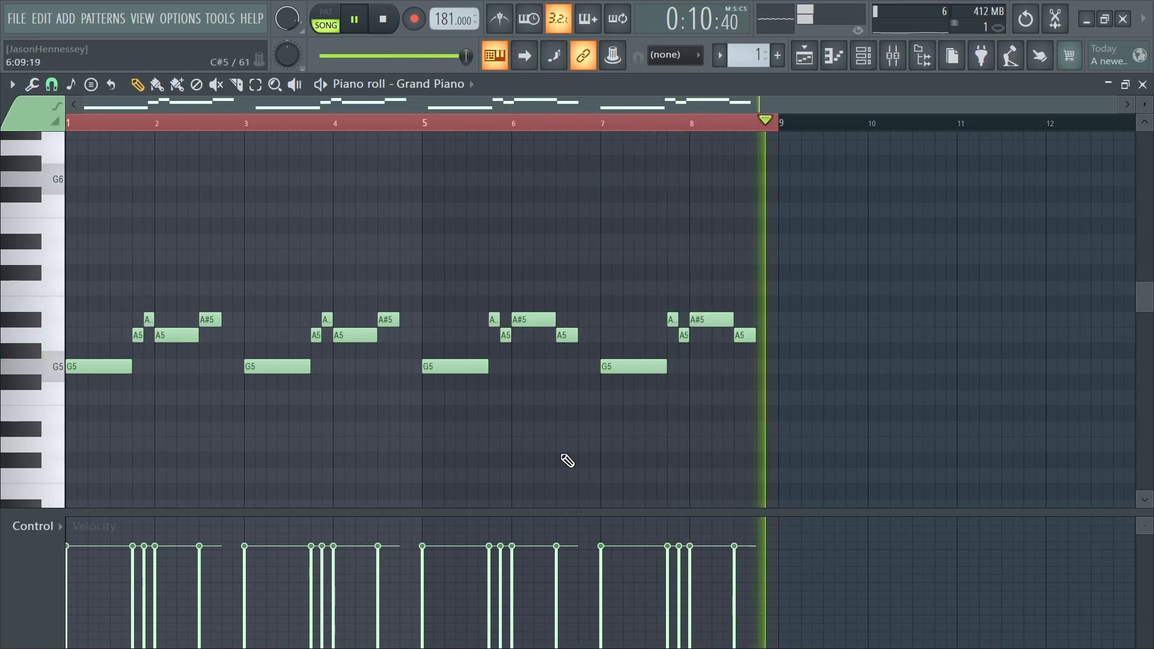
key(space)
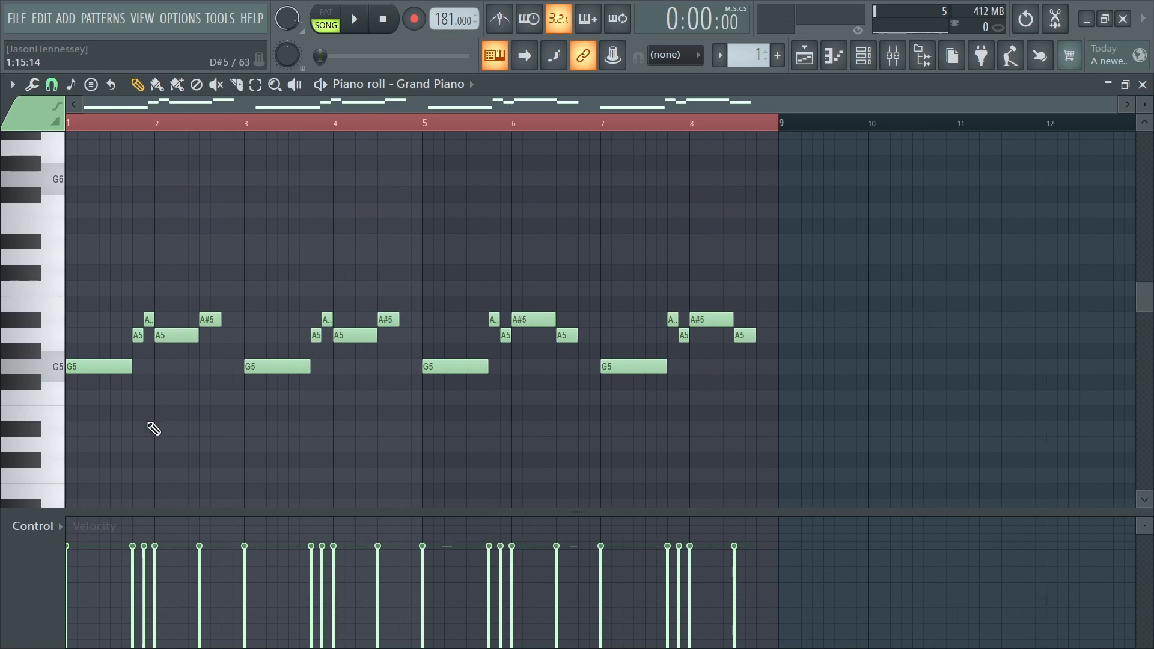
Step: Draw one-bar G3 and G4 notes at the starts of bars 1 and 3, with a D4 in the second half of bar 2
scroll(143, 423, down, 3)
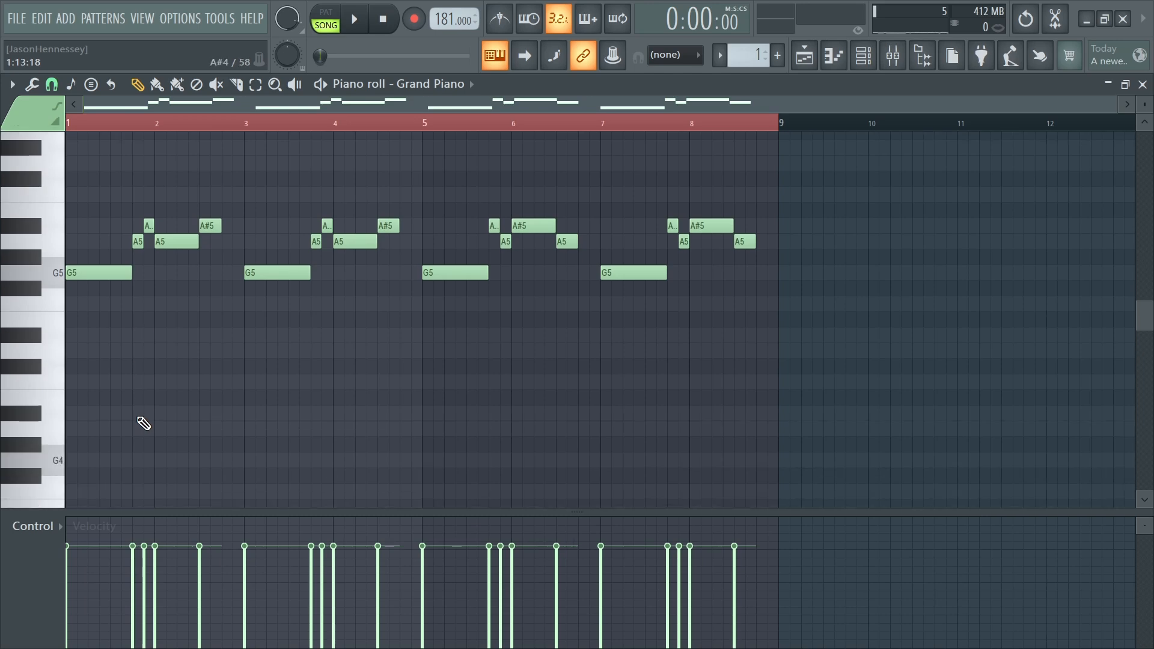
scroll(108, 456, down, 3)
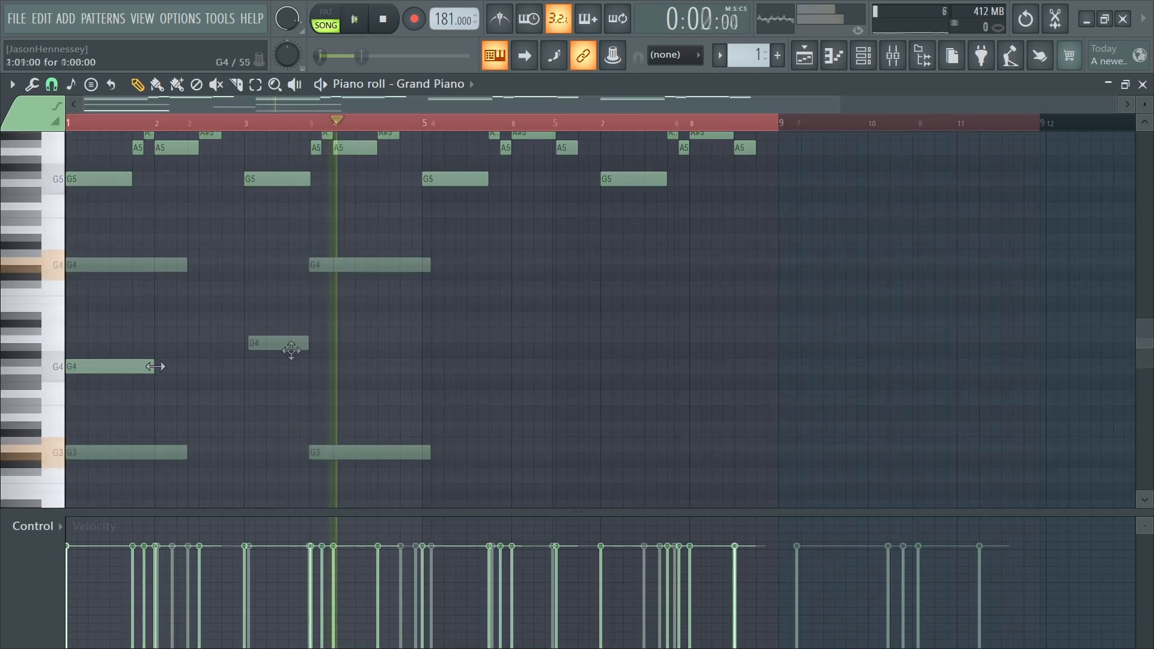
key(space)
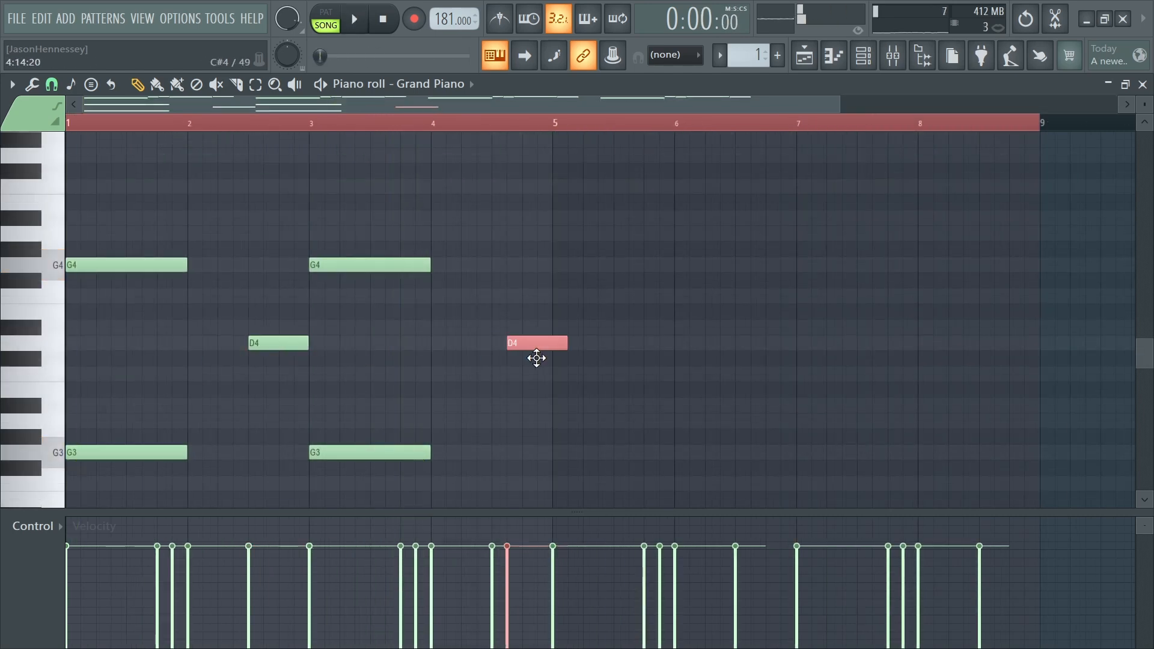
Step: Replace the low D4 note in bar 4 with an 8-step and a 4-step A3 ending the bar, and delete the one-bar G4 notes
key(space)
drag(523, 342, 507, 327)
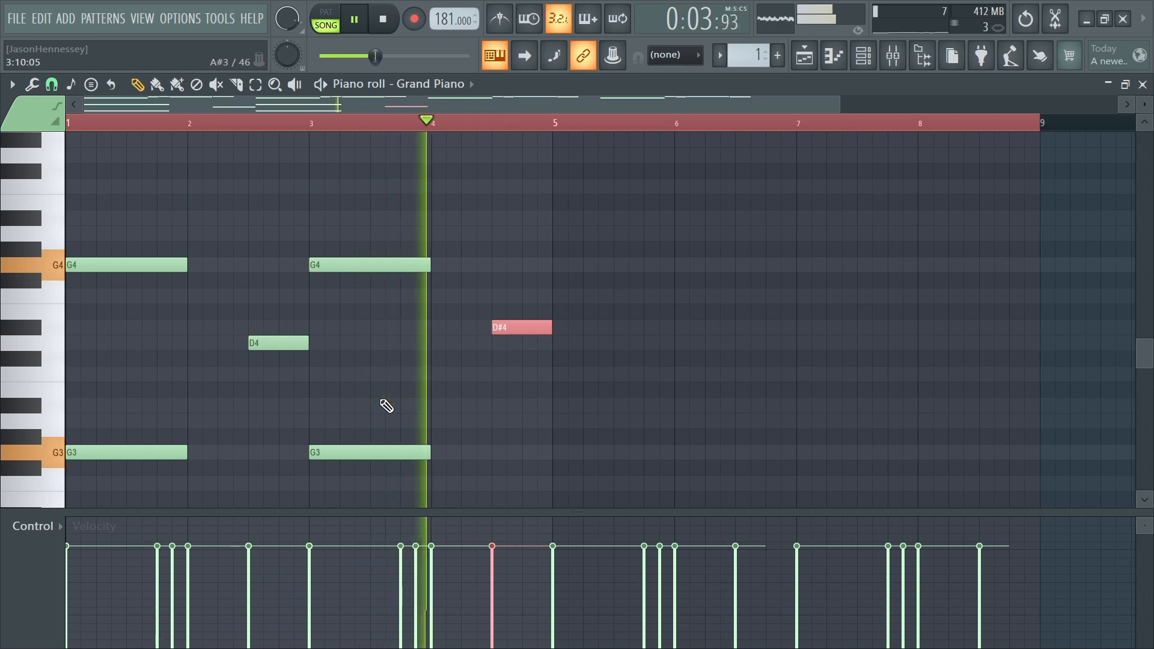
right_click(496, 327)
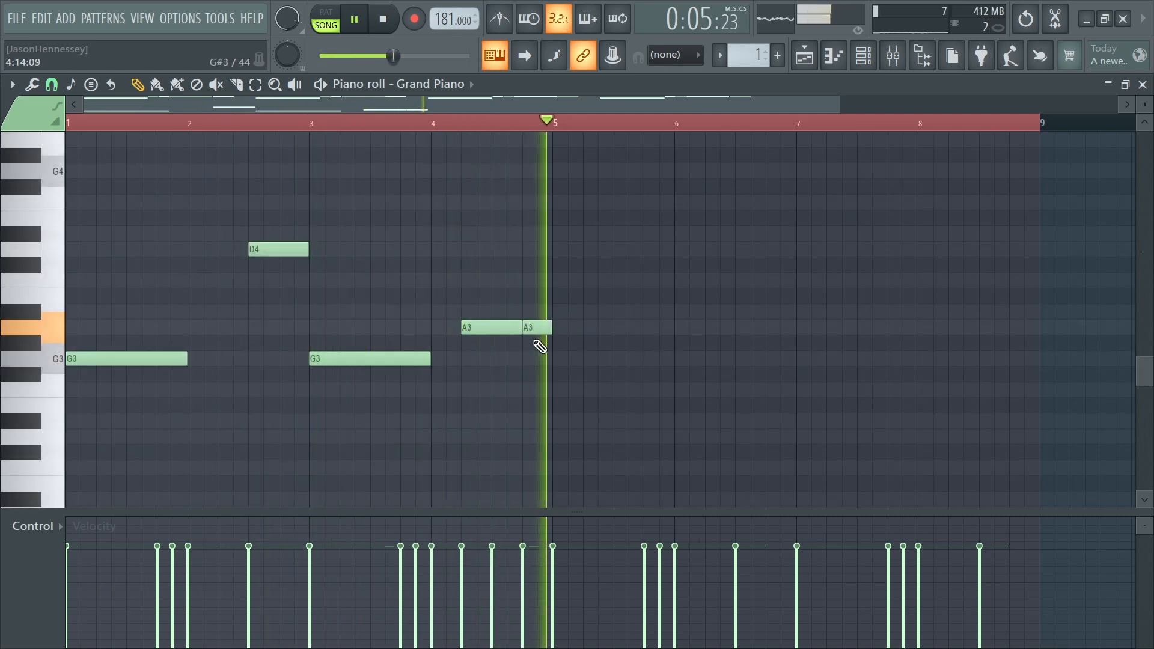
Step: Duplicate the bass notes of bars 1 to 4 into bars 5 to 8
scroll(525, 381, down, 2)
key(space)
drag(780, 123, 430, 163)
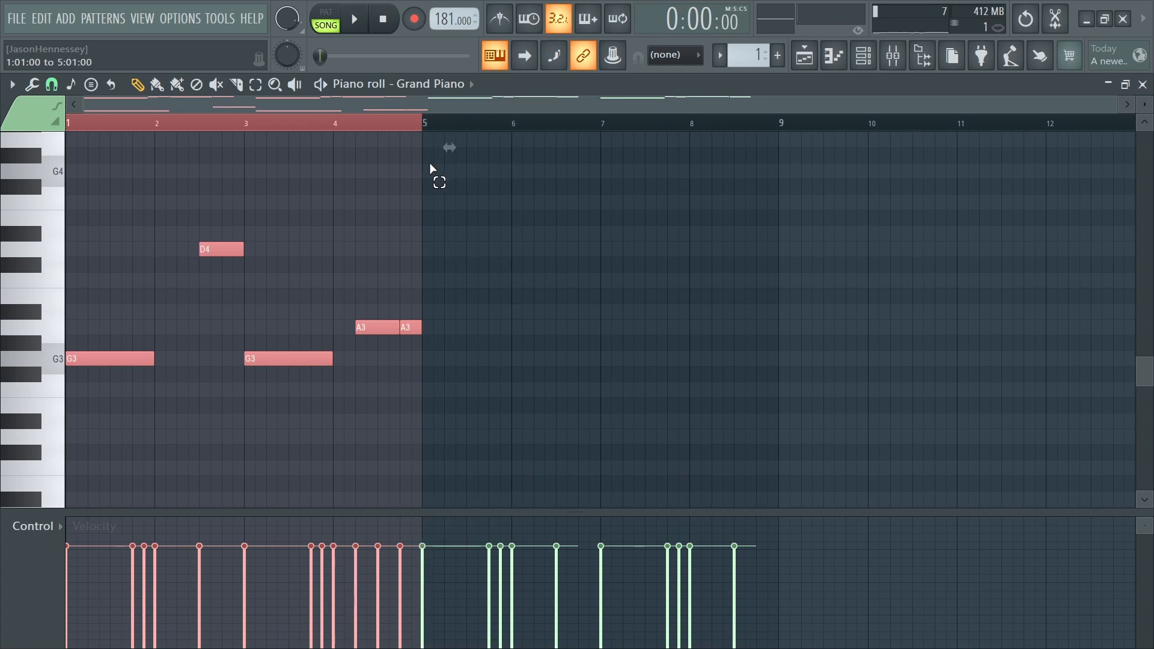
key(ctrl+b)
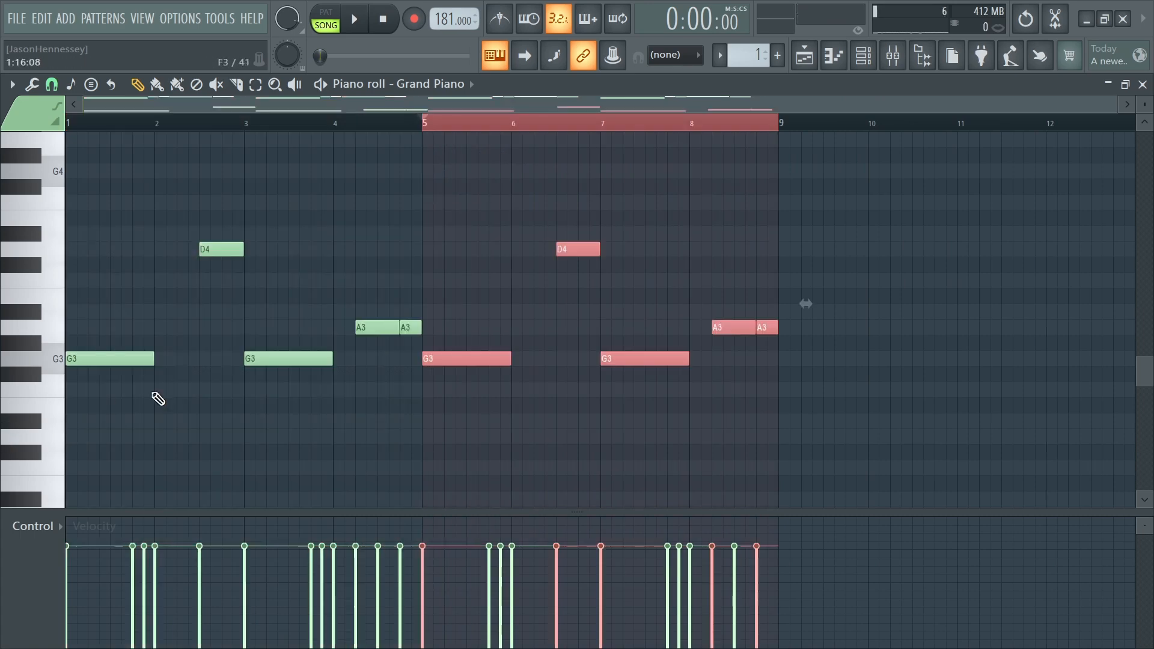
Step: Deselect the copied bass notes and listen to the full eight bars of melody and bass
scroll(420, 428, up, 7)
scroll(422, 432, down, 4)
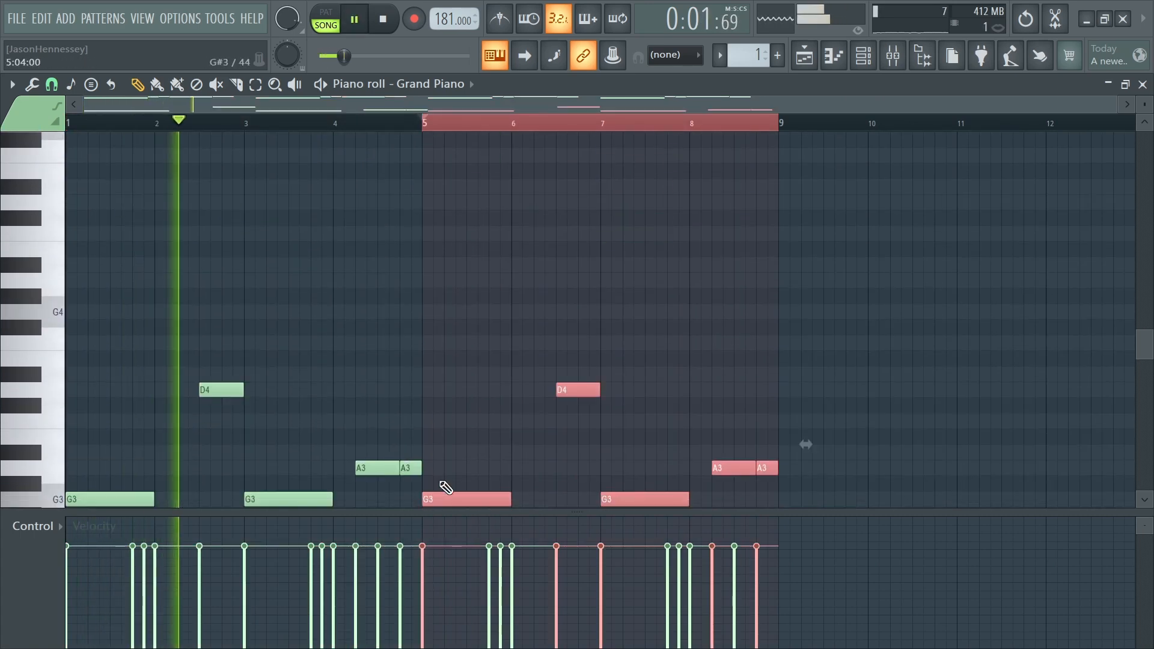
ctrl+click(425, 360)
scroll(431, 365, down, 4)
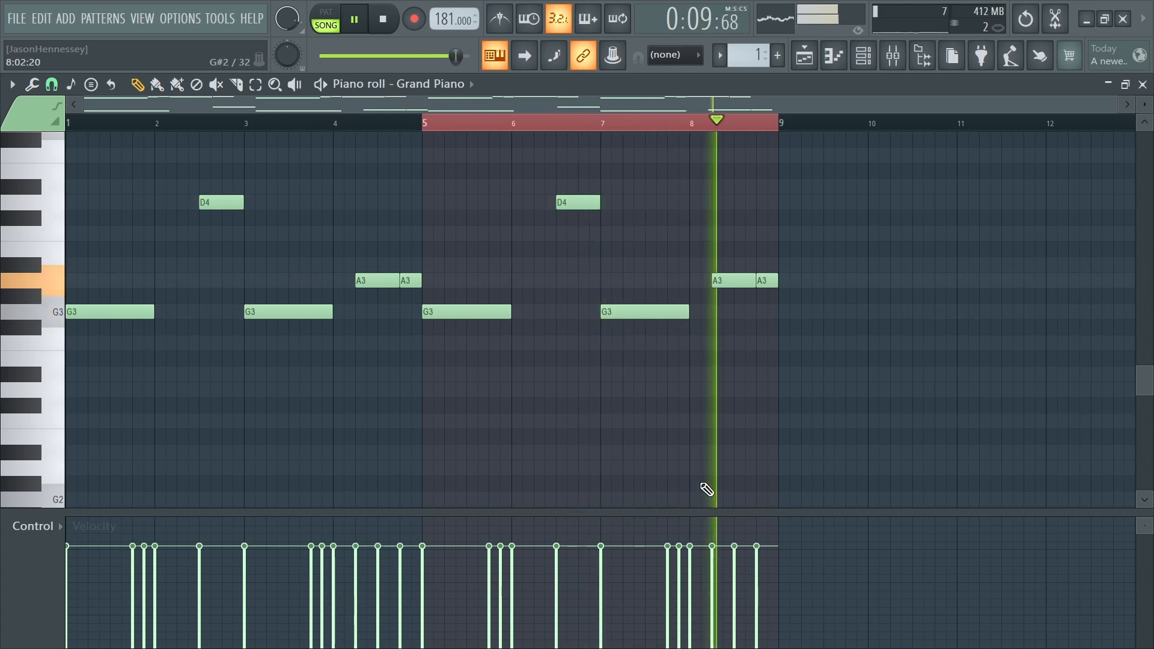
scroll(523, 479, up, 4)
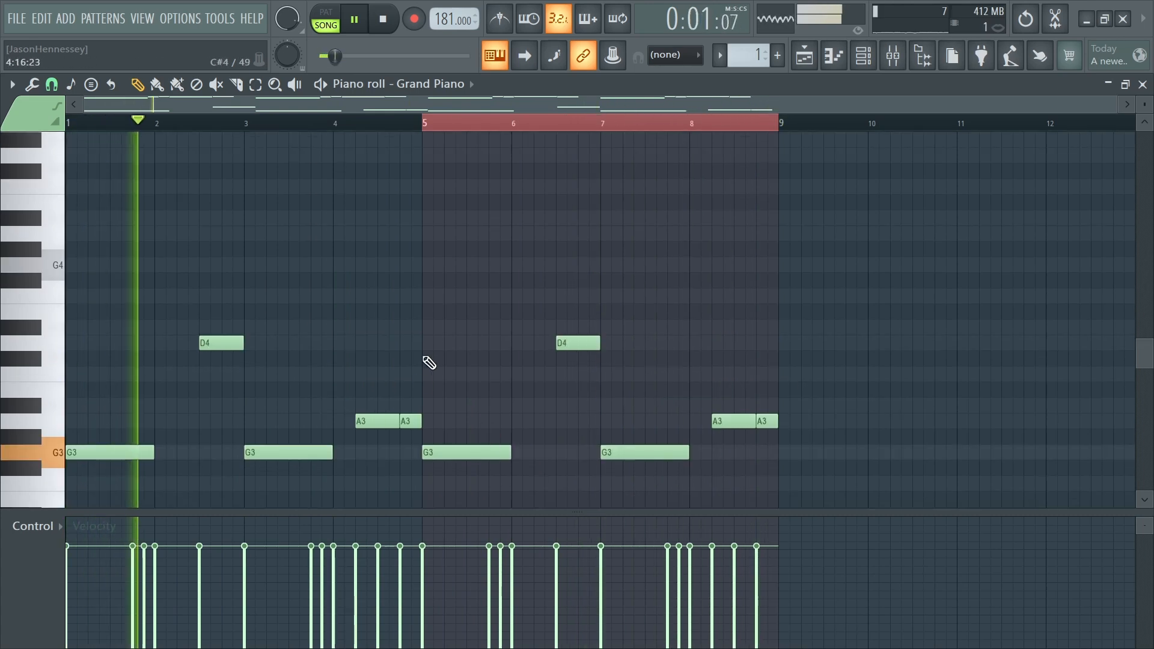
key(space)
Step: Add a 4-step A#4 note at the start of bar 1, between melody and bass, and play it back
scroll(181, 257, up, 3)
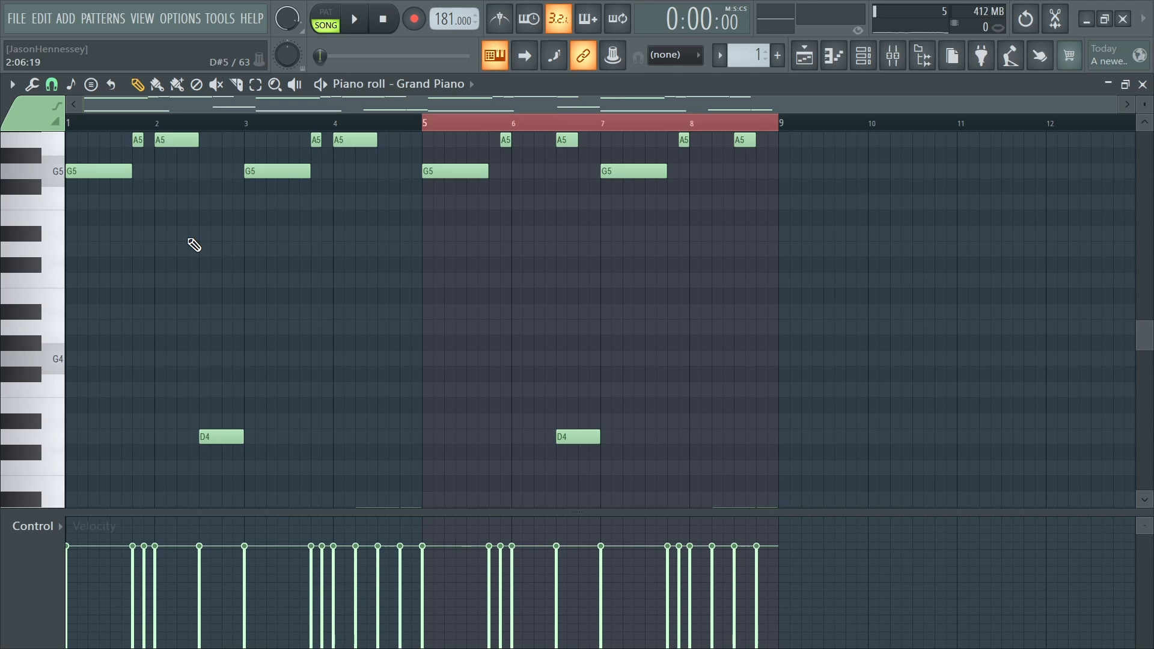
scroll(67, 399, down, 4)
scroll(209, 324, up, 7)
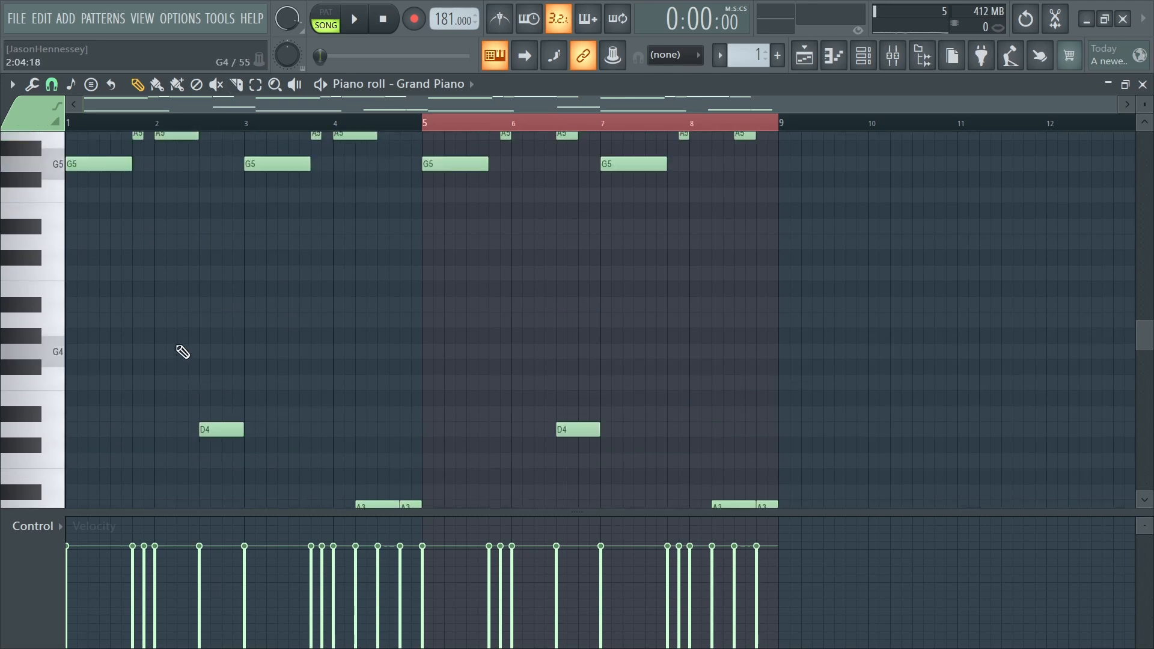
scroll(399, 393, up, 5)
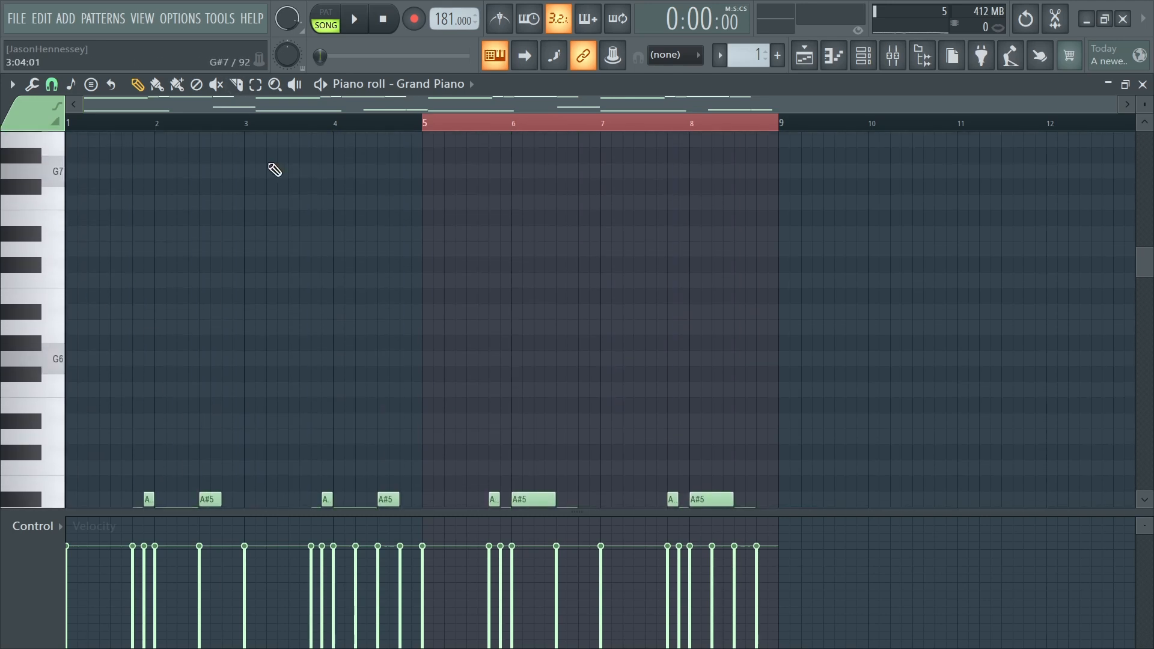
scroll(24, 383, down, 8)
scroll(42, 372, up, 5)
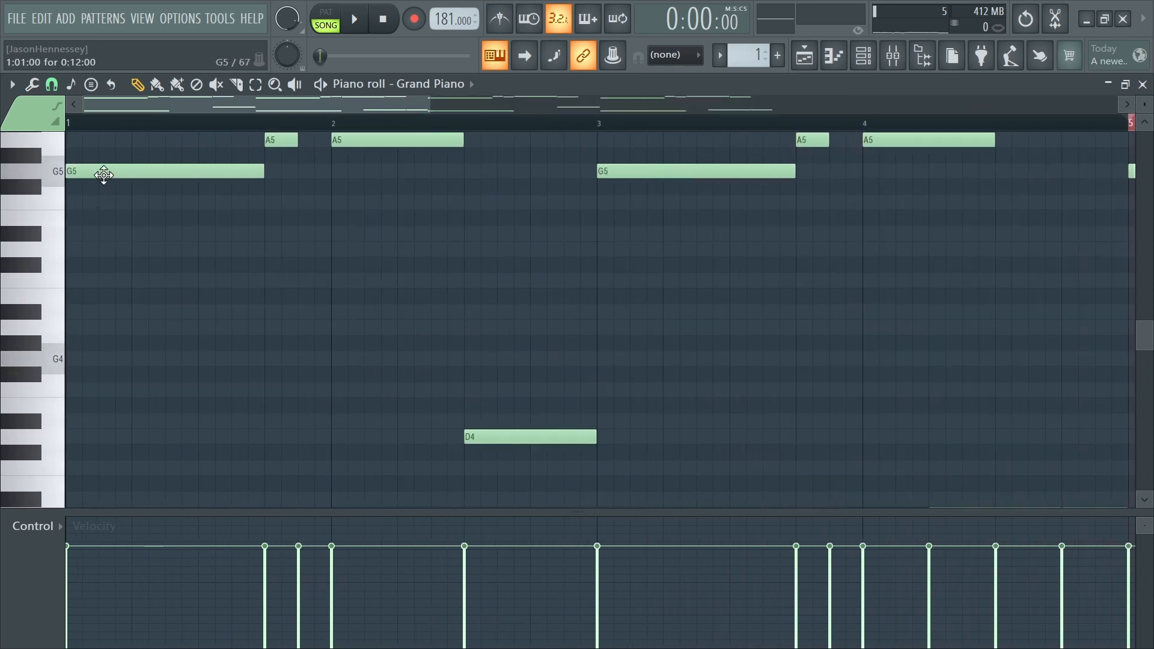
scroll(103, 174, down, 6)
scroll(161, 287, up, 5)
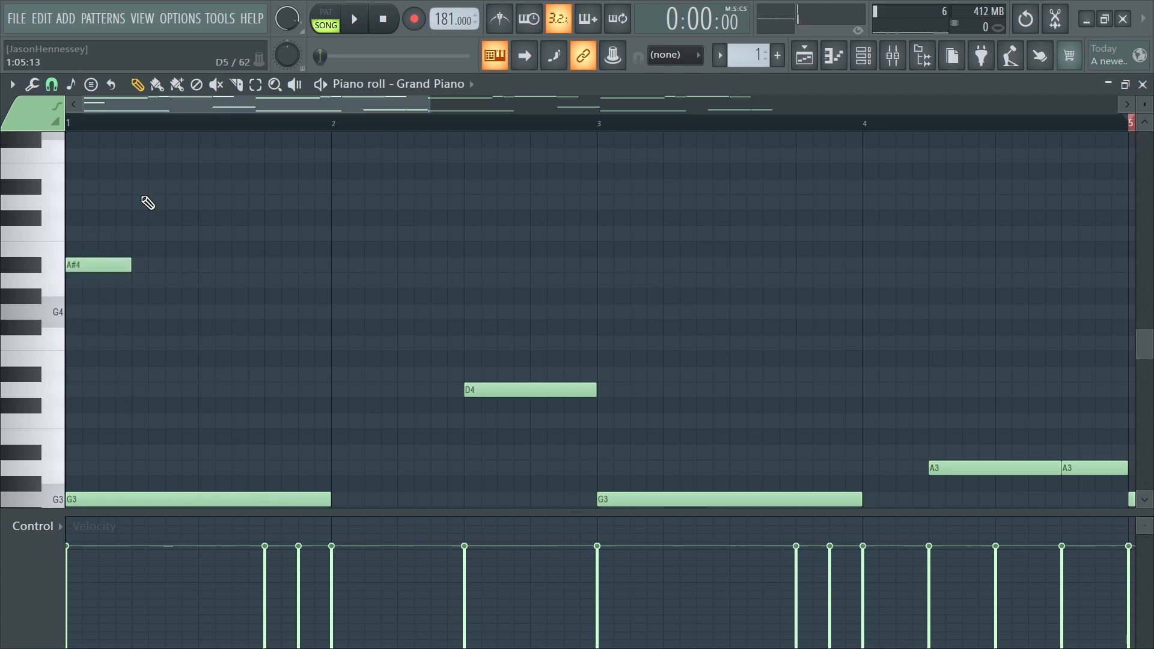
scroll(70, 270, up, 3)
key(space)
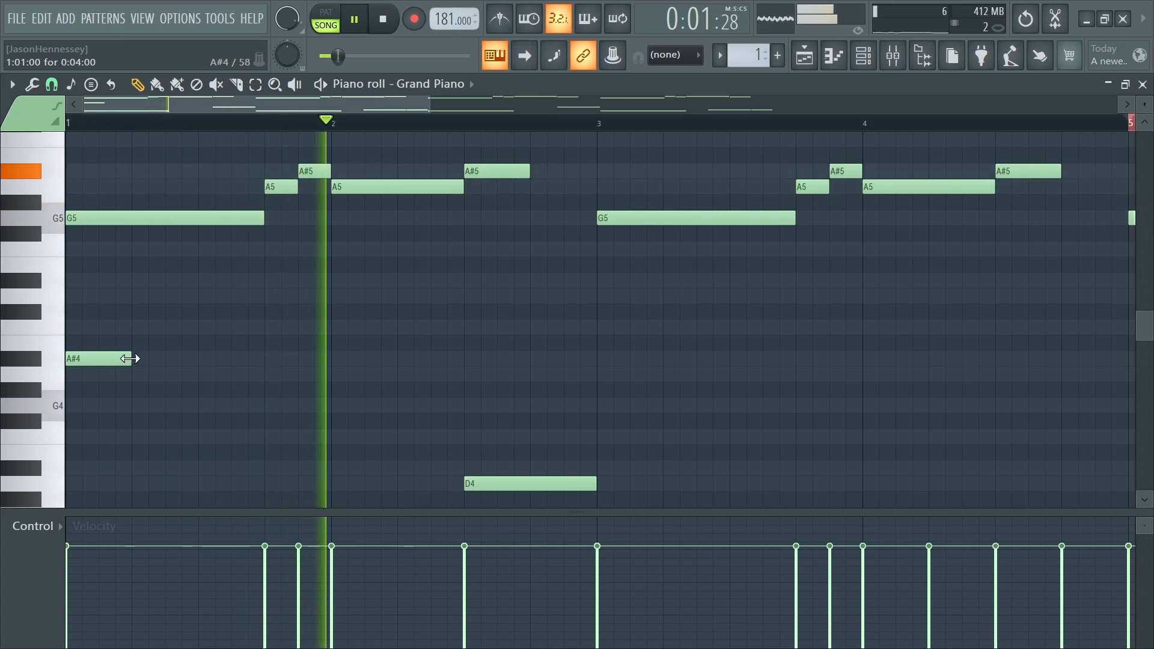
Step: Lengthen the A#4 note to 12 steps, lower it to A4, and listen to it with the melody
drag(282, 371, 264, 365)
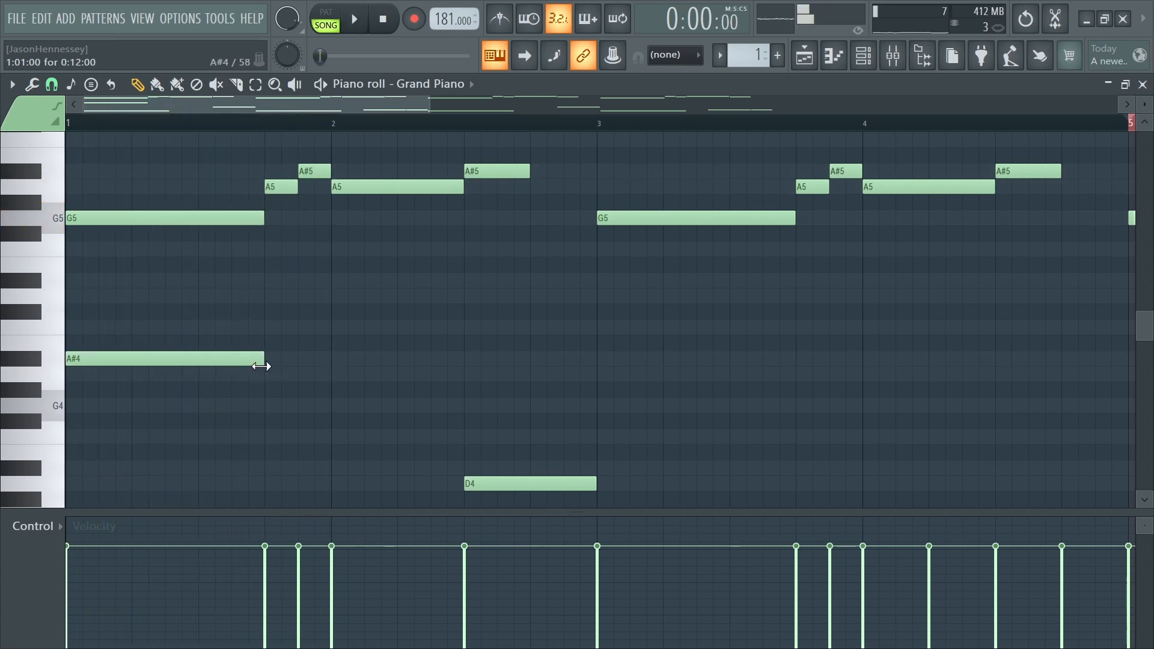
key(space)
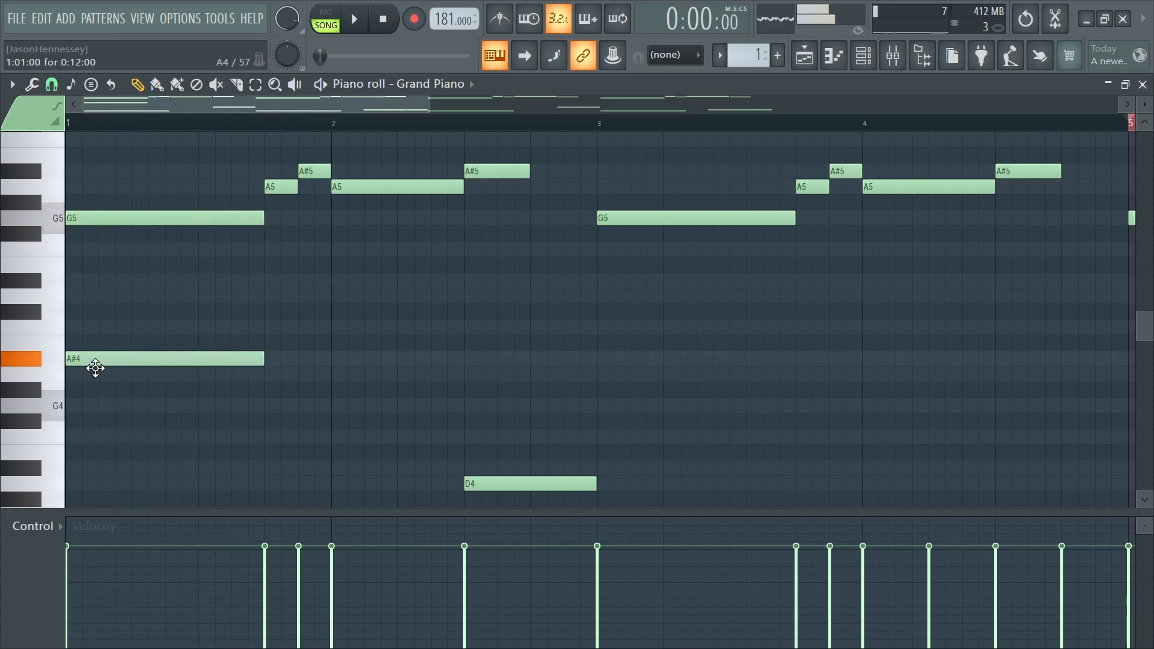
drag(96, 368, 103, 377)
key(space)
key(space)
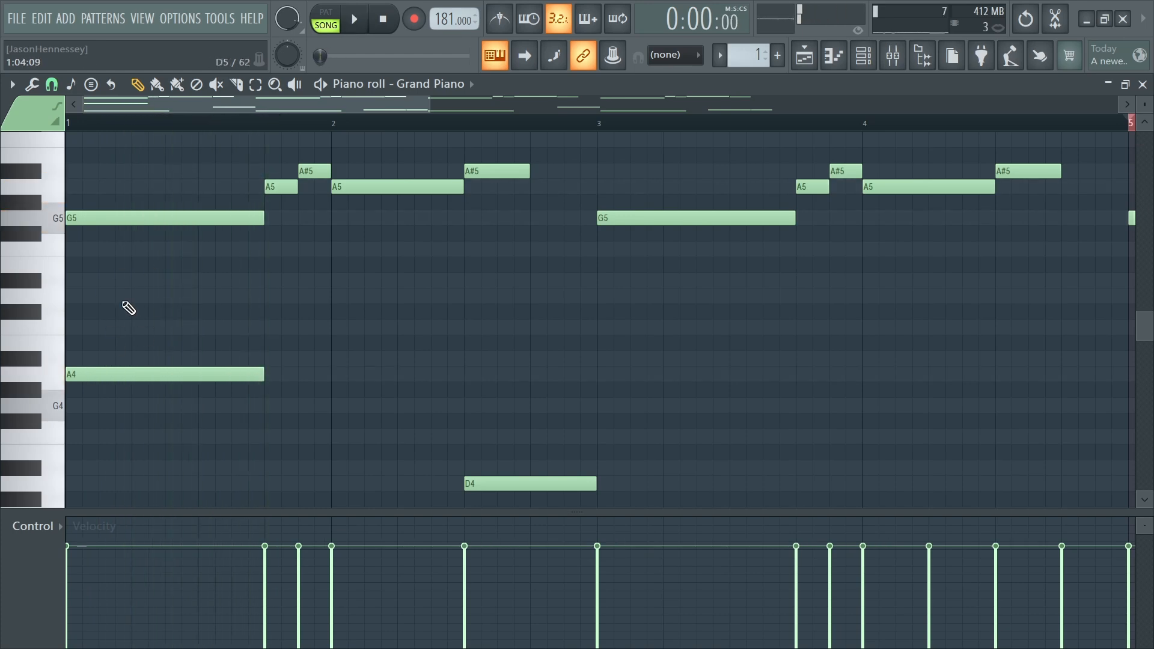
key(space)
key(space)
key(space)
Step: Place a 12-step G4 starting in the middle of bar 1 and shorten the A4 before it to 8 steps
click(264, 406)
drag(322, 407, 286, 410)
key(space)
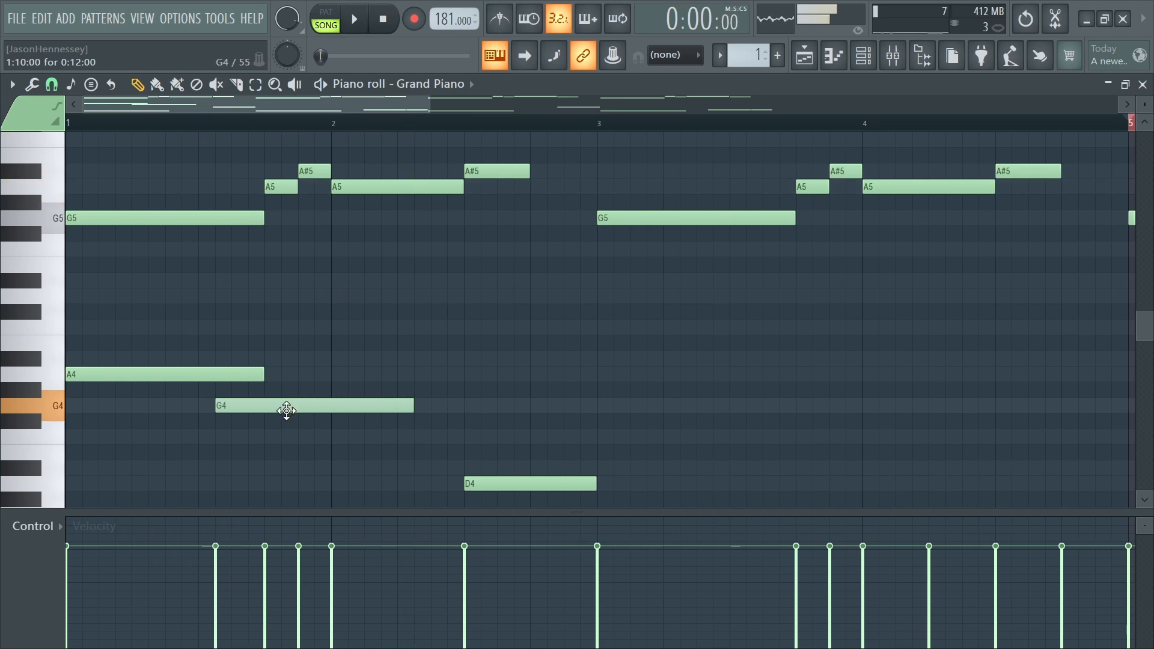
drag(262, 368, 198, 375)
key(space)
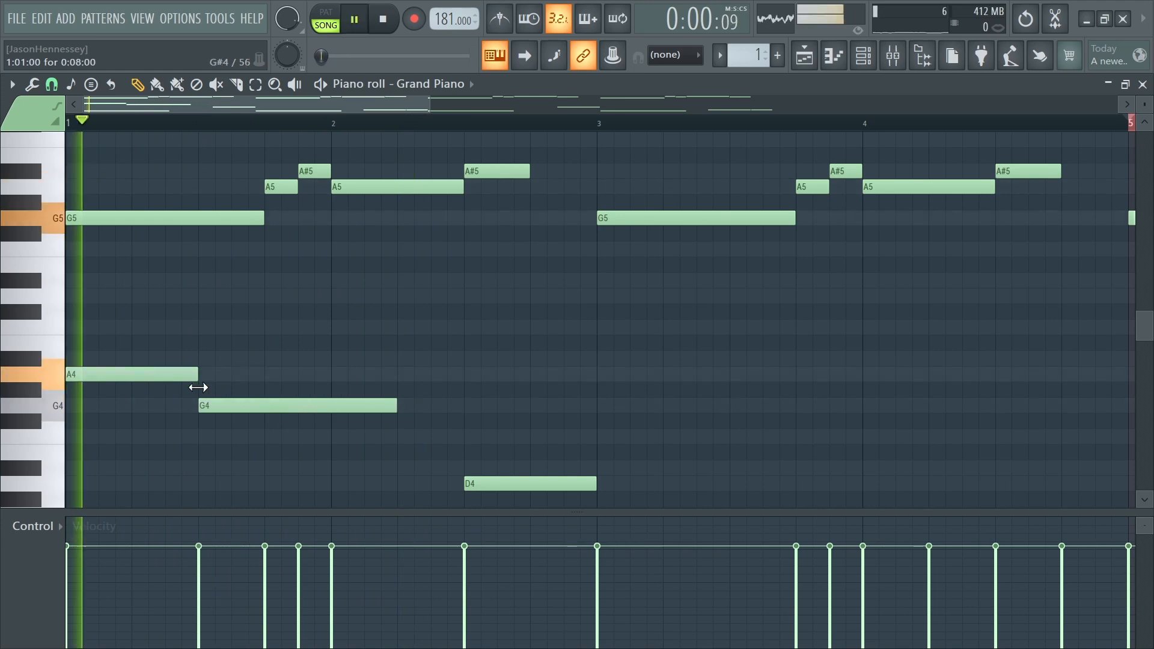
Step: Shorten the G4 in the middle of bar 1 to 8 steps, add an 8-step G4 at 2:05, and play the result
key(space)
key(space)
drag(395, 407, 441, 406)
key(space)
key(space)
key(space)
key(space)
key(space)
key(space)
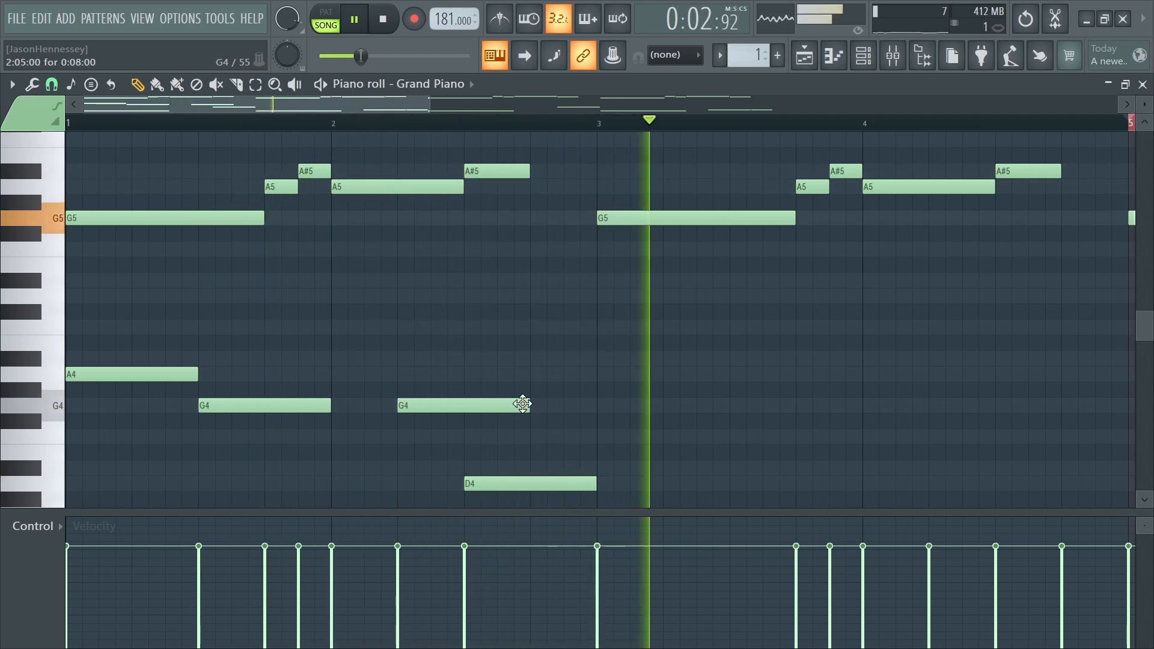
Step: Copy the A4 and two G4 middle notes of bars 1–2 to start at bar 3, deselect them and listen to the result
drag(513, 329, 31, 468)
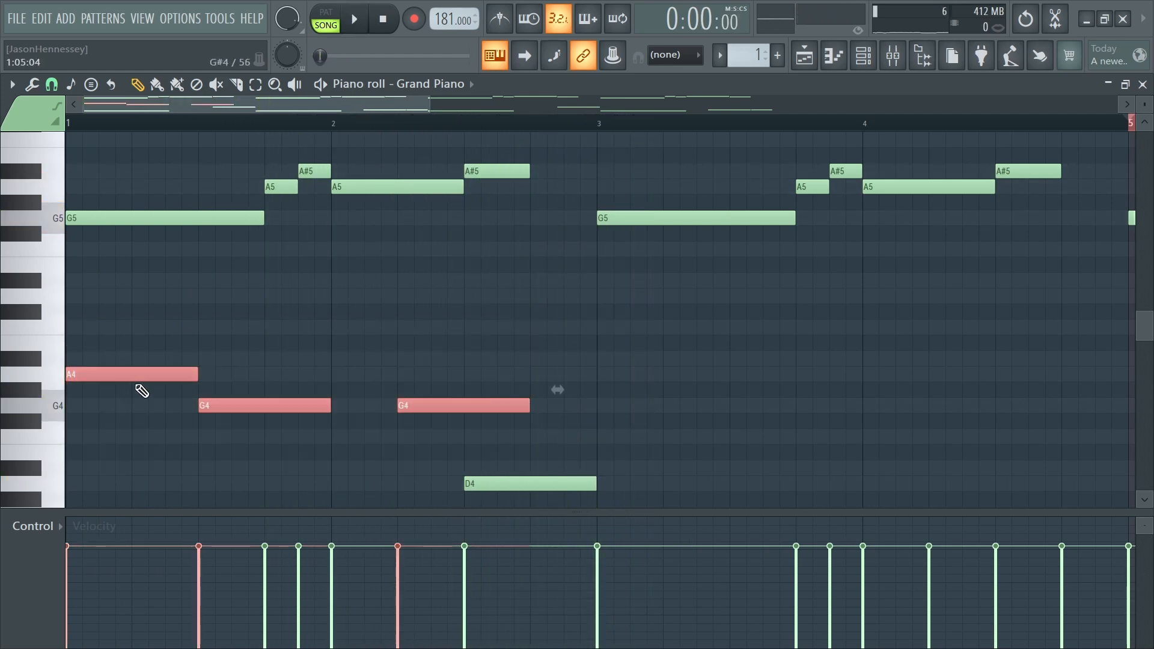
ctrl+click(136, 360)
key(space)
drag(153, 326, 461, 443)
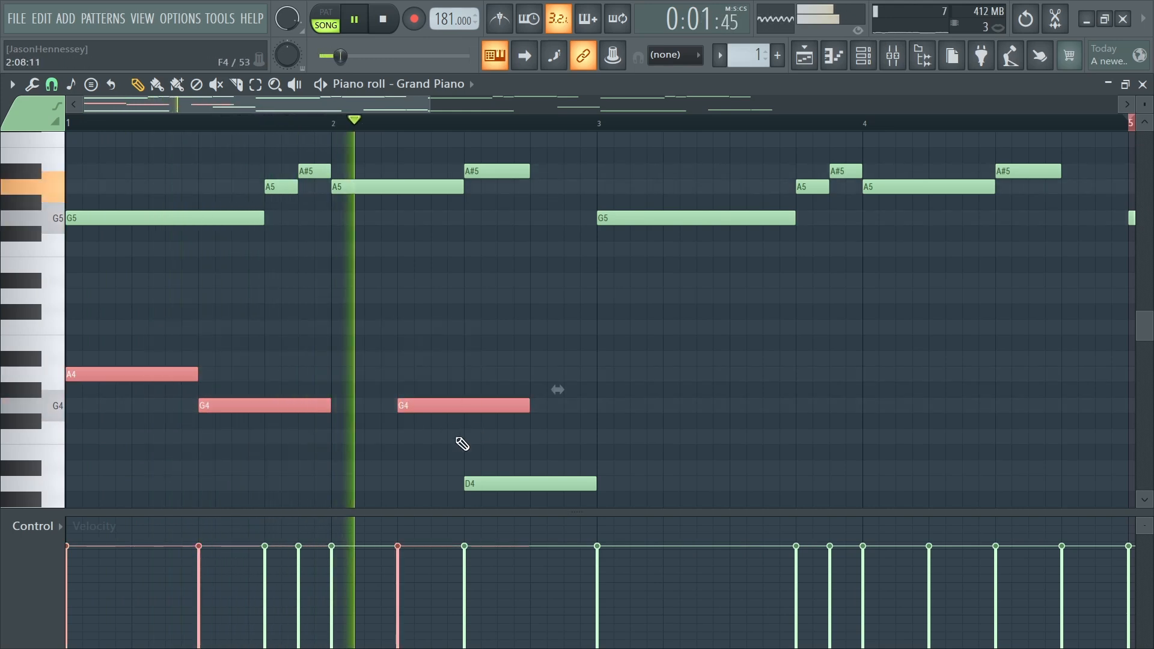
key(space)
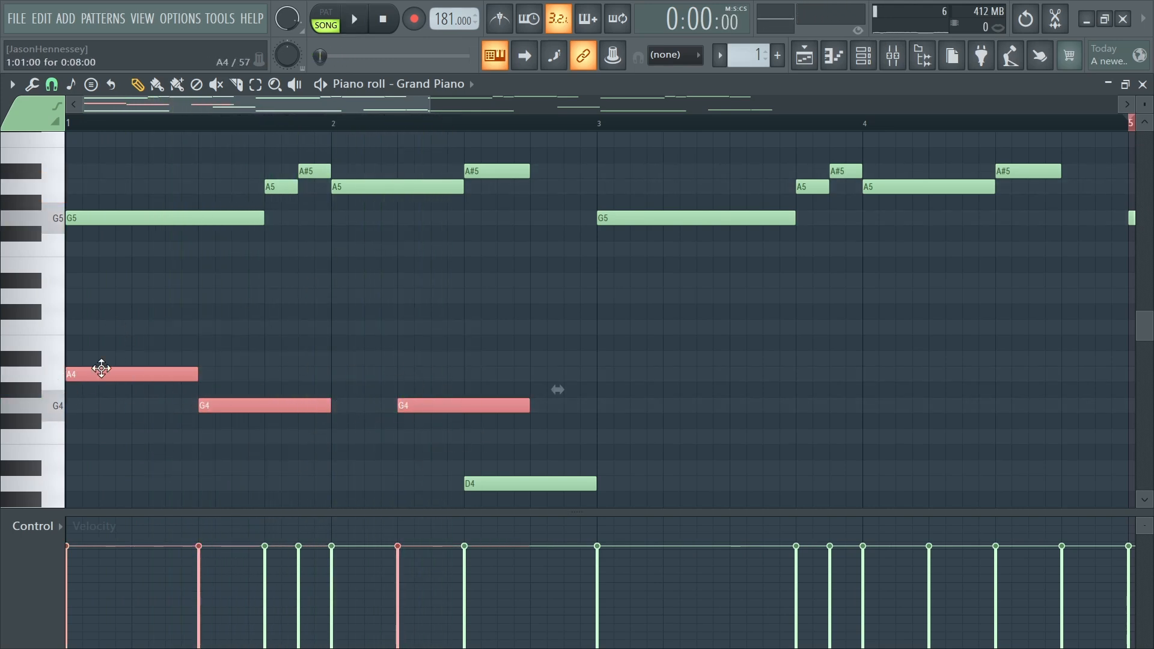
drag(101, 368, 624, 373)
key(space)
scroll(406, 325, down, 3)
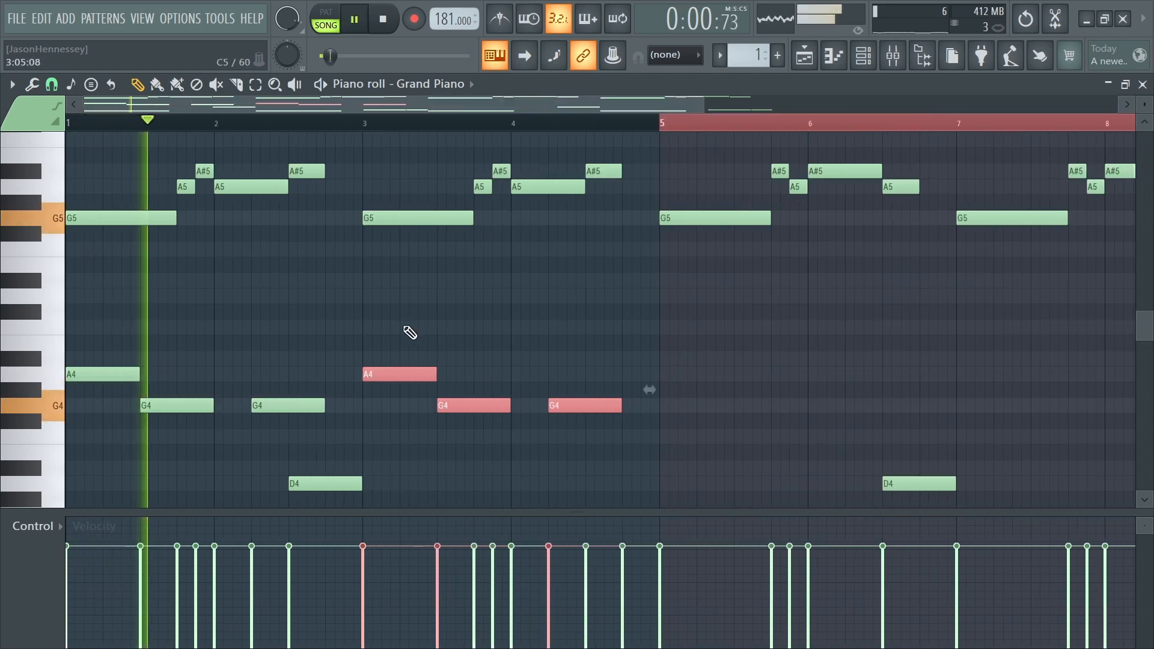
ctrl+click(400, 346)
scroll(400, 346, up, 3)
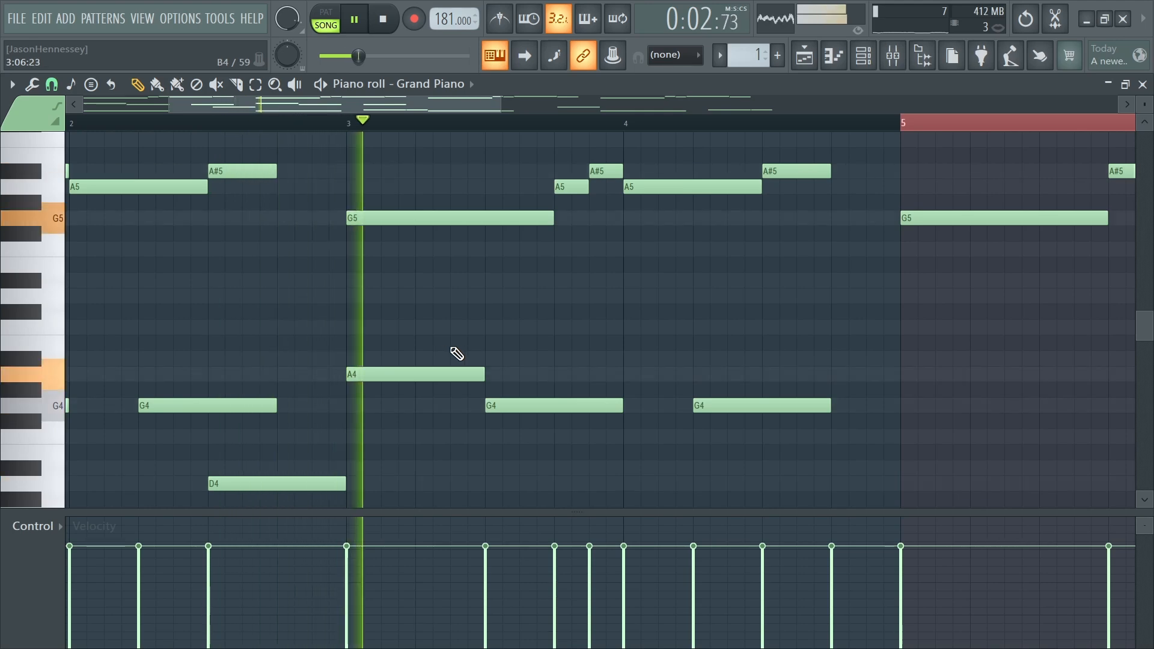
Step: Delete the copied G4 in the middle of bar 3 and replay the passage
key(space)
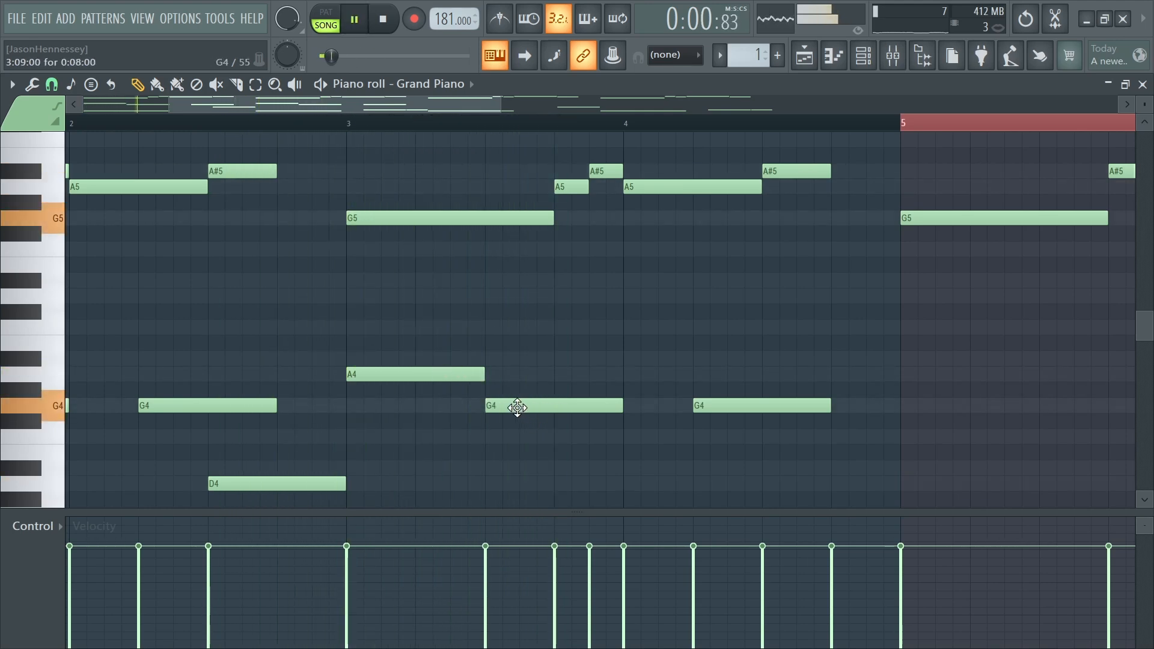
right_click(516, 408)
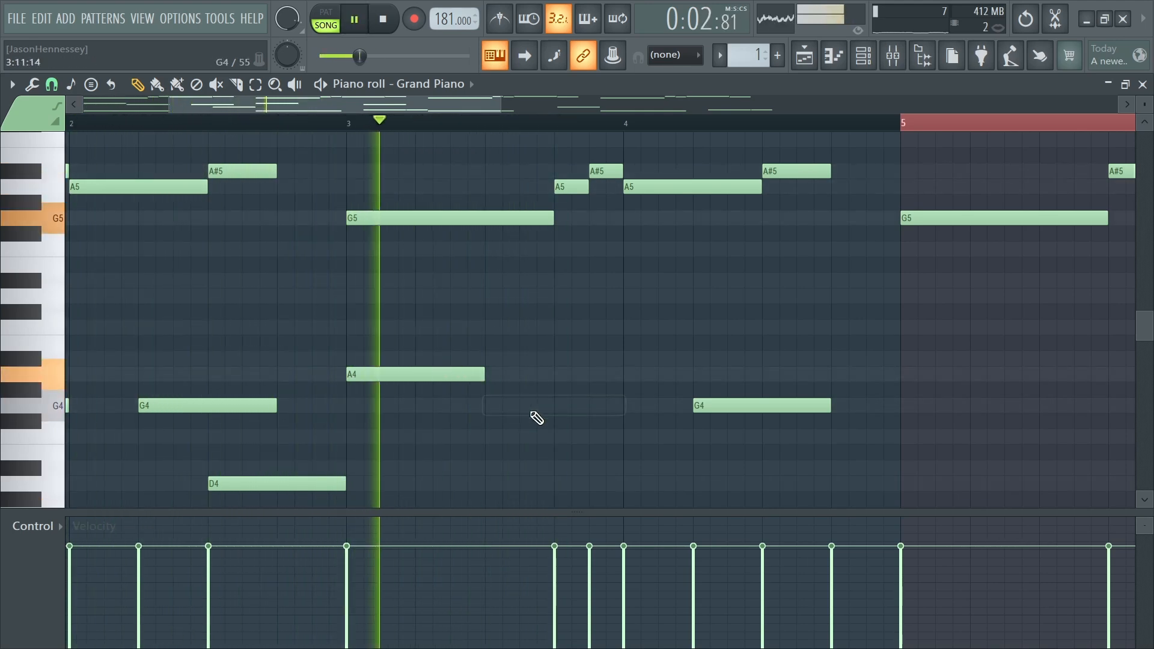
key(space)
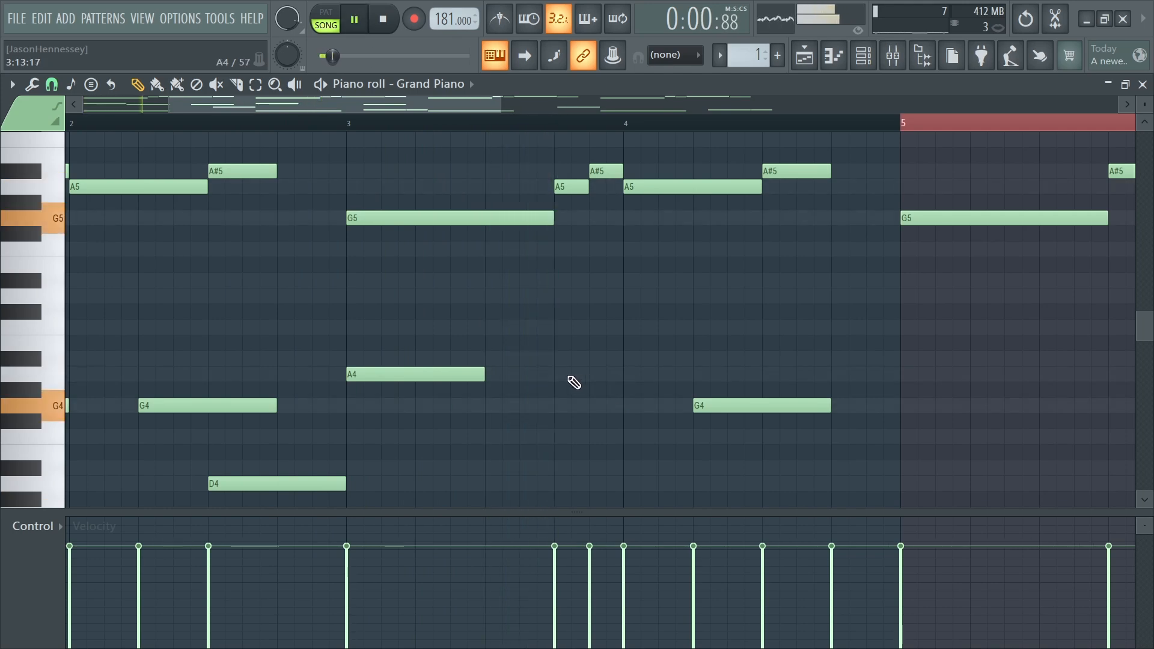
Step: Add an A4 at the start of bar 4 shortened to 4 steps, and a 4-step F4 at the end of that bar
click(627, 375)
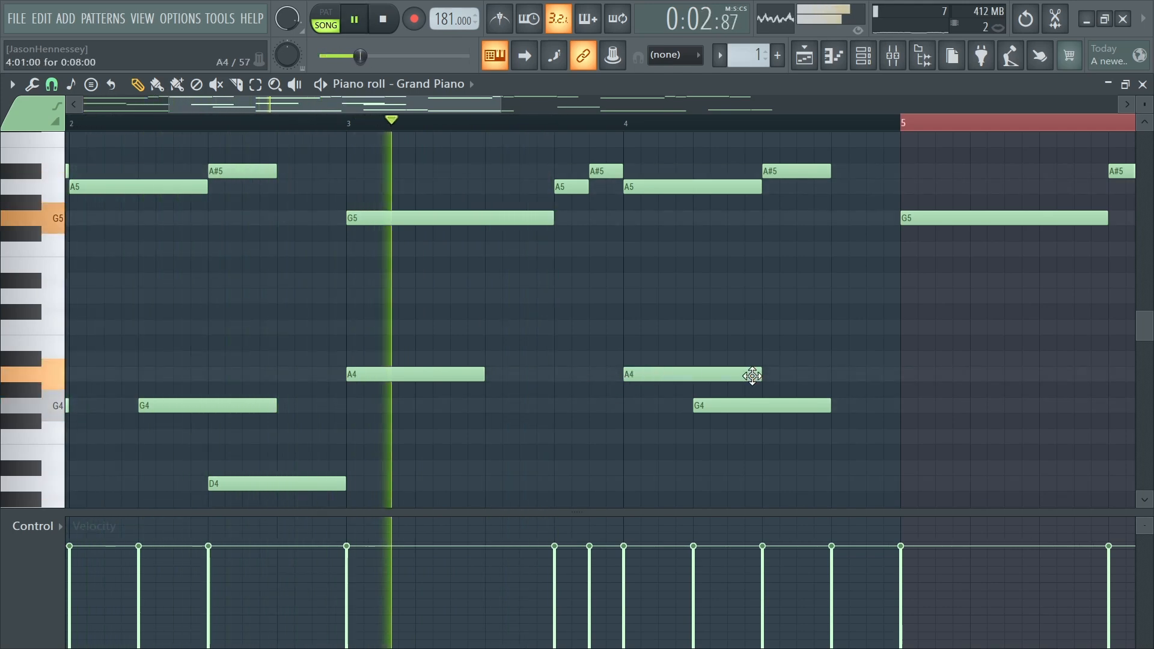
drag(761, 375, 701, 399)
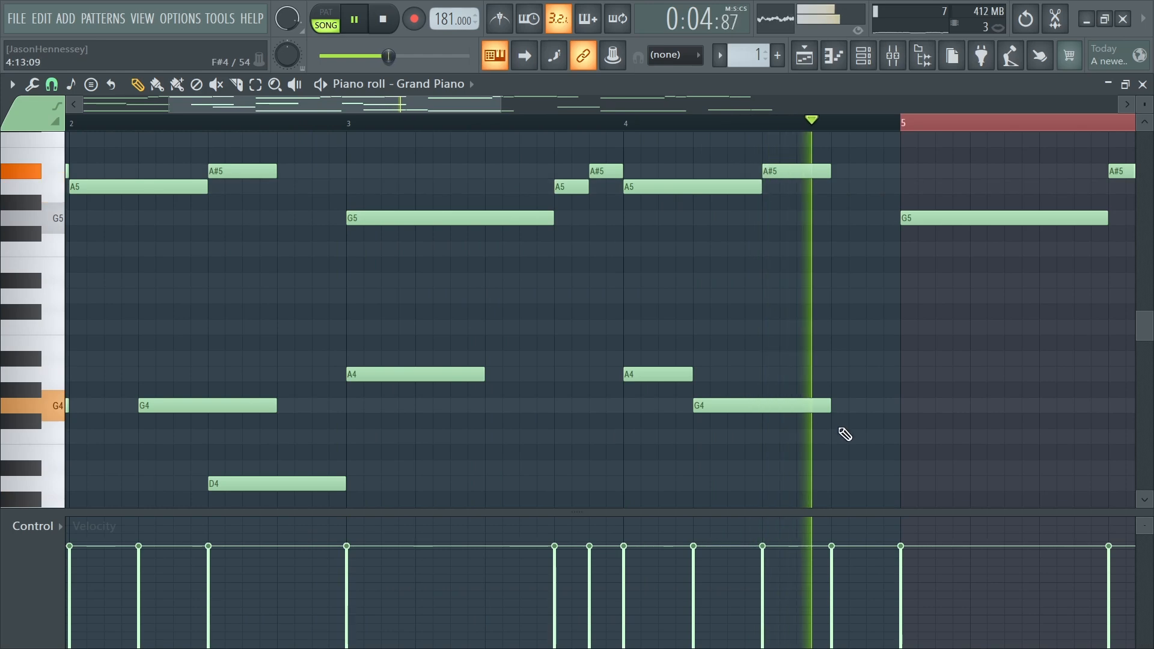
scroll(511, 379, down, 3)
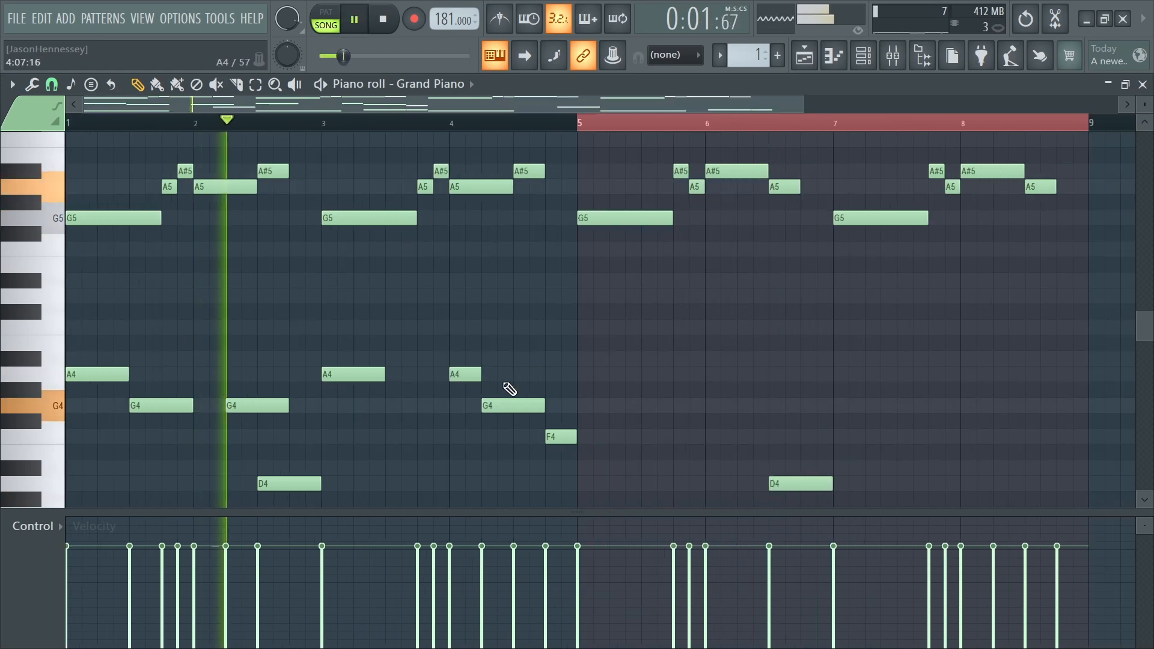
Step: Copy the middle notes of bars 1–4 to start at bar 5, raise the last notes of bars 4 and 8 to A#4, and play it
drag(619, 324, 24, 447)
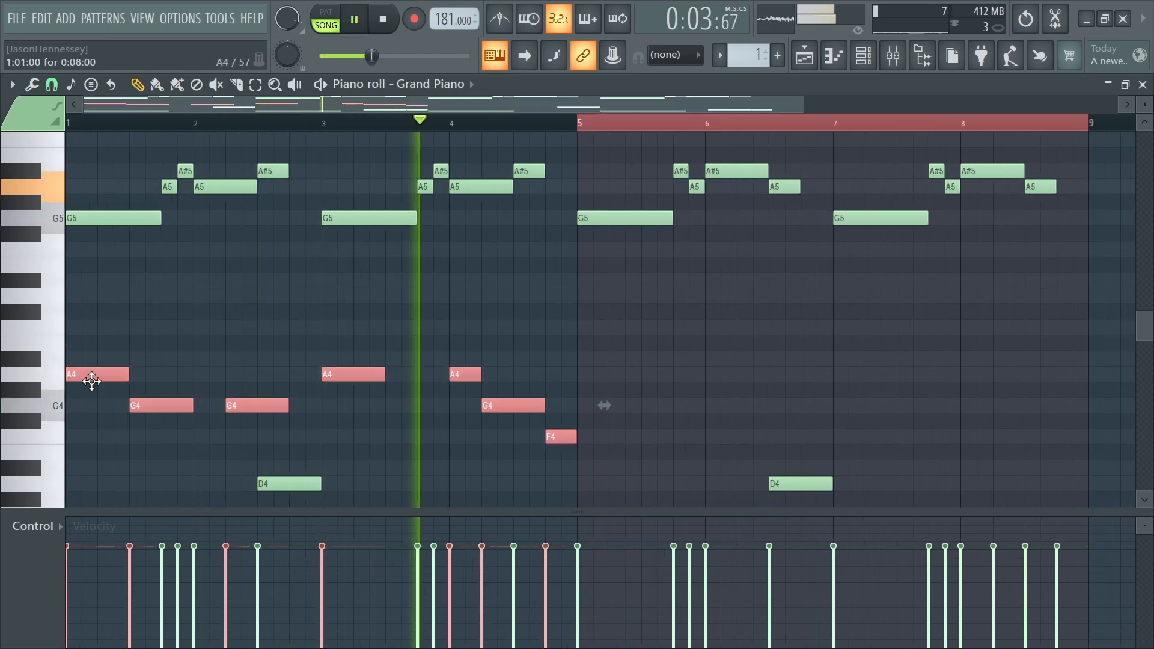
shift+drag(91, 379, 613, 378)
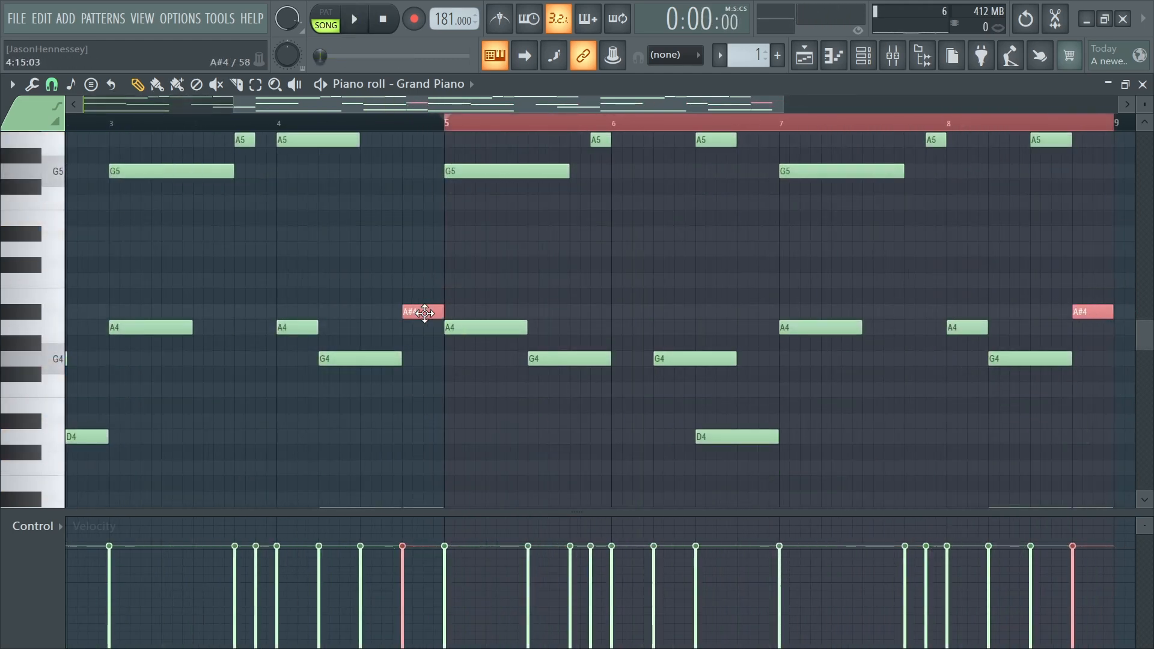
key(space)
scroll(445, 358, down, 3)
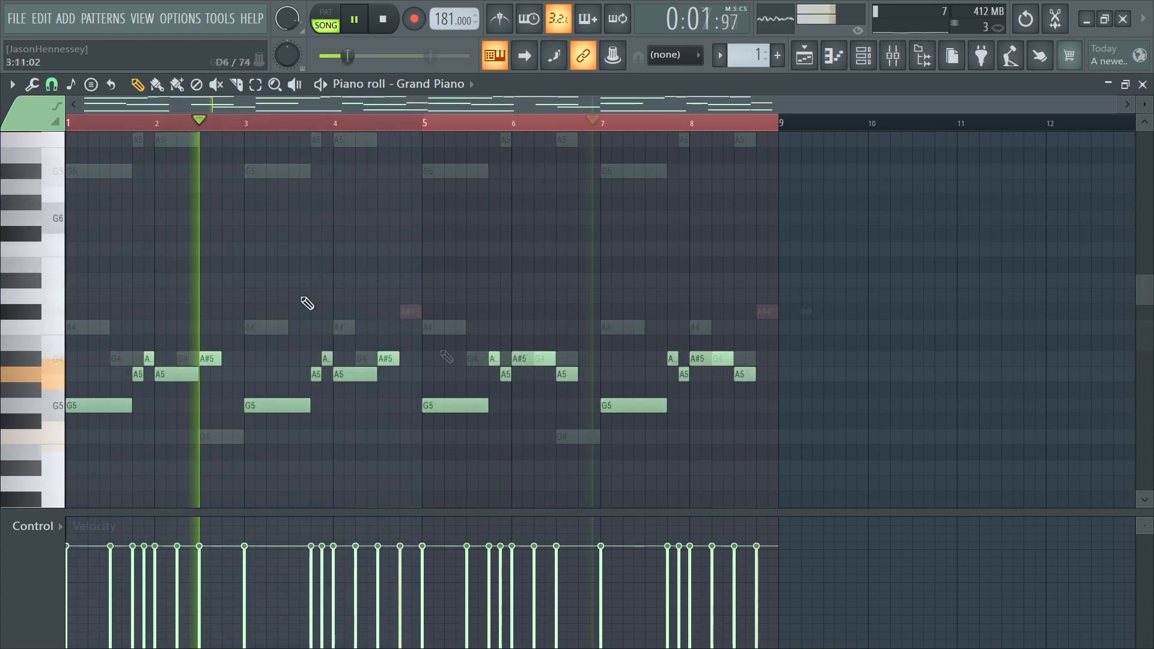
key(space)
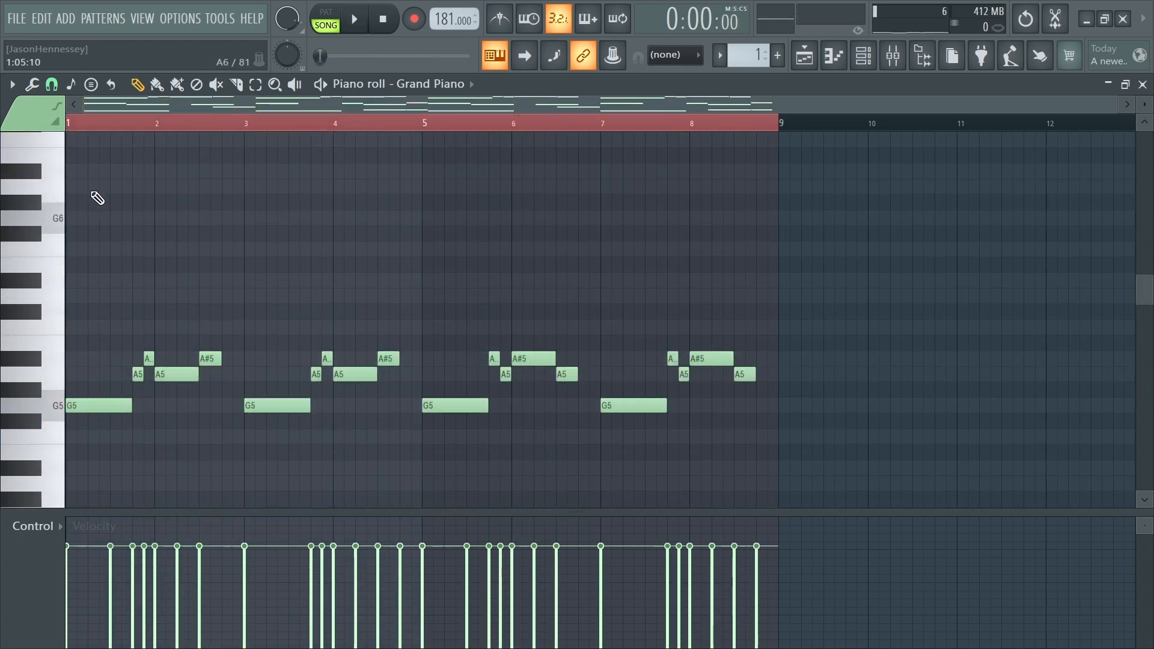
Step: Shorten the A4 at the start of bar 7 to 2 steps and add a 2-step A4 at 7:05 and G4 at 7:13
scroll(120, 245, down, 6)
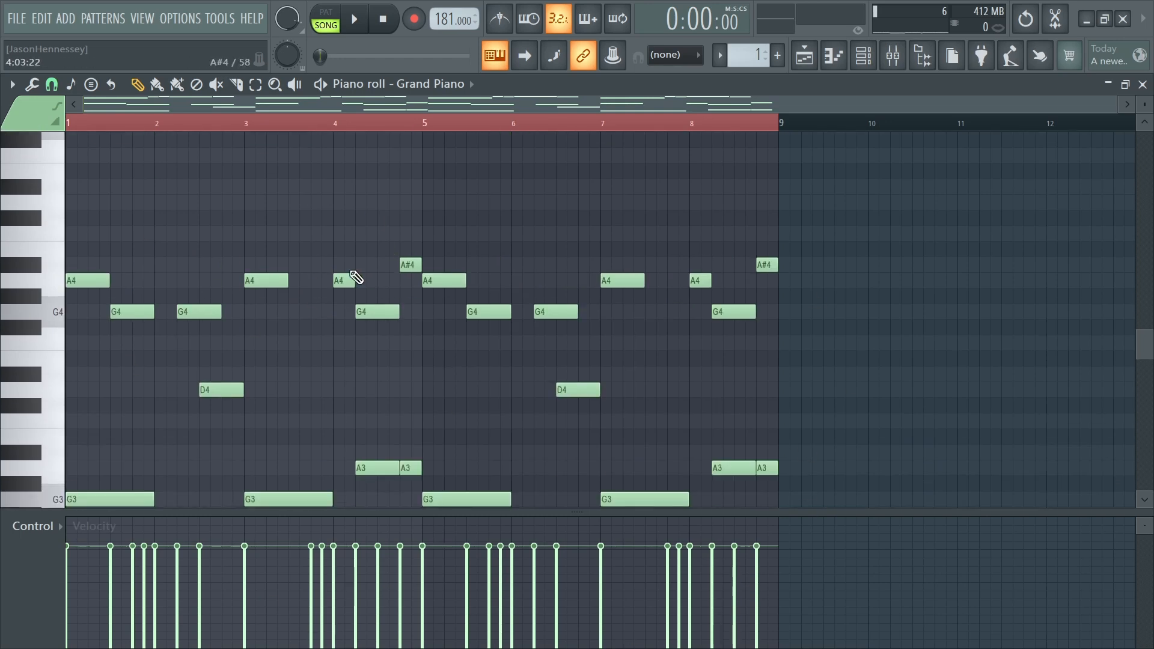
scroll(493, 405, down, 1)
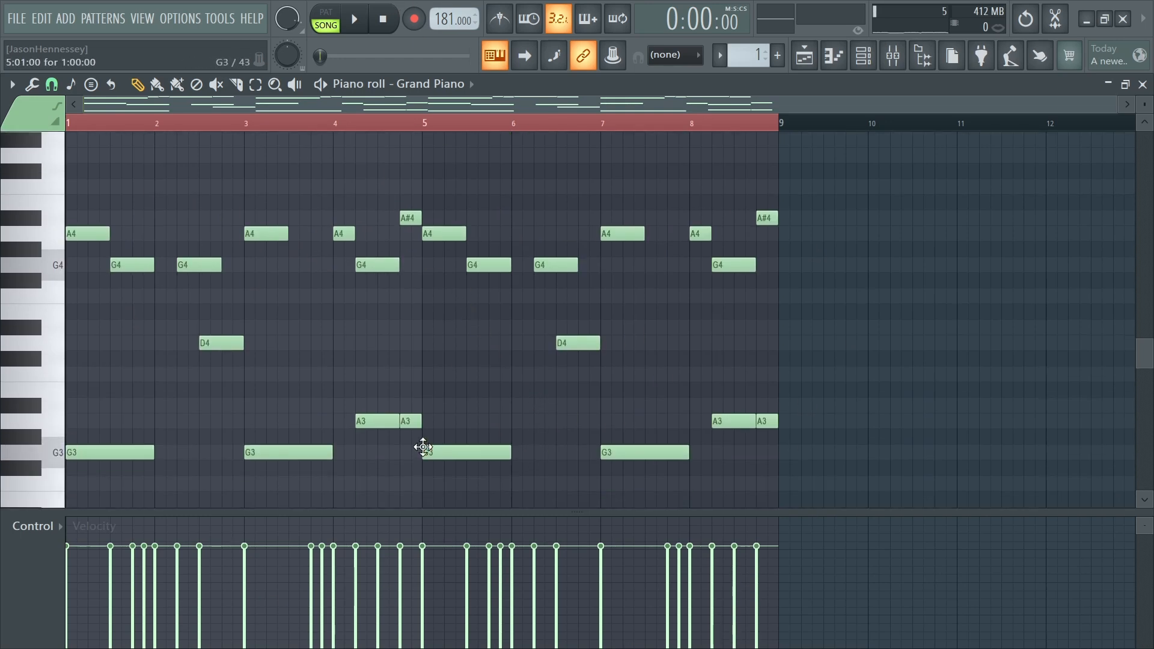
scroll(418, 360, up, 5)
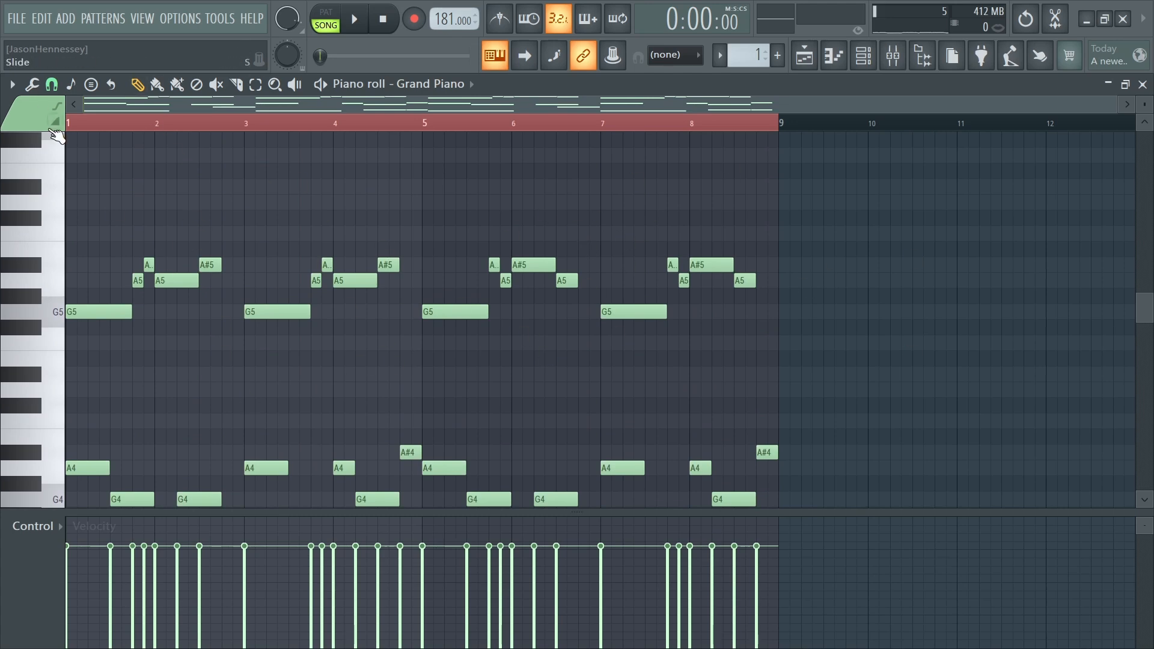
scroll(375, 231, down, 5)
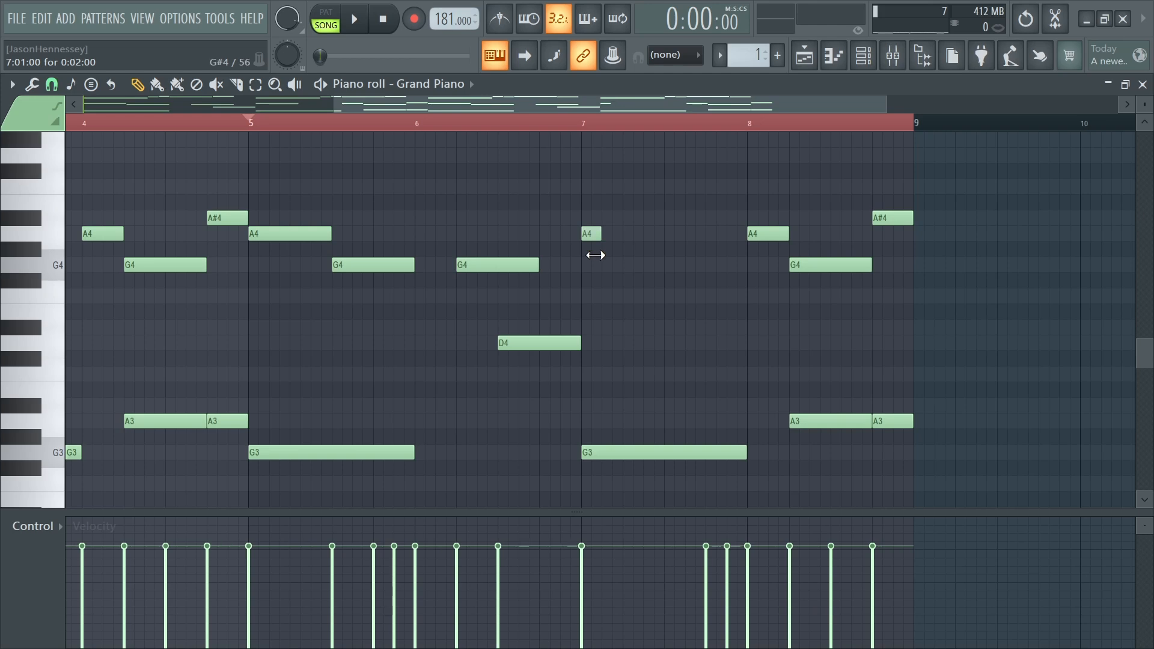
scroll(615, 266, up, 3)
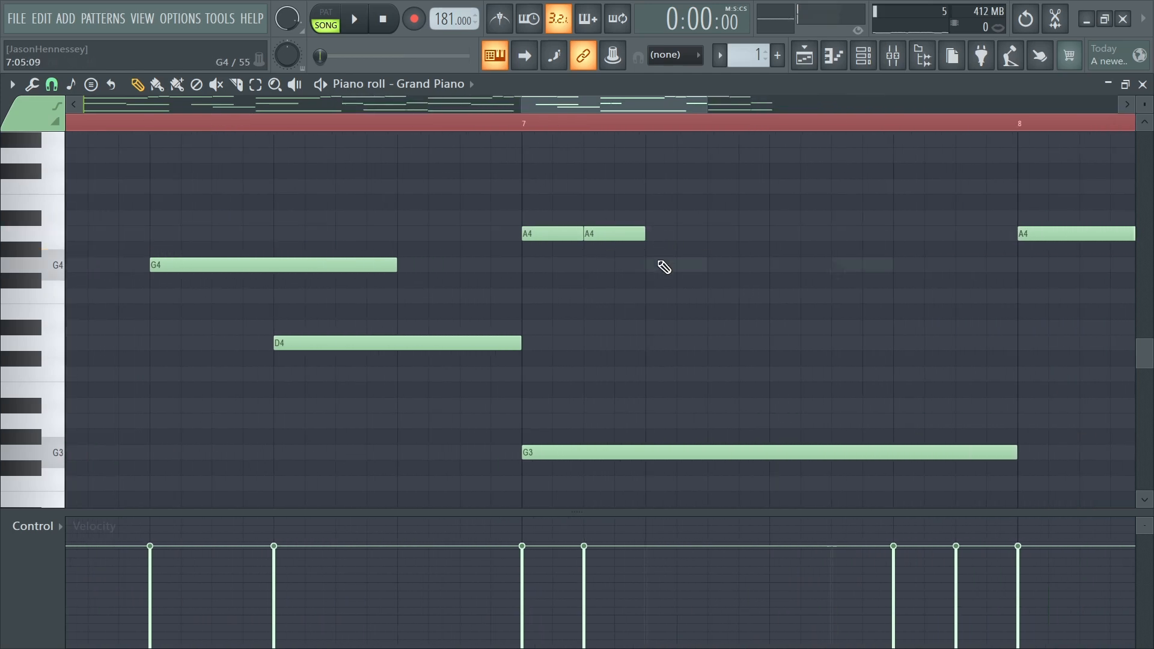
key(space)
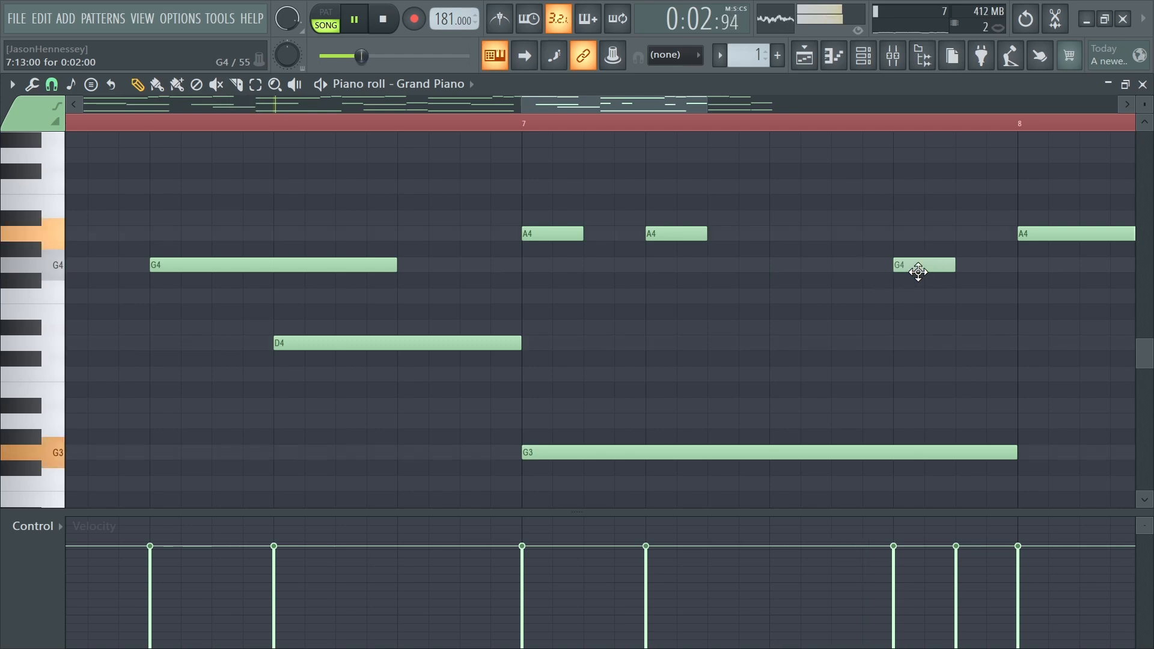
Step: Move the short G4 in bar 7 to 7:15, just before bar 8, and listen to the looped part
scroll(711, 281, down, 3)
scroll(990, 295, up, 2)
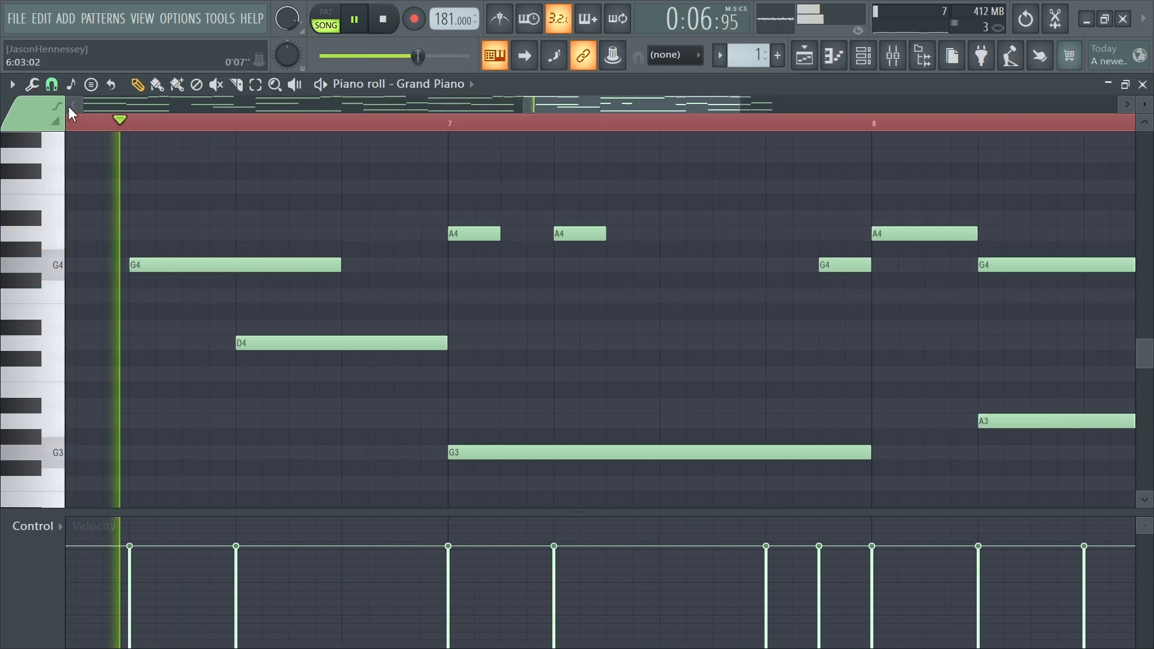
click(52, 84)
click(366, 227)
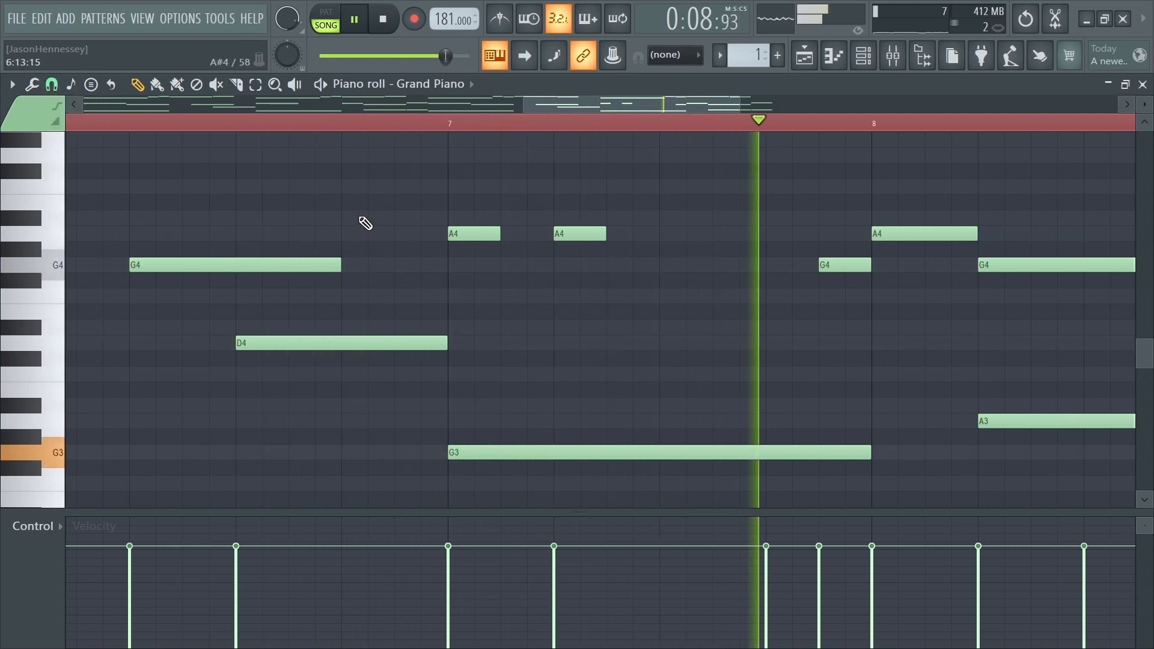
scroll(585, 291, down, 4)
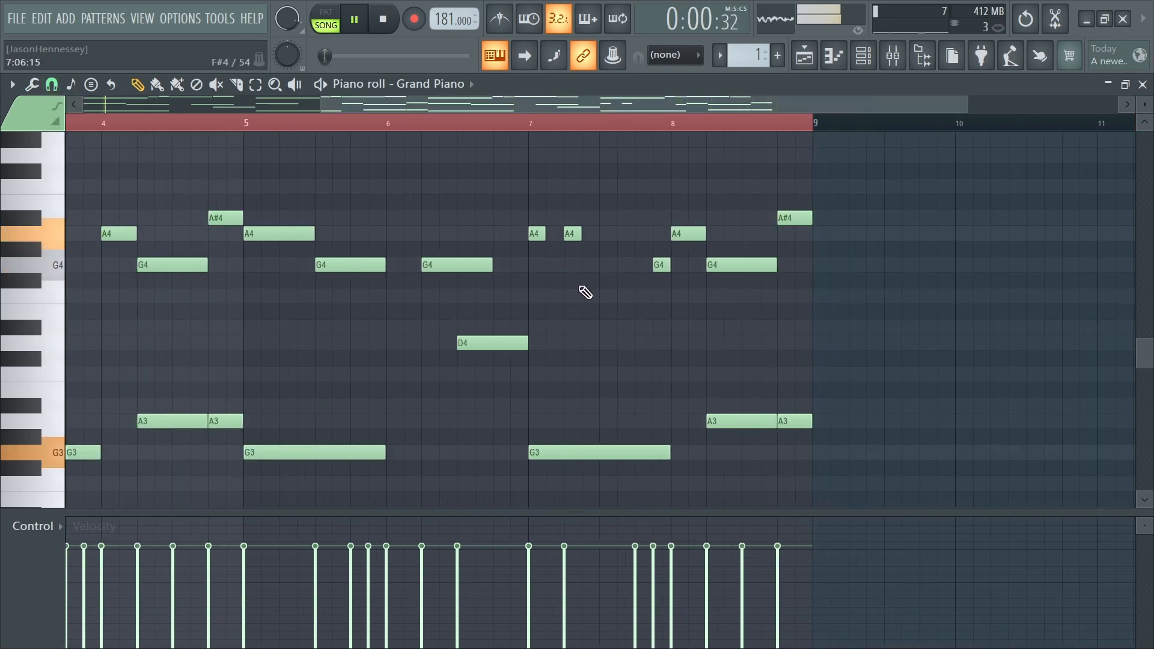
scroll(585, 291, down, 3)
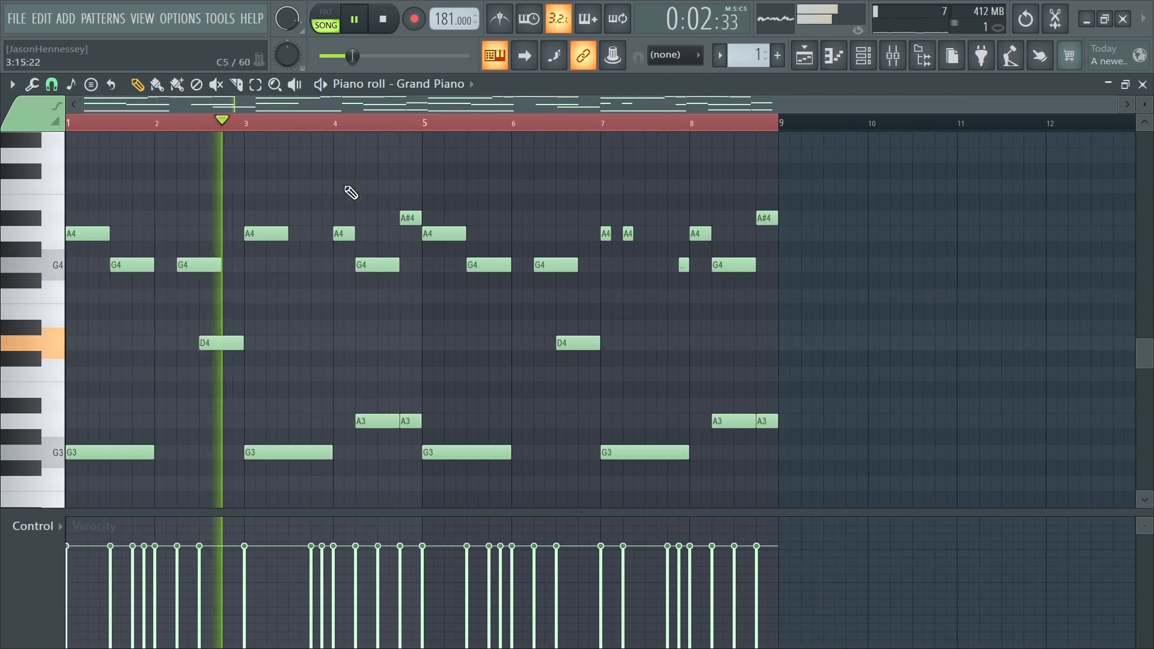
Step: Select all G3 and A3 bass notes across the eight bars and review the middle notes and melody above them
scroll(309, 345, down, 4)
key(space)
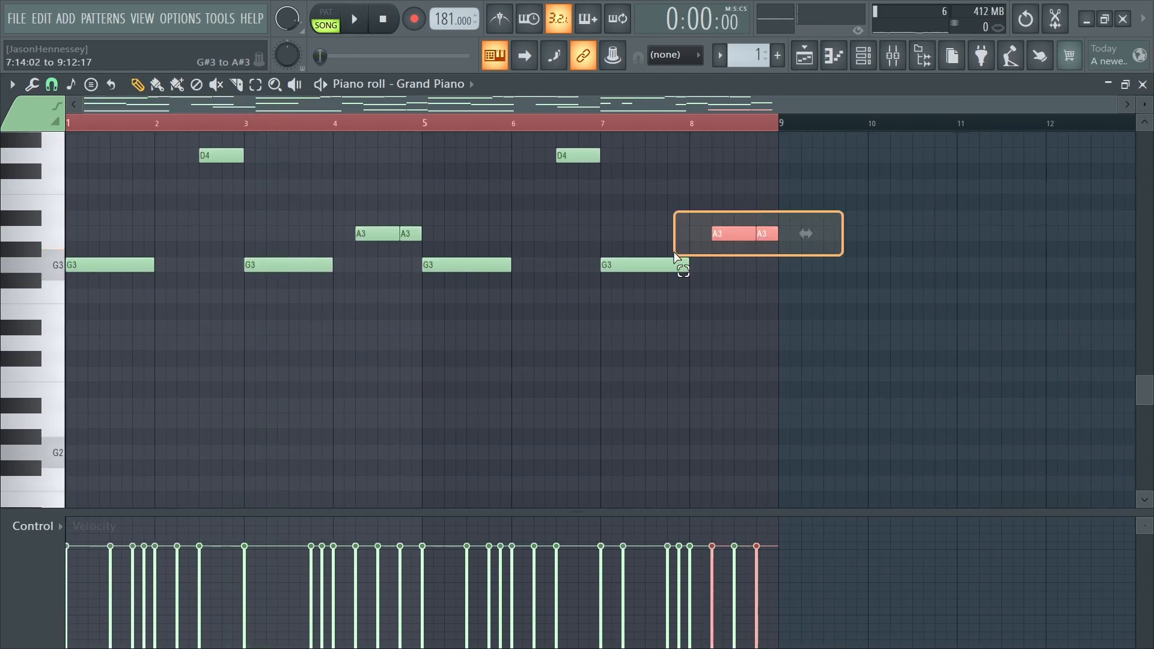
drag(674, 255, 3, 263)
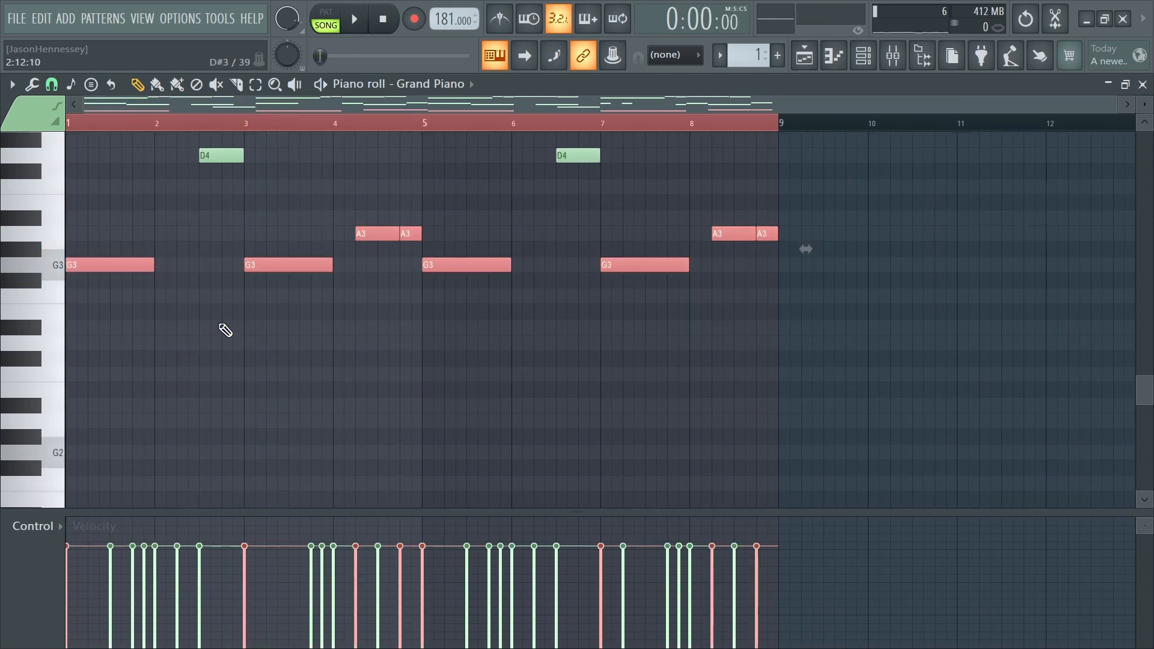
scroll(386, 259, up, 4)
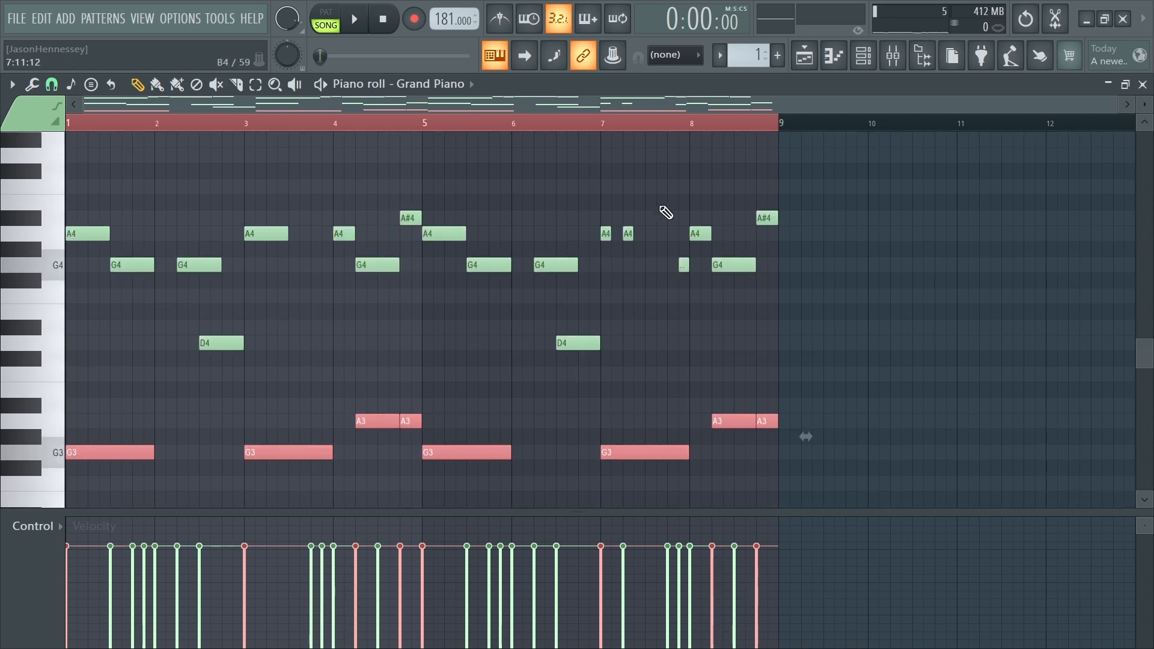
scroll(634, 225, up, 3)
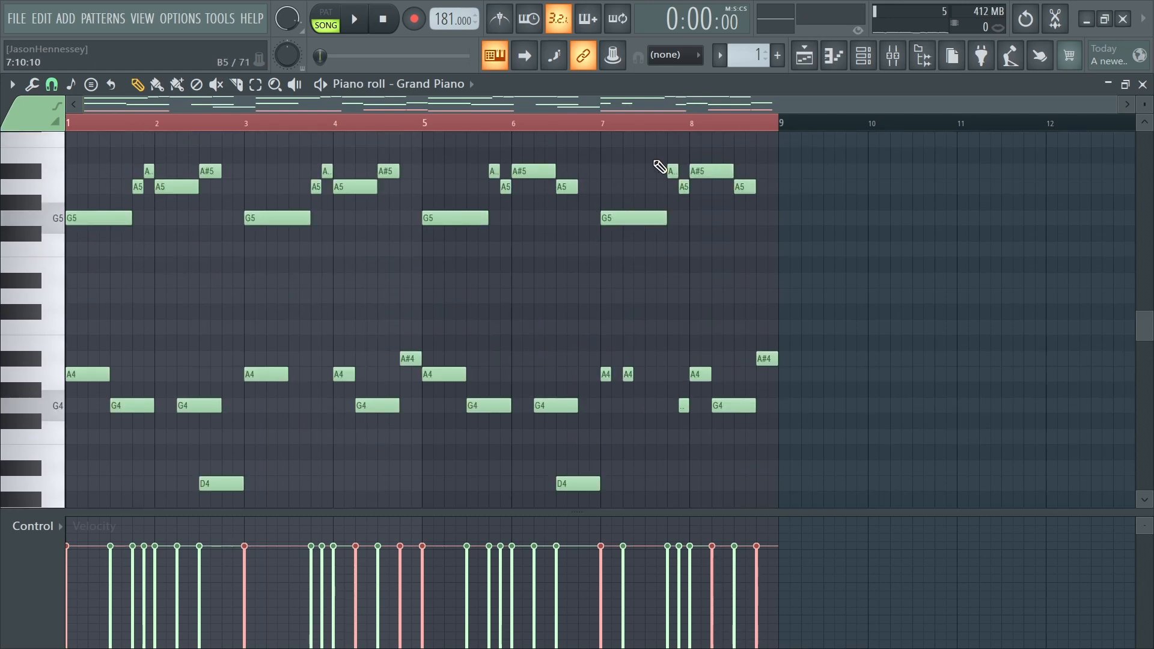
scroll(522, 363, up, 7)
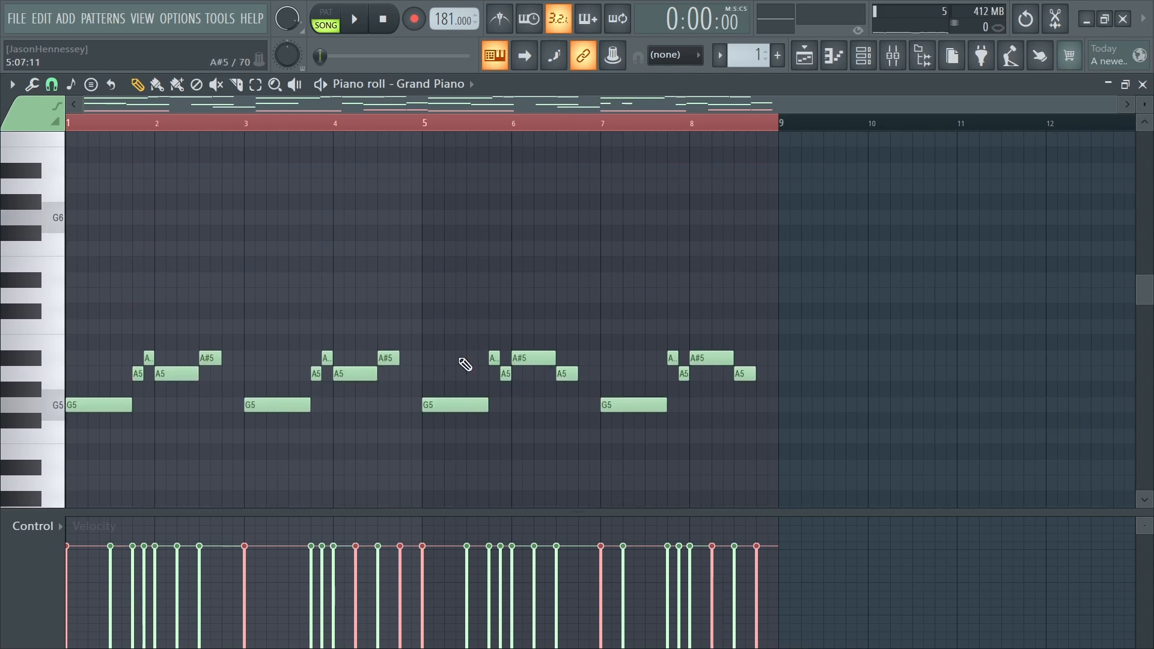
scroll(172, 402, down, 2)
scroll(142, 268, up, 3)
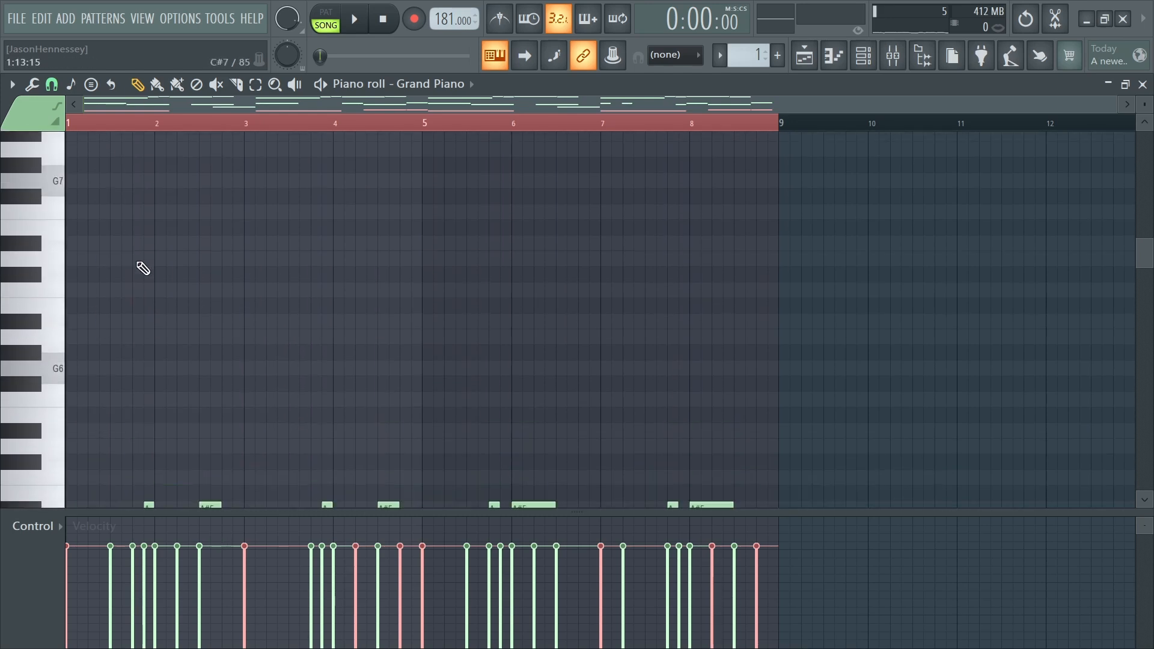
key(space)
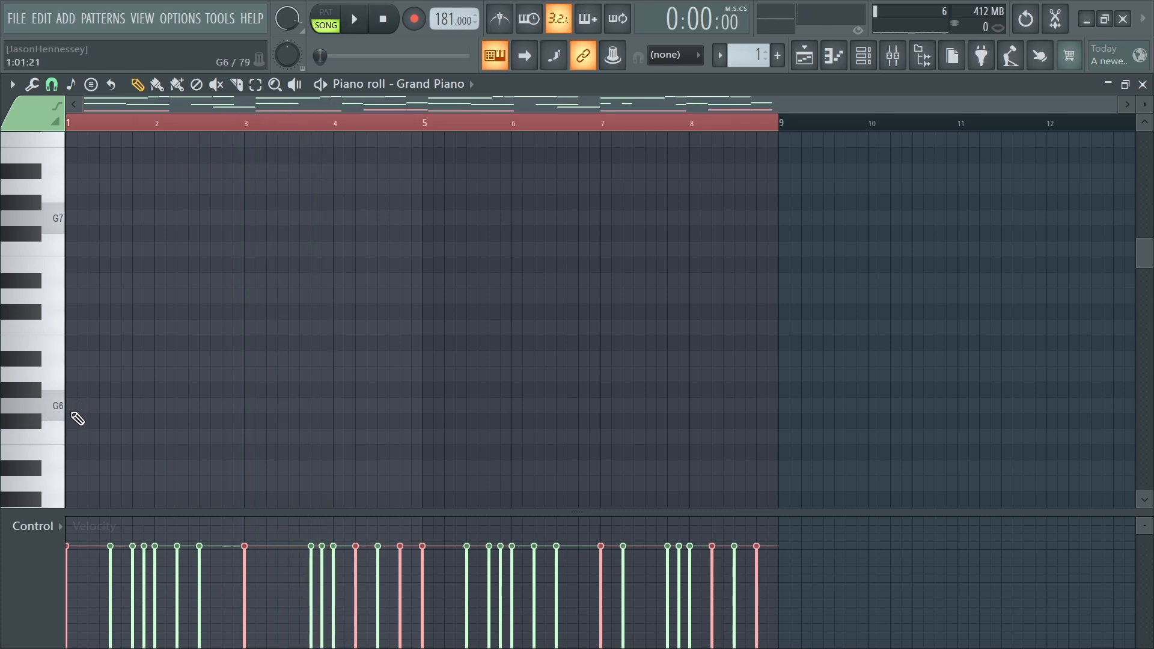
Step: Add 4-step G6 notes at the start and in the middle of bar 1 above the melody, and play them back
click(76, 412)
scroll(84, 421, up, 2)
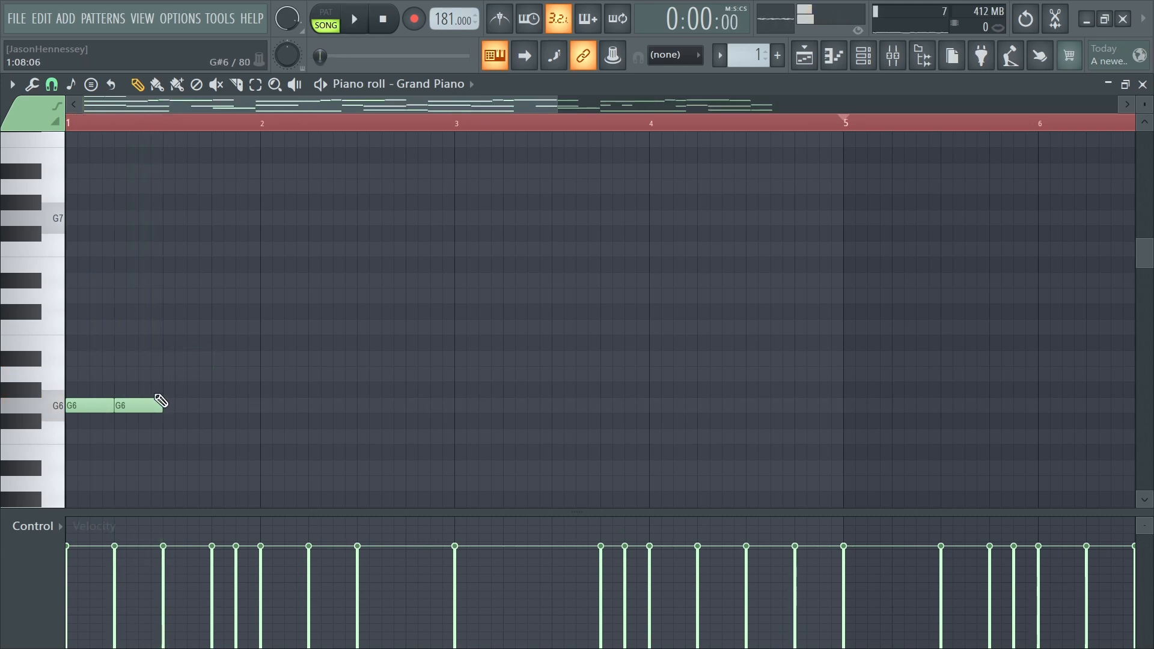
key(space)
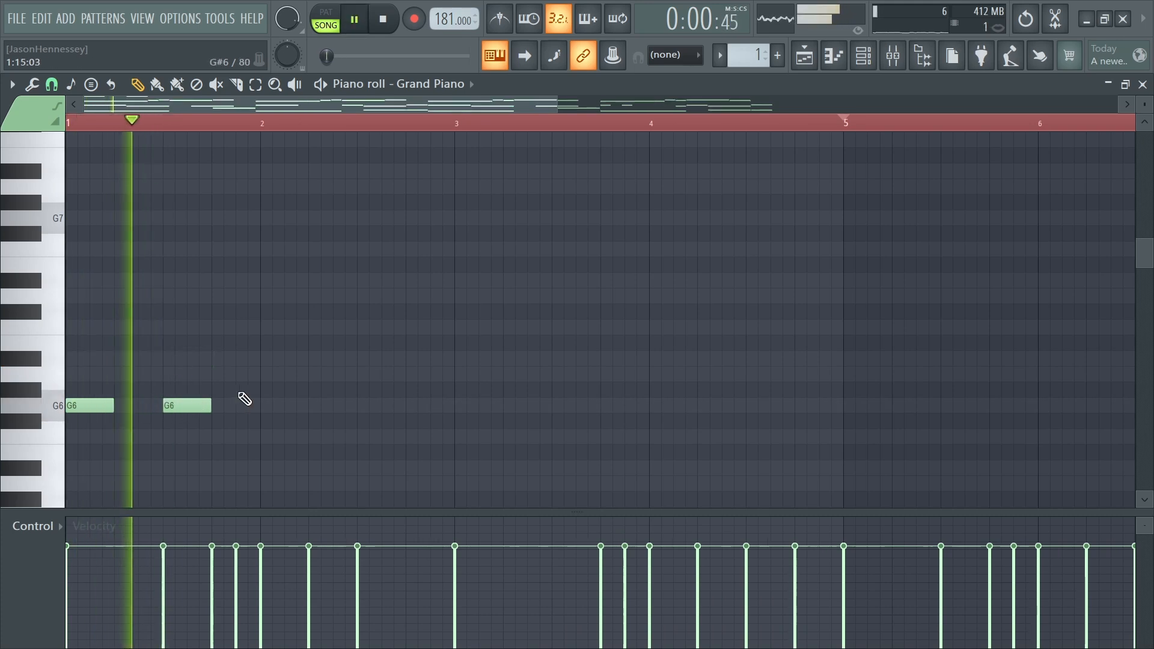
Step: Add a 4-step D7 at the start of bar 2 and a 4-step A6 at 2:05 in the upper part
click(278, 280)
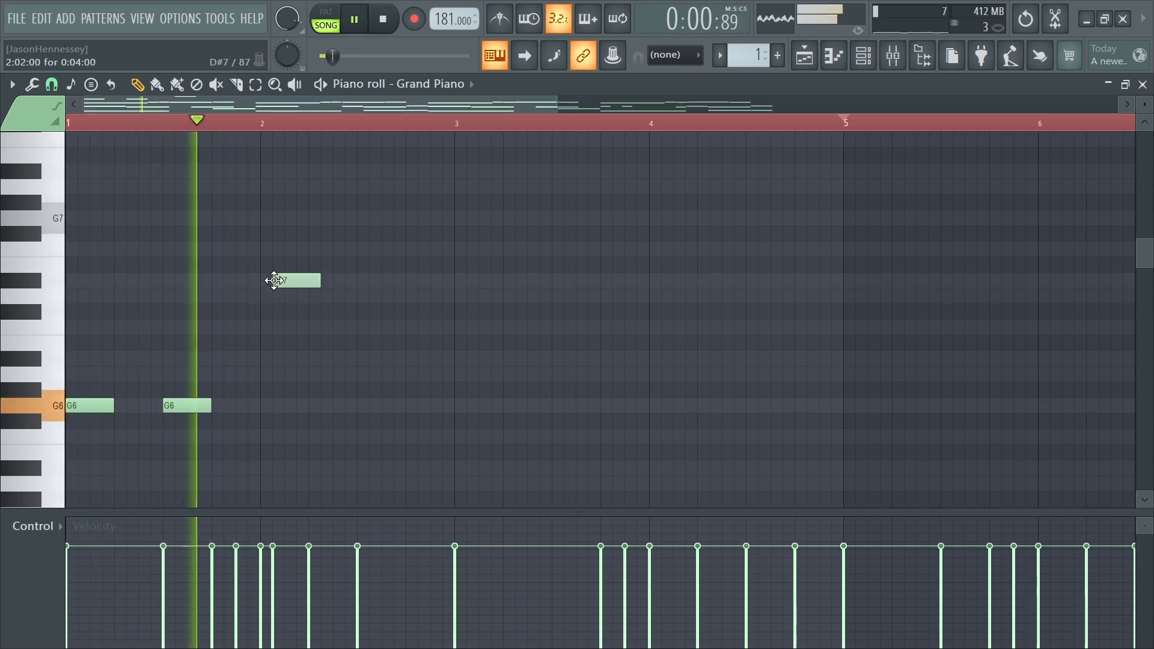
key(space)
key(space)
click(311, 296)
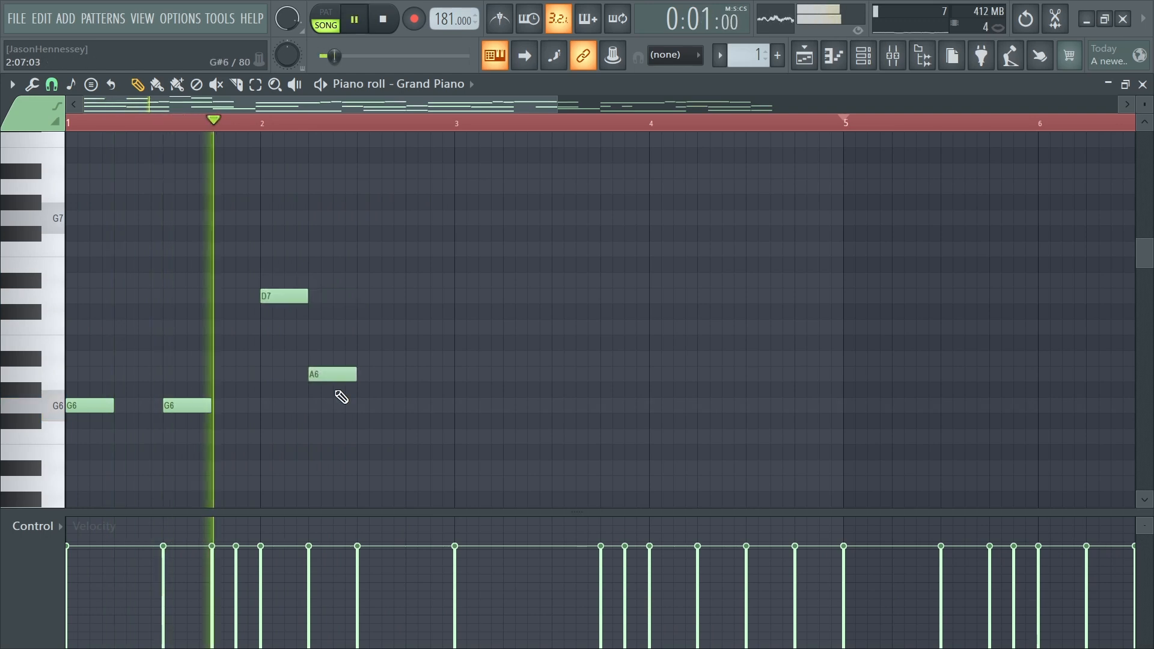
Step: Play back the upper notes and add a 4-step G6 at 2:13, just before bar 3
scroll(335, 360, down, 2)
drag(303, 256, 65, 413)
key(space)
scroll(119, 409, up, 2)
key(space)
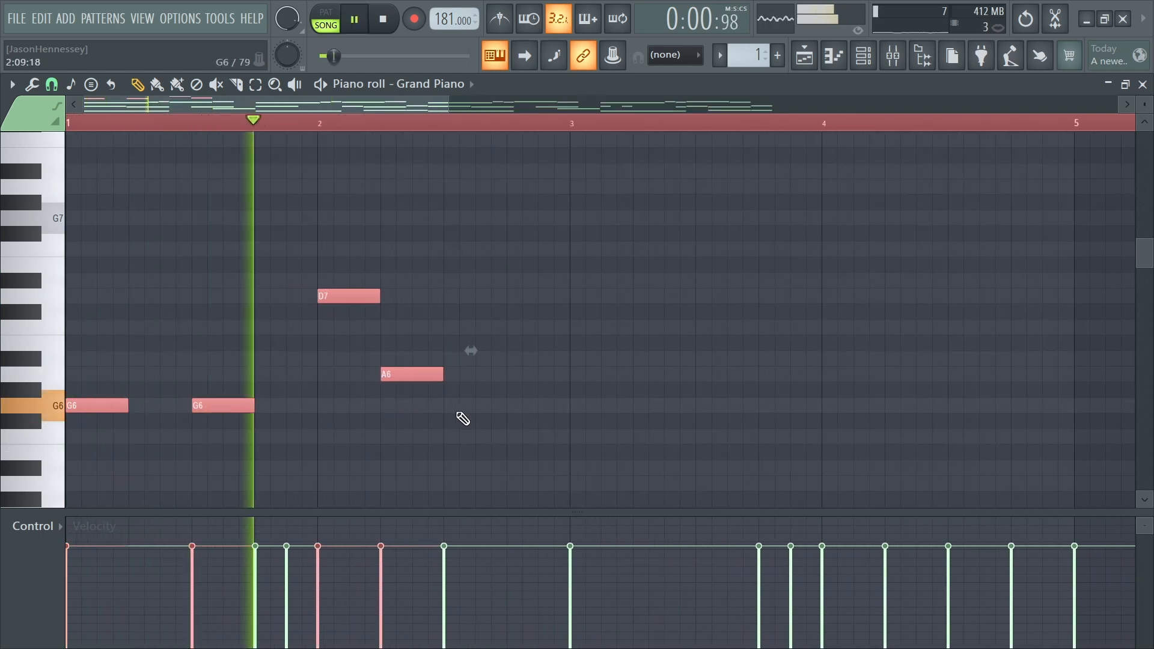
click(515, 407)
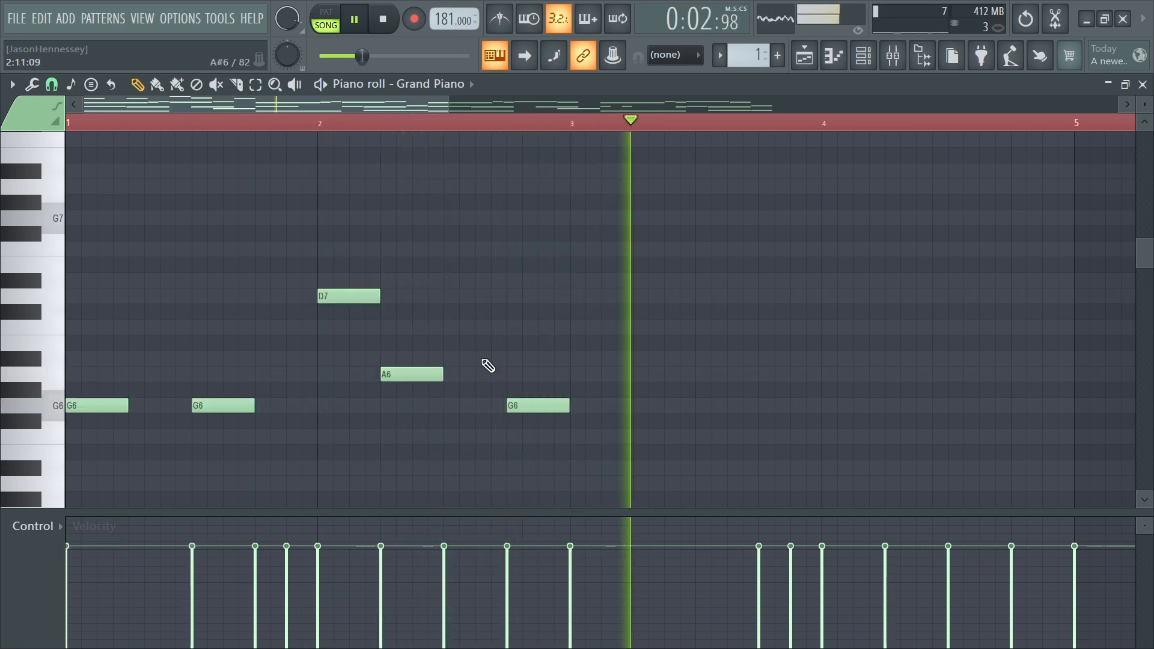
Step: Select the five upper notes of bars 1 and 2 and copy them to bars 5 and 6
scroll(456, 331, down, 2)
drag(403, 245, 2, 432)
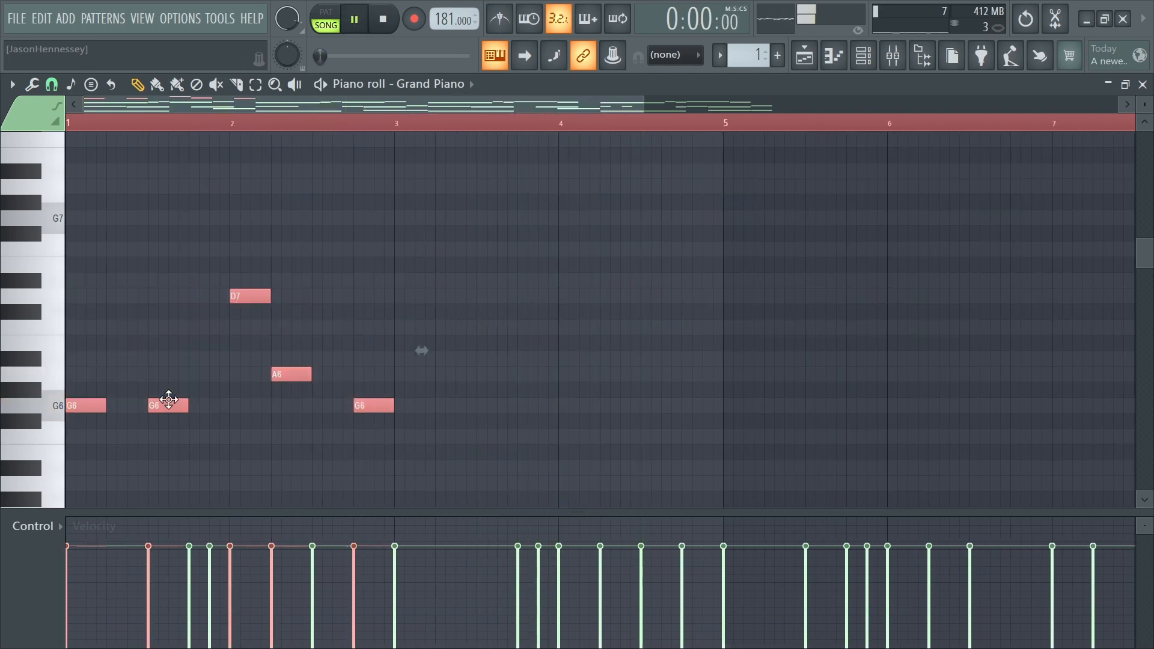
scroll(114, 412, down, 2)
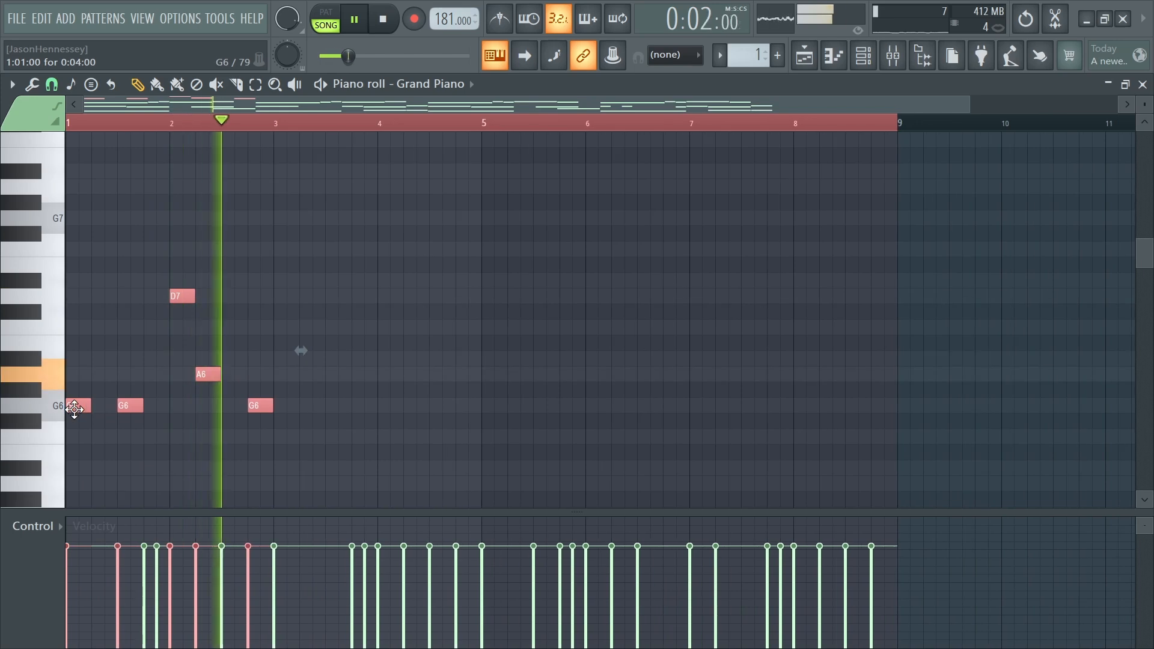
drag(69, 405, 484, 410)
click(523, 335)
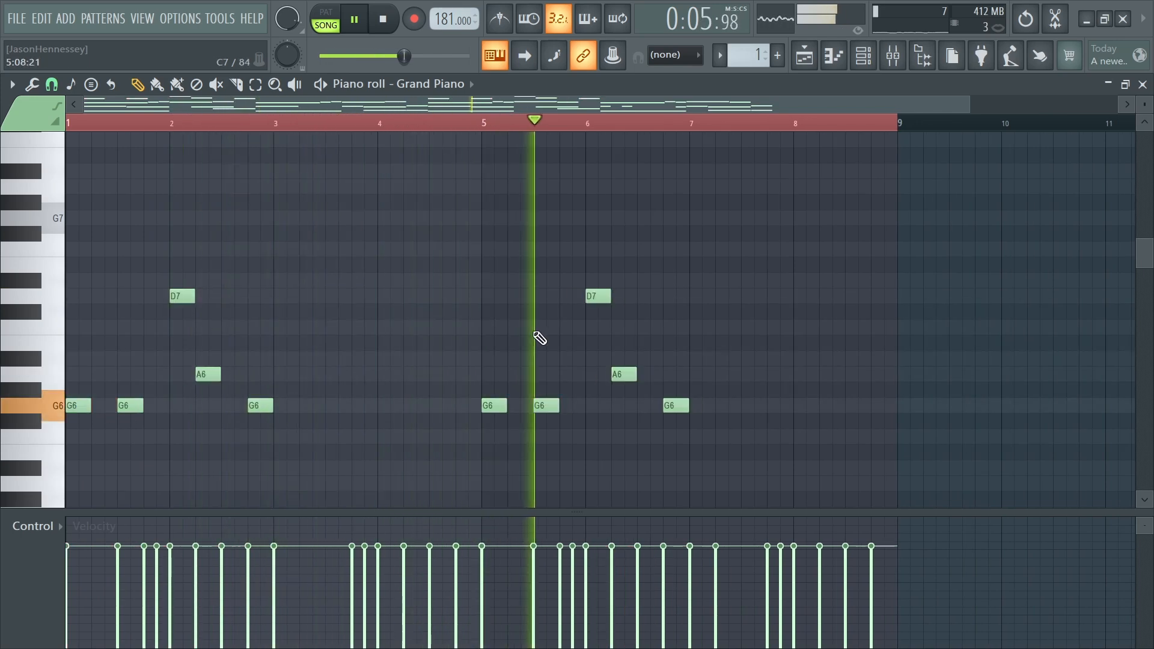
Step: Add half-step G6, D7, G6 and D#7 notes late in bar 5, leading into the D7 of bar 6
key(space)
scroll(647, 359, up, 4)
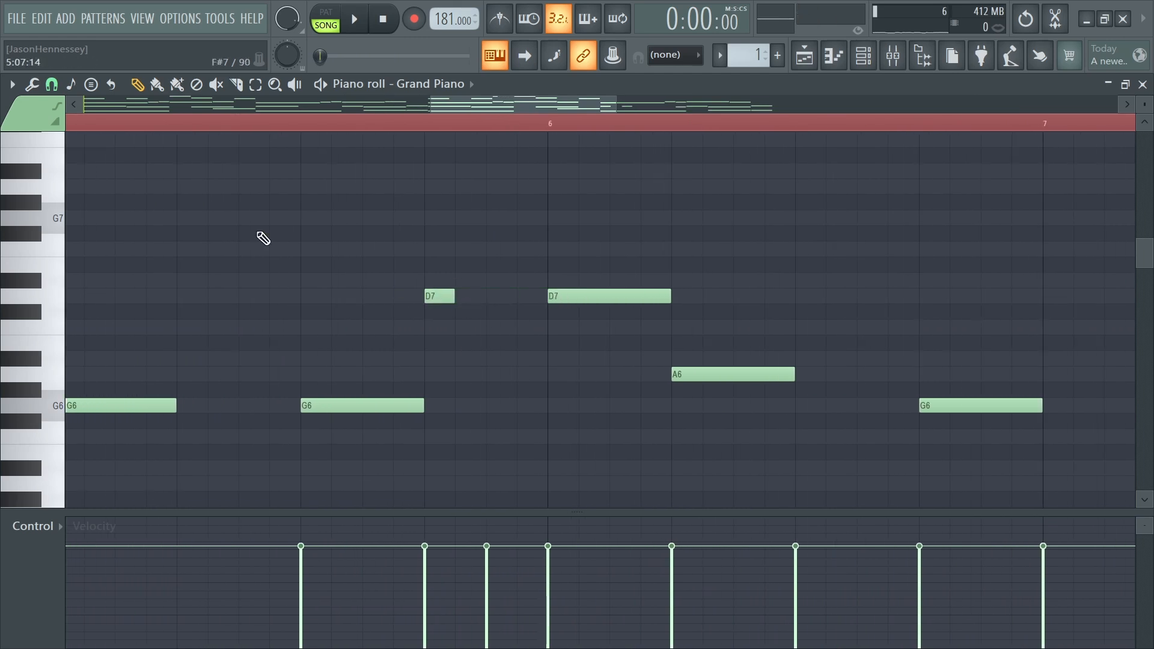
click(51, 85)
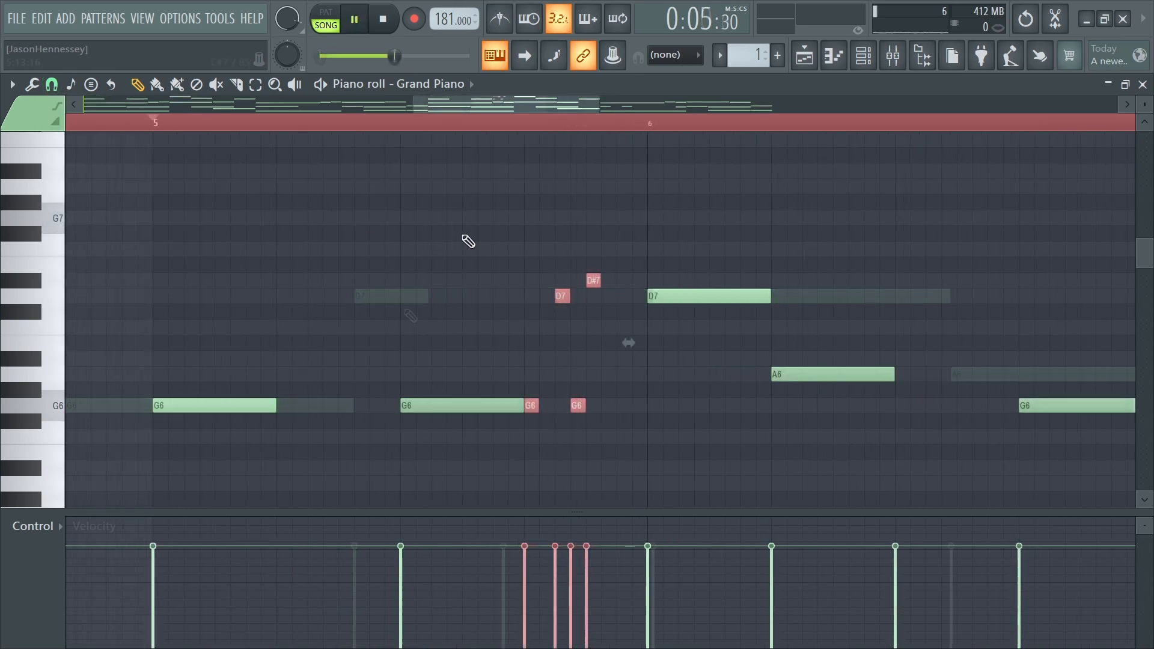
key(space)
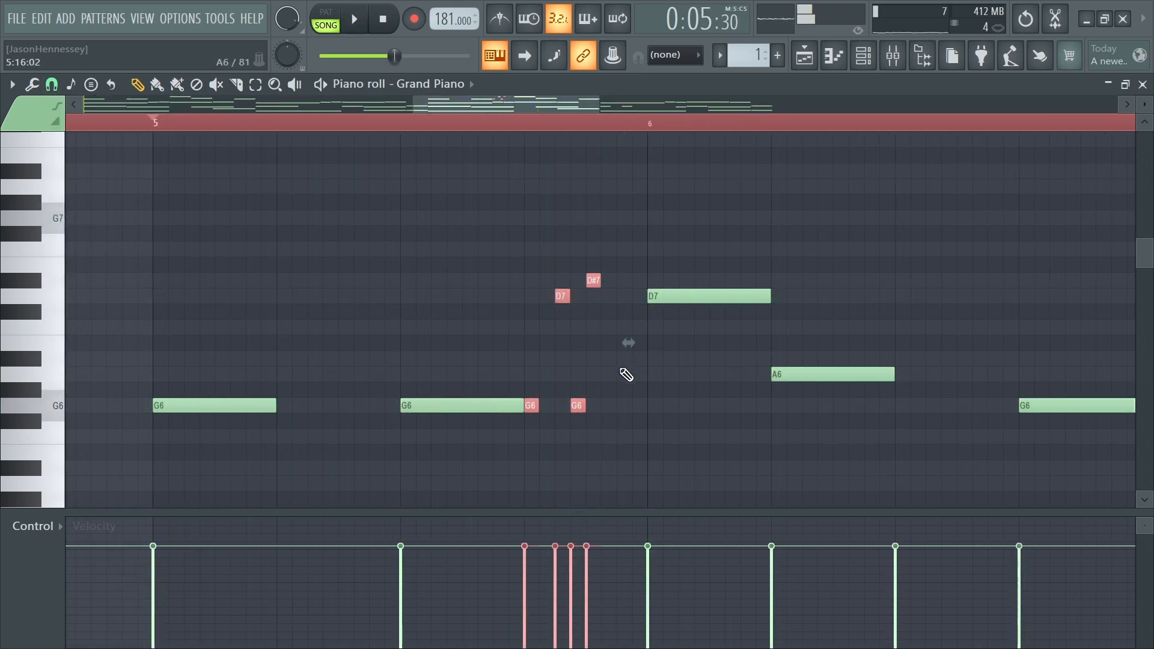
scroll(626, 375, up, 2)
key(space)
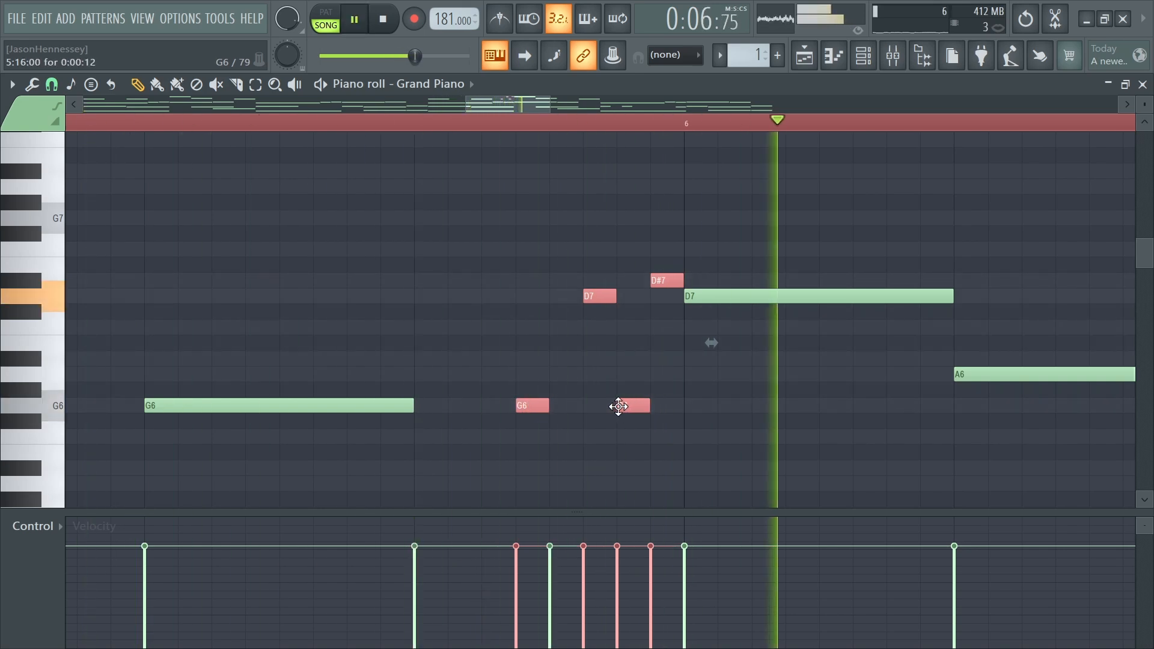
Step: Shift the four short notes at the end of bar 5 half a step earlier and lower their velocity
key(space)
scroll(595, 378, down, 3)
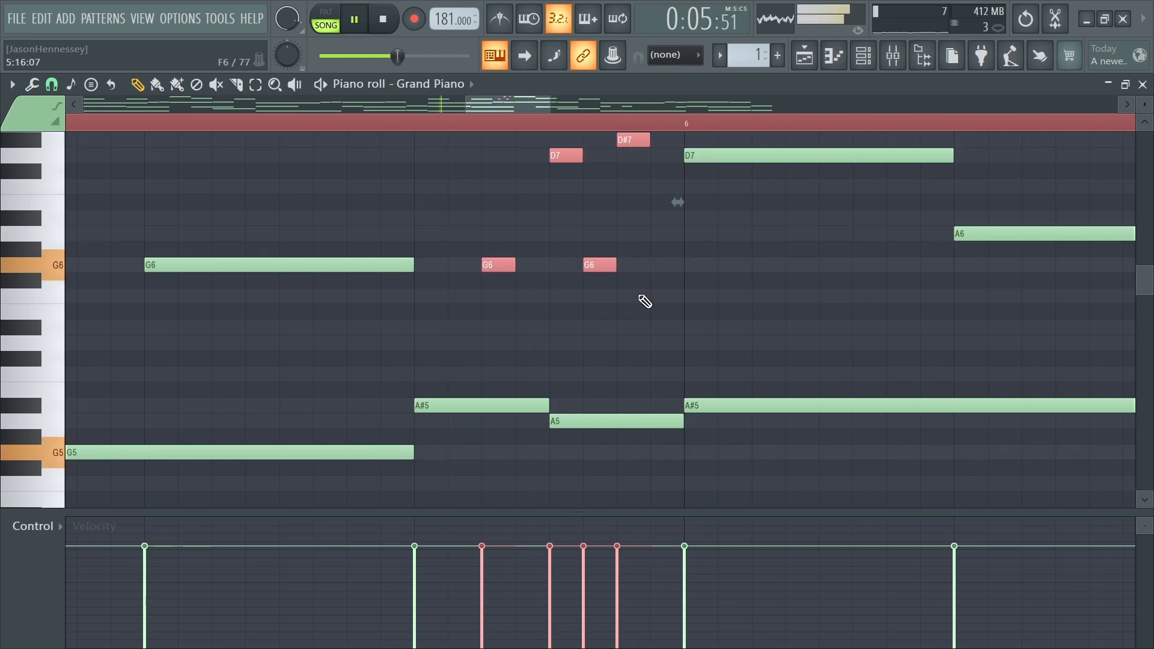
scroll(624, 304, up, 2)
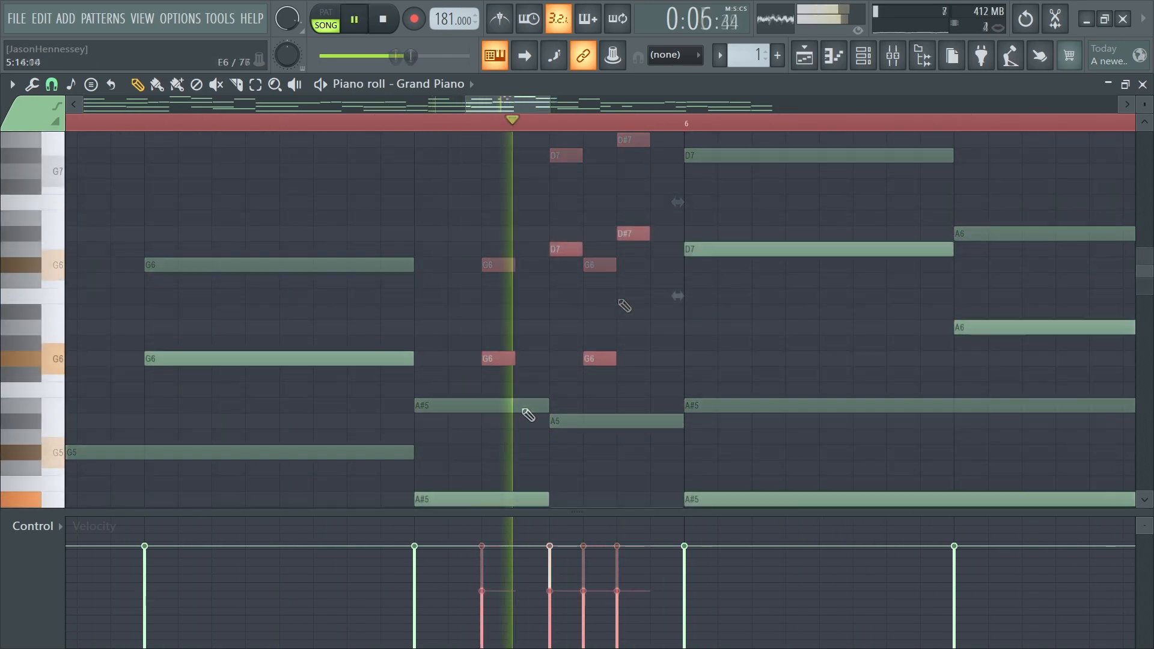
key(space)
scroll(524, 387, down, 3)
scroll(657, 323, up, 3)
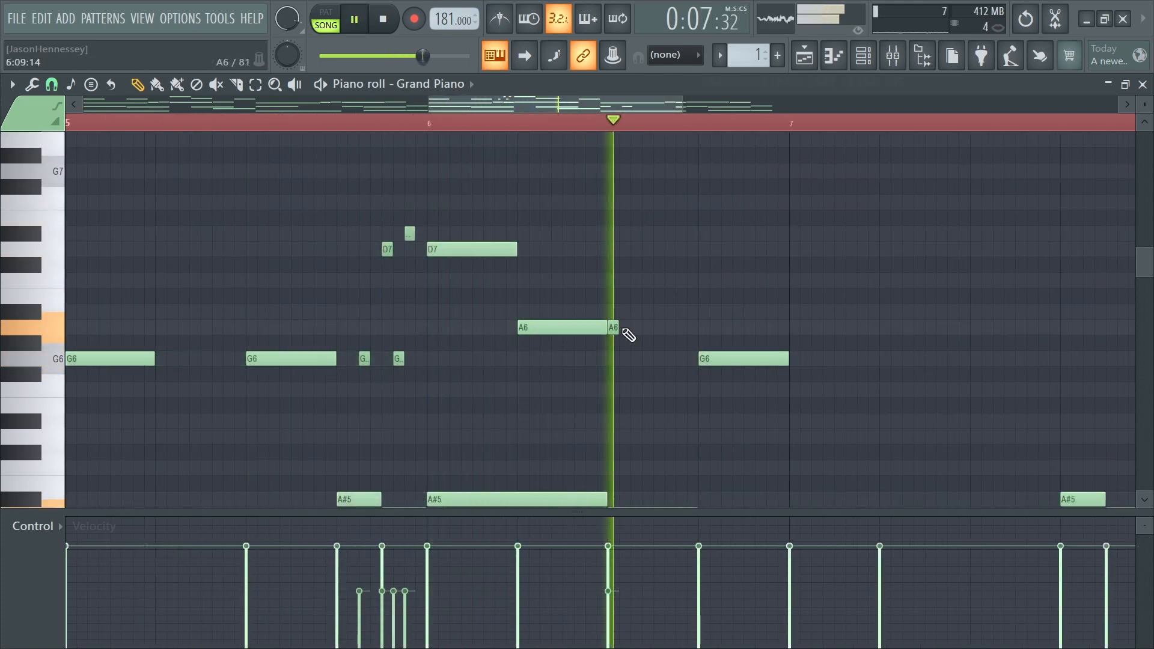
Step: Lengthen the short A6 at 6:09 to 4 steps, raise its velocity and play it back
drag(617, 326, 645, 383)
mouse_move(617, 561)
mouse_down()
mouse_move(628, 541)
mouse_move(623, 550)
mouse_up()
key(space)
key(space)
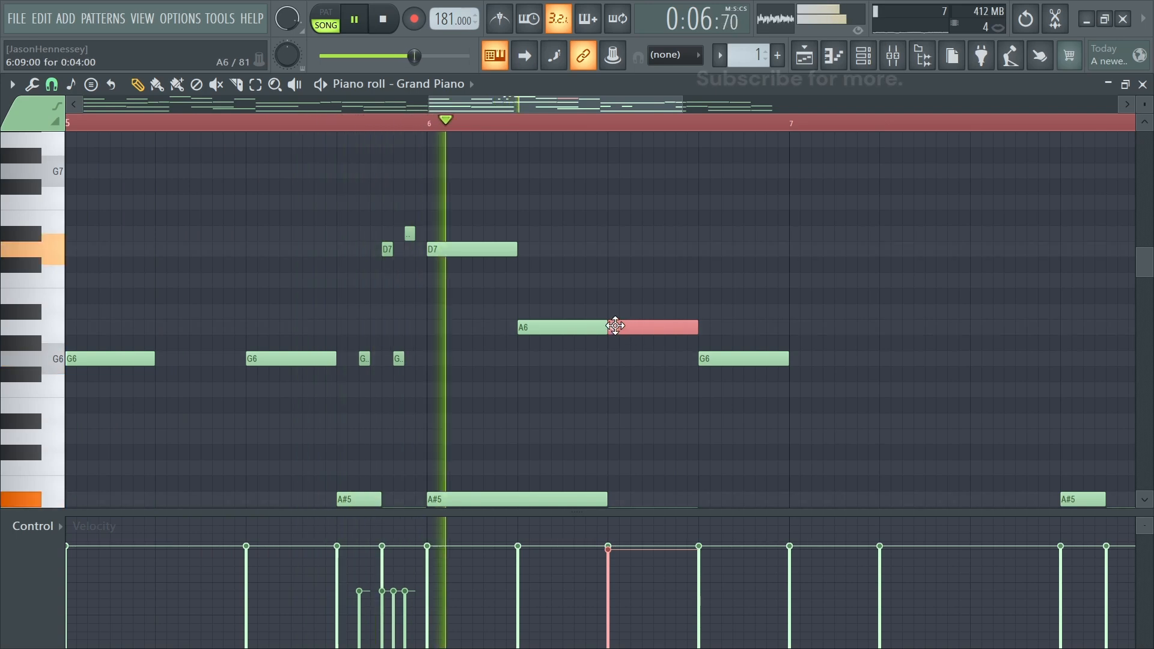
Step: Move the A6 from 6:09 to 7:09 and place a 4-step copy of it at 7:13
drag(649, 326, 954, 334)
scroll(442, 288, down, 3)
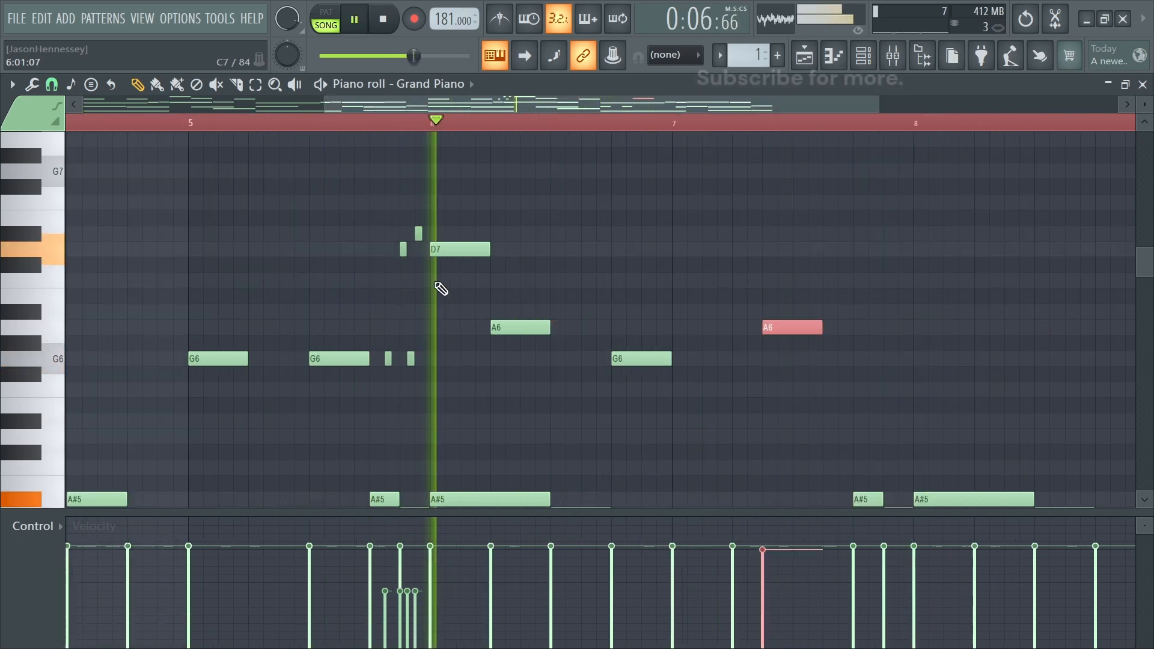
scroll(631, 323, up, 3)
drag(641, 325, 736, 327)
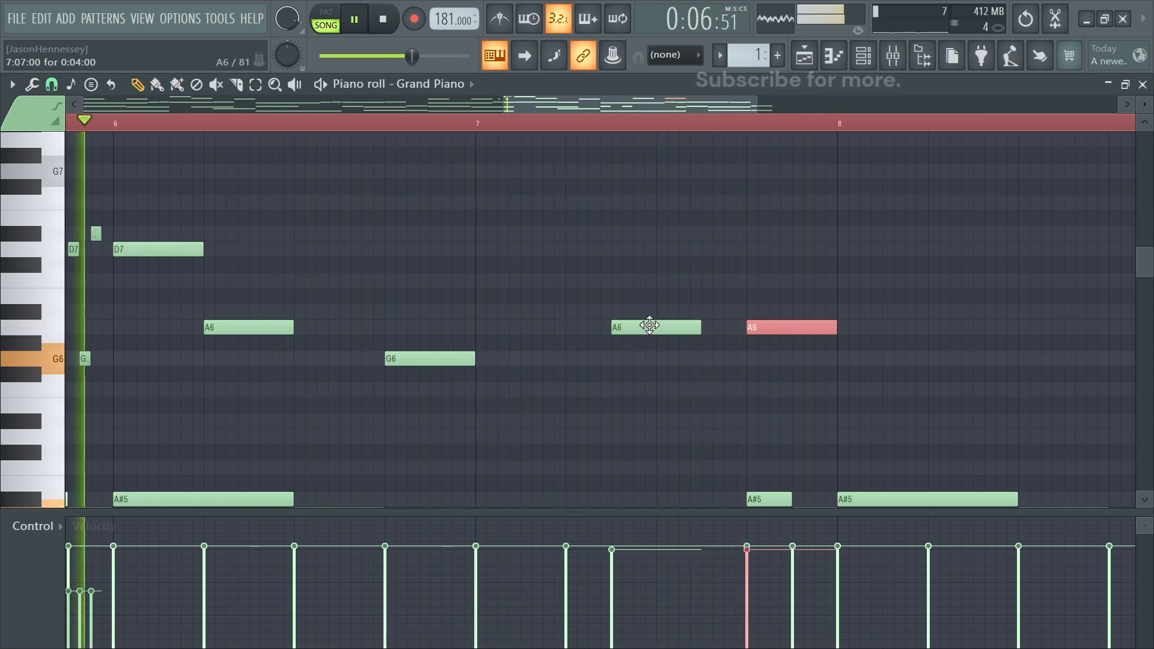
drag(649, 325, 695, 330)
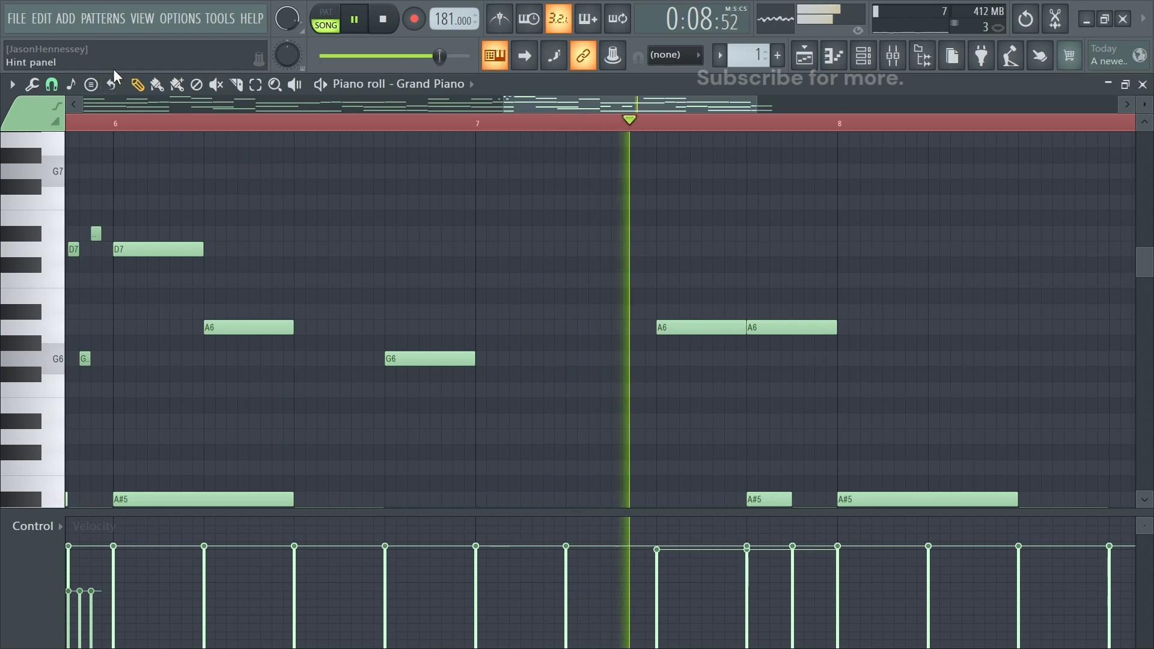
Step: Change the snap setting, move the A6 at 7:13 to D6 at 4:13, and play back the part
click(52, 84)
click(93, 137)
key(space)
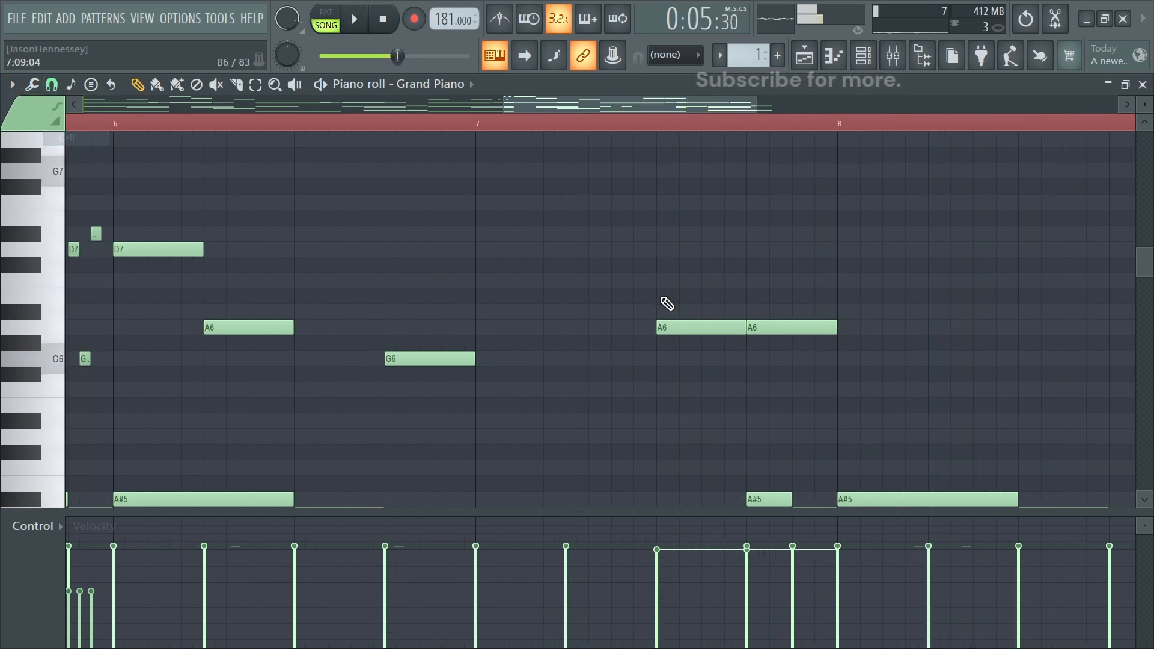
key(space)
drag(834, 325, 958, 325)
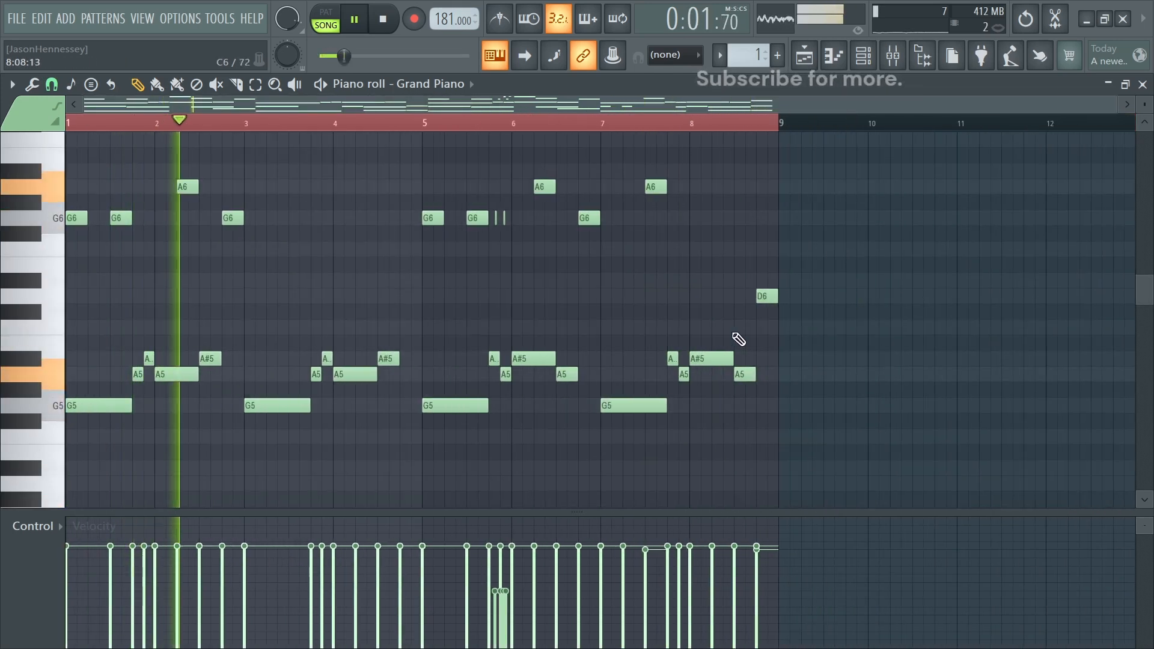
key(space)
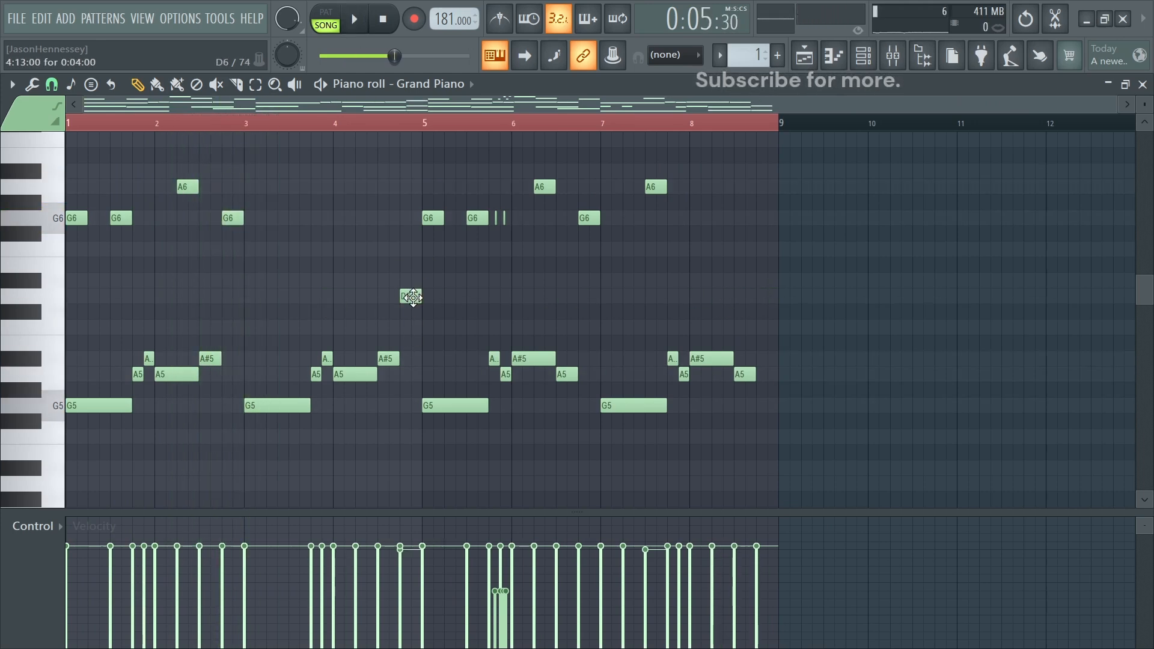
key(space)
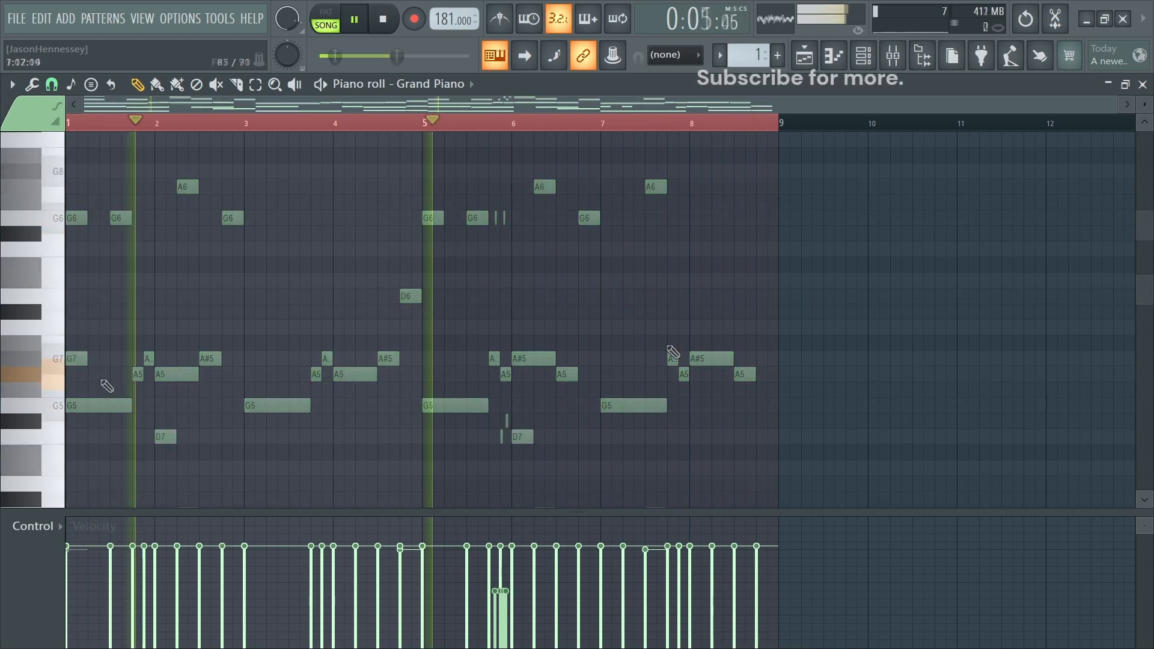
Step: Try a 4-step G7 with reduced velocity at the start of bar 1 while the part plays
key(space)
click(77, 127)
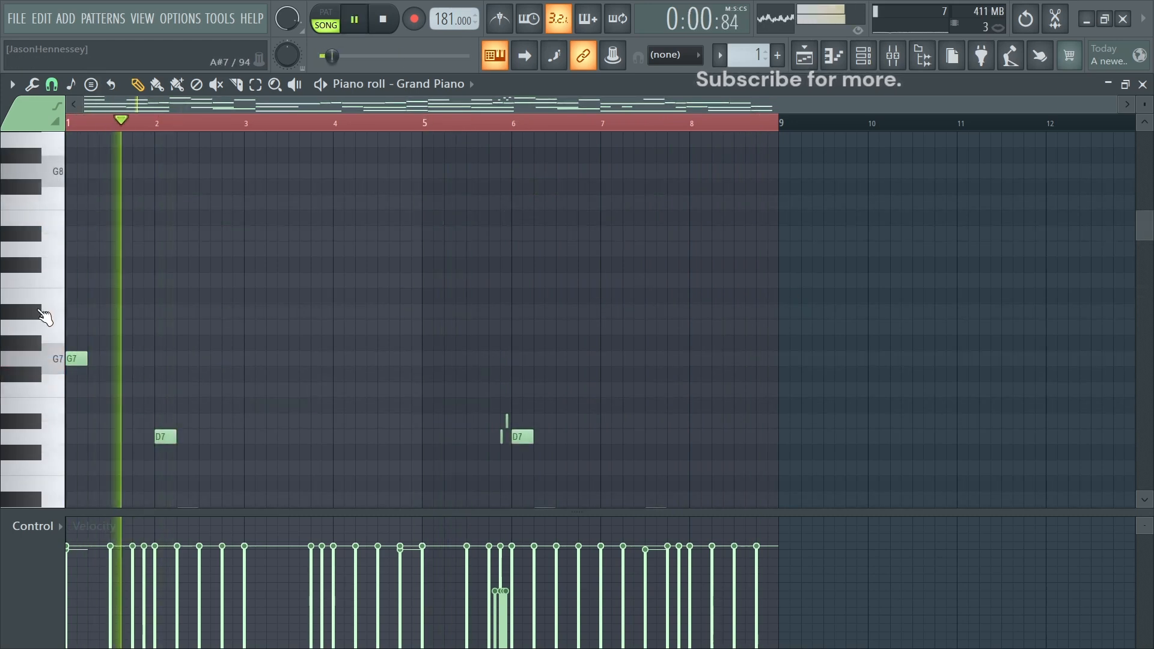
scroll(18, 310, down, 3)
scroll(36, 270, up, 3)
drag(156, 169, 84, 241)
scroll(221, 282, down, 4)
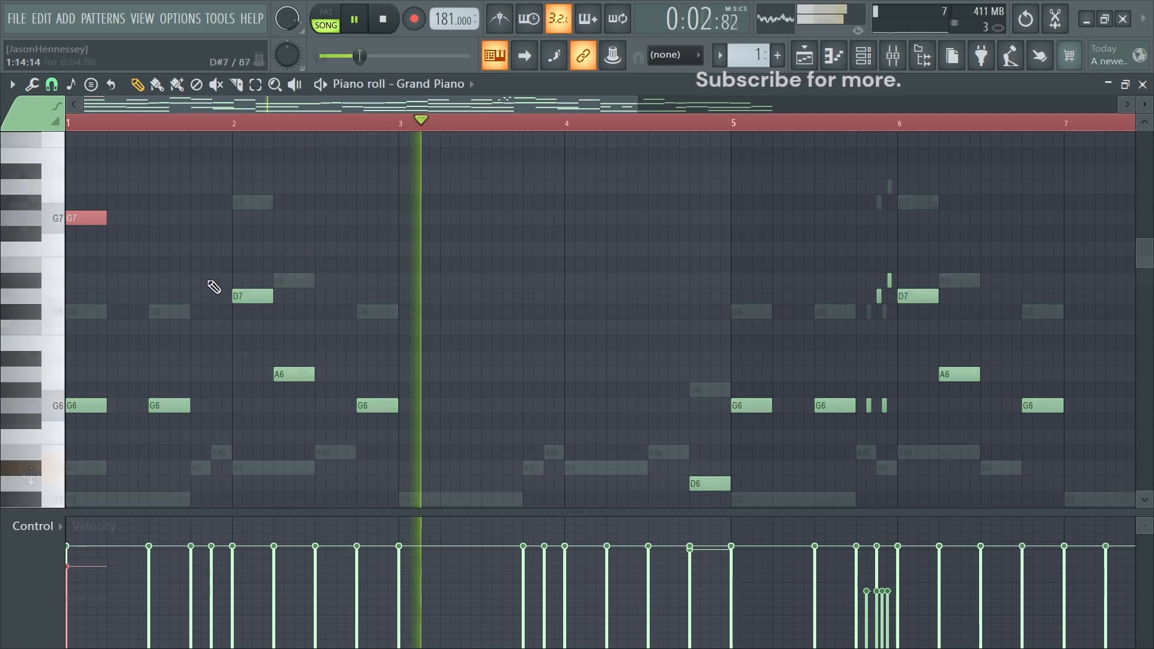
scroll(214, 289, down, 8)
Step: Place a 4-step A5 at the start of bar 1, raise it an octave to A6 and play it back
key(space)
scroll(96, 354, up, 6)
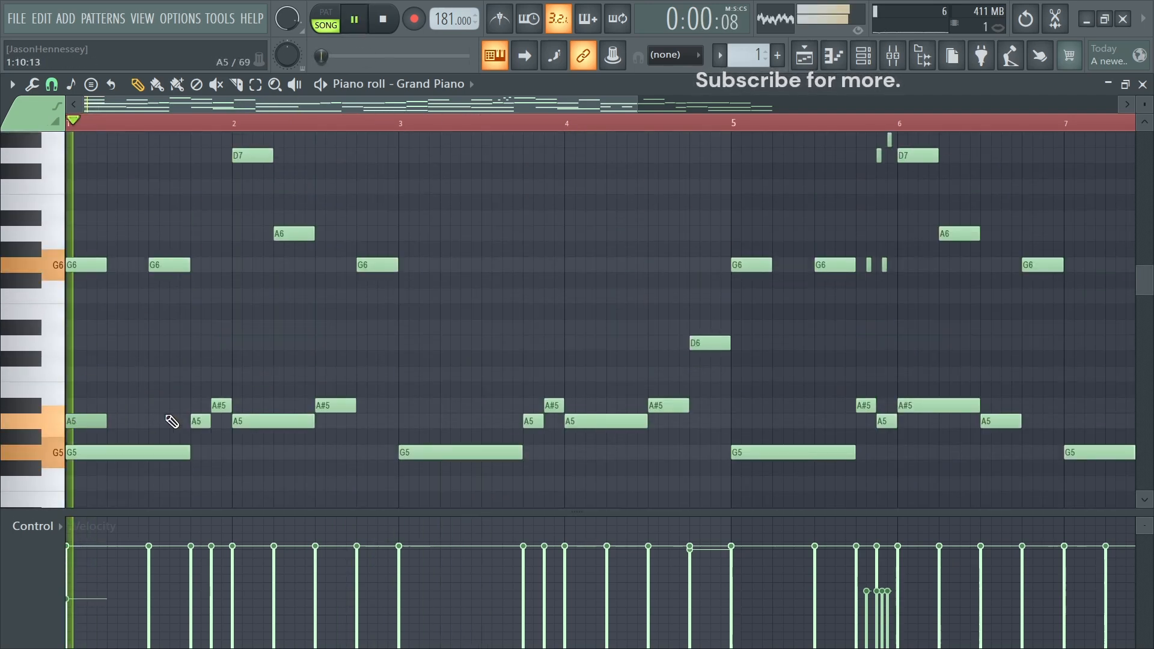
click(96, 422)
key(ctrl+Up)
key(space)
key(space)
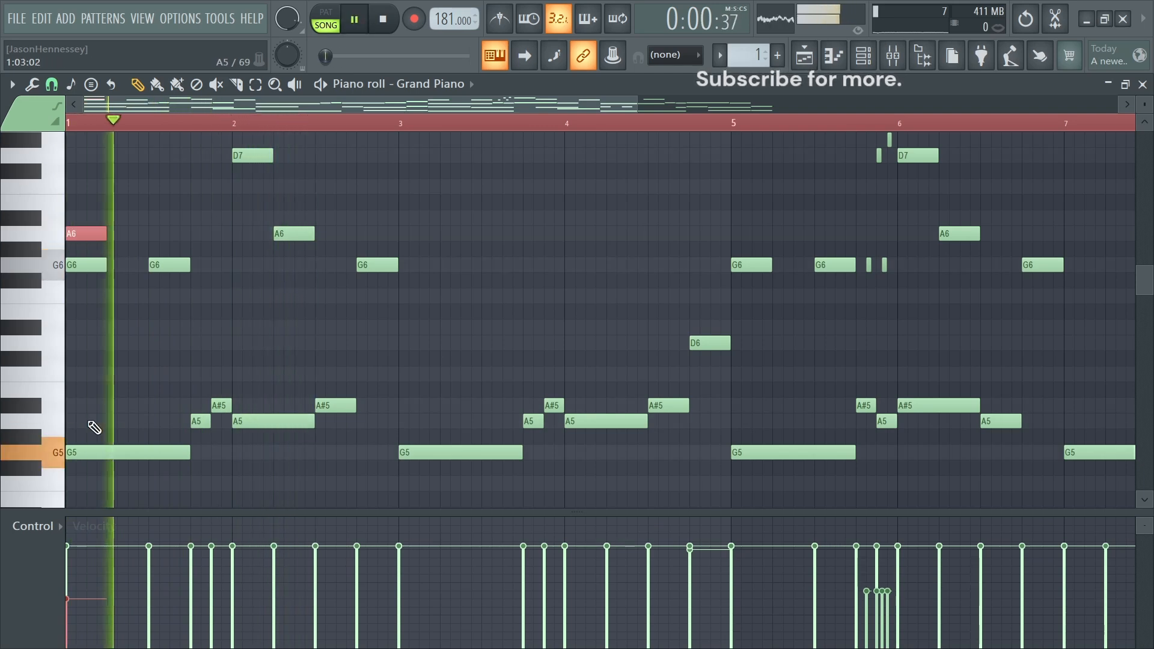
key(space)
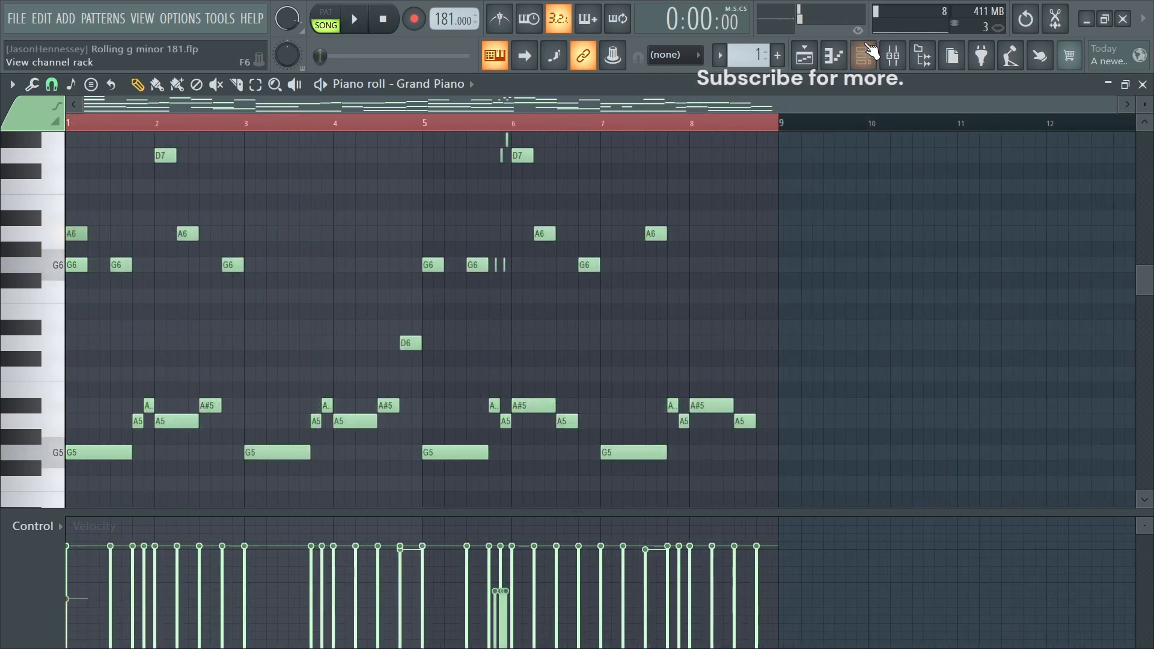
Step: Add a FLEX channel and load the Full Brass Sustain preset for a new instrument layer
click(871, 55)
click(117, 197)
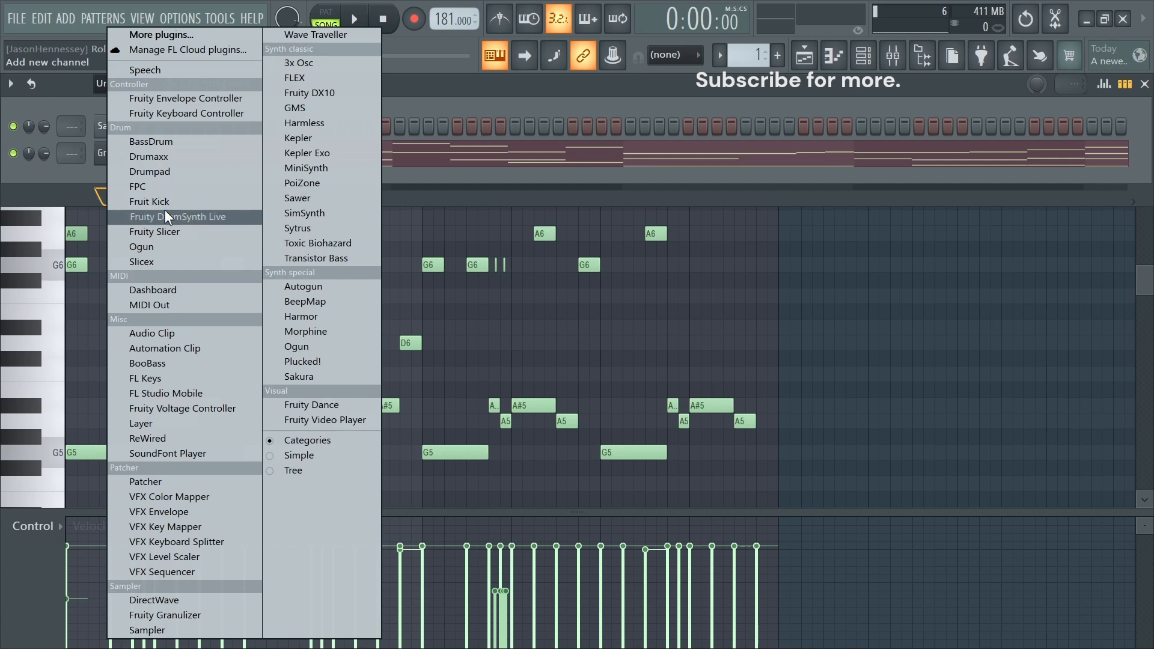
click(318, 78)
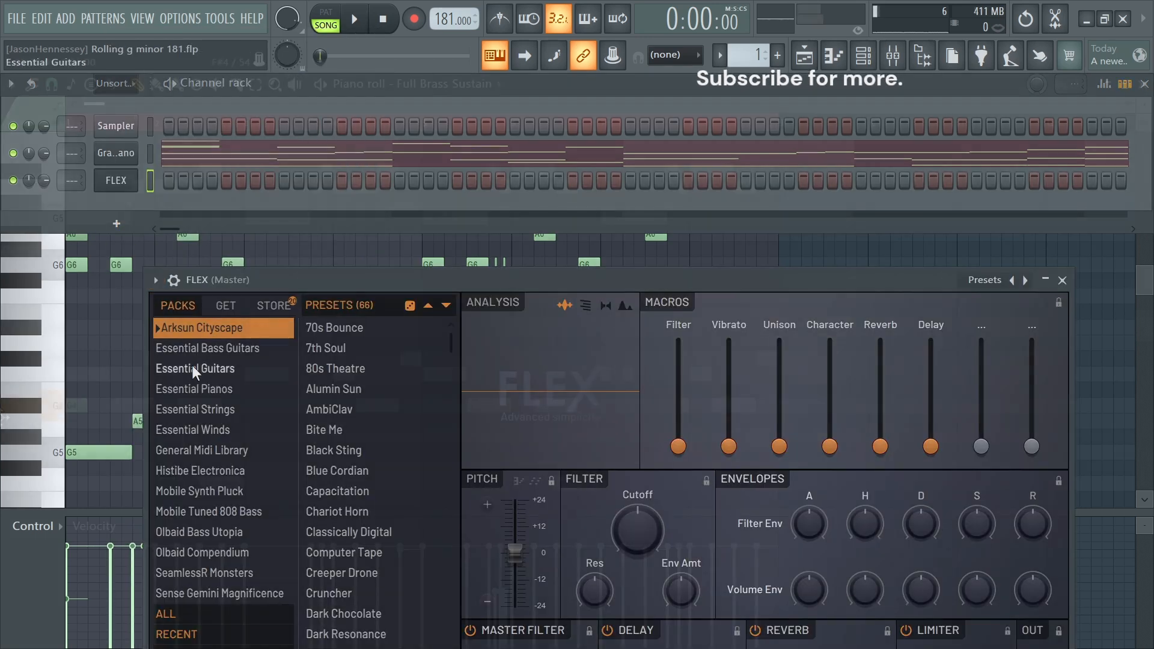
Step: Add one-bar G4, G5 and A4 brass notes in bar 1 and listen to them with the piano
key(space)
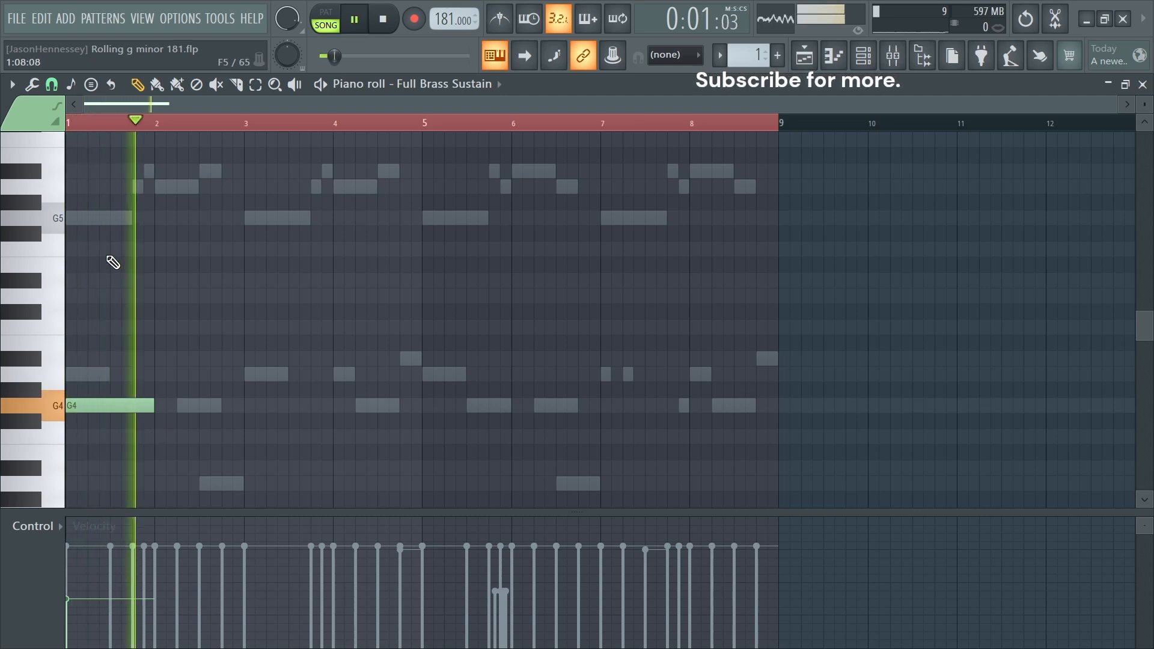
drag(80, 237, 67, 219)
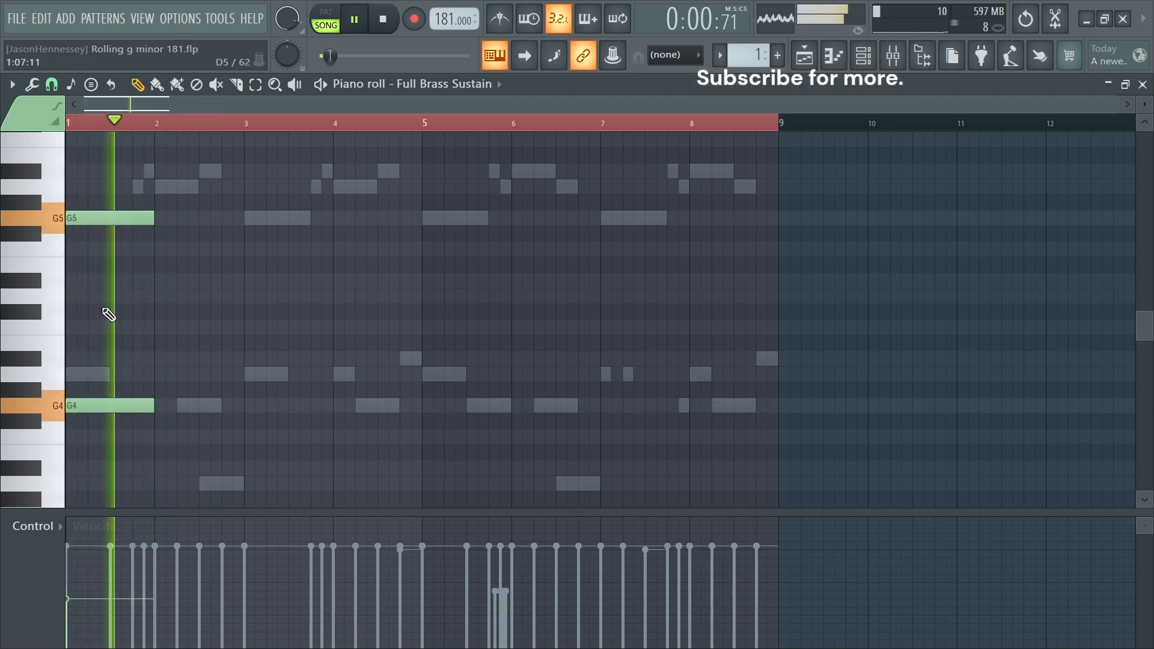
drag(108, 315, 14, 380)
key(space)
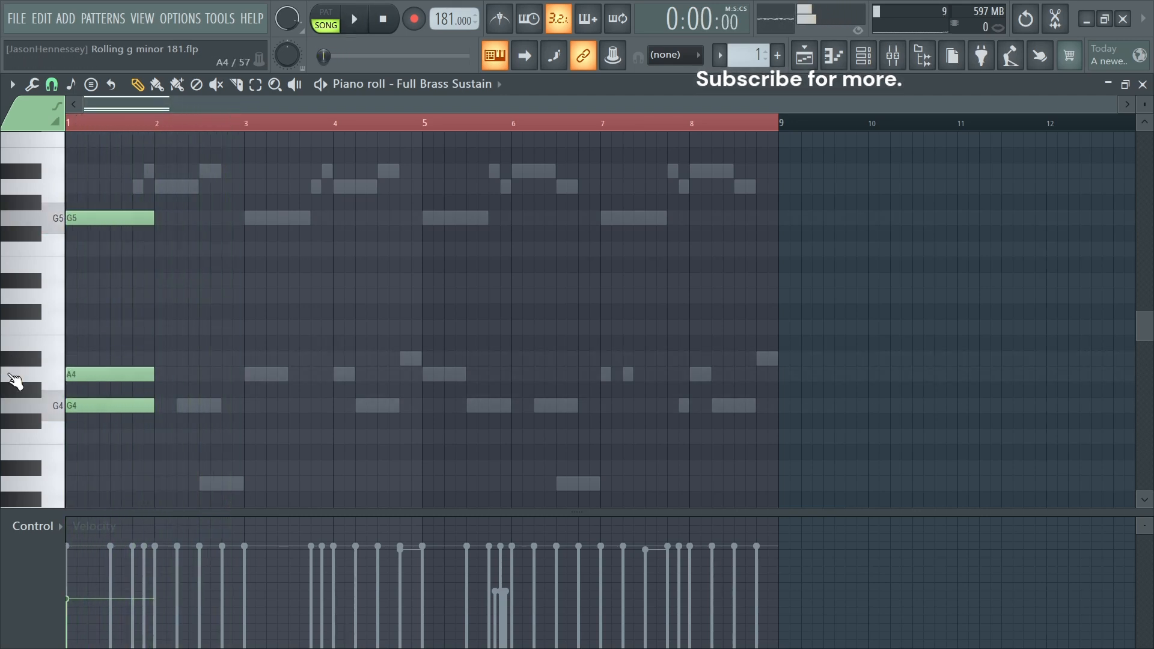
Step: Copy the one-bar A4 an octave up to A5 and select all four brass notes in bar 1
drag(132, 335, 98, 411)
drag(98, 411, 100, 387)
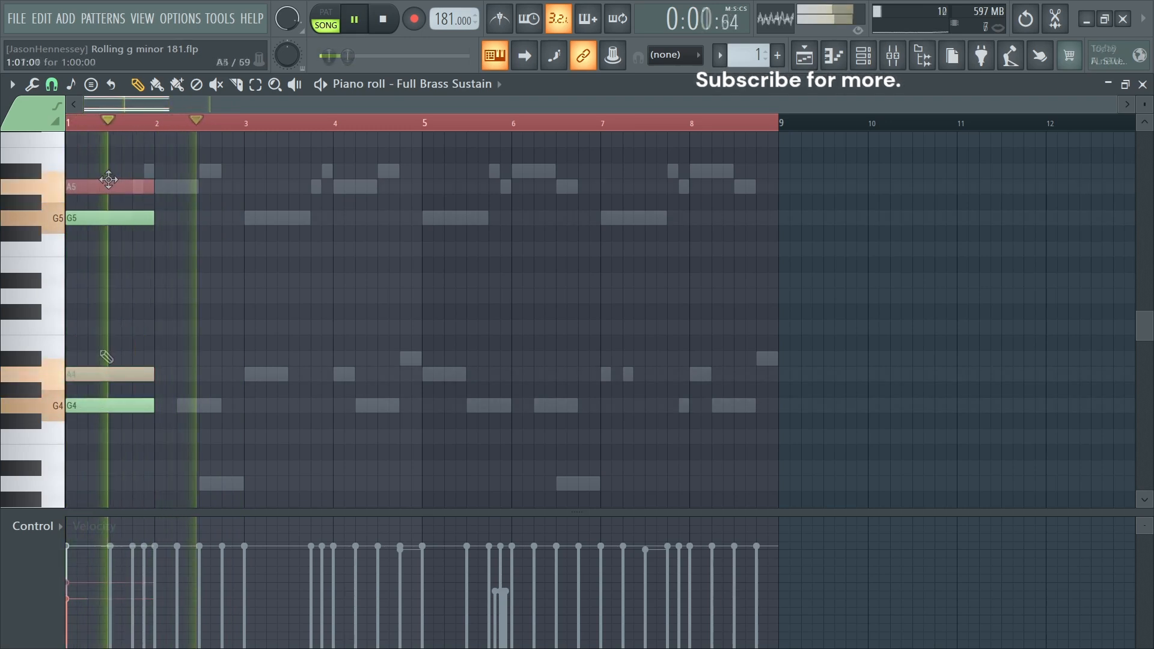
ctrl+click(178, 322)
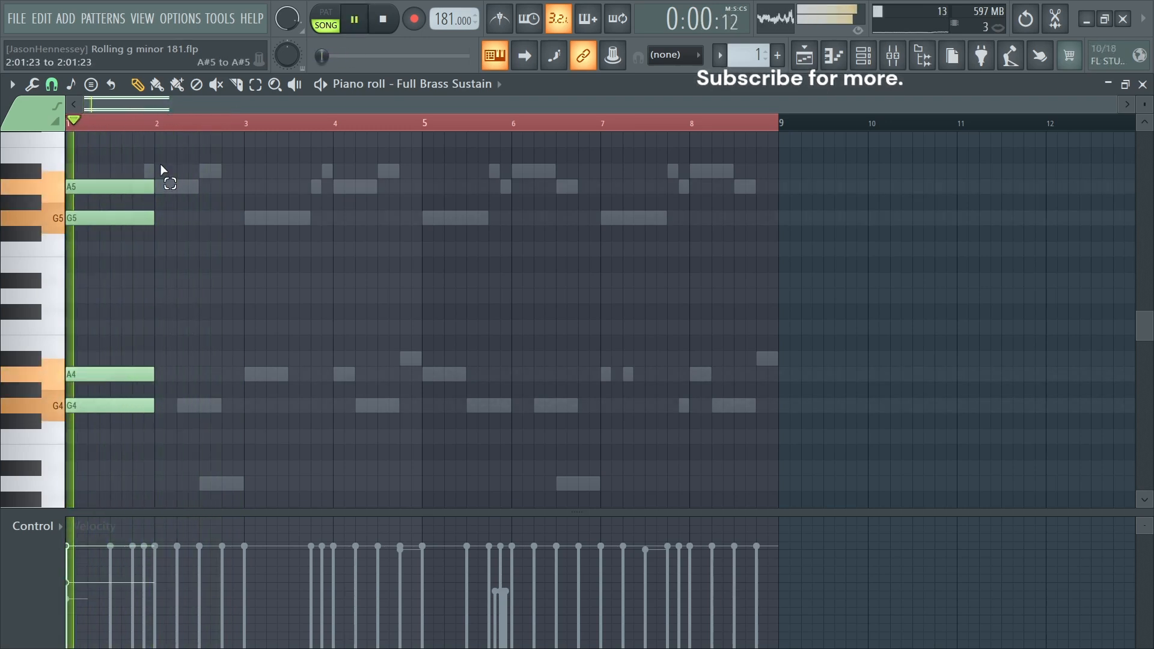
drag(162, 170, 55, 437)
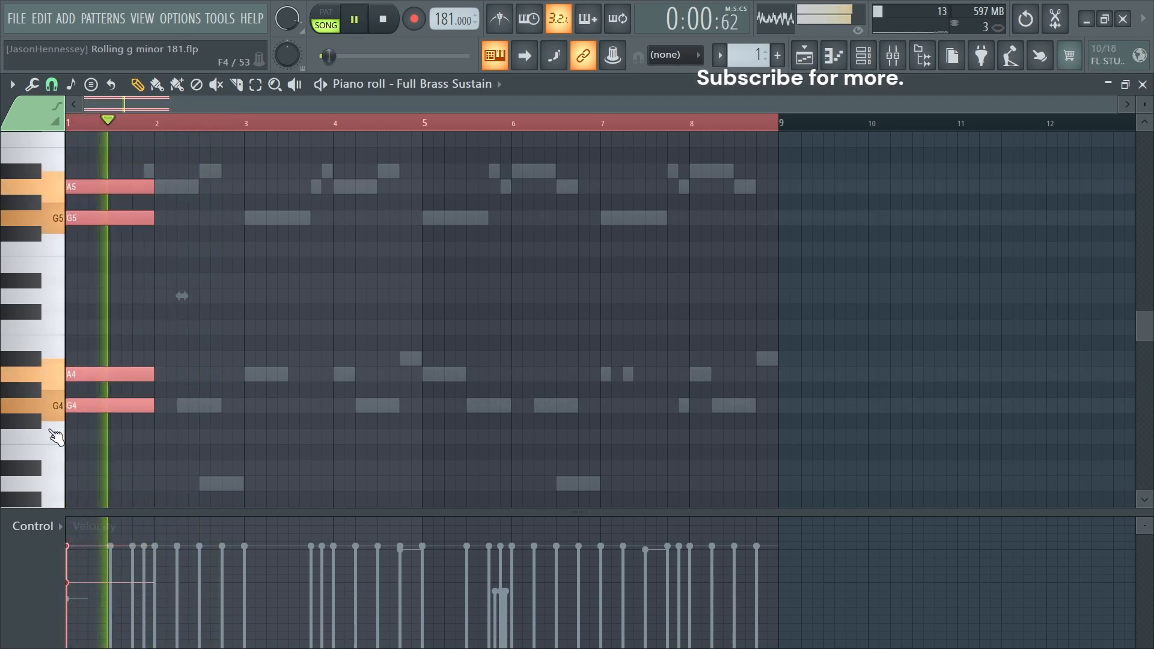
Step: Shorten the four selected one-bar brass notes in bar 1 to 4 steps each and restart playback
key(space)
drag(122, 376, 98, 375)
key(space)
Step: Arrange 4-step brass notes in bar 3 with G5 and A4 on beat 1, G4 on beat 2 and A5 on beat 3
scroll(90, 320, up, 3)
drag(451, 186, 492, 187)
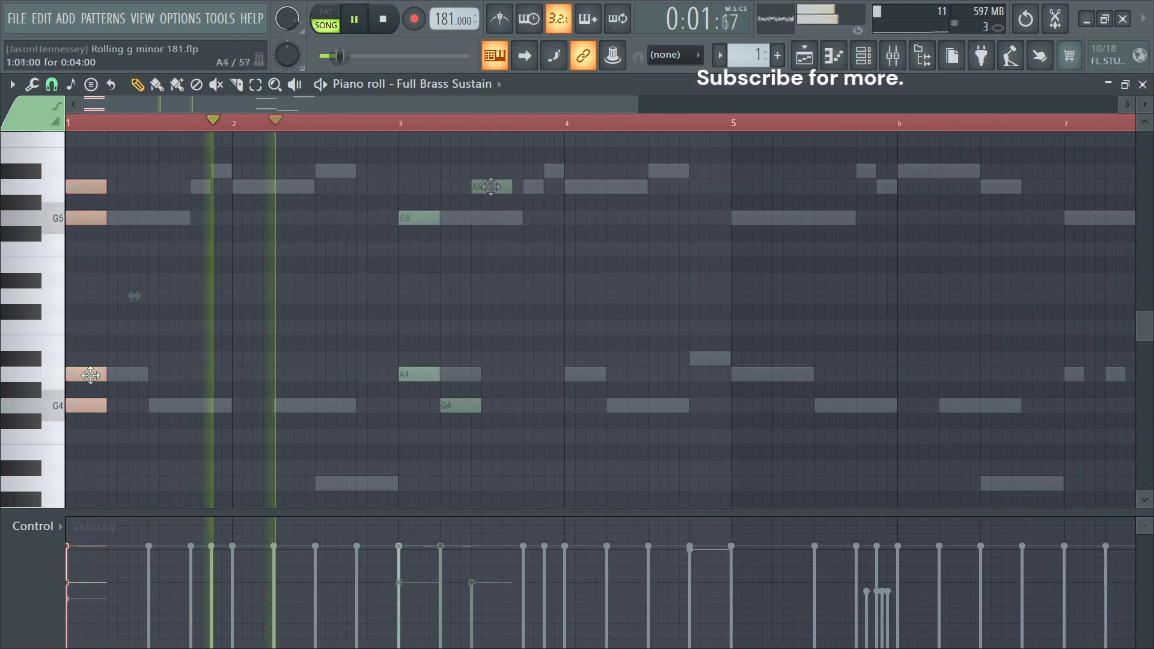
drag(491, 186, 494, 186)
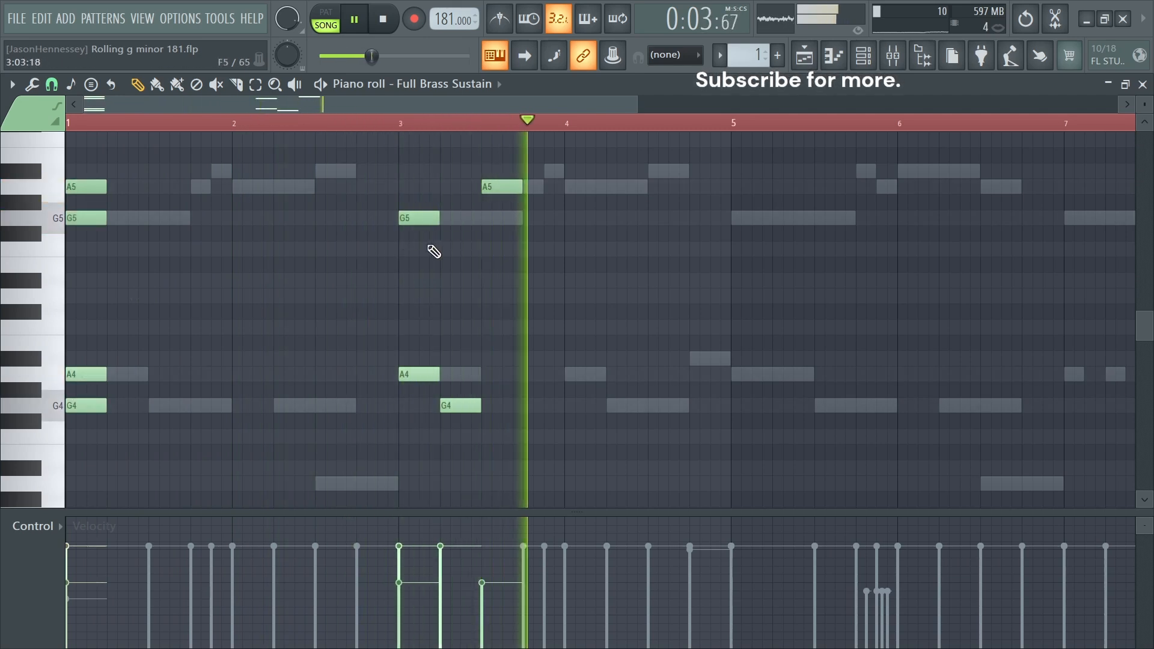
Step: Play the brass pattern from the start and raise the velocity of the A5 note in bar 3 slightly
drag(510, 165, 379, 445)
key(space)
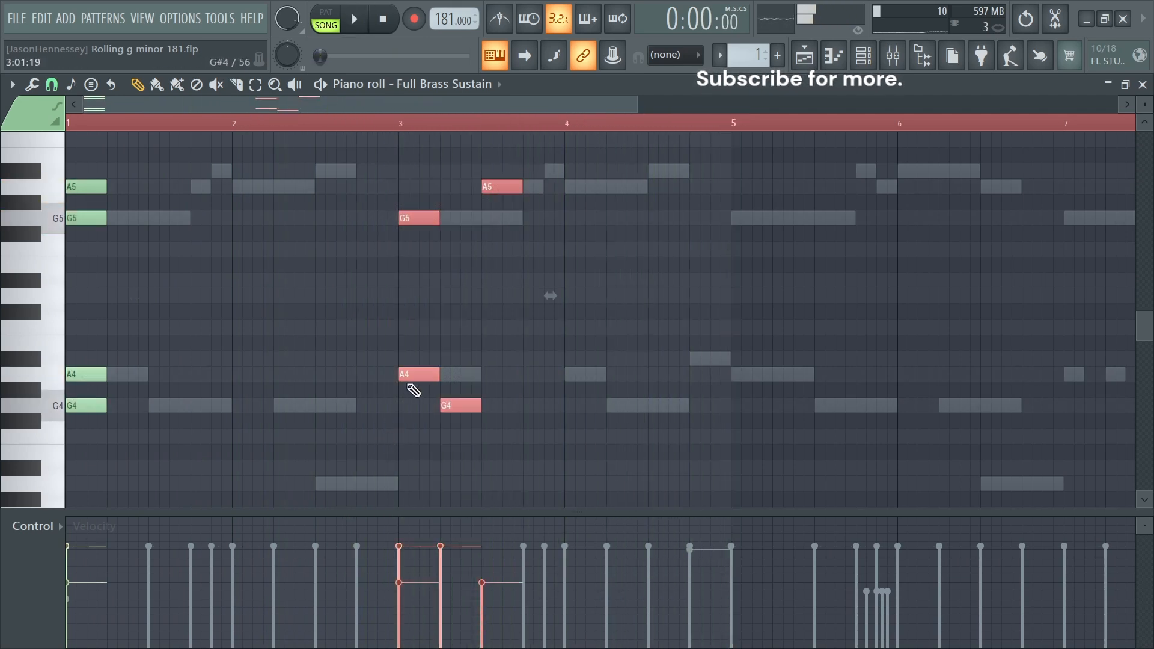
key(space)
ctrl+click(492, 172)
drag(492, 172, 488, 223)
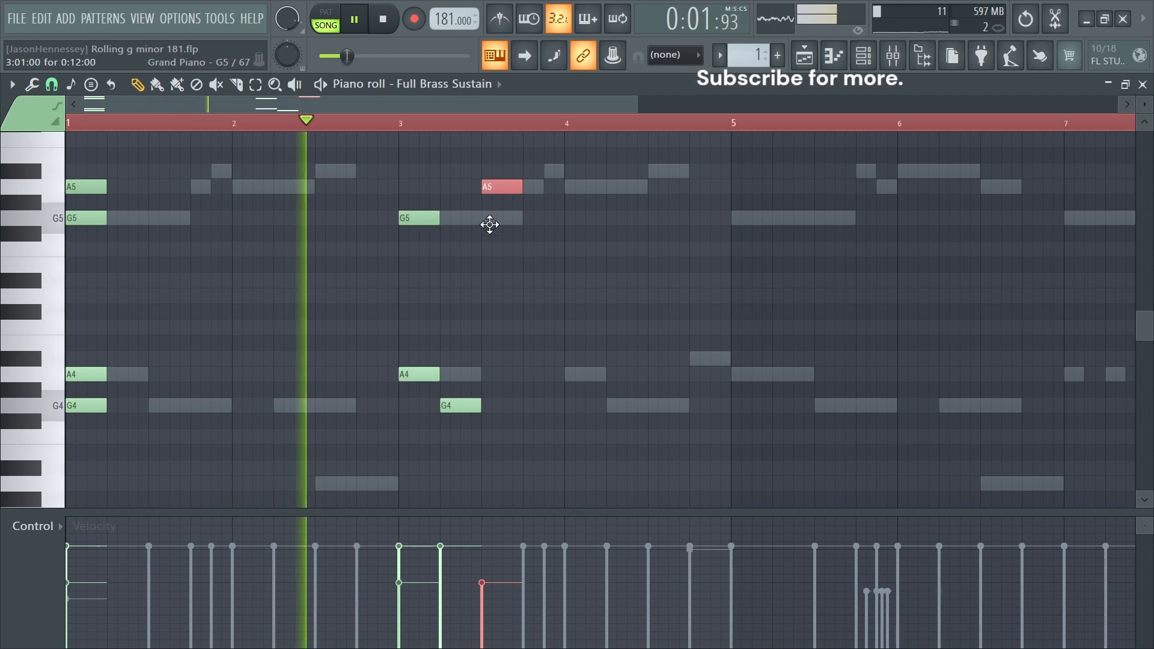
scroll(491, 228, up, 1)
scroll(481, 268, down, 3)
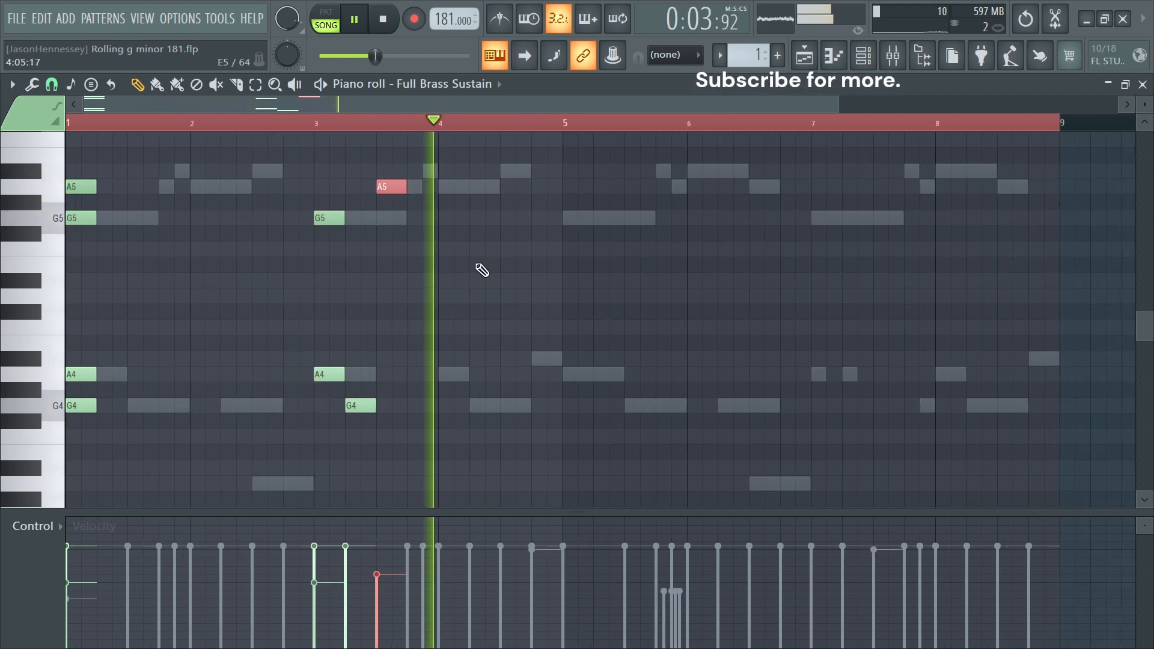
Step: Copy all the brass notes from bars 1 and 3 to bars 5 and 7 and listen to the result
drag(399, 172, 66, 503)
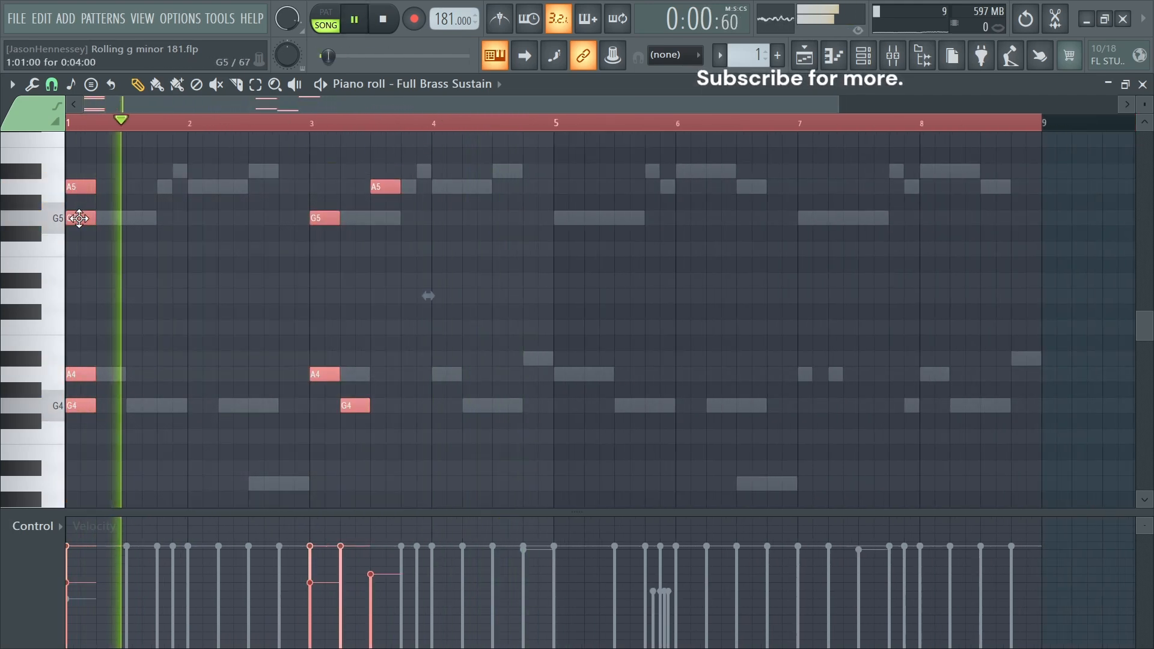
drag(85, 217, 564, 243)
click(480, 282)
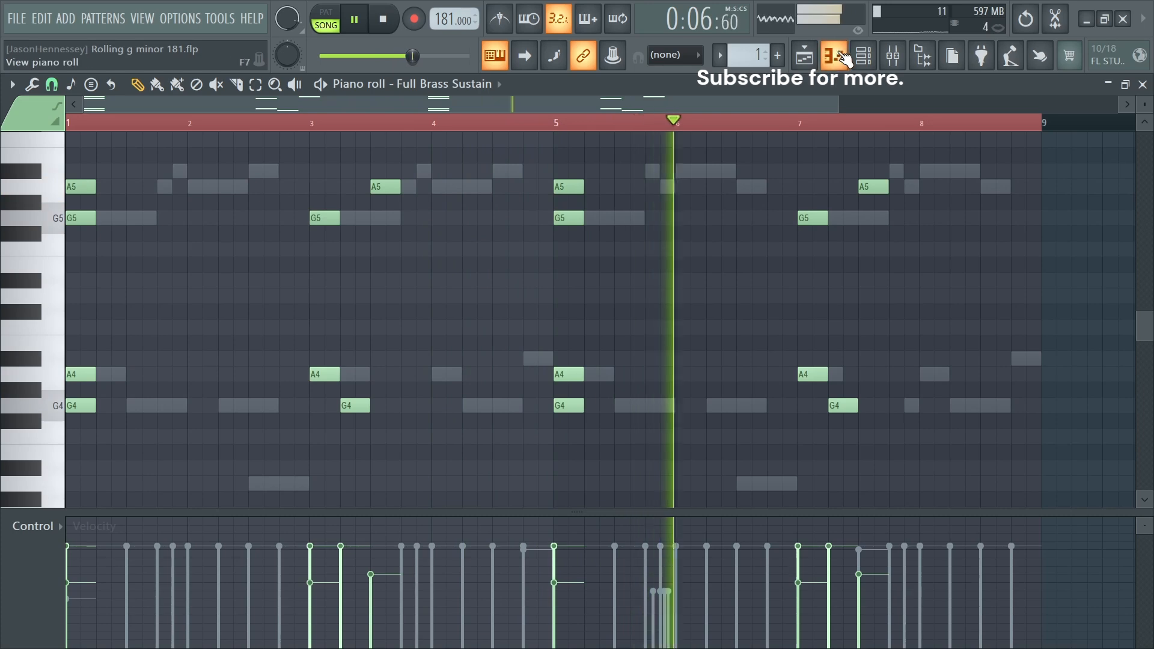
key(space)
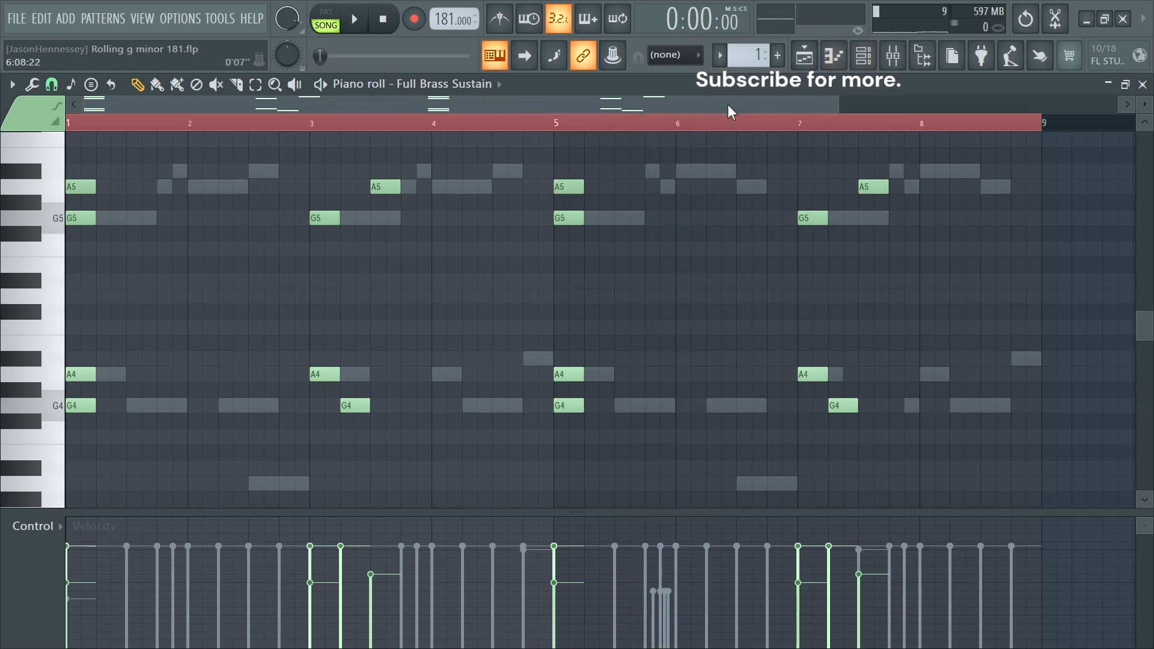
Step: Route the Grand Piano channel to mixer track 1 and the Full Brass Sustain channel to mixer track 2
click(870, 57)
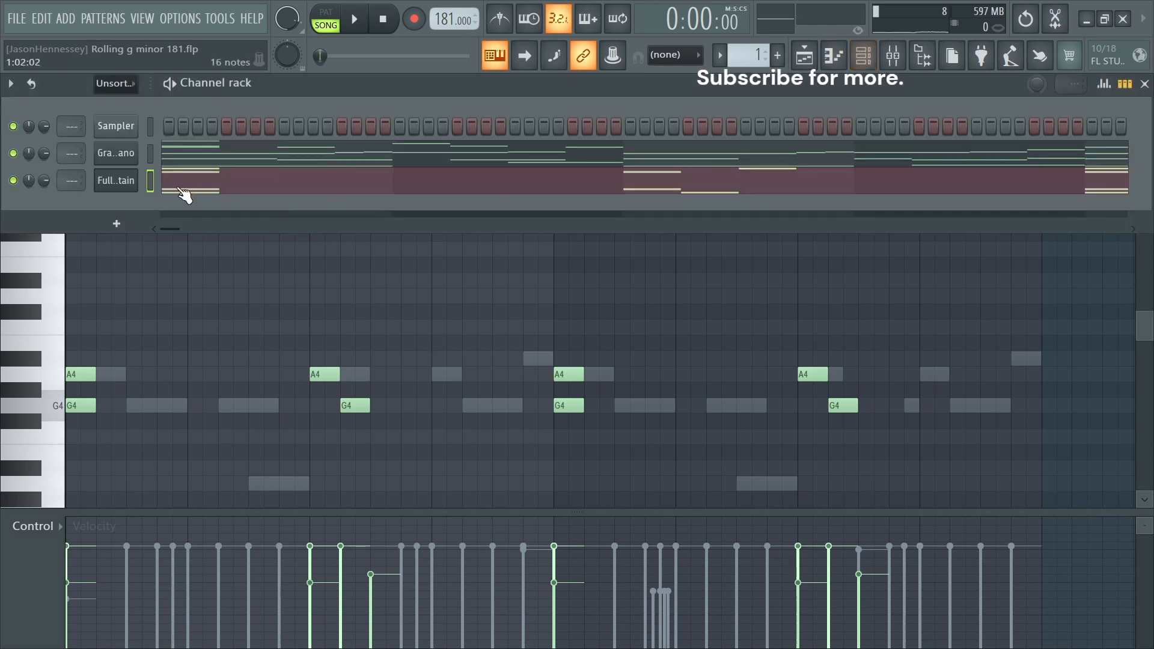
key(F9)
key(space)
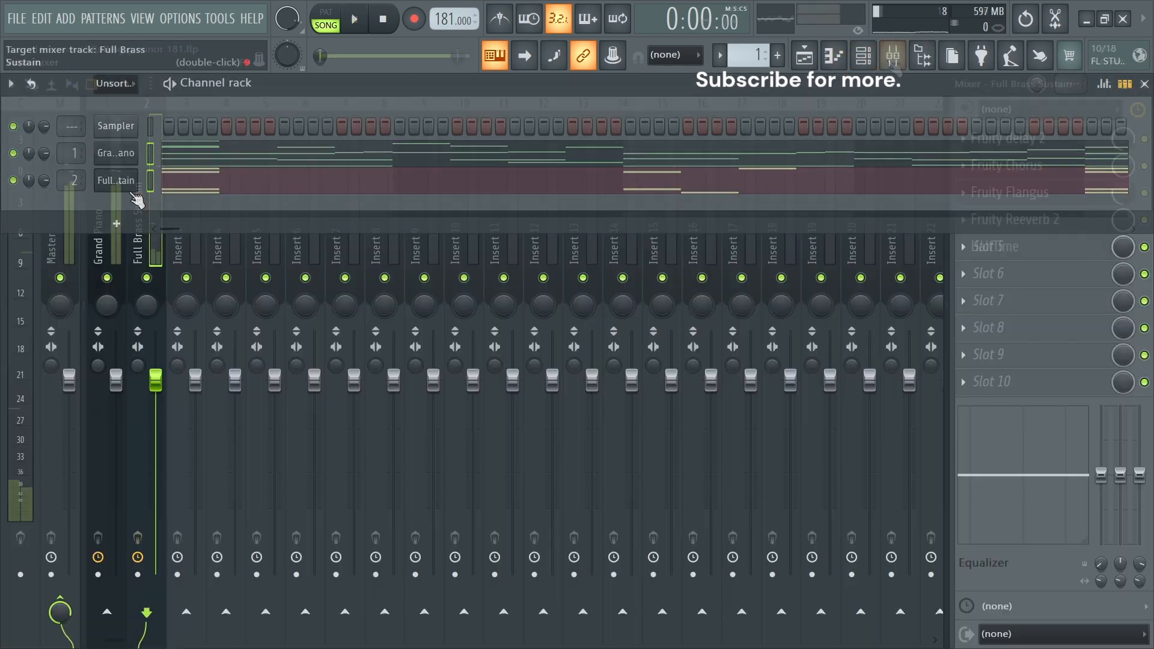
key(space)
Step: Complete the brass track's effects with Fruity delay 2, Chorus, Flangus, Reeverb 2 and HalfTime at 1 Bar and 2x, and listen to them
click(995, 246)
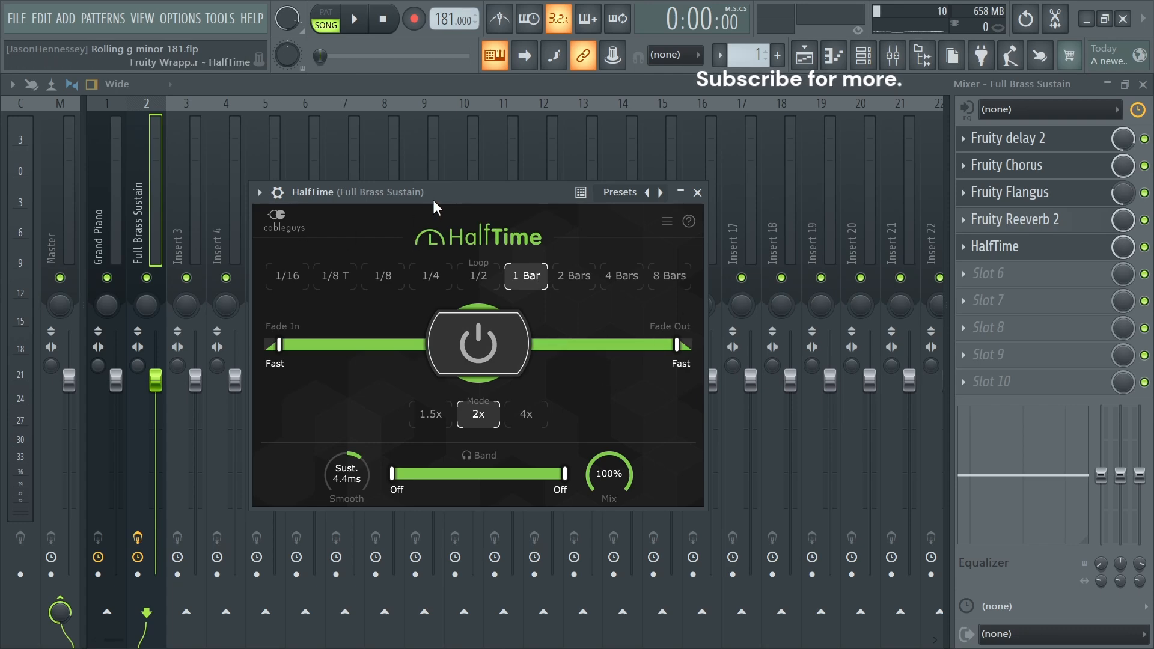
key(space)
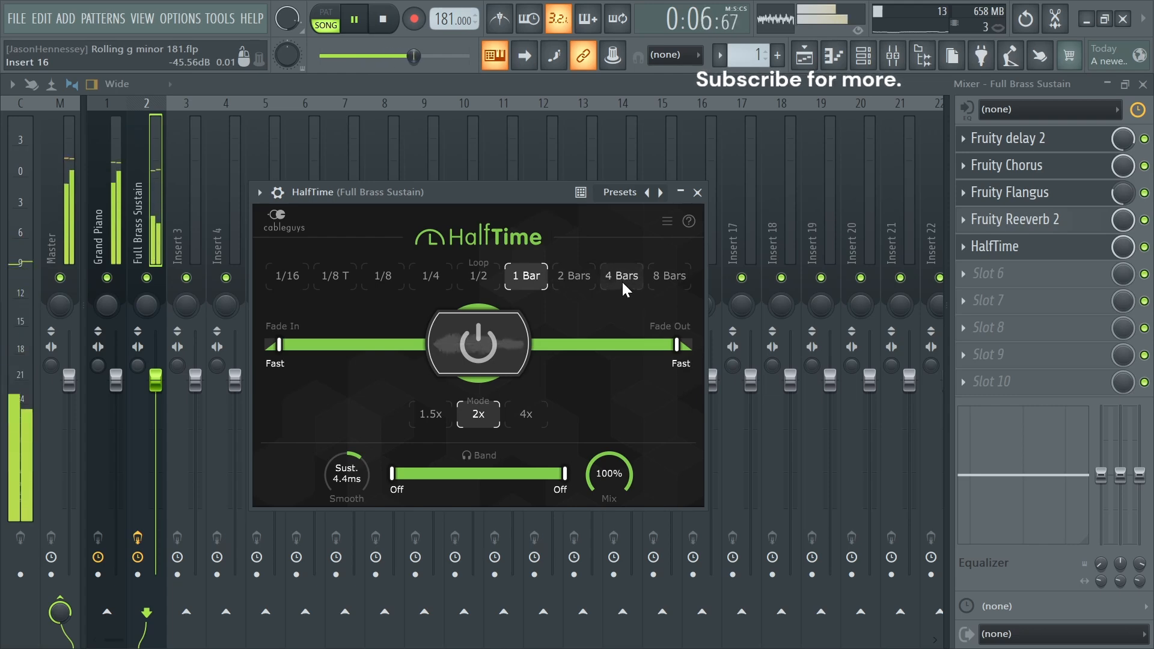
key(space)
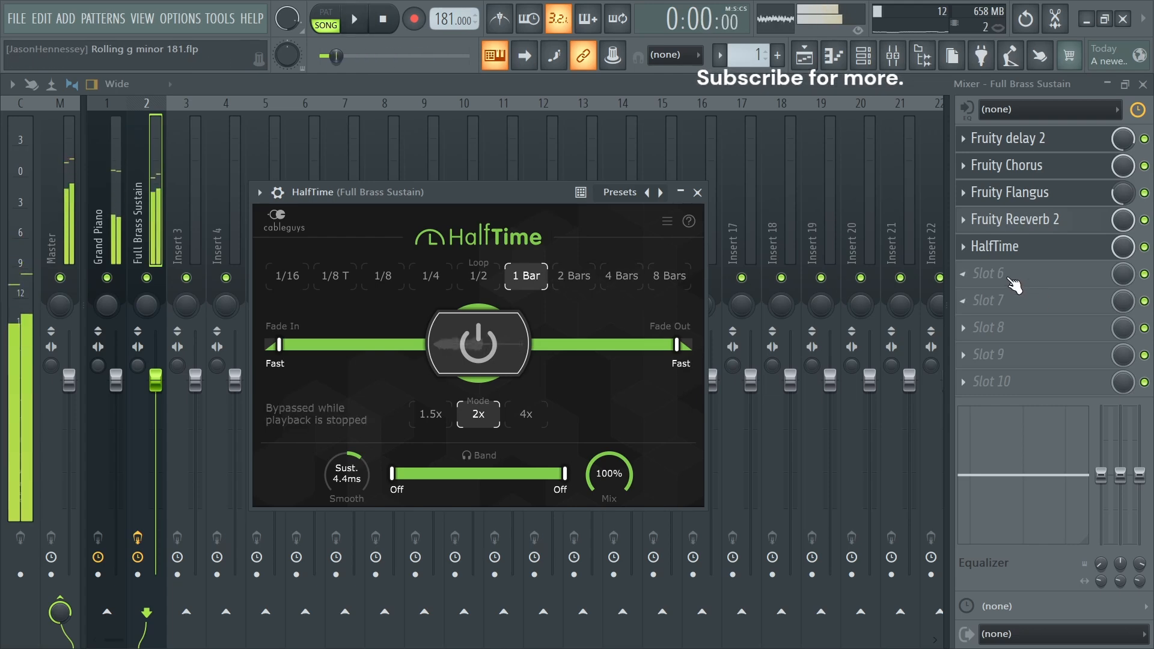
Step: Add FP Retro in slot 6 of the brass mixer track and turn up its Wobble slightly during playback
click(985, 274)
mouse_move(720, 486)
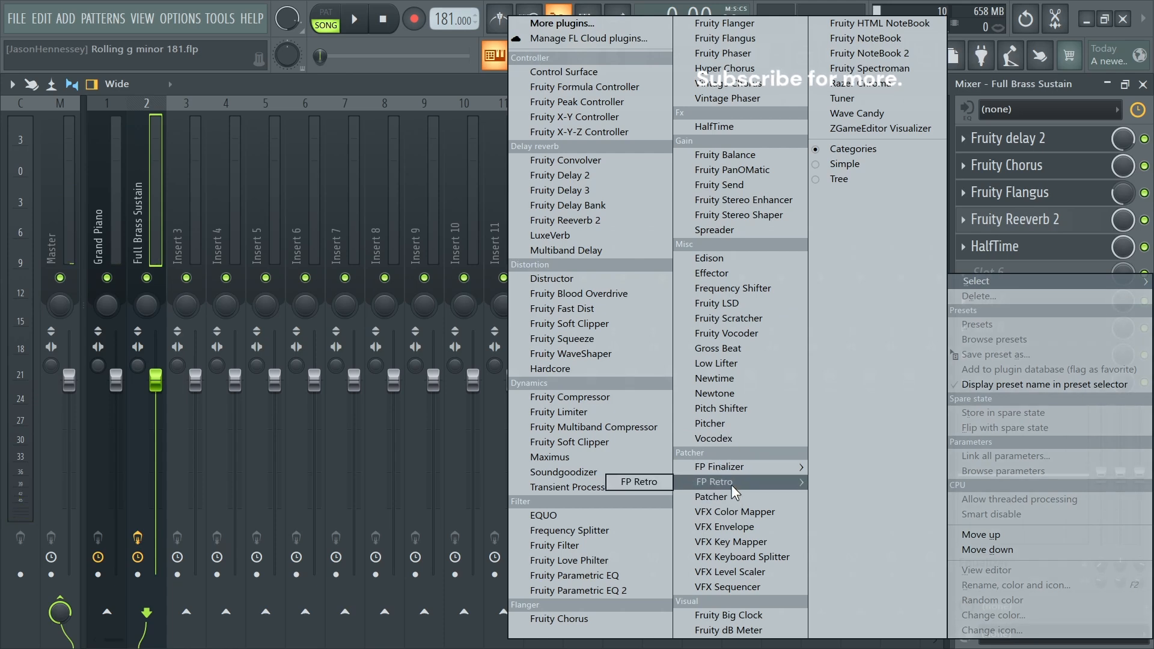
click(619, 482)
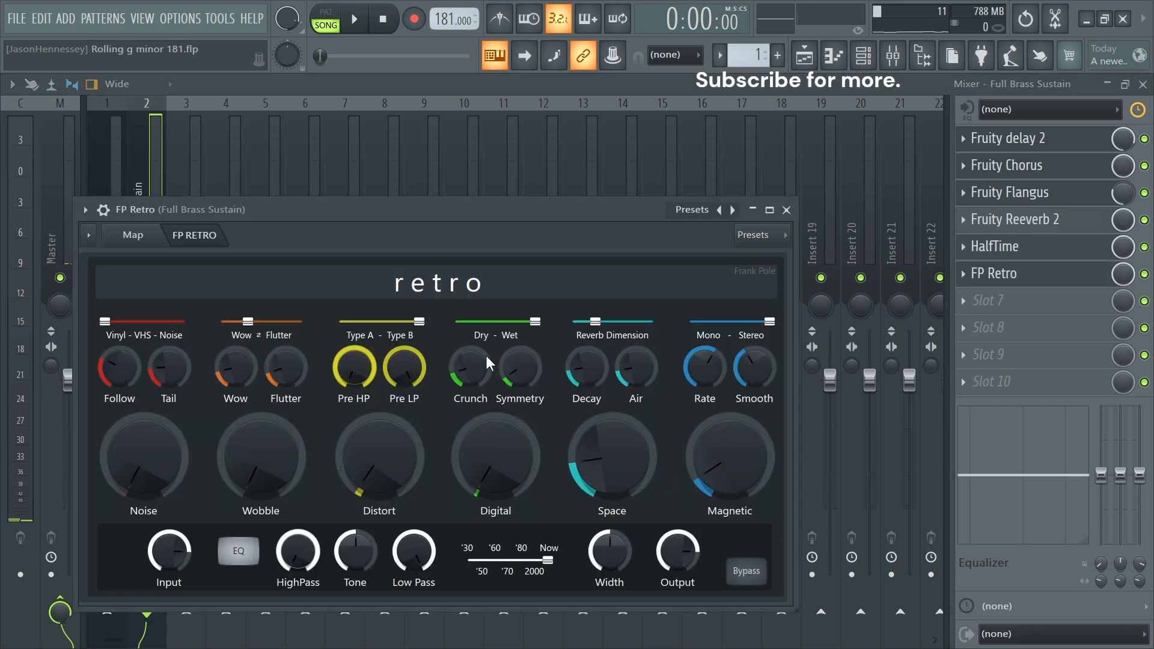
drag(528, 214, 547, 154)
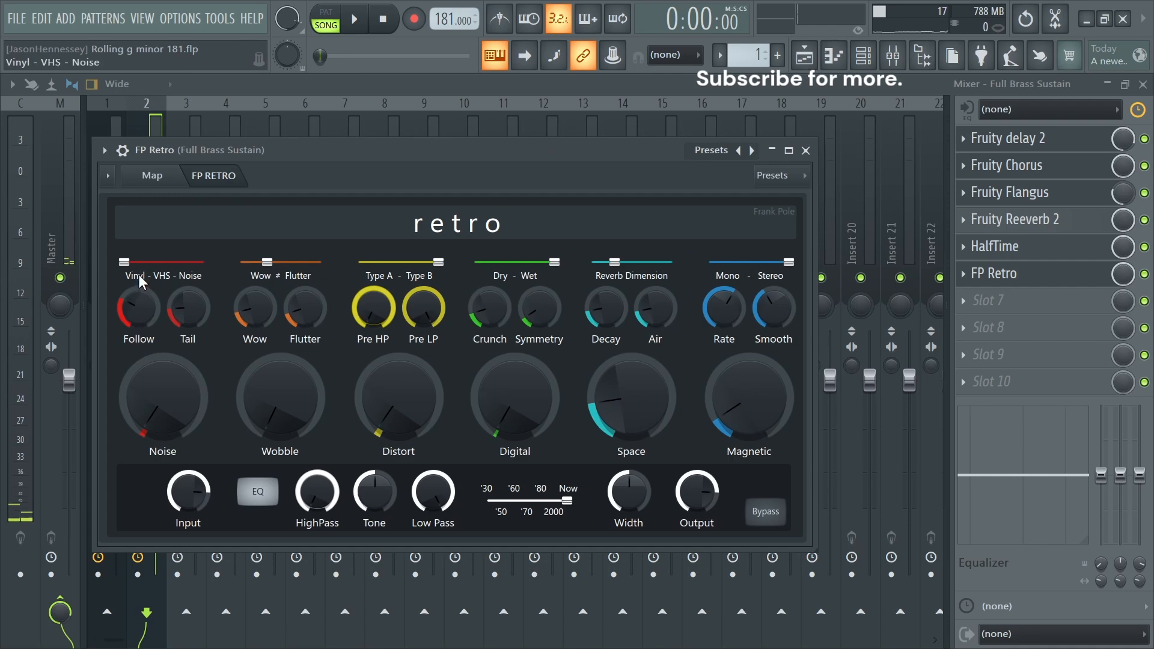
key(space)
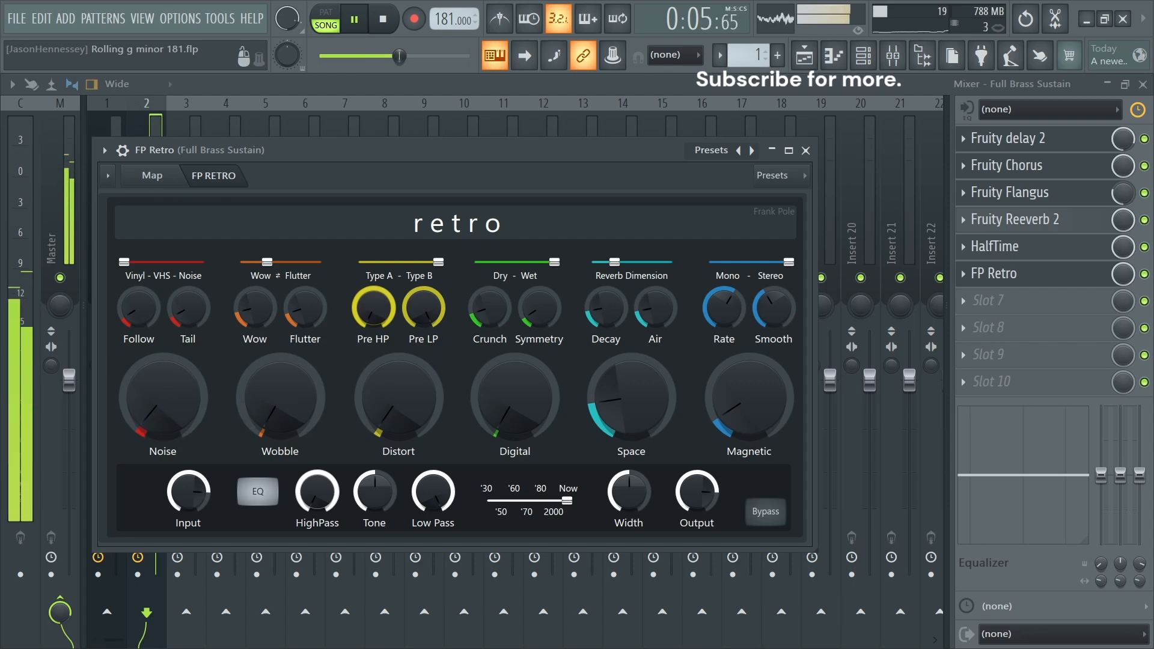
drag(265, 393, 266, 384)
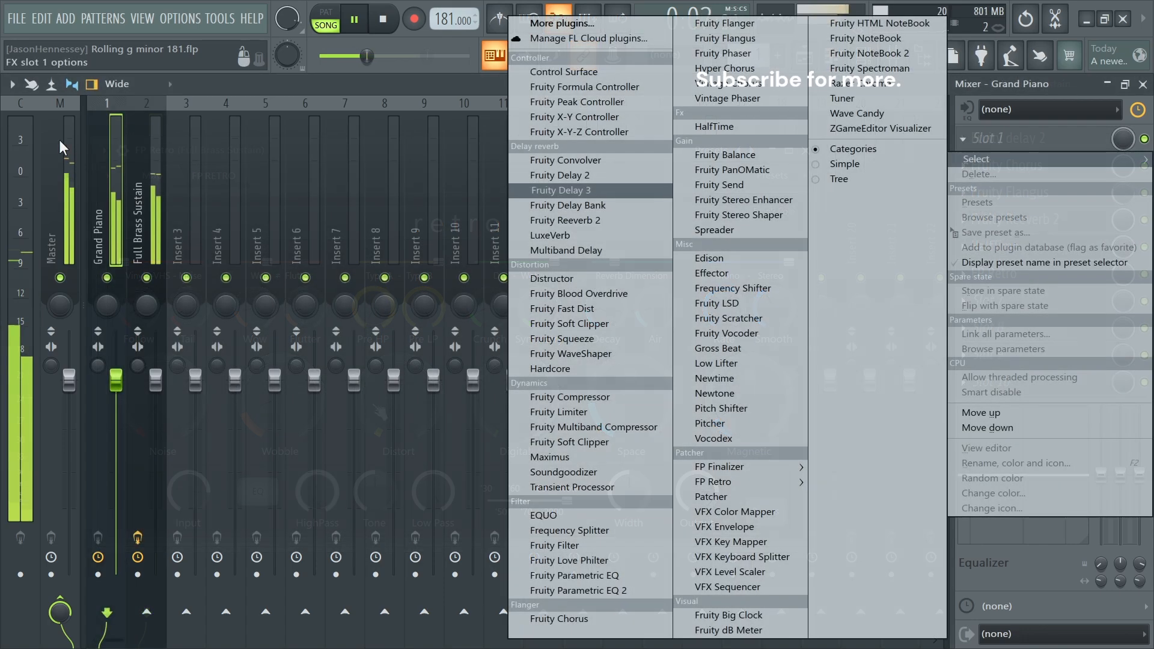
Step: Lower the mixer volumes of the Full Brass Sustain and Grand Piano tracks to balance them during playback
click(137, 196)
drag(158, 381, 158, 388)
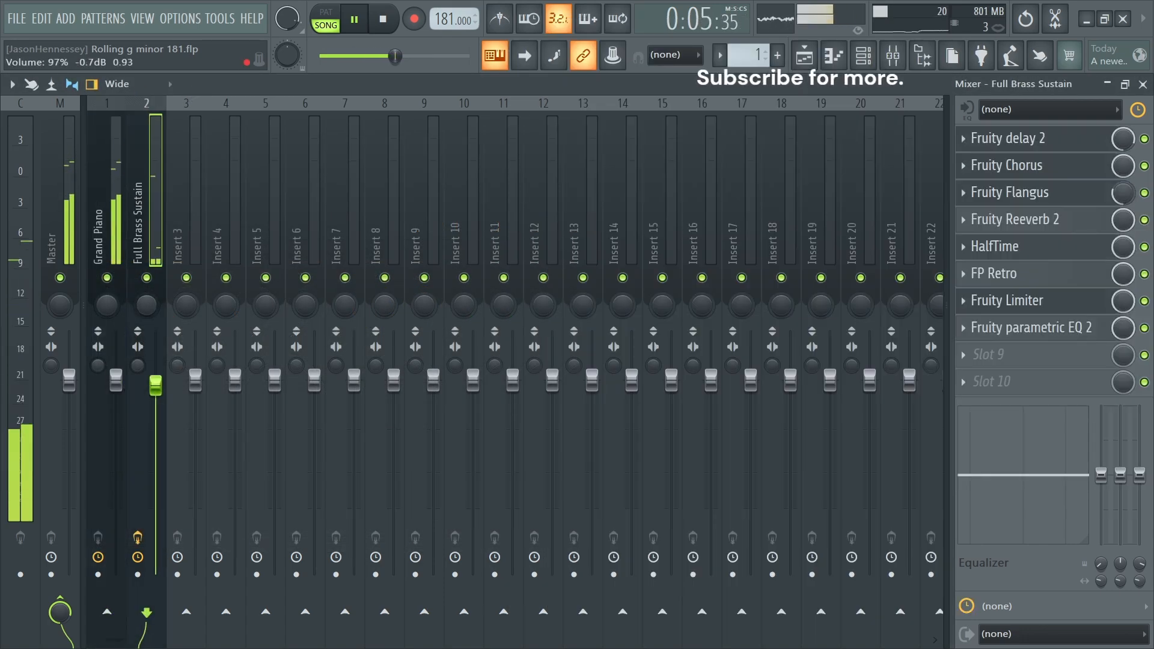
click(108, 256)
scroll(129, 399, down, 3)
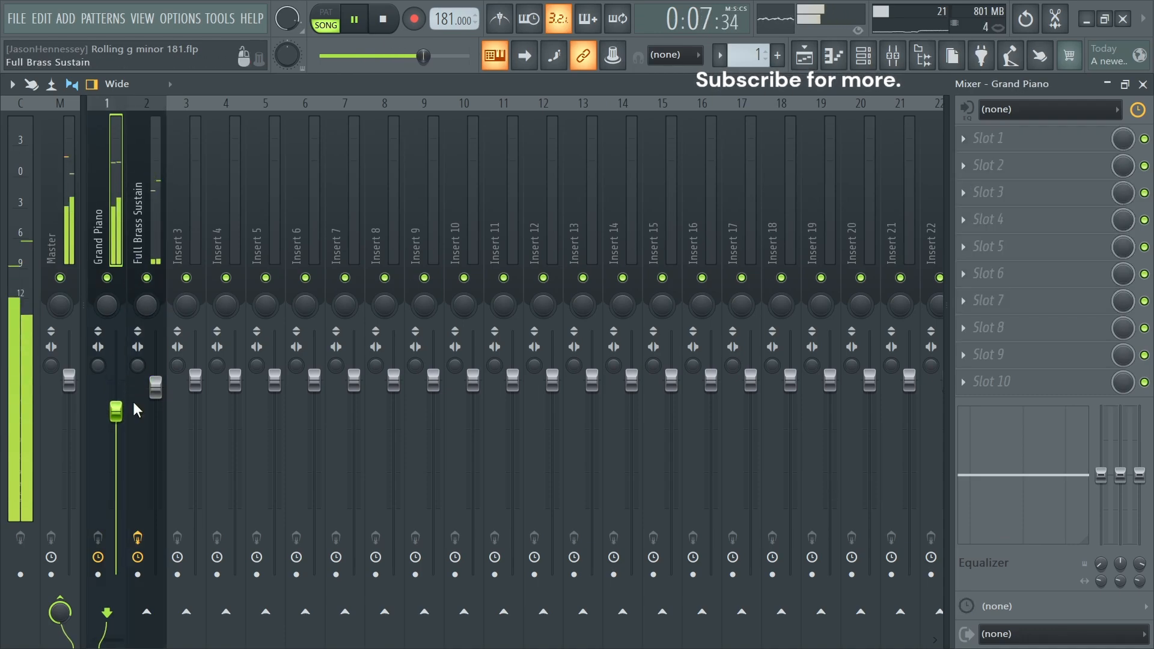
click(156, 387)
scroll(156, 391, down, 2)
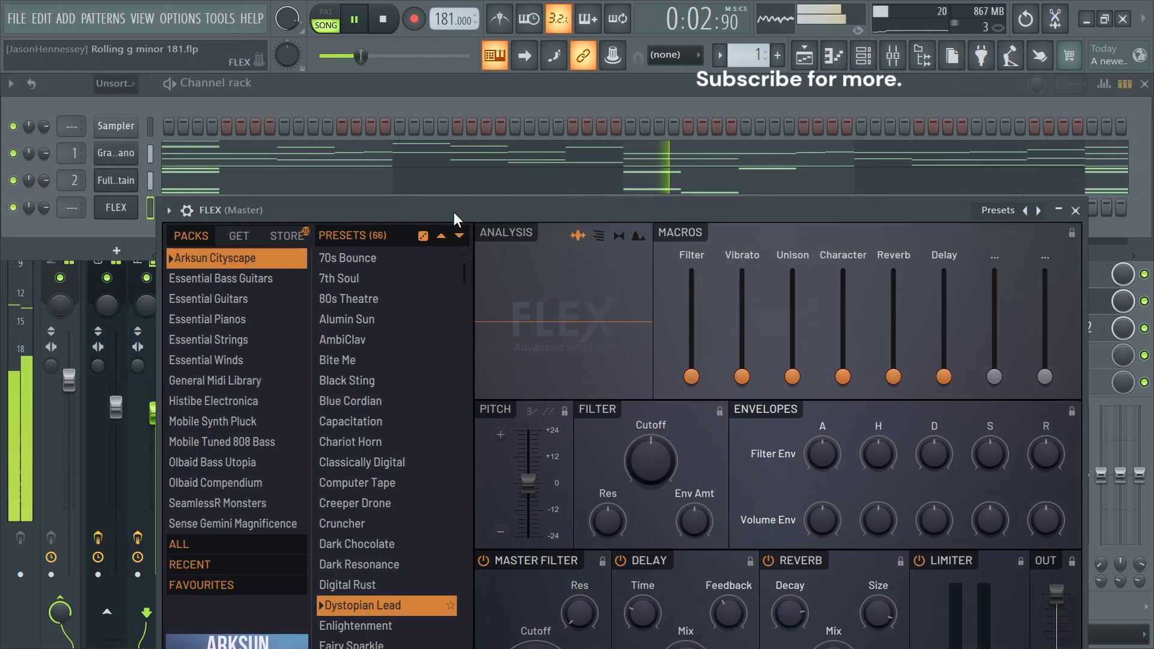
Step: Load the Flutes Staccato preset from the Essential Winds pack into the new FLEX channel
click(120, 207)
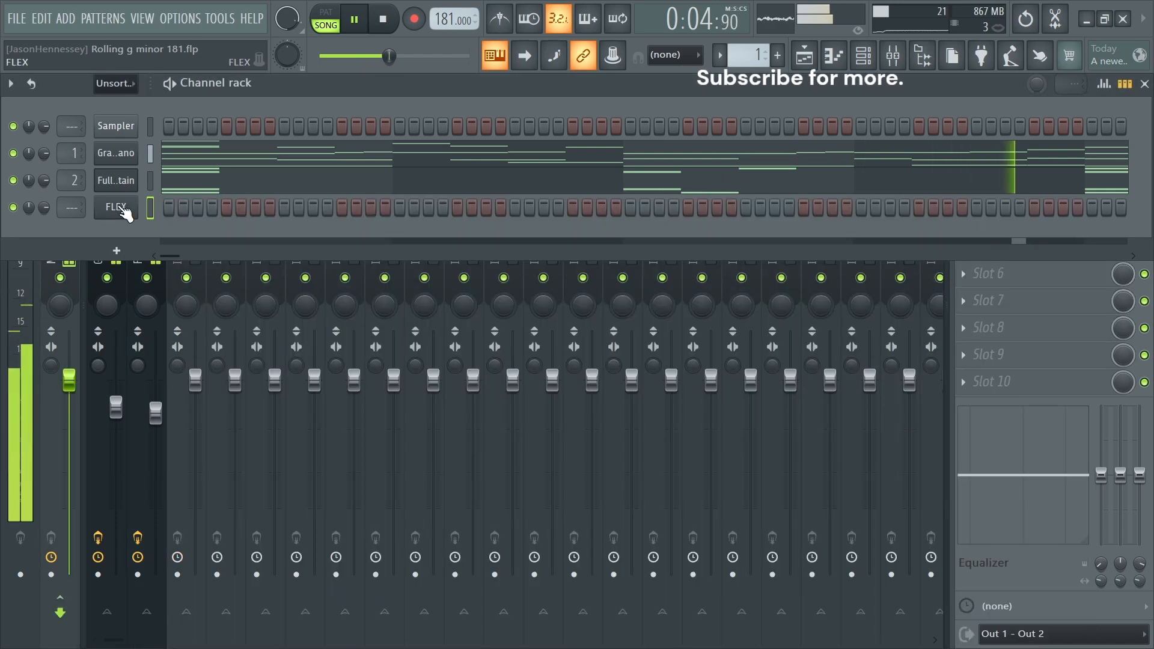
click(121, 207)
click(198, 360)
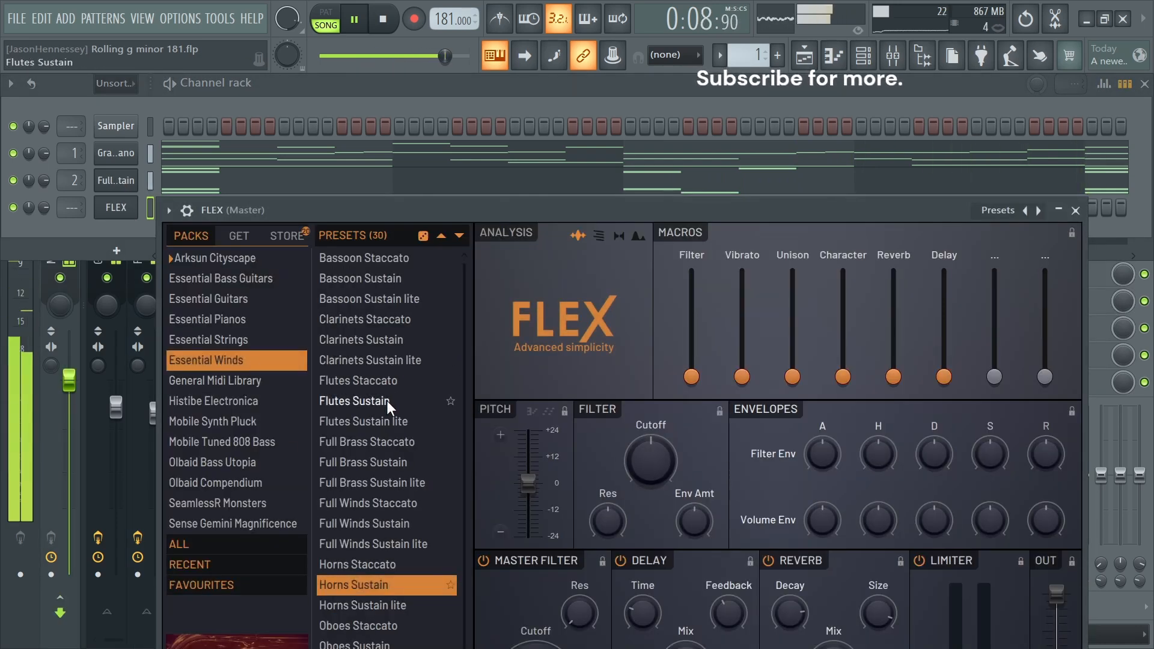
click(361, 381)
Step: Copy the Full Brass Sustain channel's notes into the Flutes Staccato channel
click(151, 215)
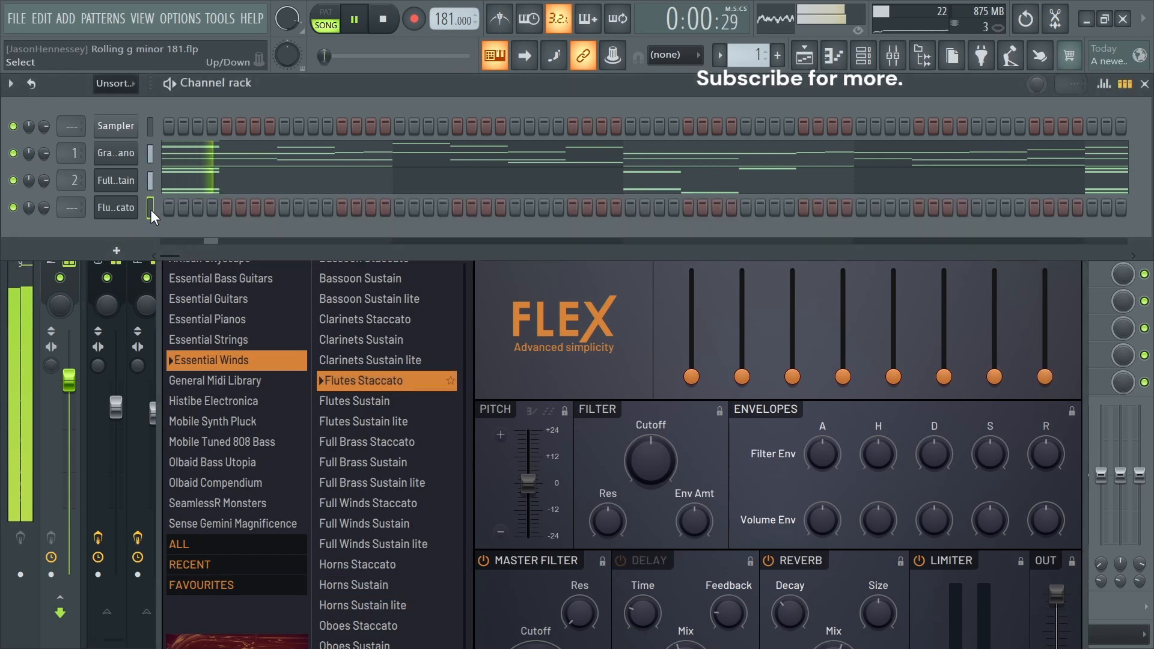
click(150, 186)
key(ctrl+c)
click(149, 216)
key(ctrl+v)
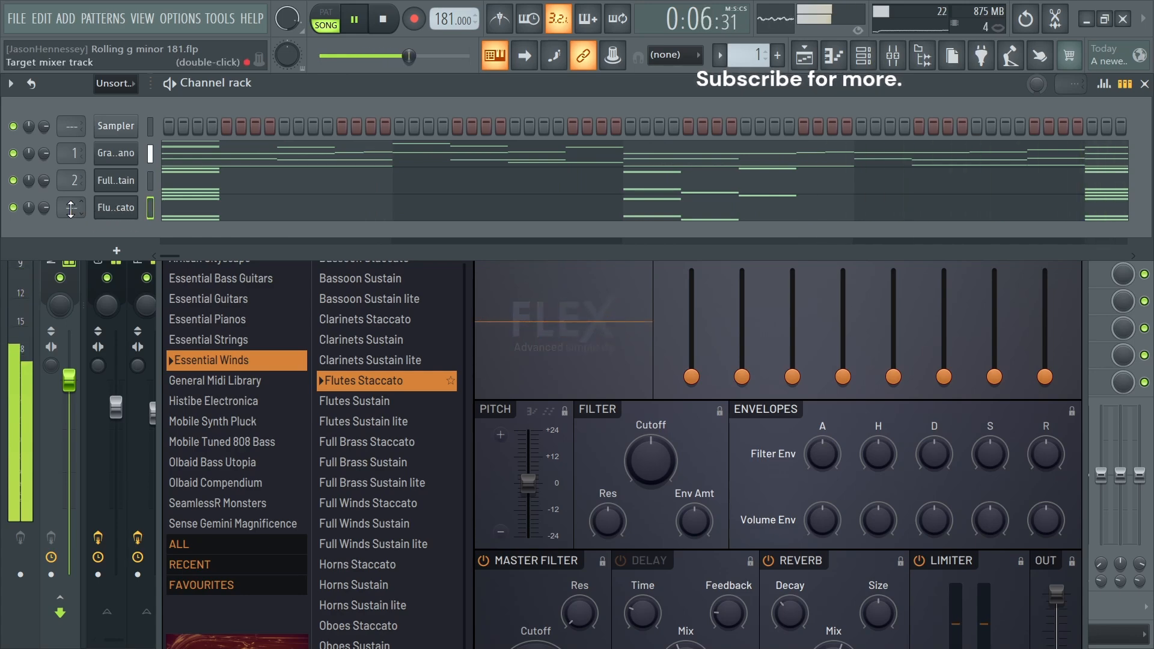
Step: Route the Flutes Staccato channel to the Full Brass Sustain mixer track, save the project and stop playback
drag(71, 209, 71, 197)
click(16, 20)
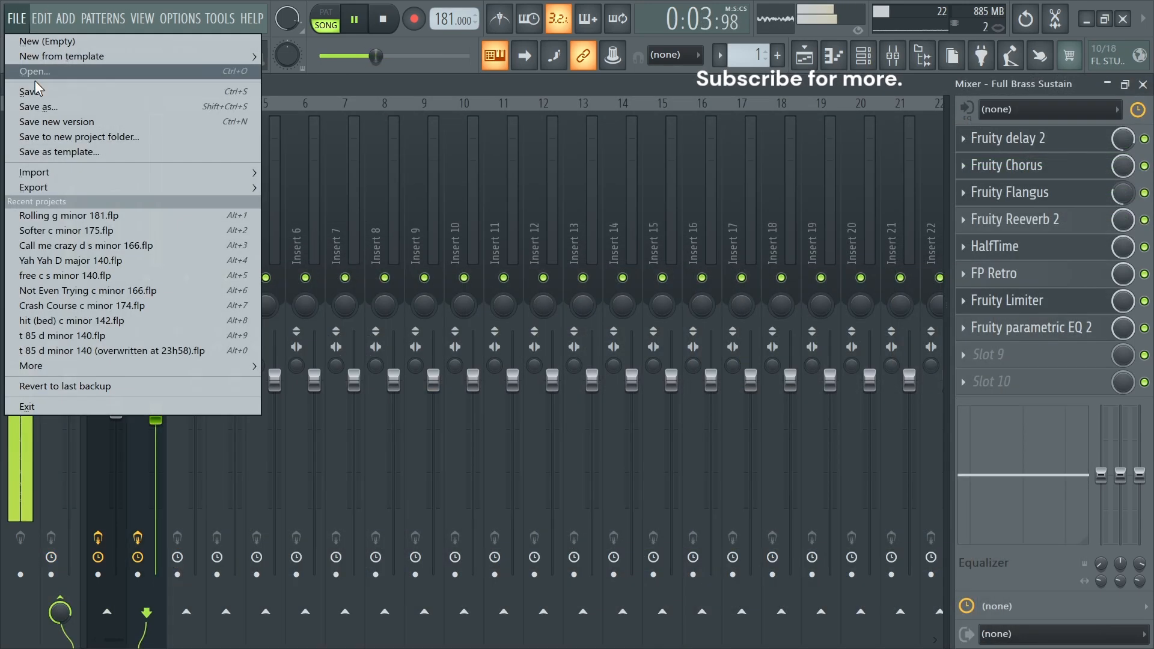
click(29, 94)
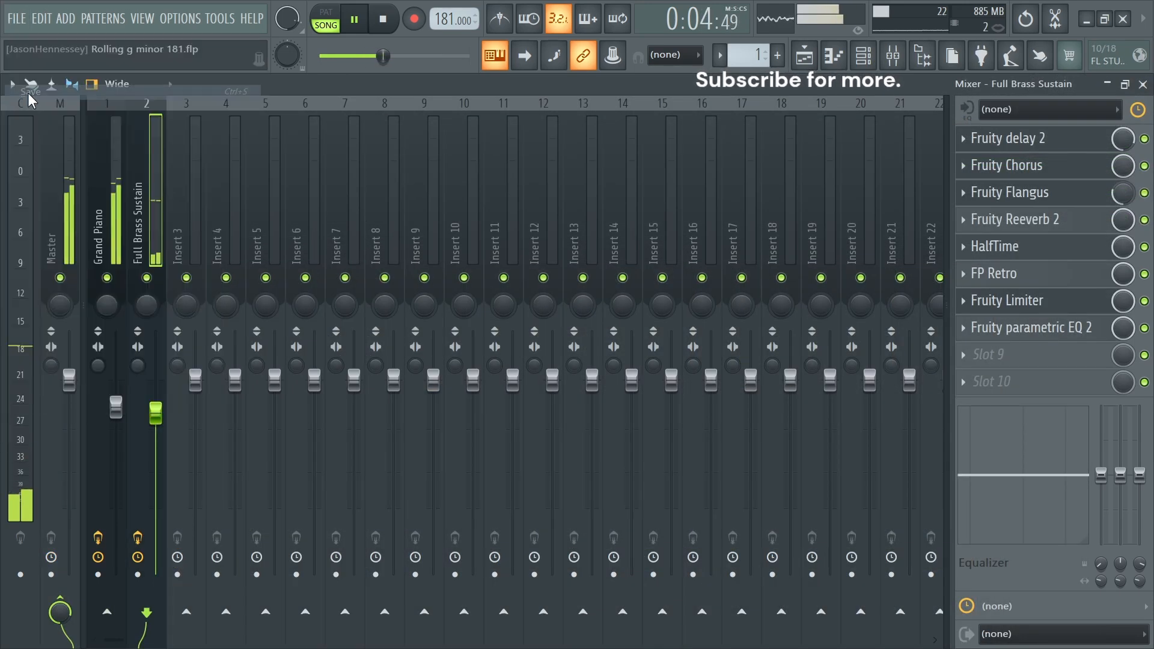
key(space)
Step: Review the effects on the piano and brass mixer tracks, inspecting the brass track's FP Retro, Fruity Limiter and Fruity parametric EQ 2 settings
click(105, 252)
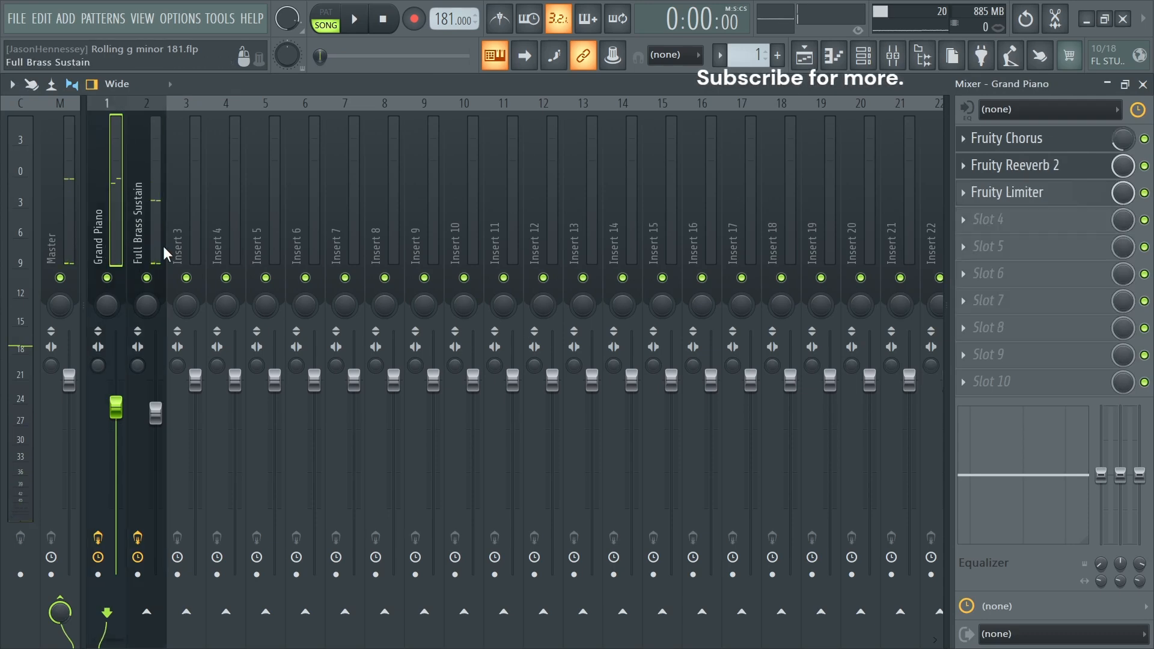
click(148, 248)
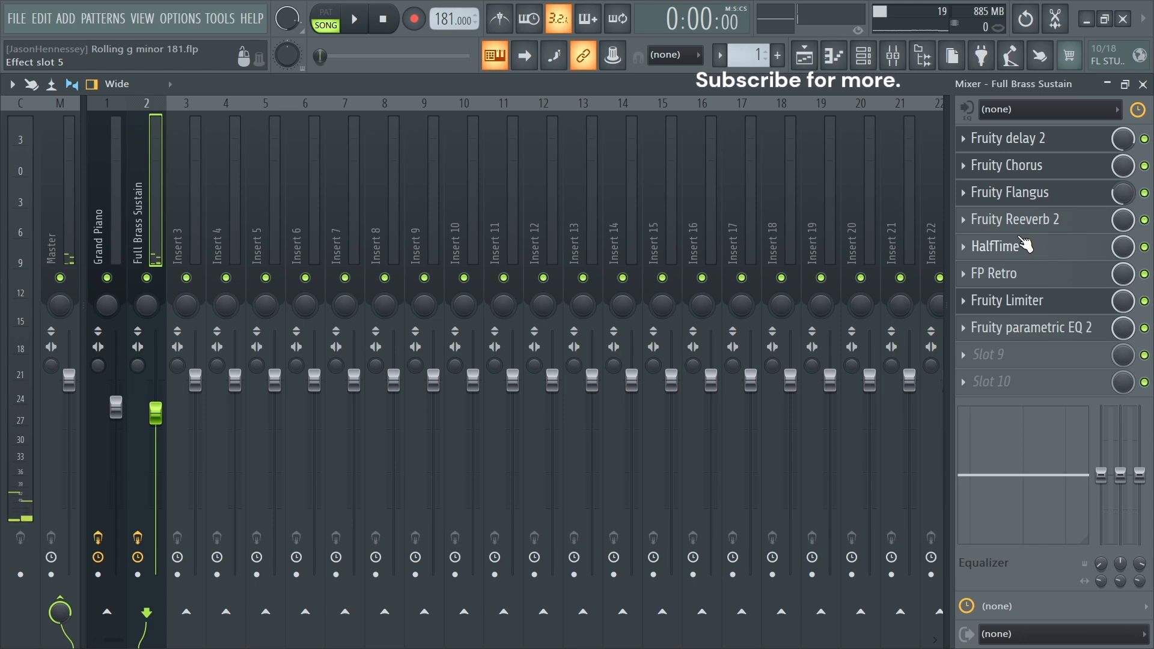
click(1007, 275)
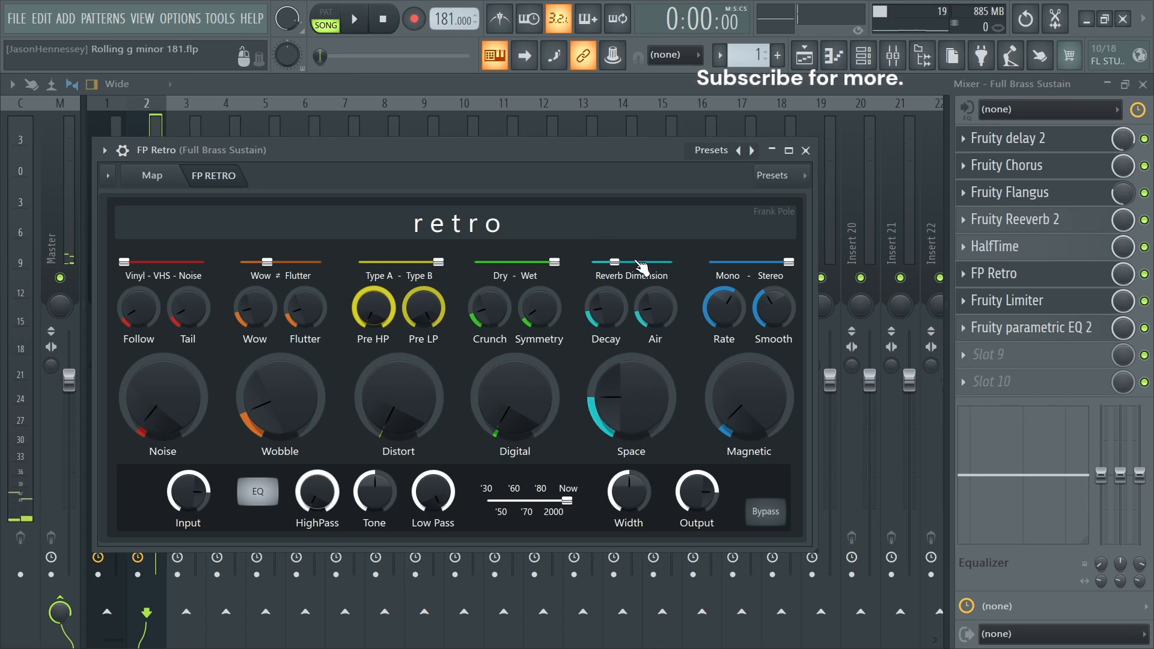
click(806, 151)
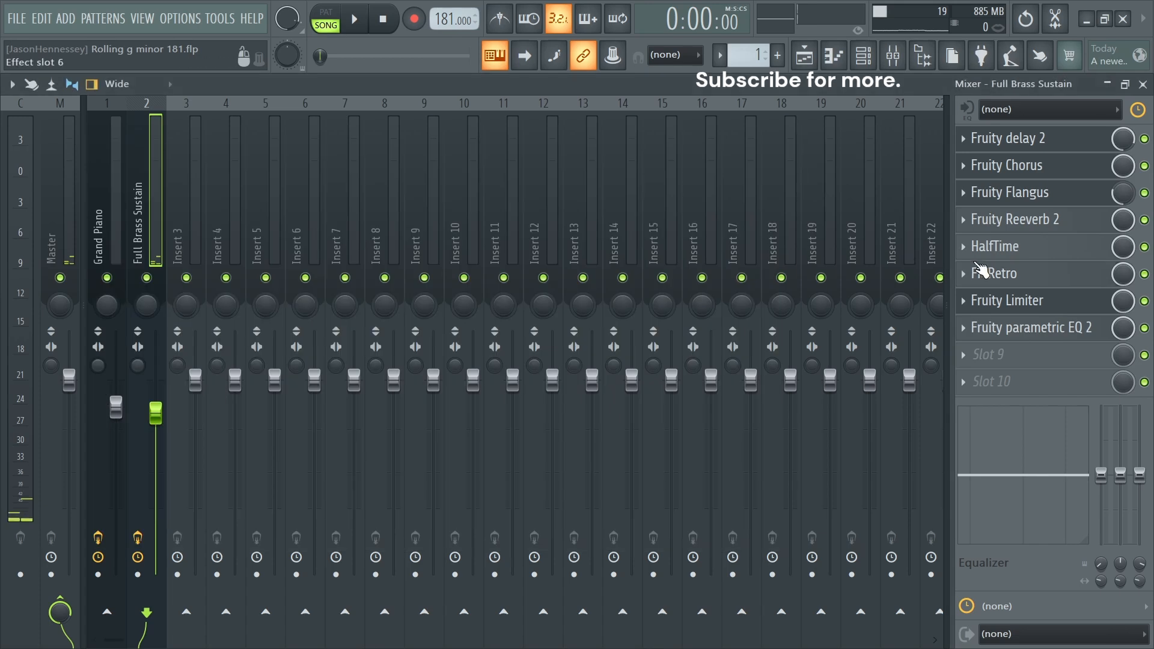
click(1039, 312)
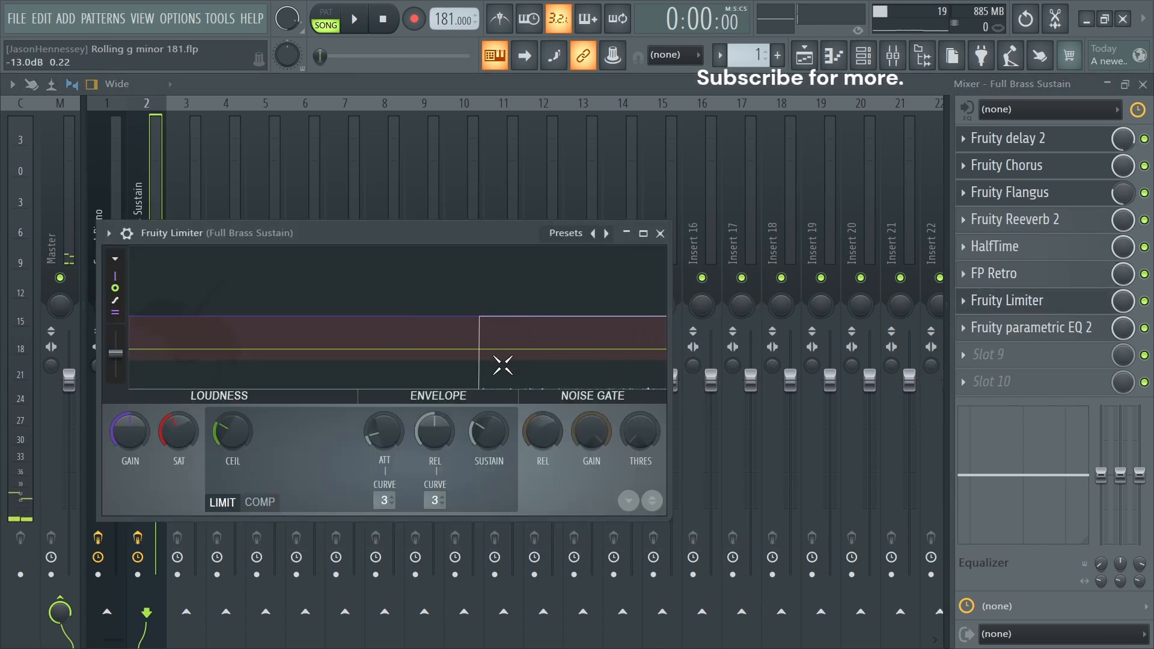
click(660, 233)
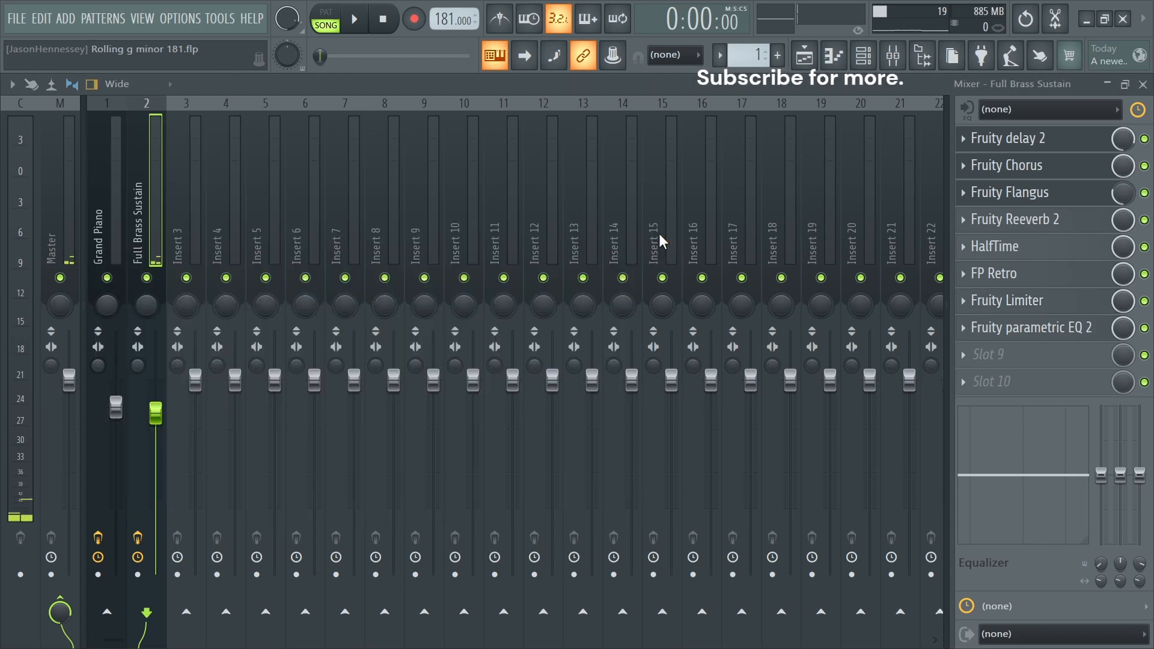
click(1012, 327)
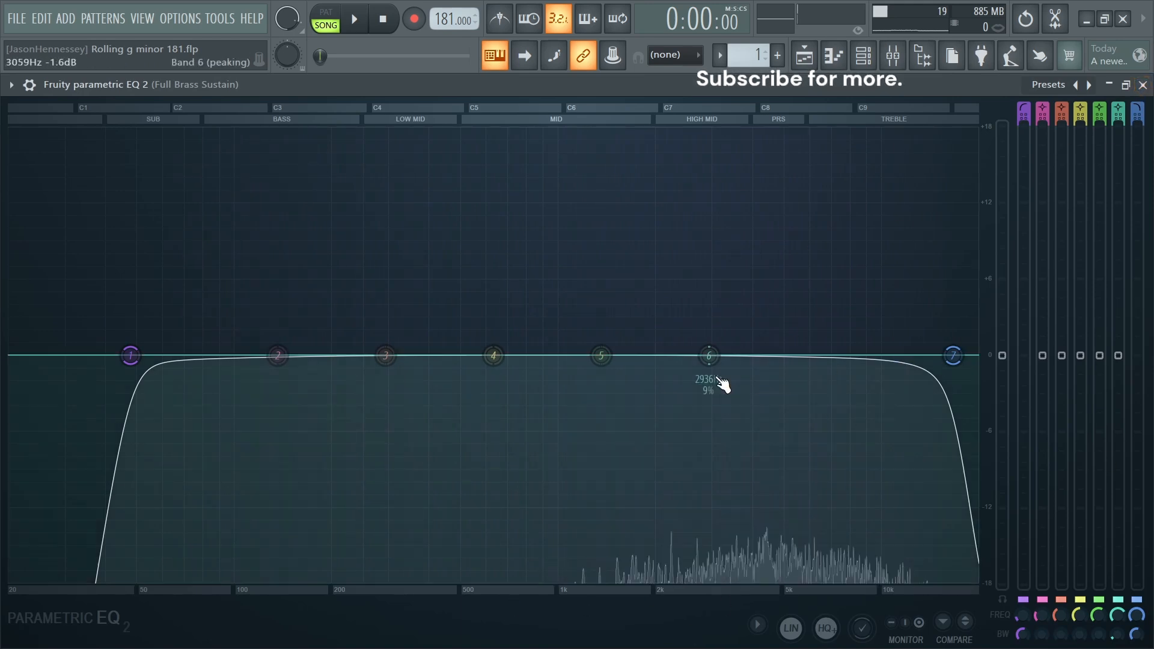
click(1143, 85)
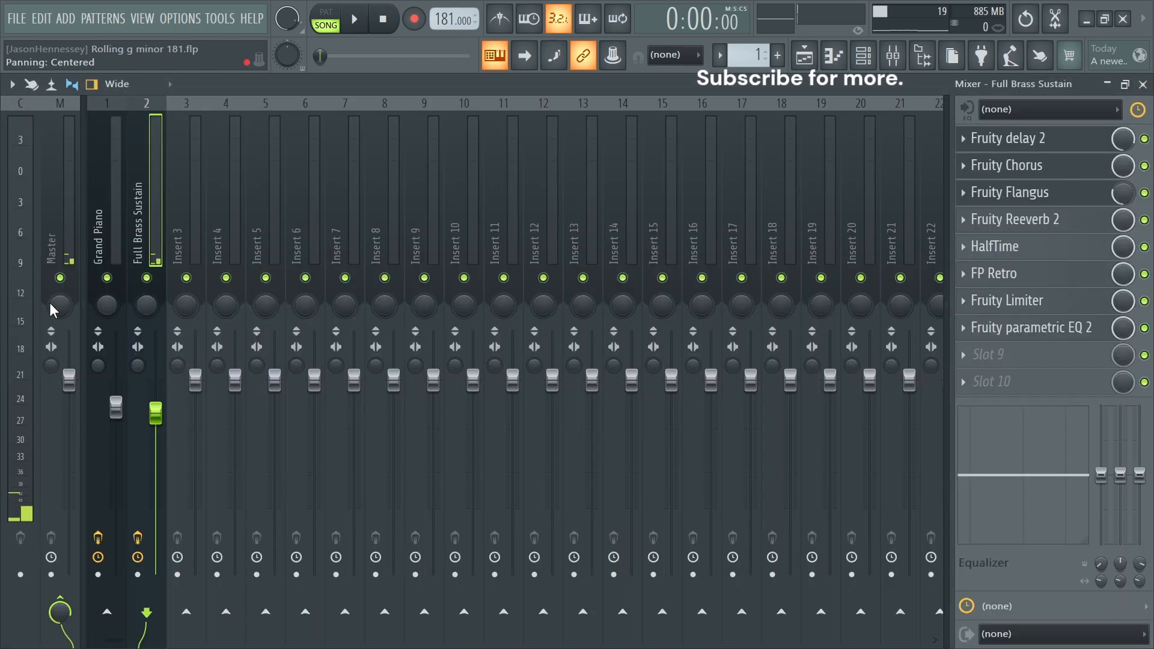
Step: Review the effects on the Grand Piano mixer track and inspect its Fruity Limiter settings
click(95, 191)
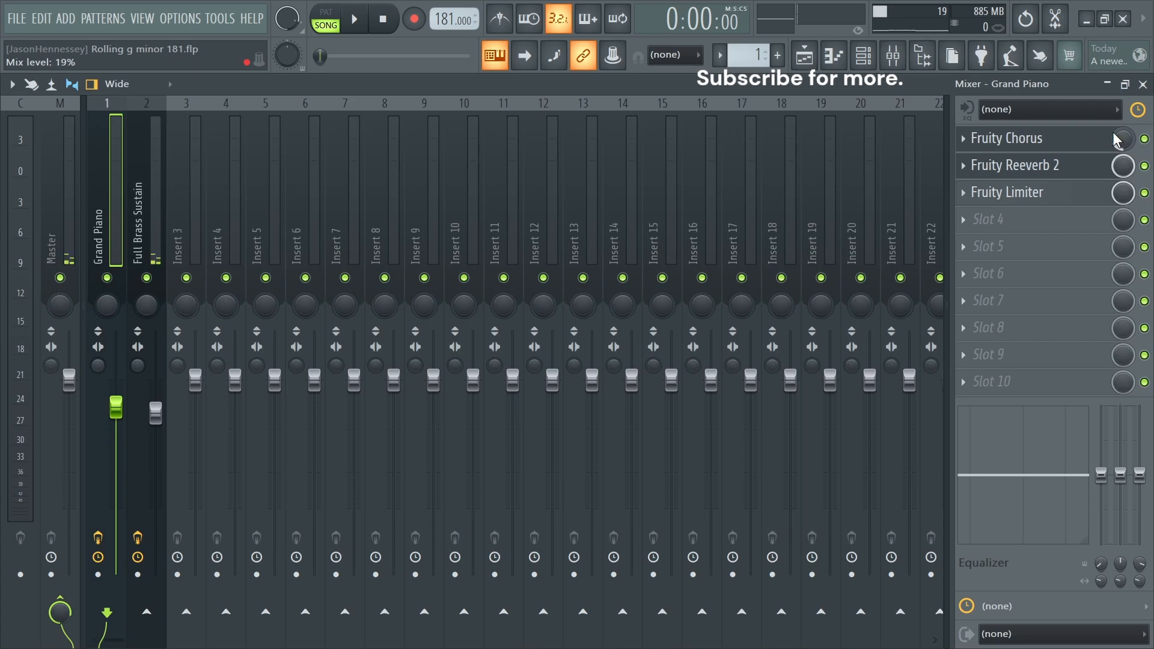
click(1033, 198)
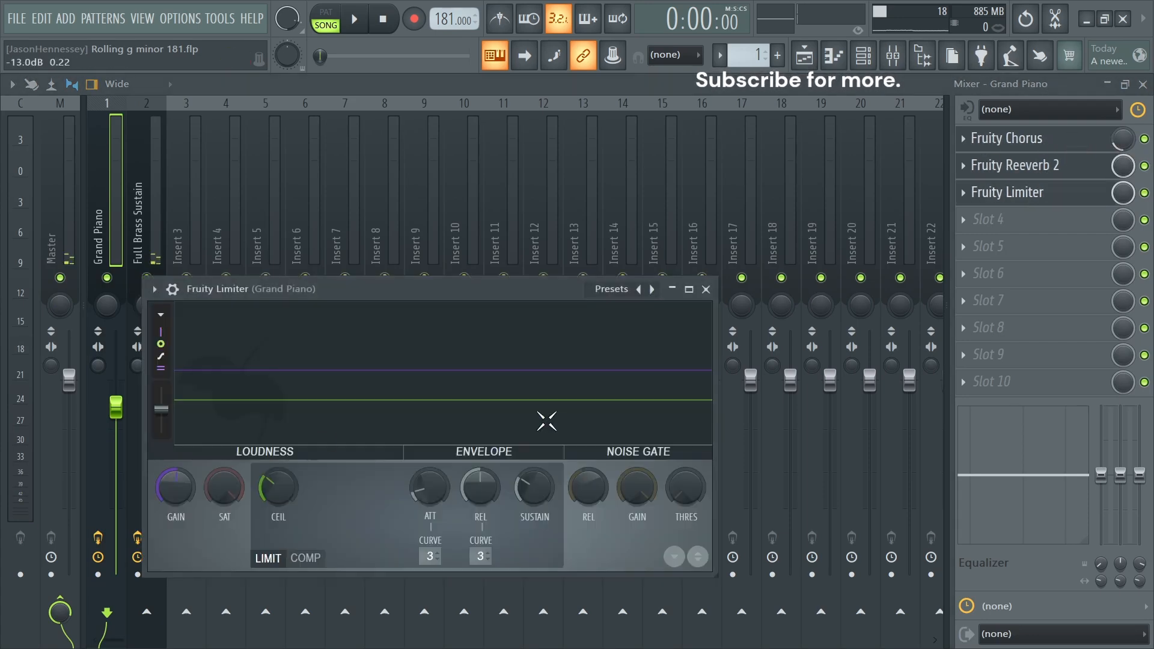
click(707, 289)
Step: Add a Fruity Soft Clipper to slot 10 of the Master mixer track
key(space)
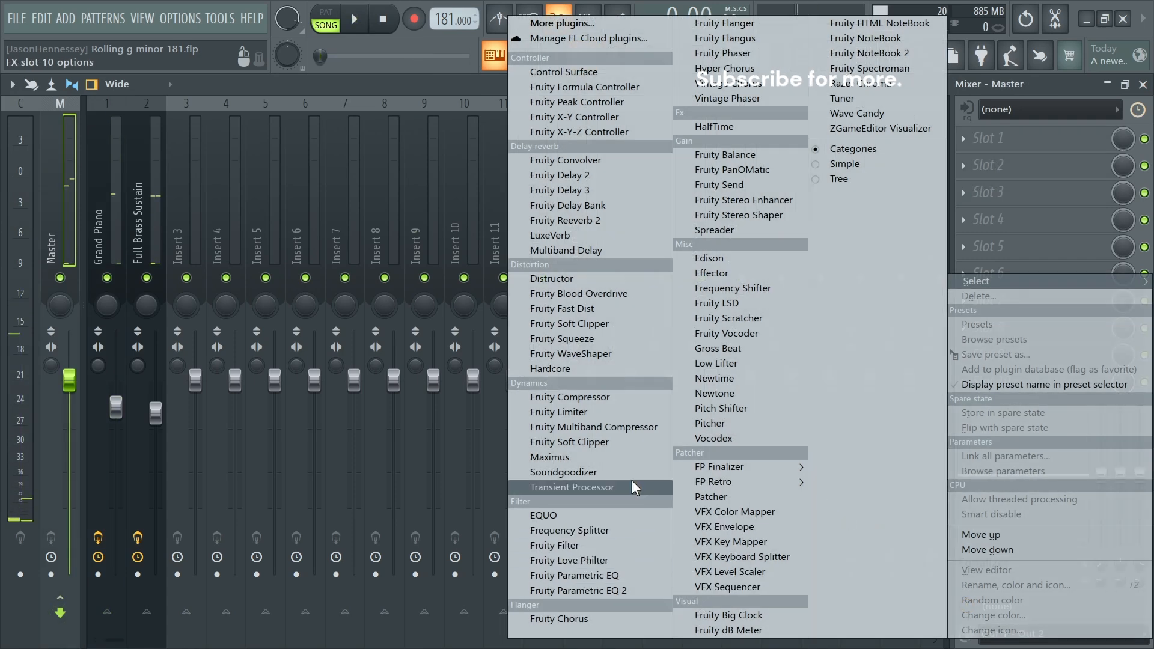
click(618, 443)
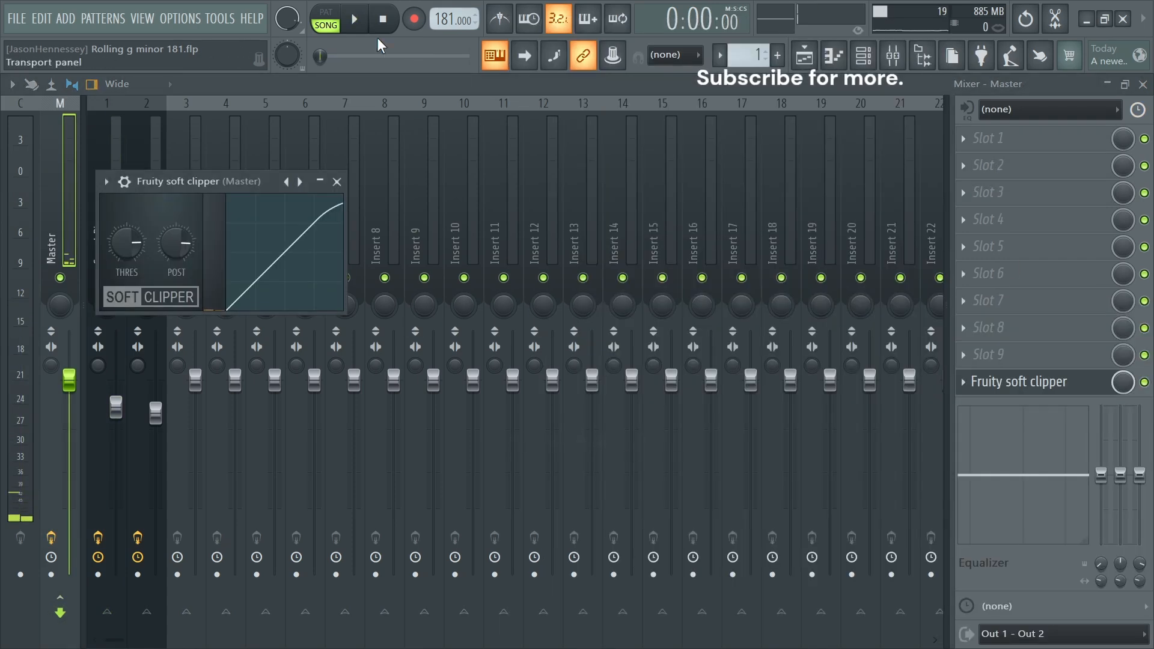
click(333, 180)
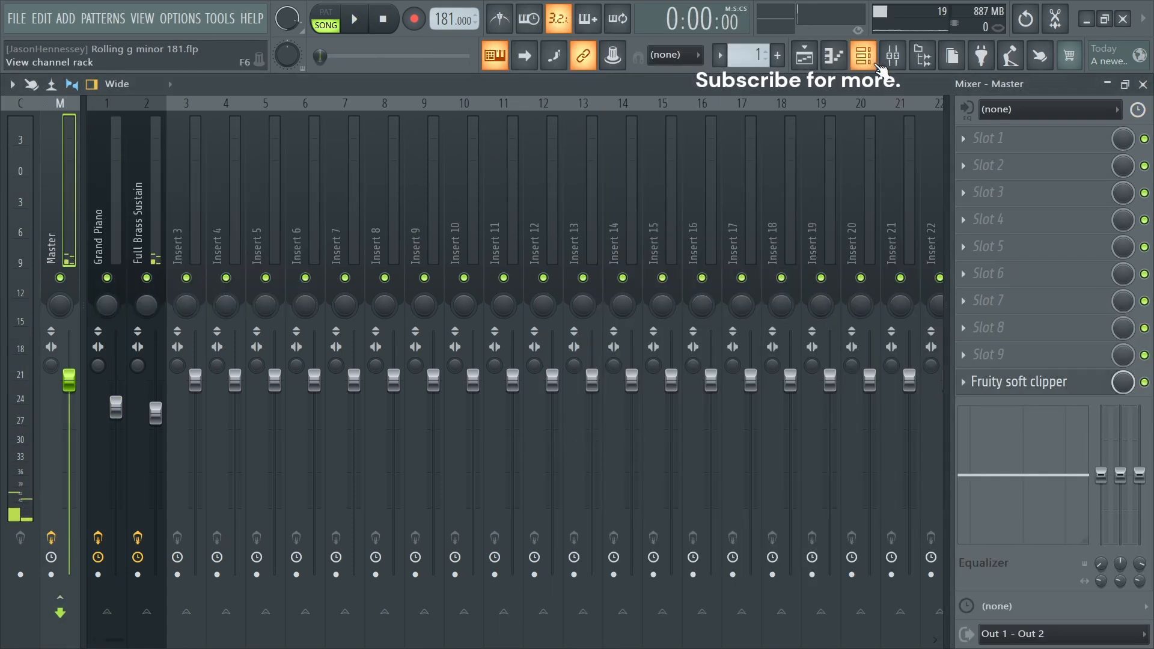
Step: Add the #jump0utth3h0us3 808 sample as an Unsorted channel with a G5 note at bar 1 and audition it with the melody
click(877, 62)
click(125, 87)
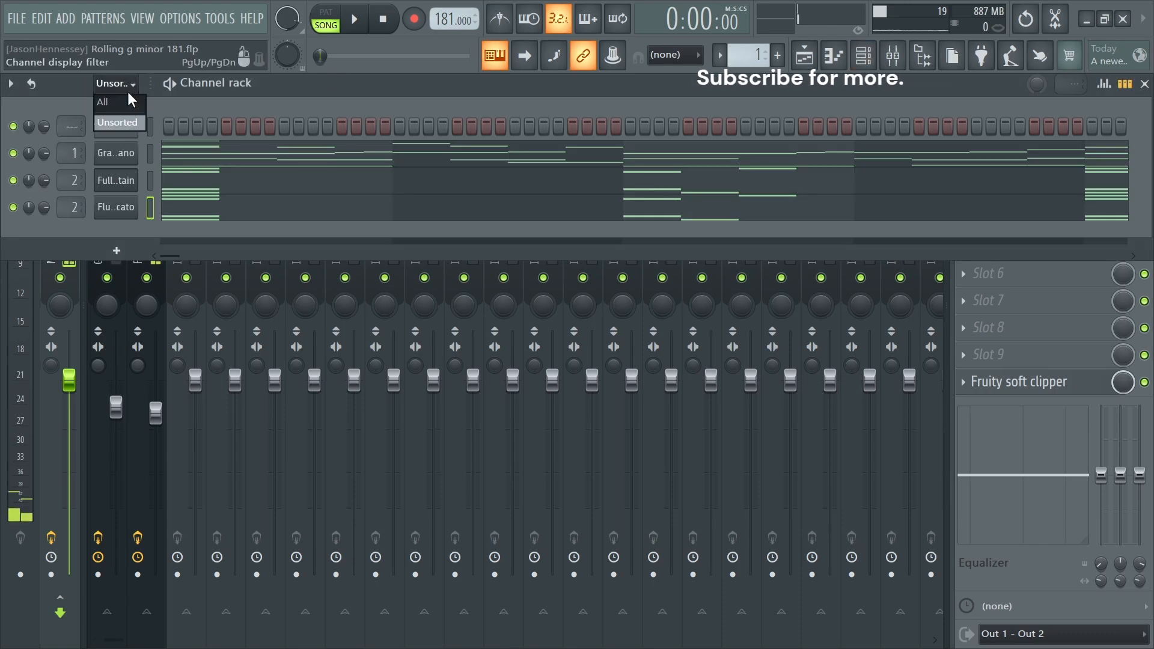
click(123, 124)
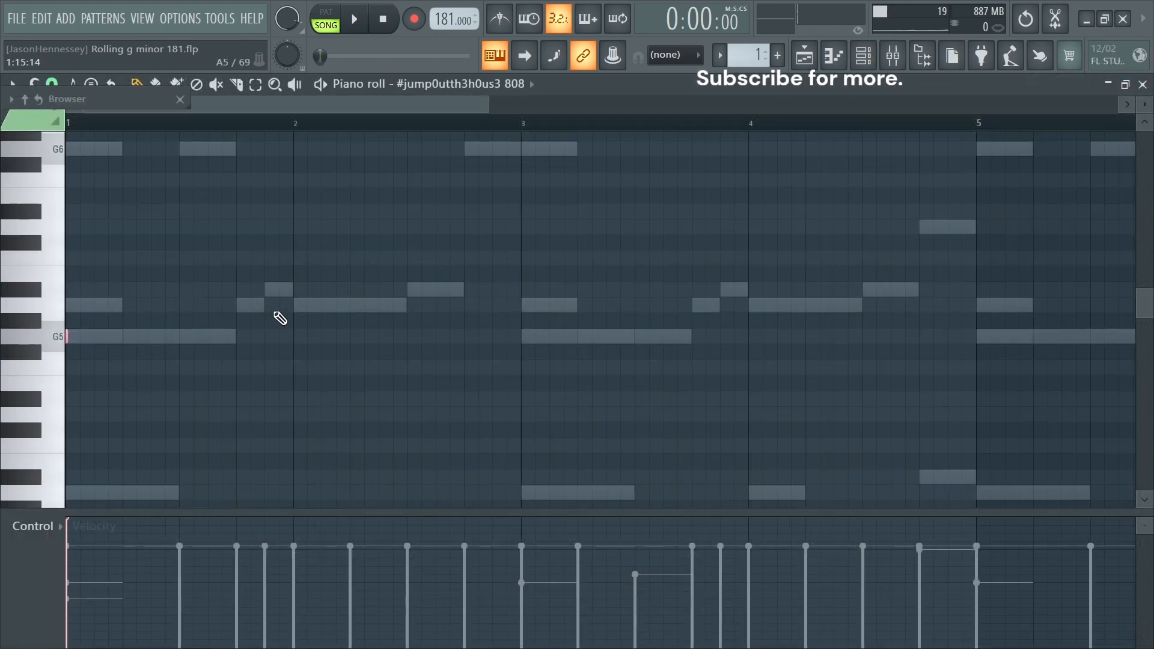
key(space)
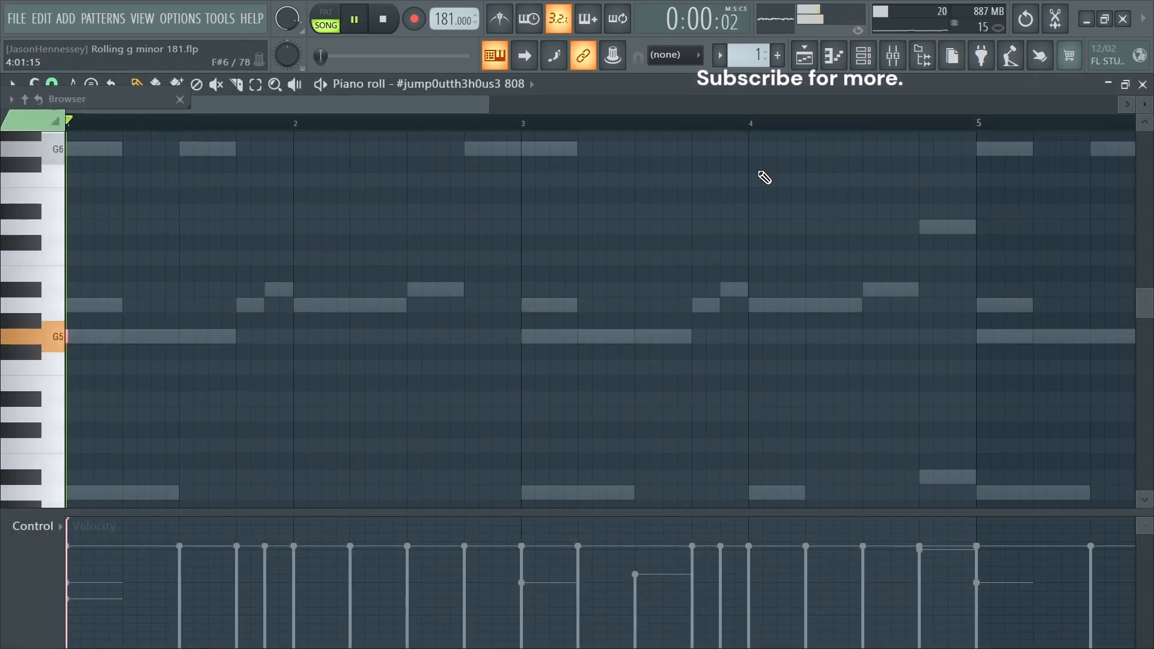
click(865, 59)
key(space)
key(space)
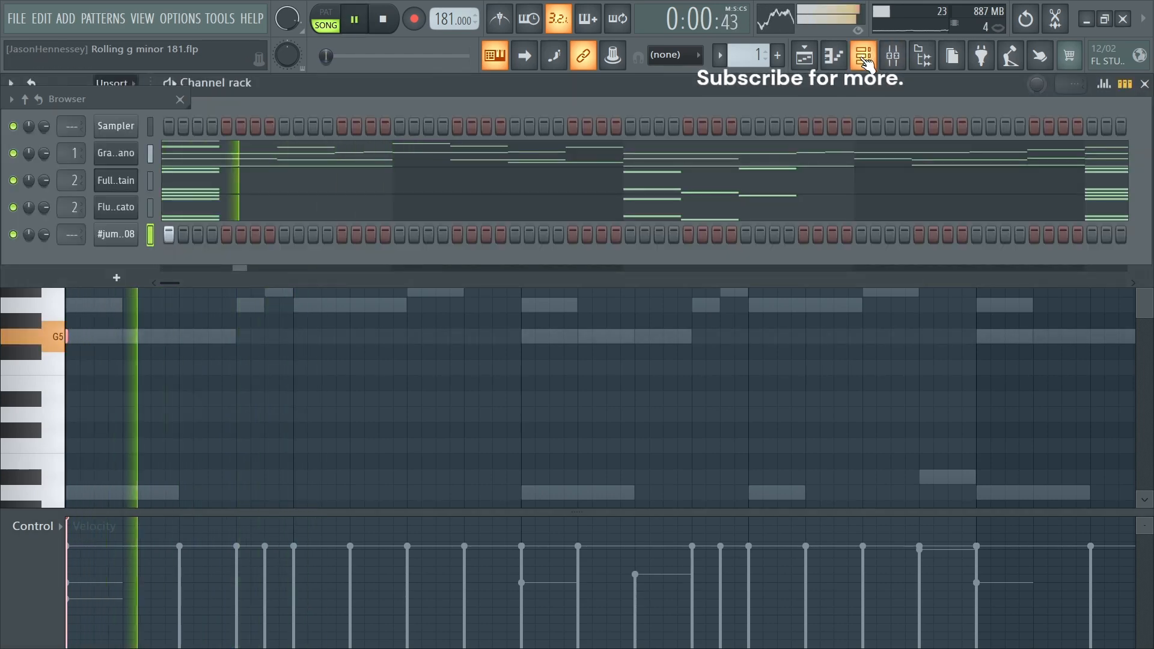
key(space)
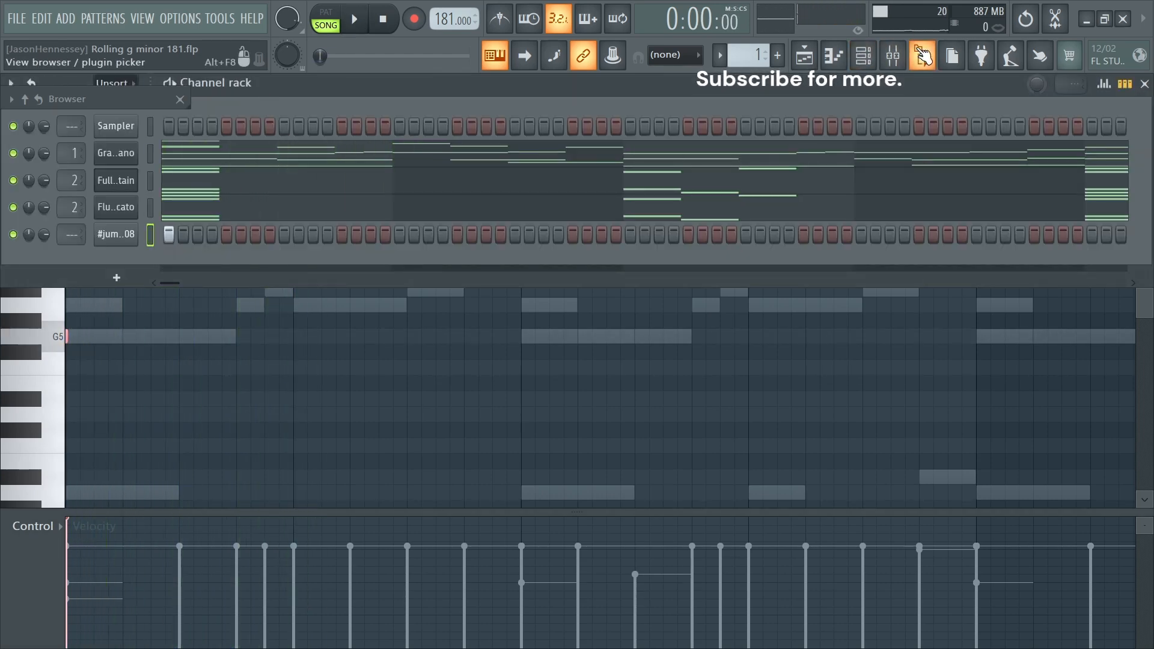
Step: Audition other 808 samples, including #playing_3 808, and replace the 808 channel's sample with Abletunes - 808 14 D
click(114, 462)
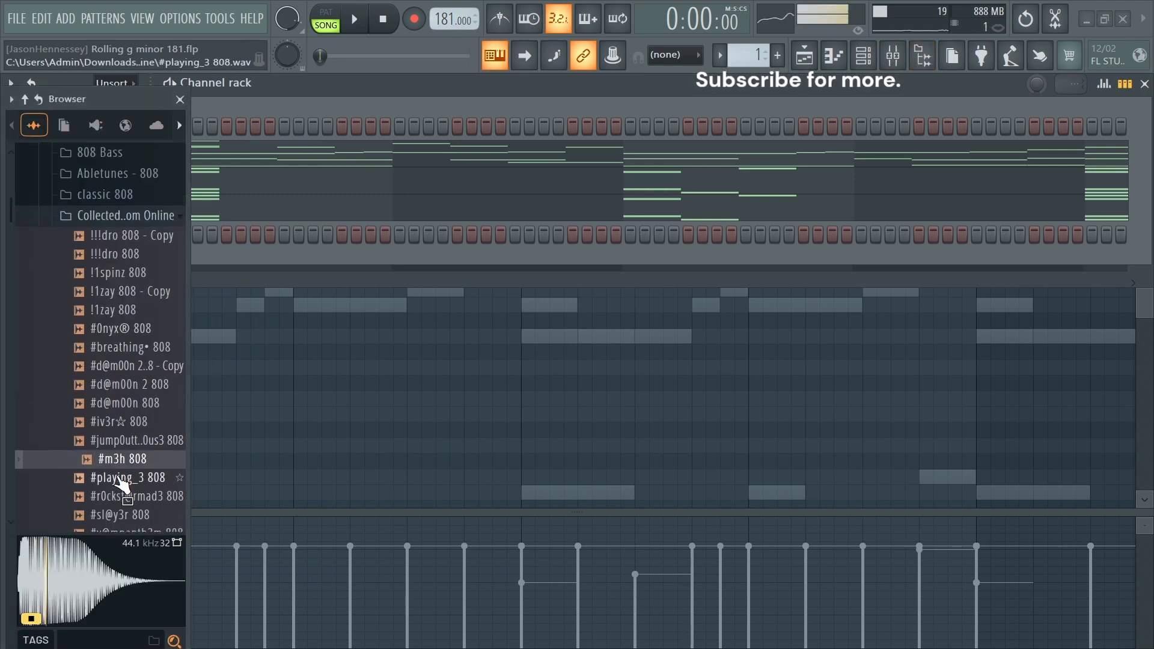
click(120, 477)
scroll(120, 475, down, 2)
click(120, 386)
key(Down)
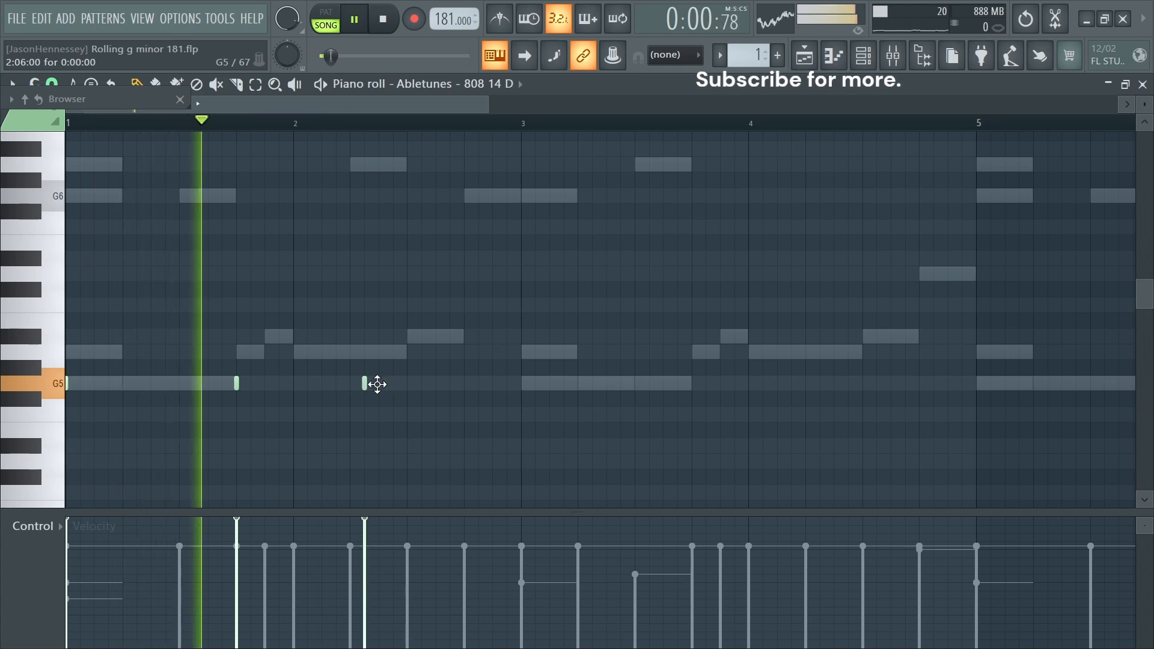
Step: Place G5 notes for the 808 on beats 2 and 4 of bar 2, checking their timing against the melody
click(370, 385)
key(space)
key(space)
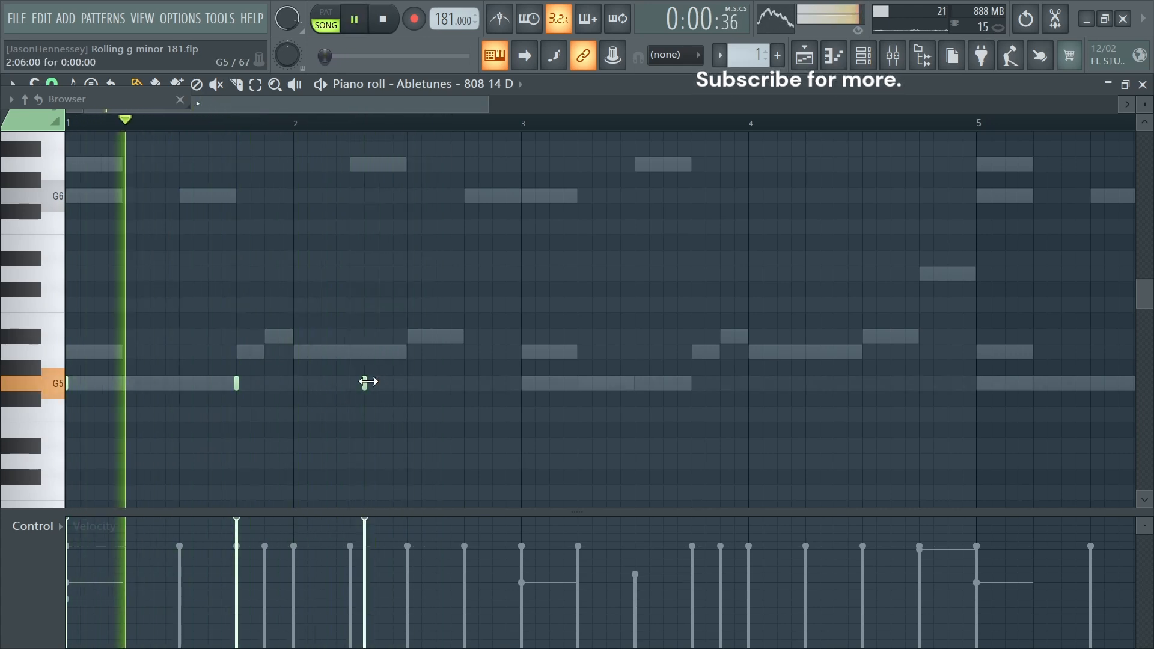
key(space)
drag(365, 384, 357, 386)
key(space)
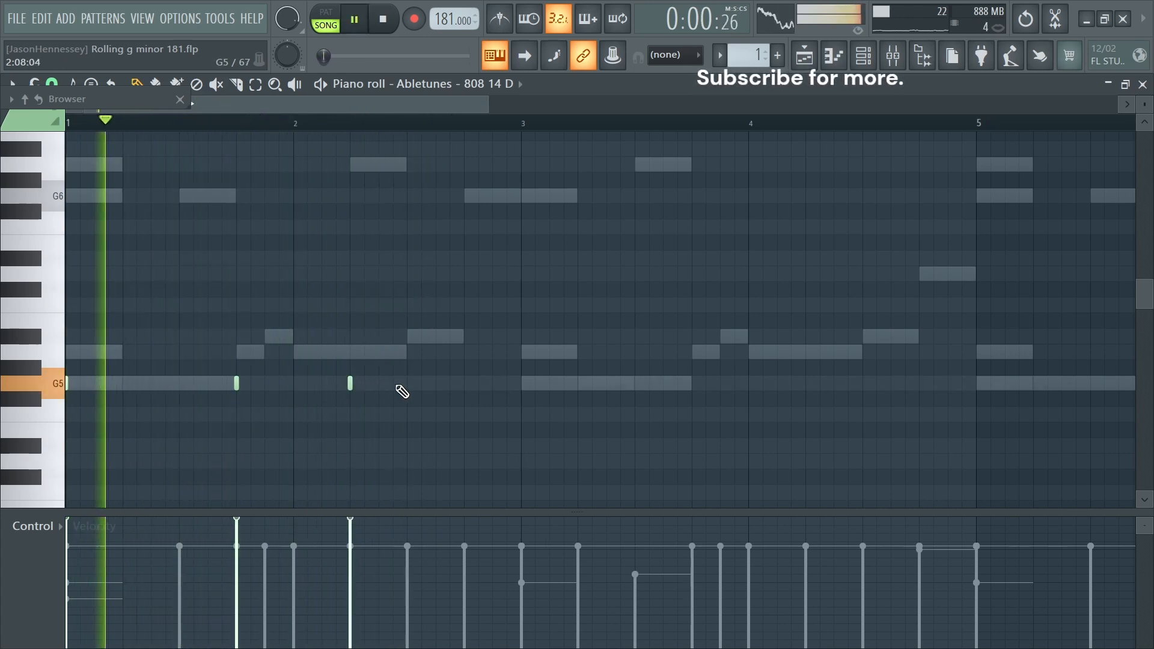
click(470, 383)
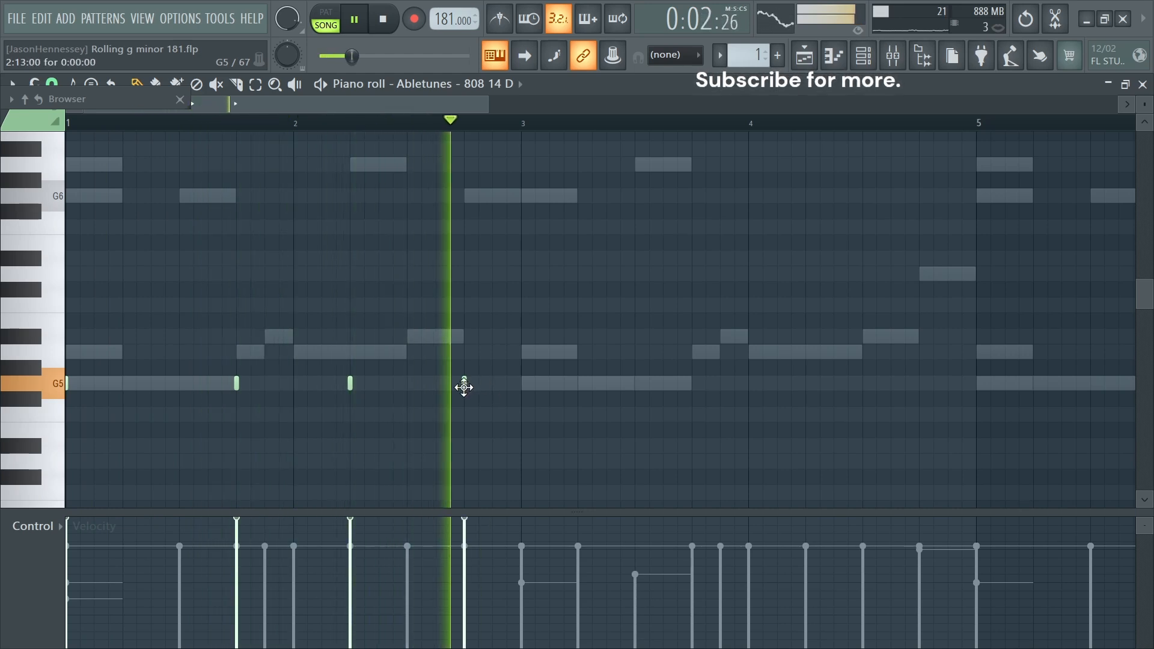
key(space)
key(space)
Step: Duplicate the two-bar 808 pattern into bars 3–4, and copy the resulting four bars into bars 5–8 on G5
drag(487, 353, 8, 444)
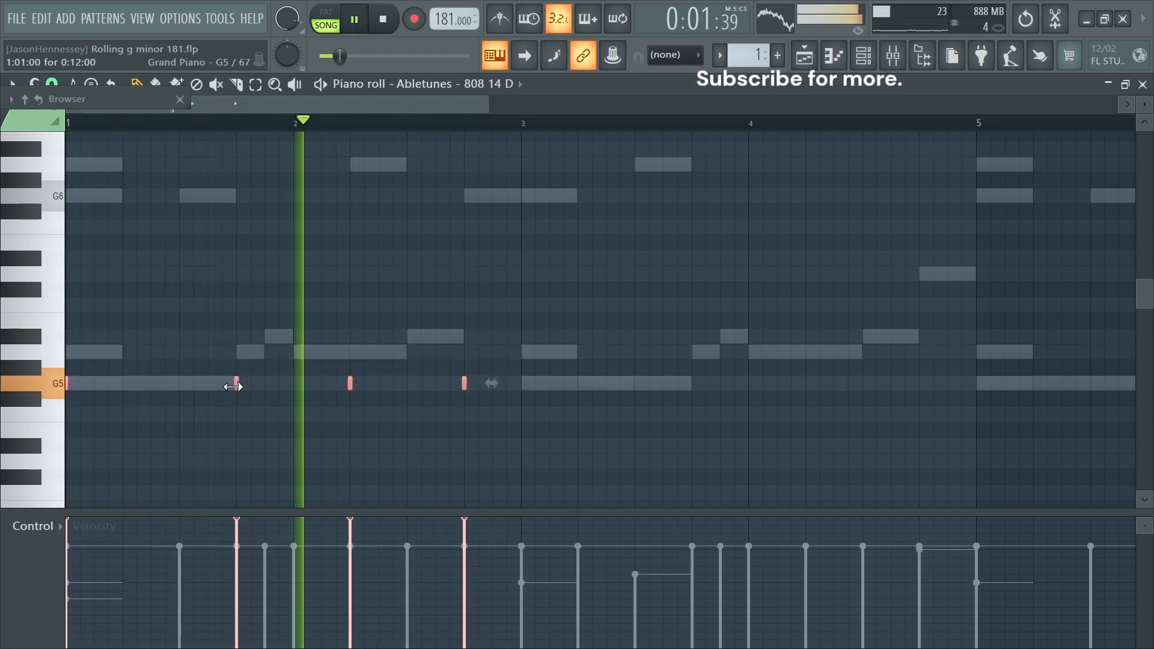
drag(234, 384, 692, 388)
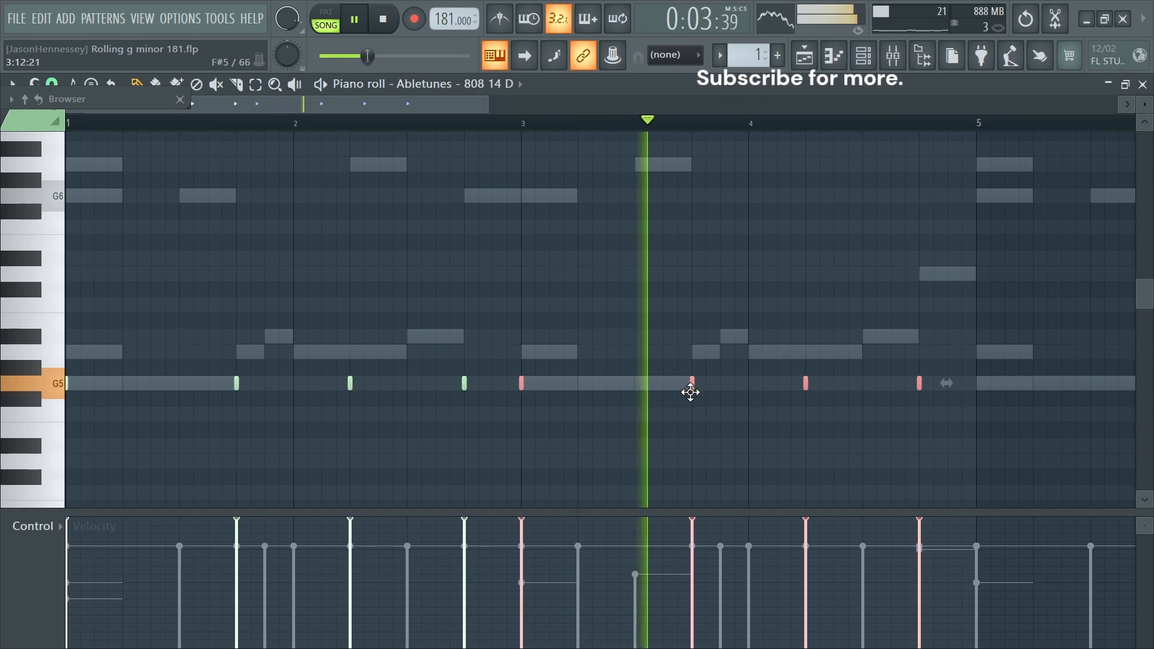
scroll(600, 337, down, 3)
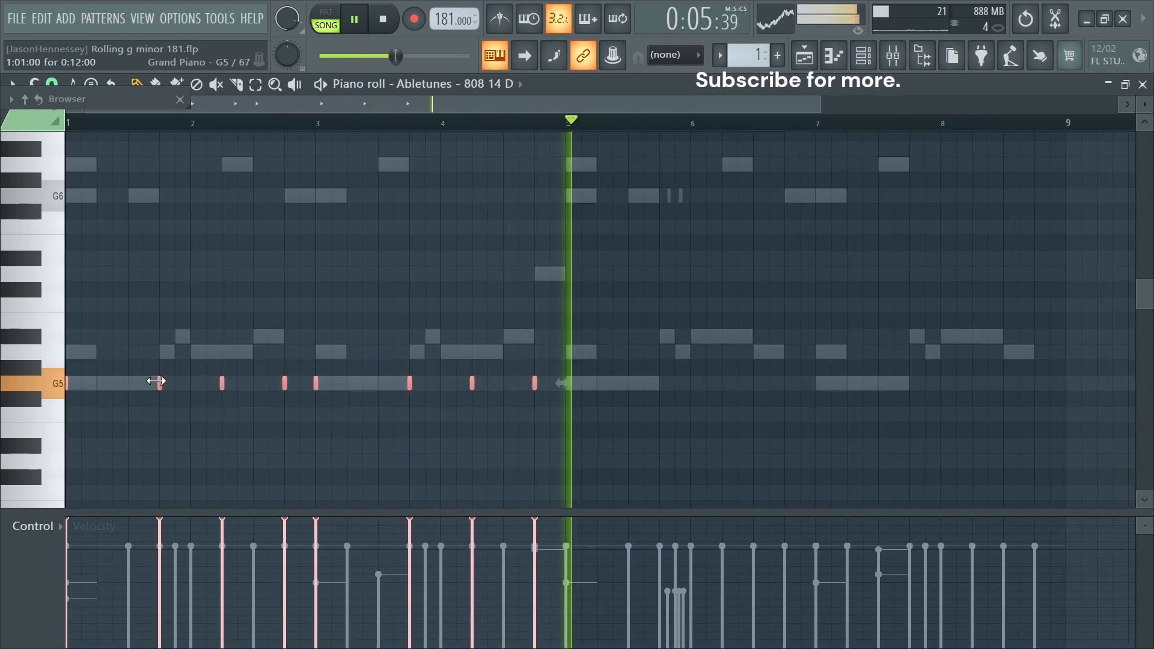
key(space)
drag(157, 385, 659, 401)
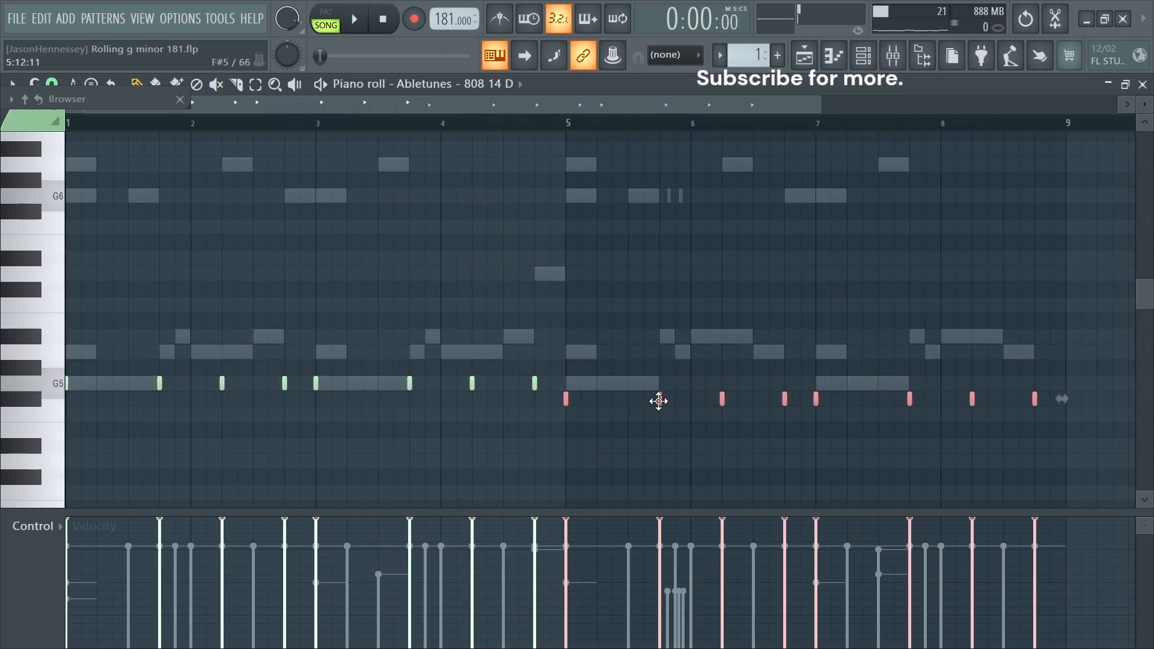
key(space)
scroll(559, 437, down, 2)
ctrl+click(440, 430)
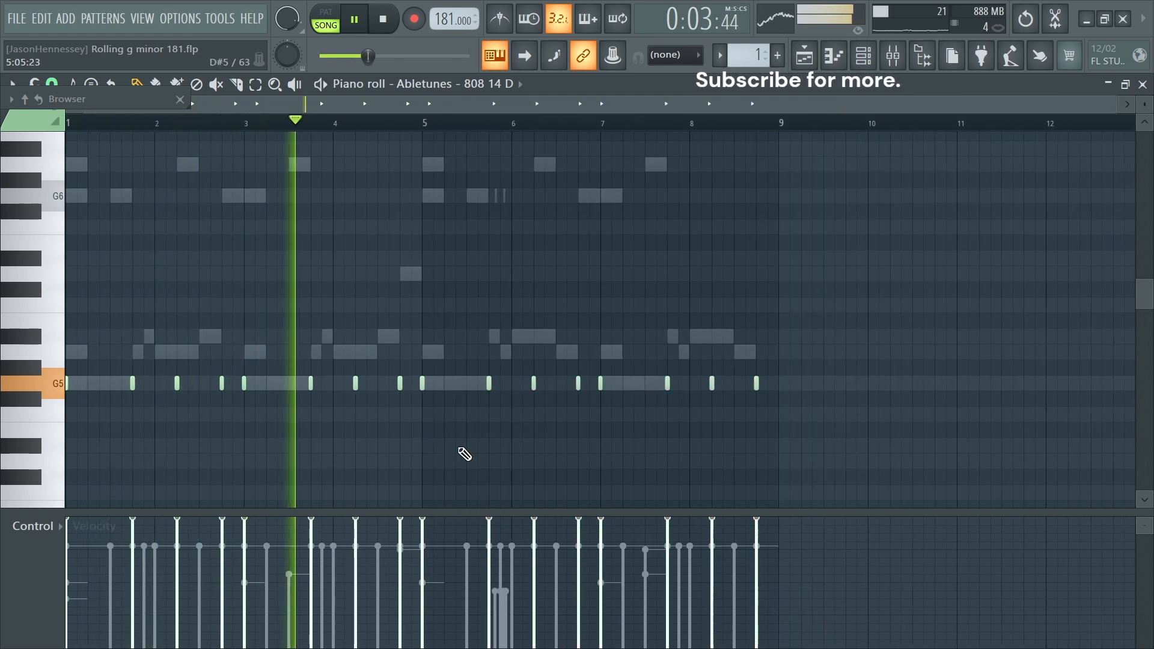
Step: Raise the last 808 notes of bars 2 and 6 to A5 and lower the last notes of bars 4 and 8 to D5
ctrl+click(222, 383)
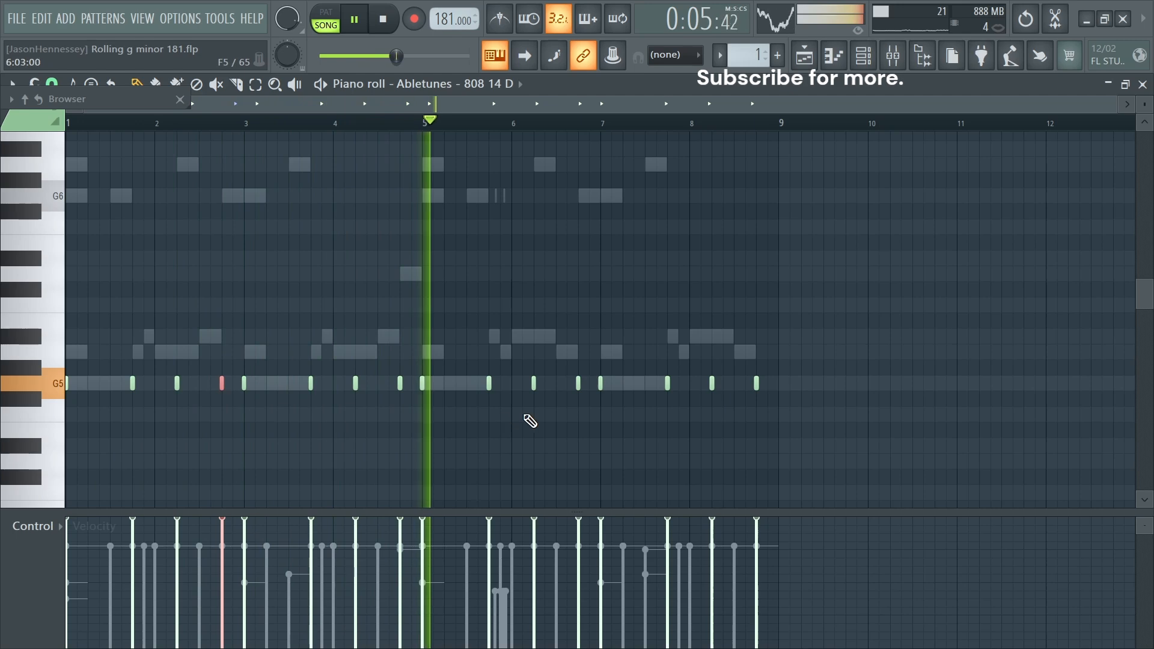
drag(581, 365, 584, 392)
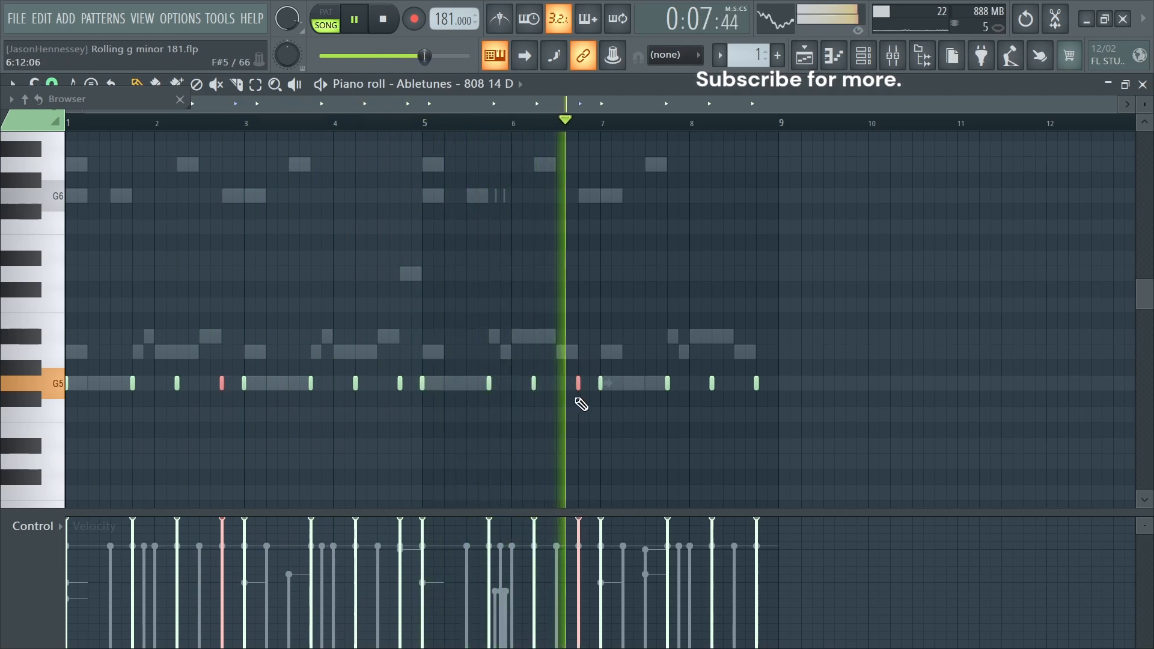
key(shift+Up)
key(shift+Up)
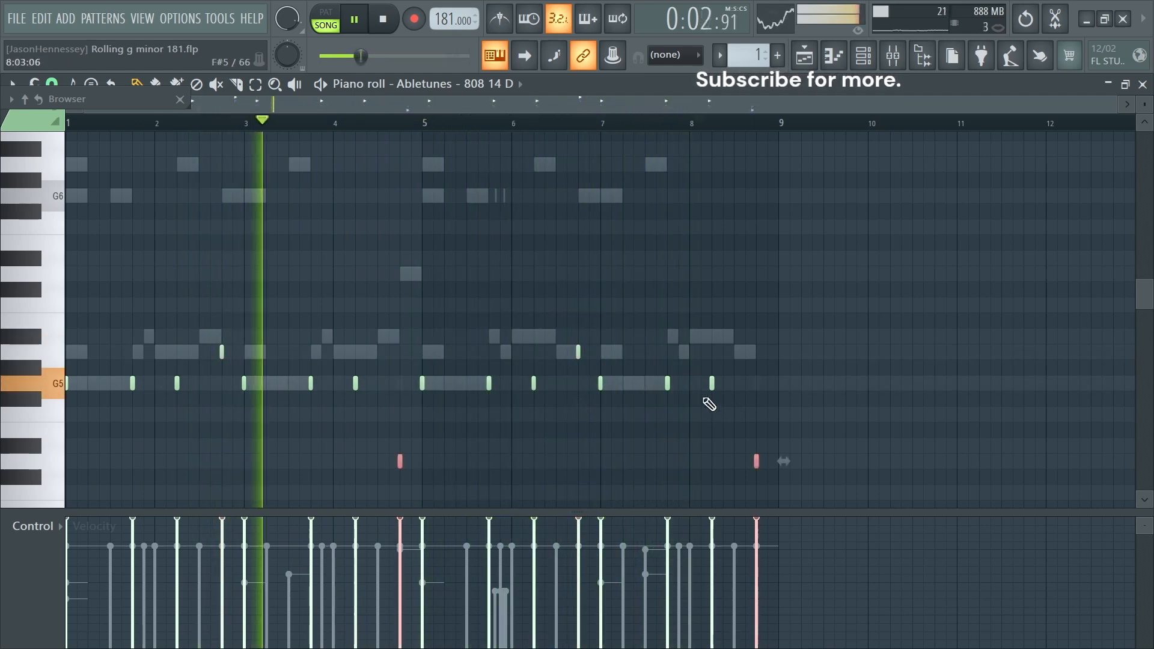
ctrl+click(829, 402)
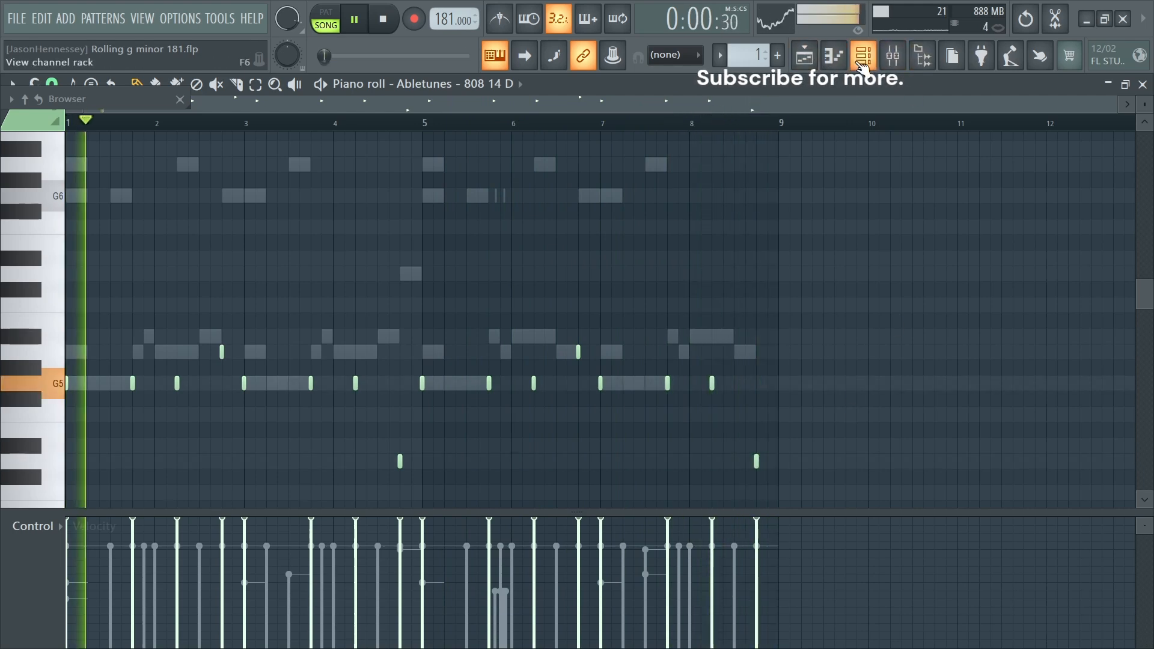
key(space)
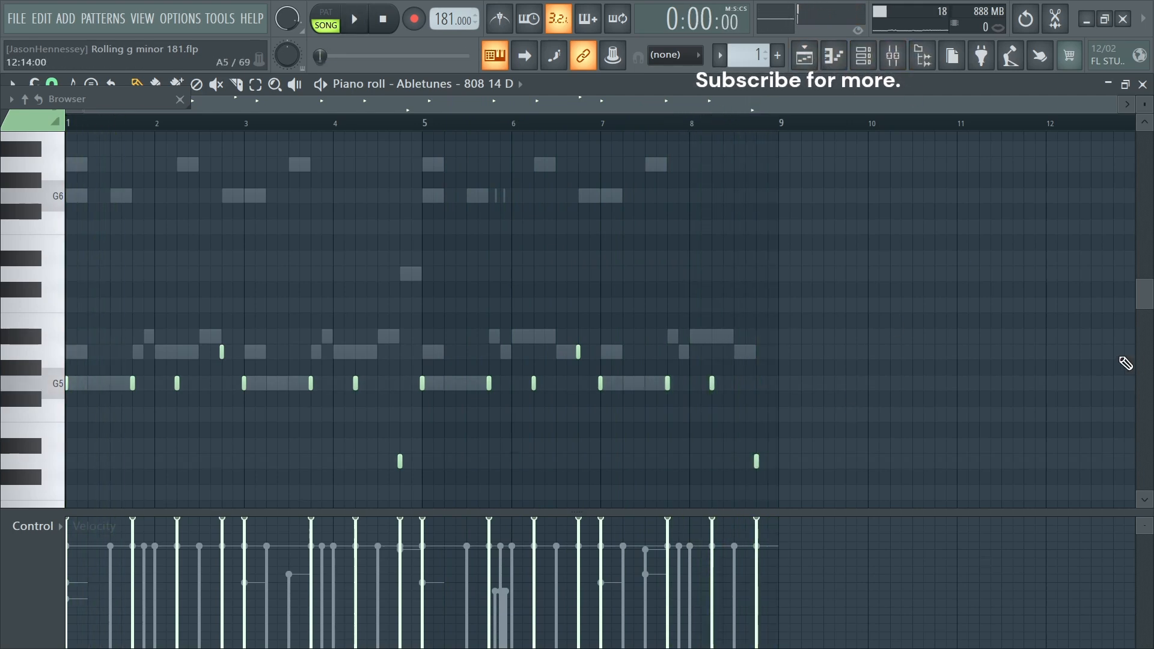
Step: Audition samples from the Abletunes - 808 folder and swap the 808 channel's sample for !1spinz 808
click(106, 418)
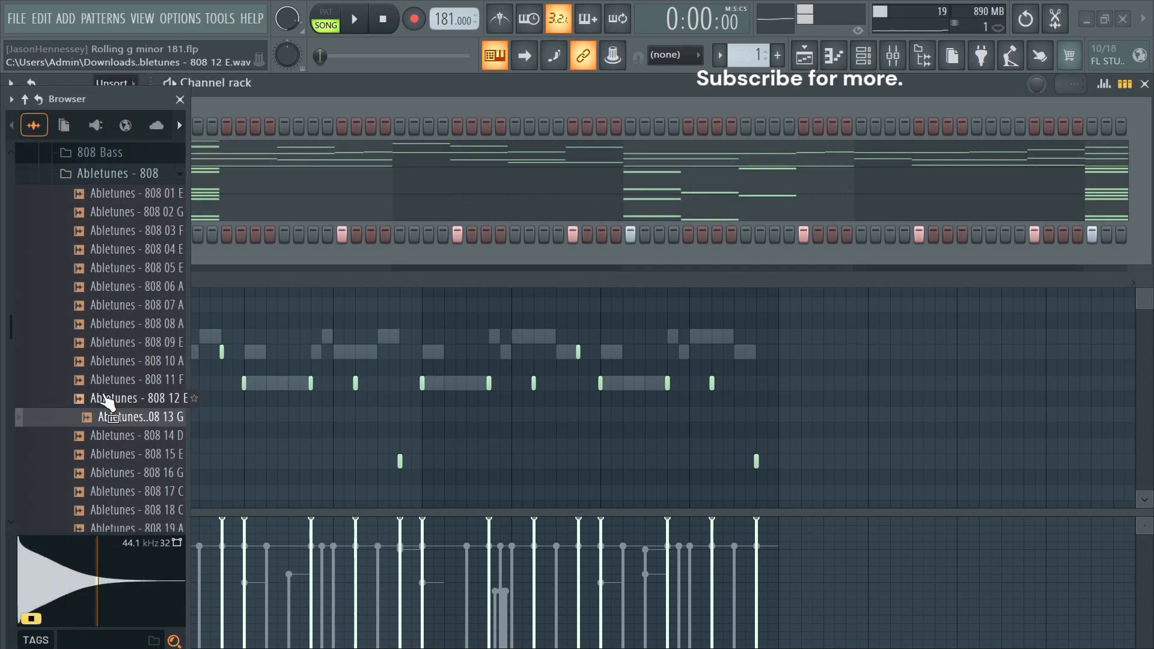
click(106, 399)
click(108, 380)
click(110, 361)
click(114, 306)
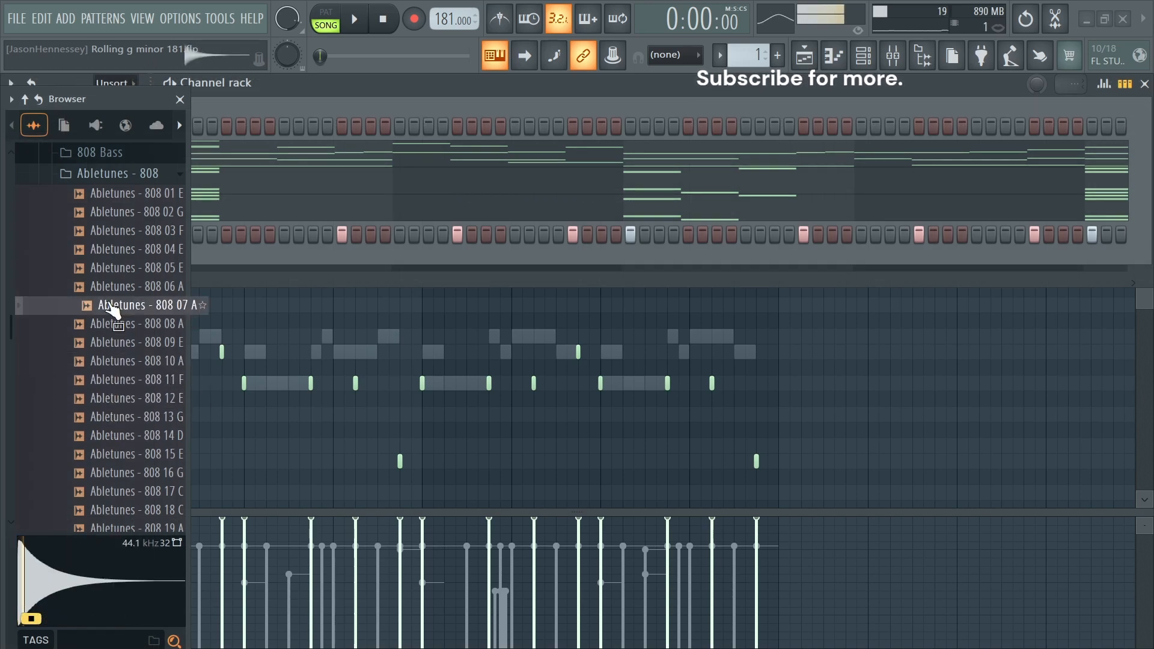
drag(113, 305, 116, 243)
Step: Play back the eight-bar loop to check the !1spinz 808 line against the melody layers
key(space)
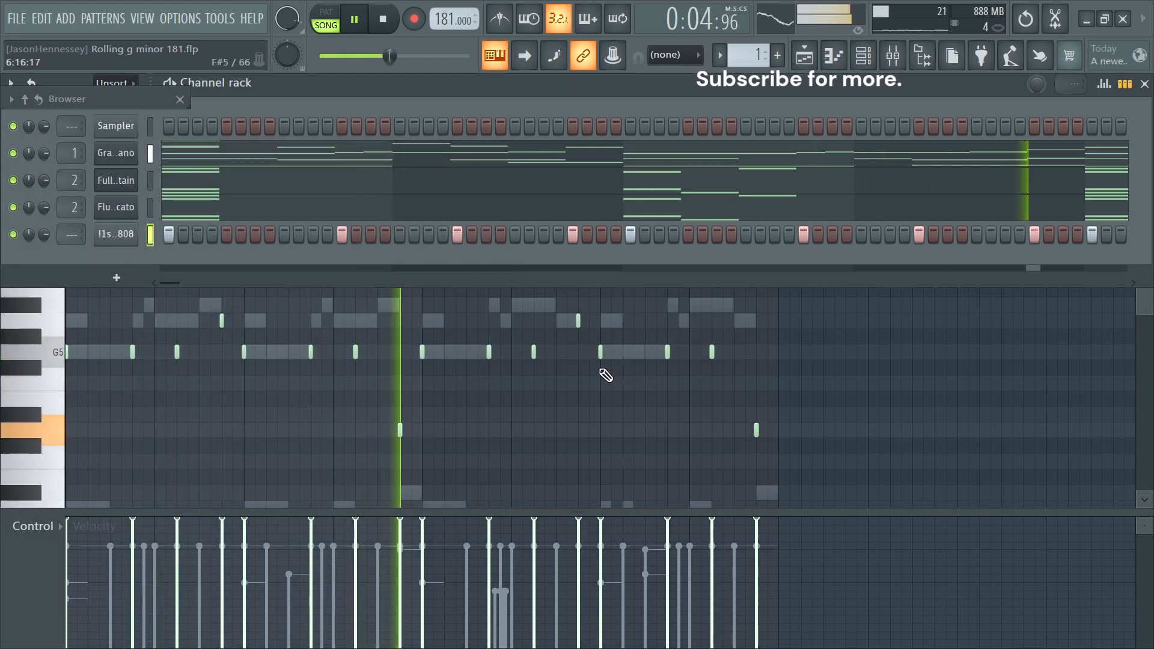
key(space)
key(F6)
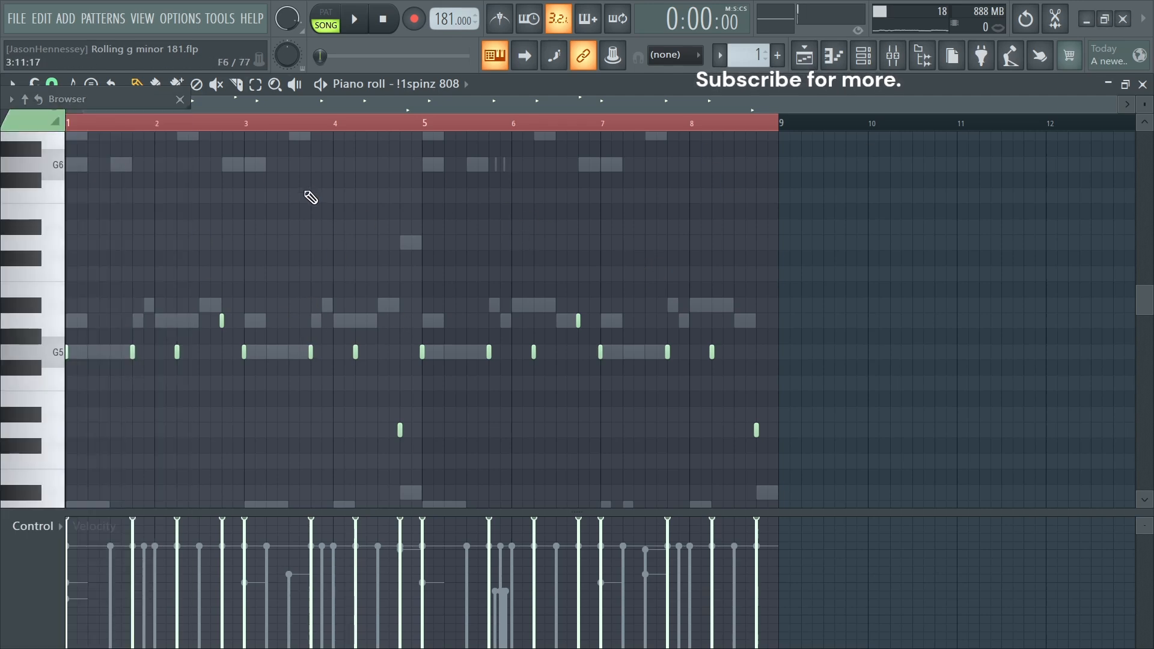
key(space)
key(space)
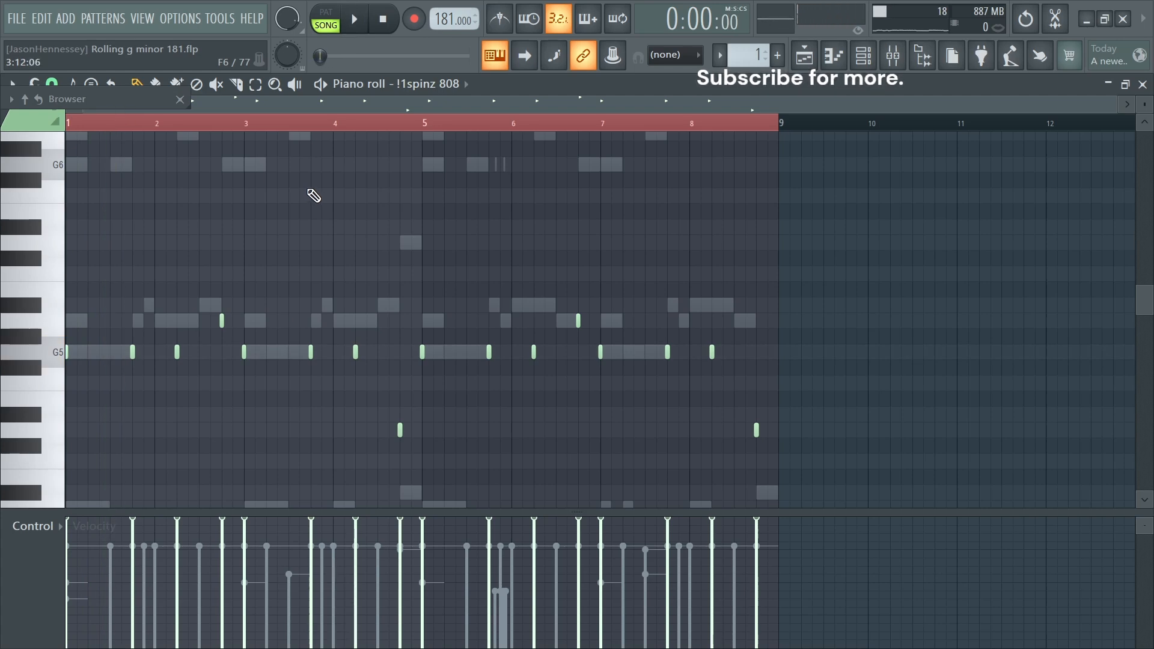
key(space)
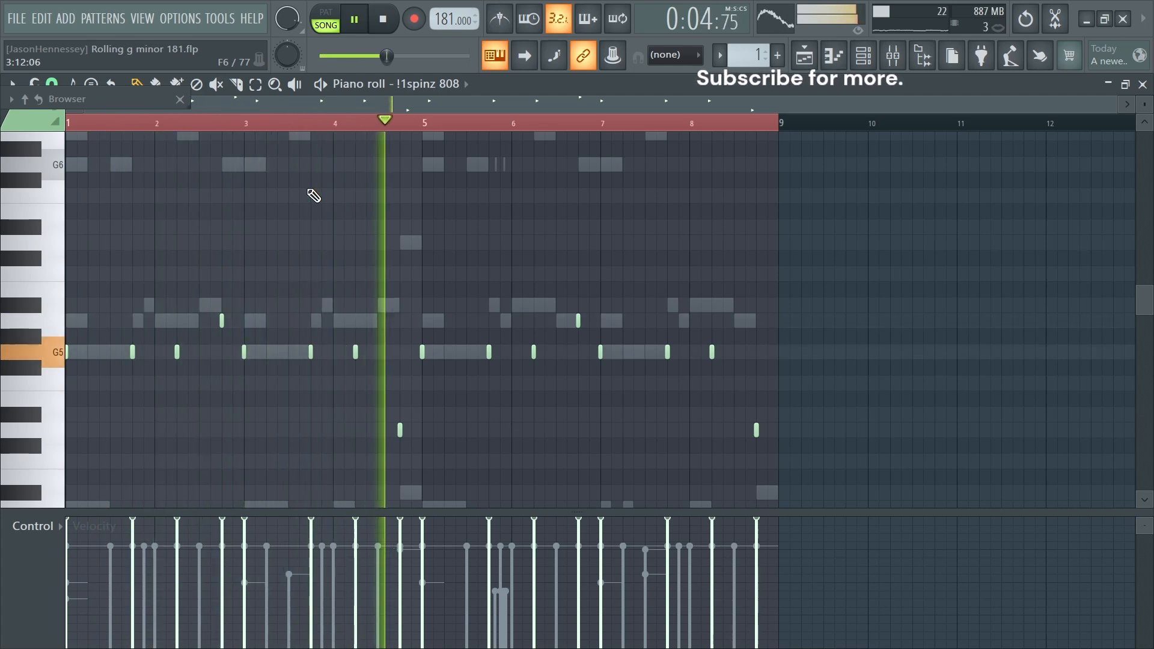
Step: Audition samples in the j Claps folder and add Clap (I Want It) as a new channel below the 808
scroll(143, 270, up, 5)
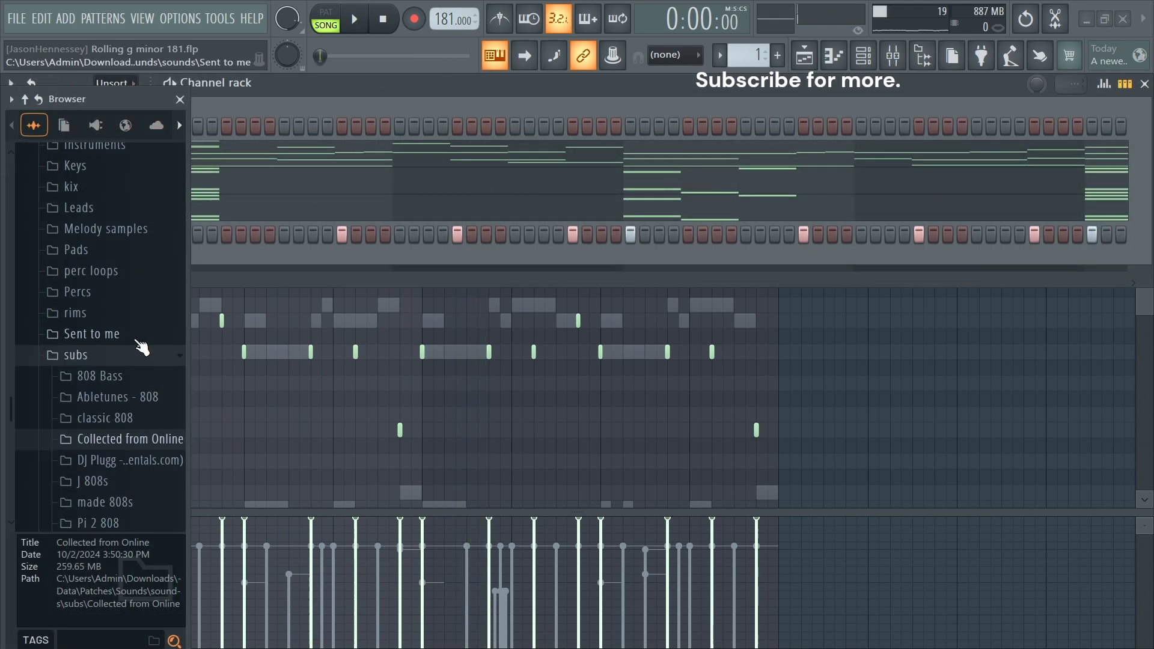
scroll(133, 347, up, 3)
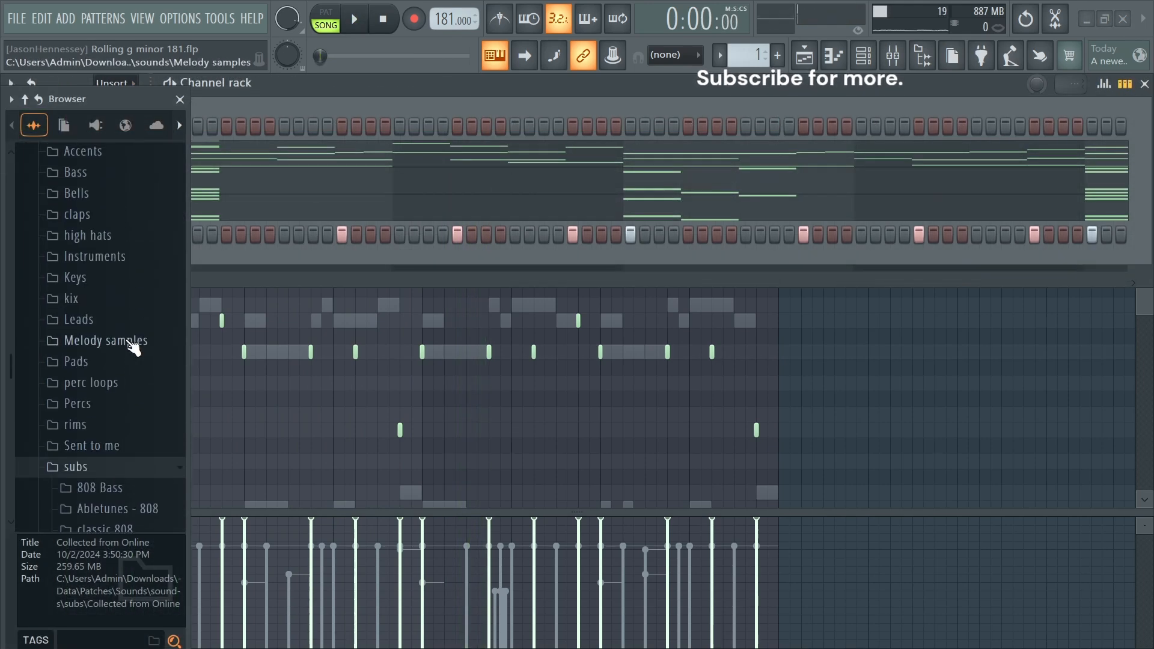
click(90, 218)
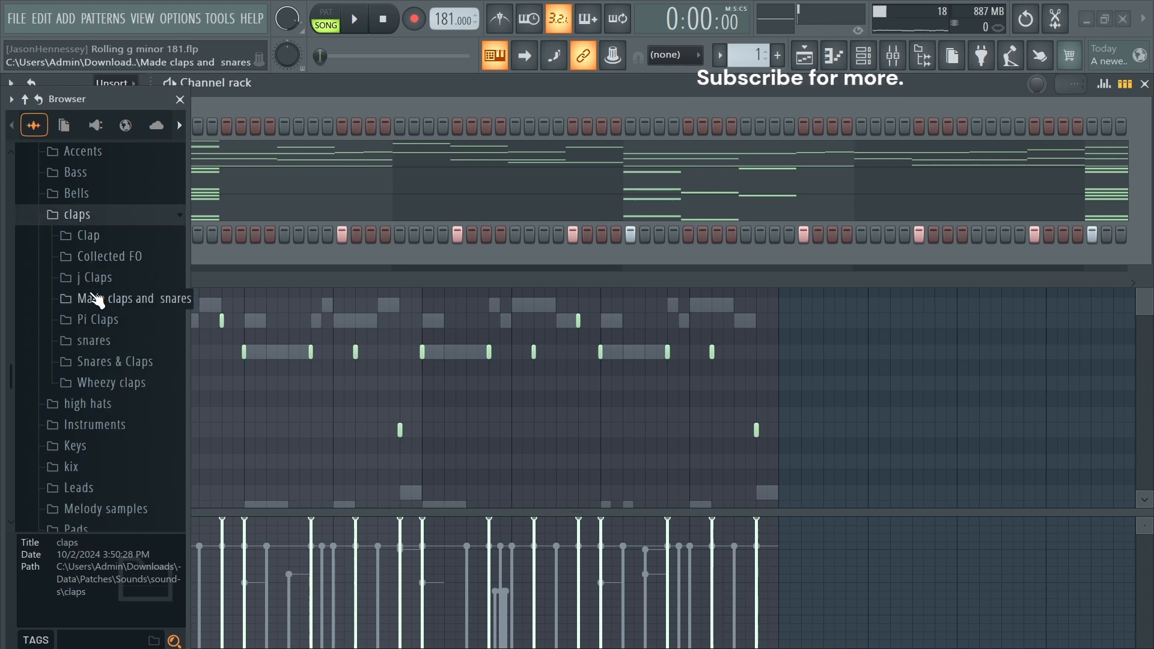
click(81, 282)
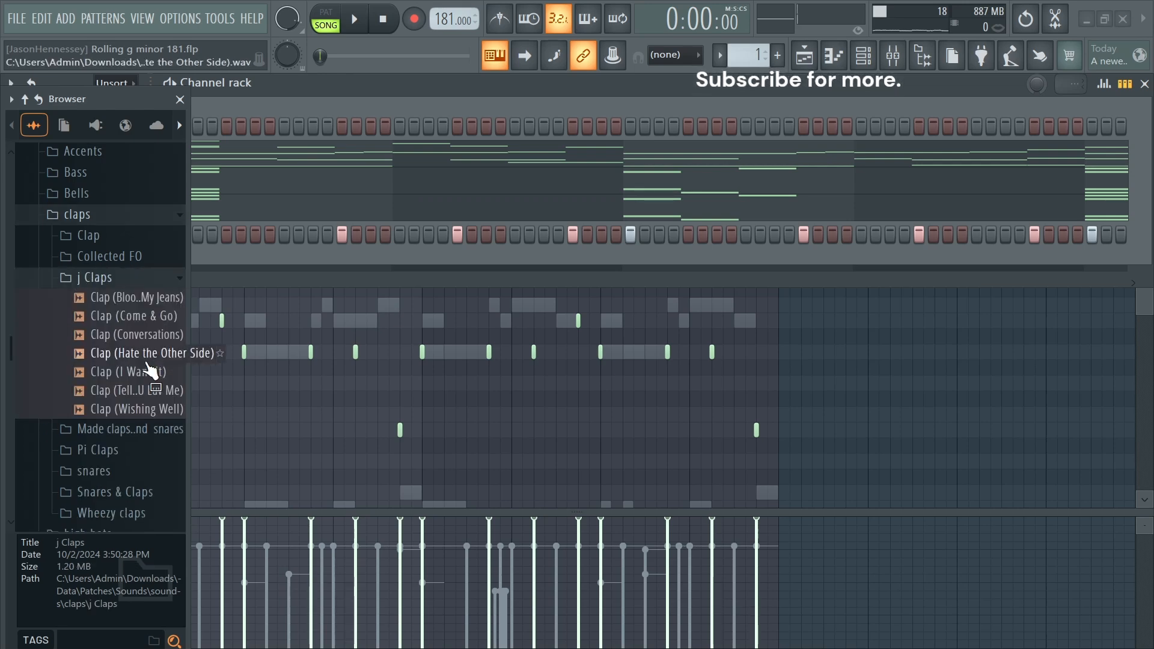
click(137, 353)
click(135, 372)
click(124, 392)
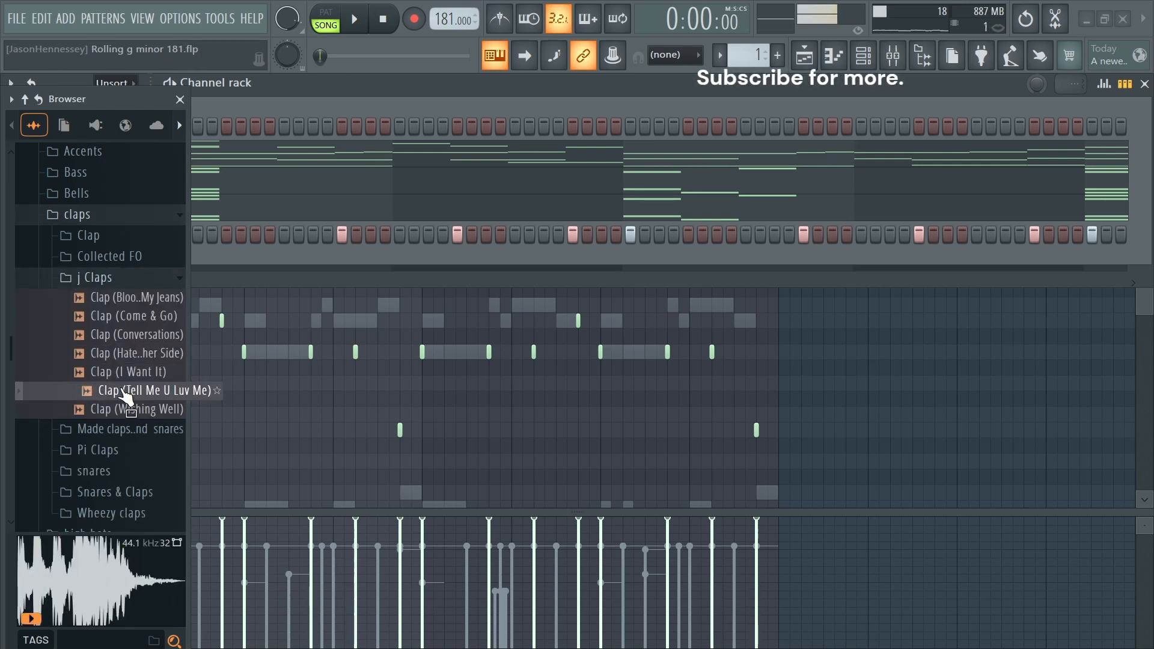
click(122, 373)
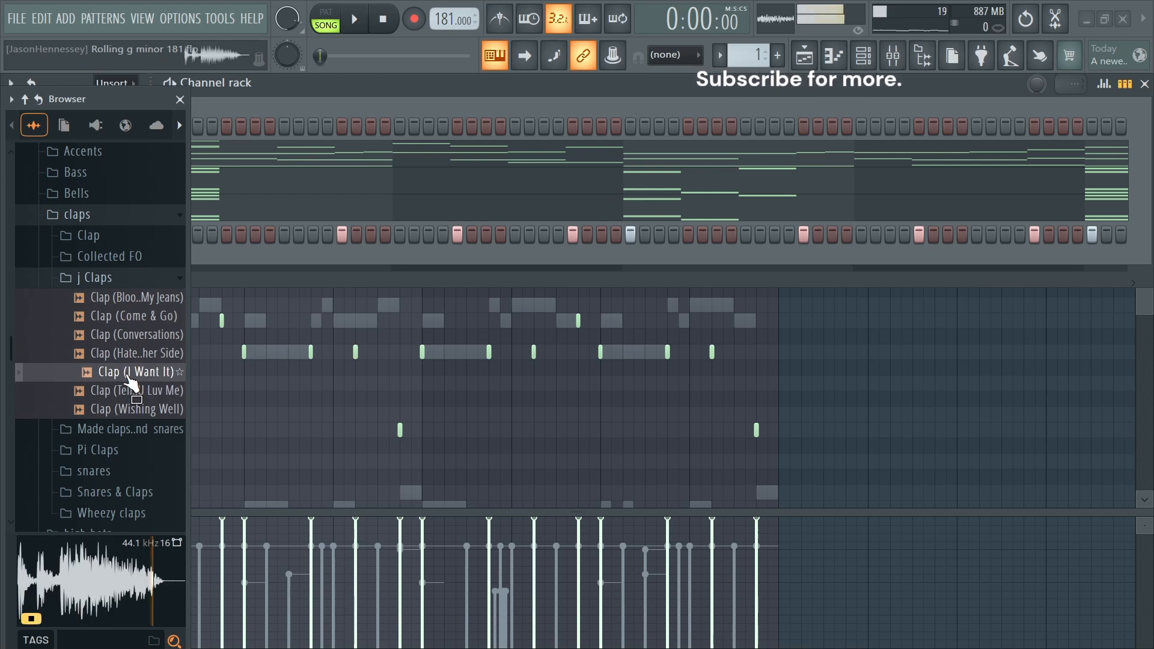
drag(131, 382, 114, 275)
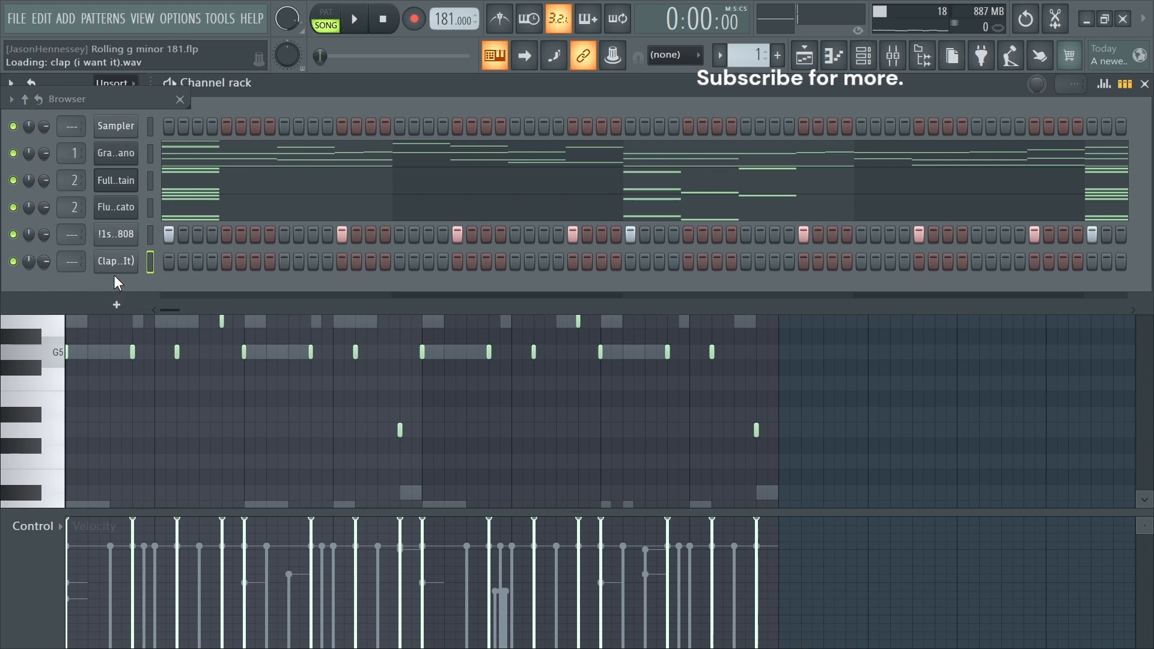
Step: Route the !1spinz 808 and Clap (I Want It) channels to mixer tracks 3 and 4
mouse_move(135, 110)
click(182, 99)
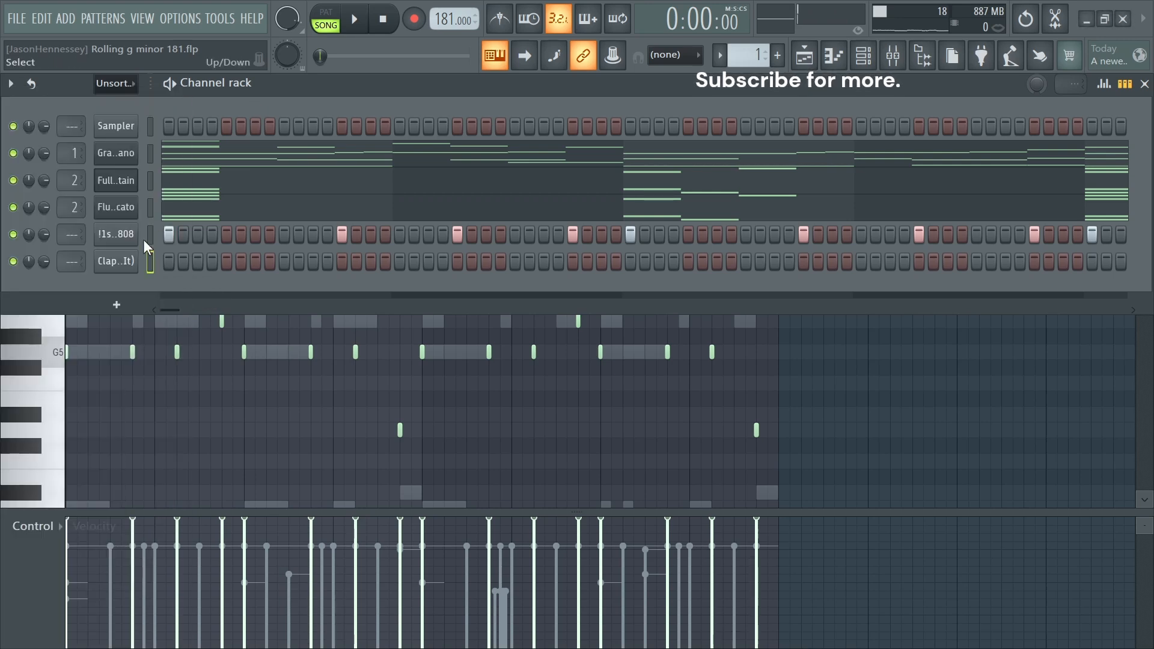
key(ctrl+l)
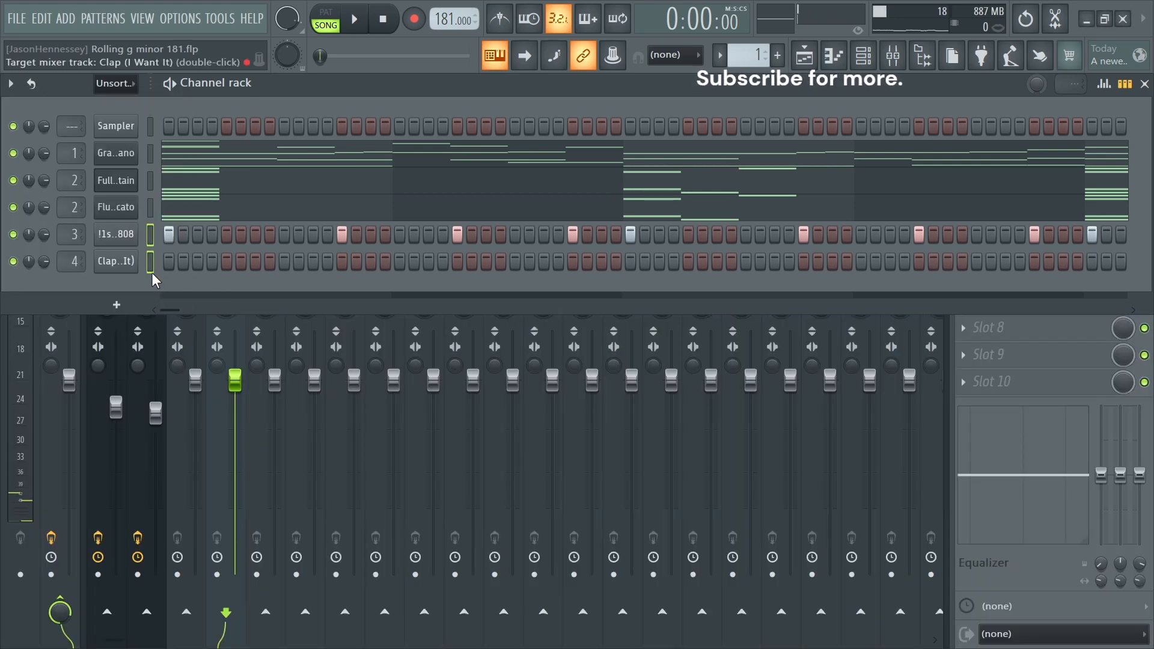
Step: Cut the clap track's highs by lowering equalizer band 3 to -18 at about 6.5 kHz while the loop plays
click(240, 382)
key(space)
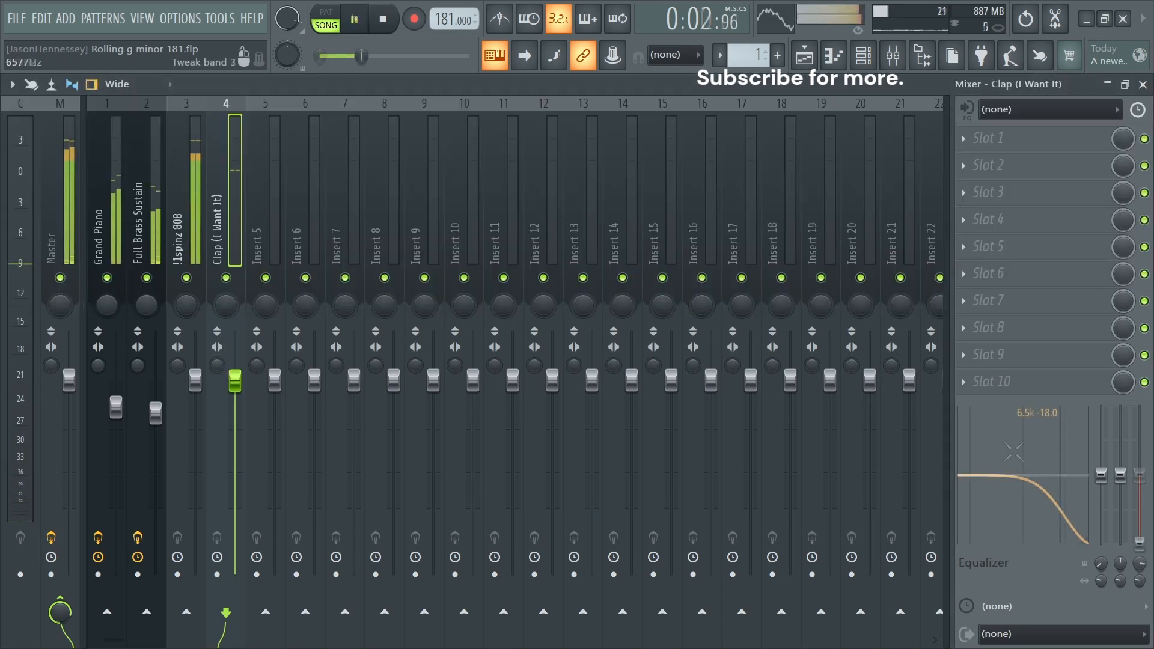
drag(1054, 491, 1060, 490)
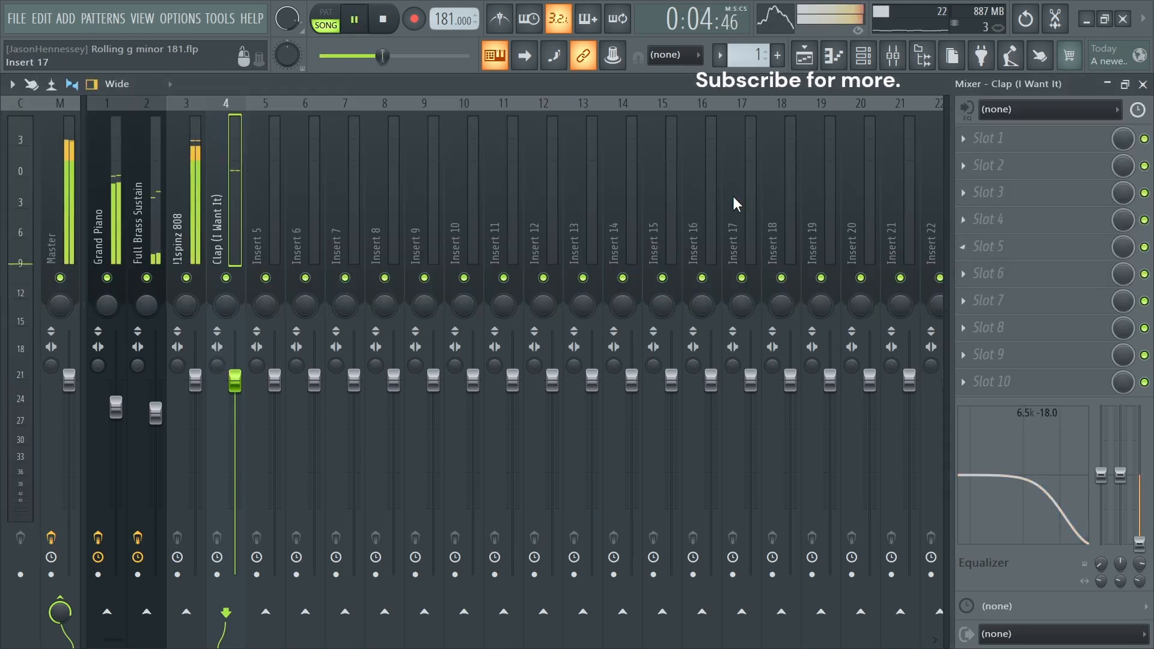
Step: Stop playback and place a clap hit on the third beat of each of the eight bars
key(space)
click(866, 57)
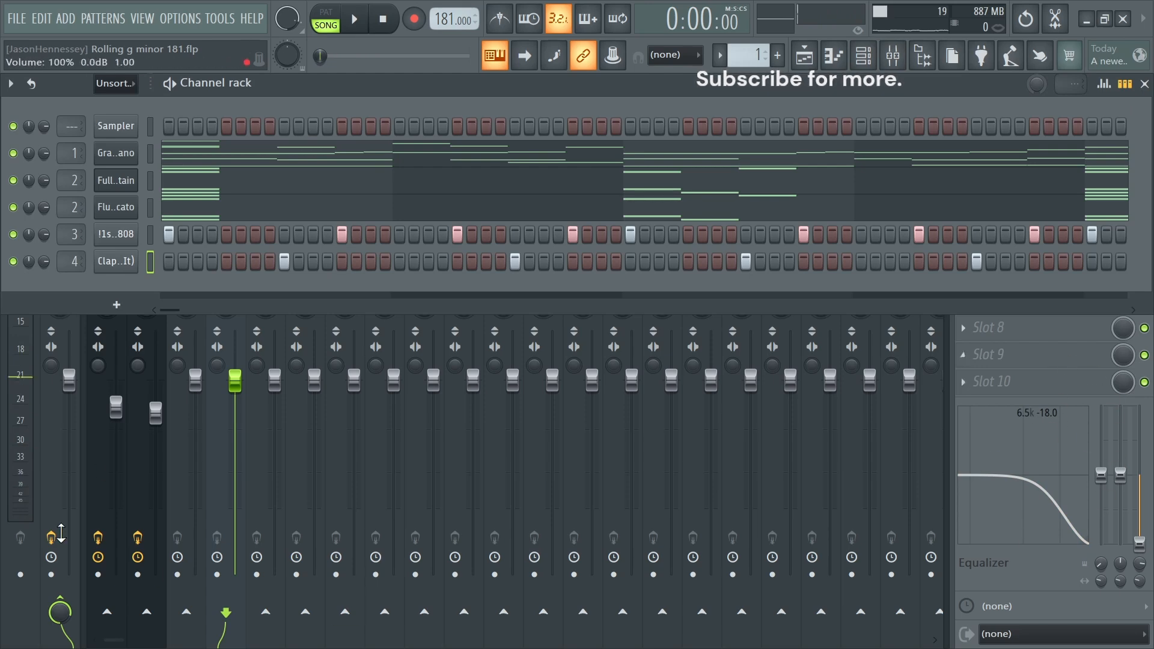
Step: Add the 808-Rim4 sample as a new channel and copy the clap's eight-bar pattern onto it
click(921, 59)
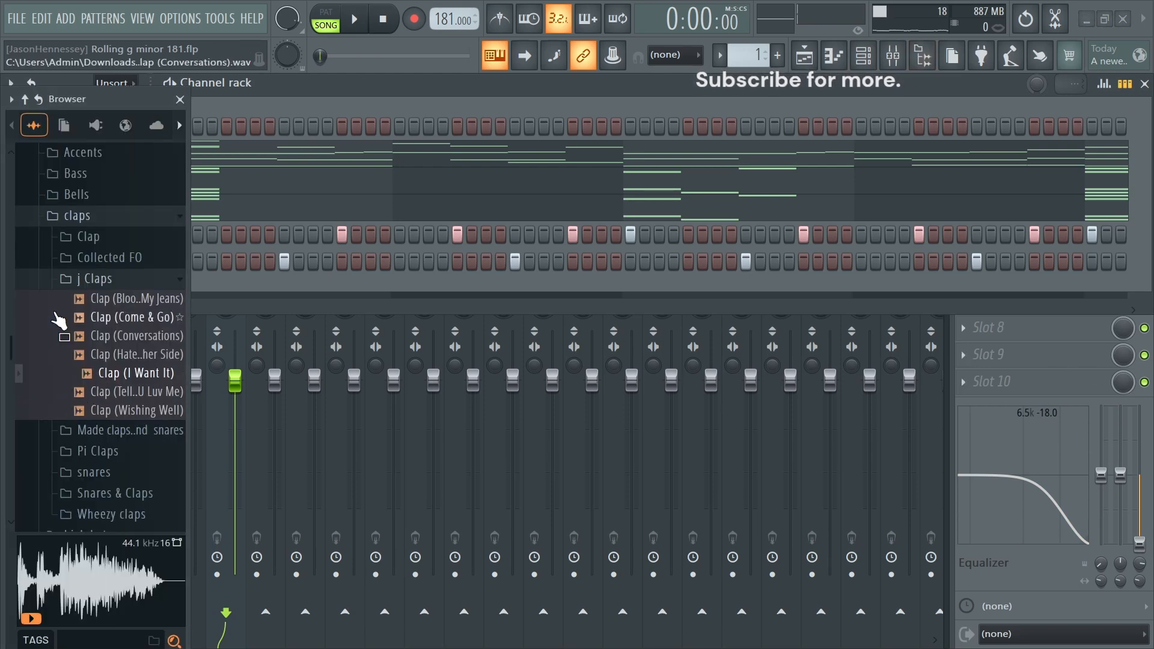
click(75, 278)
key(space)
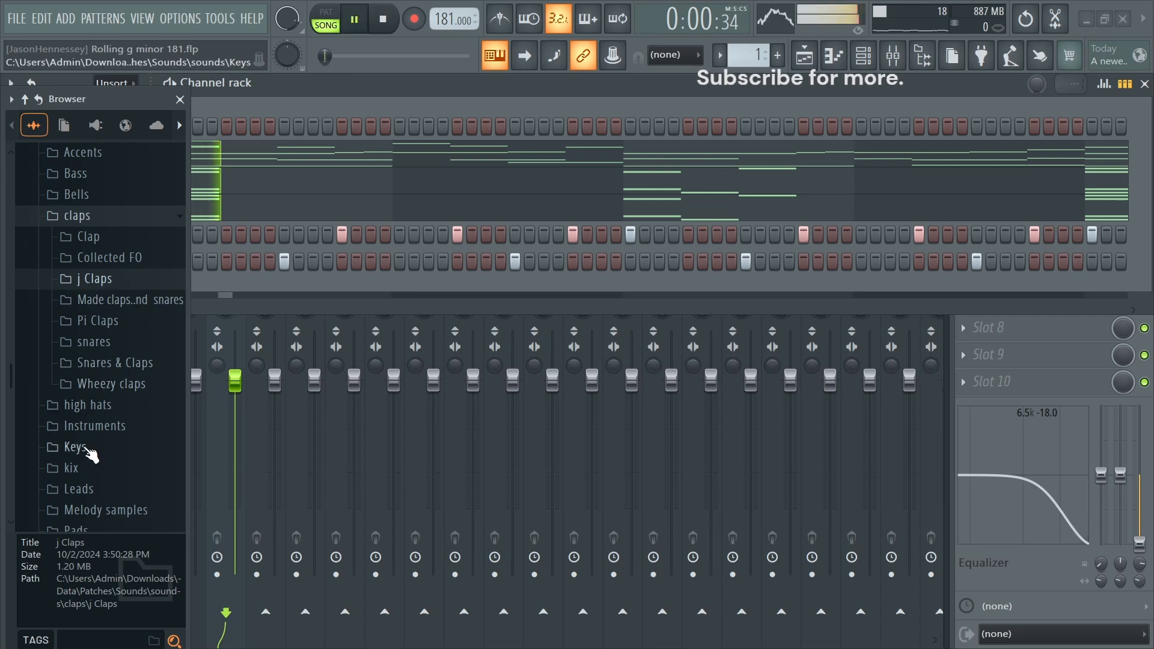
key(space)
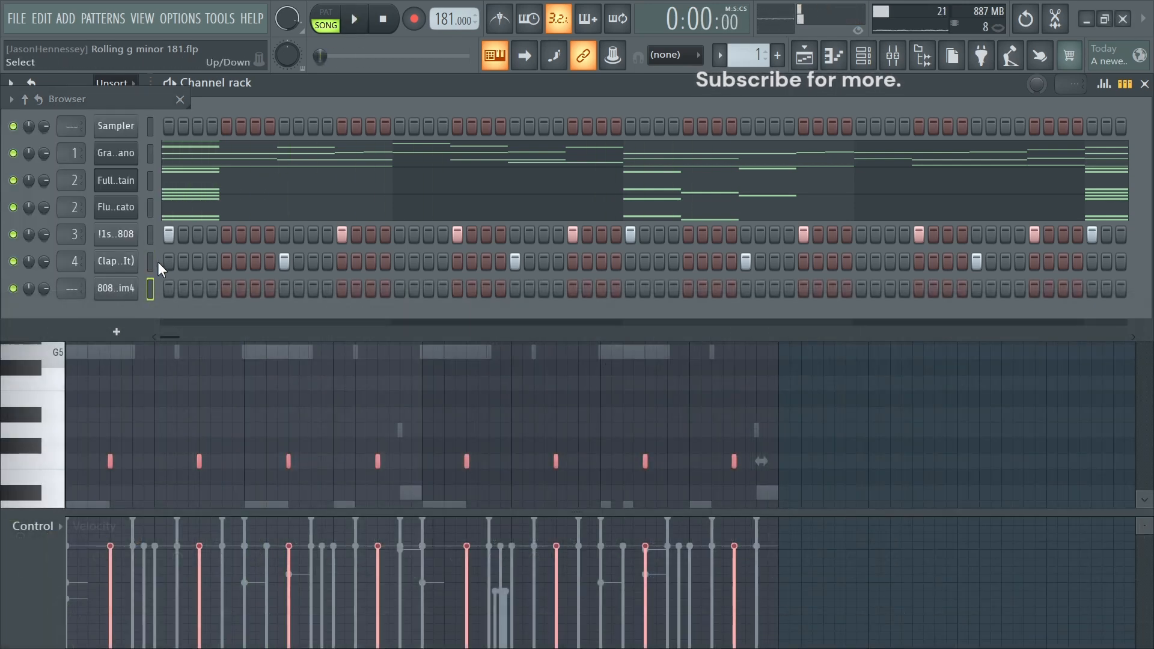
click(150, 264)
key(ctrl+v)
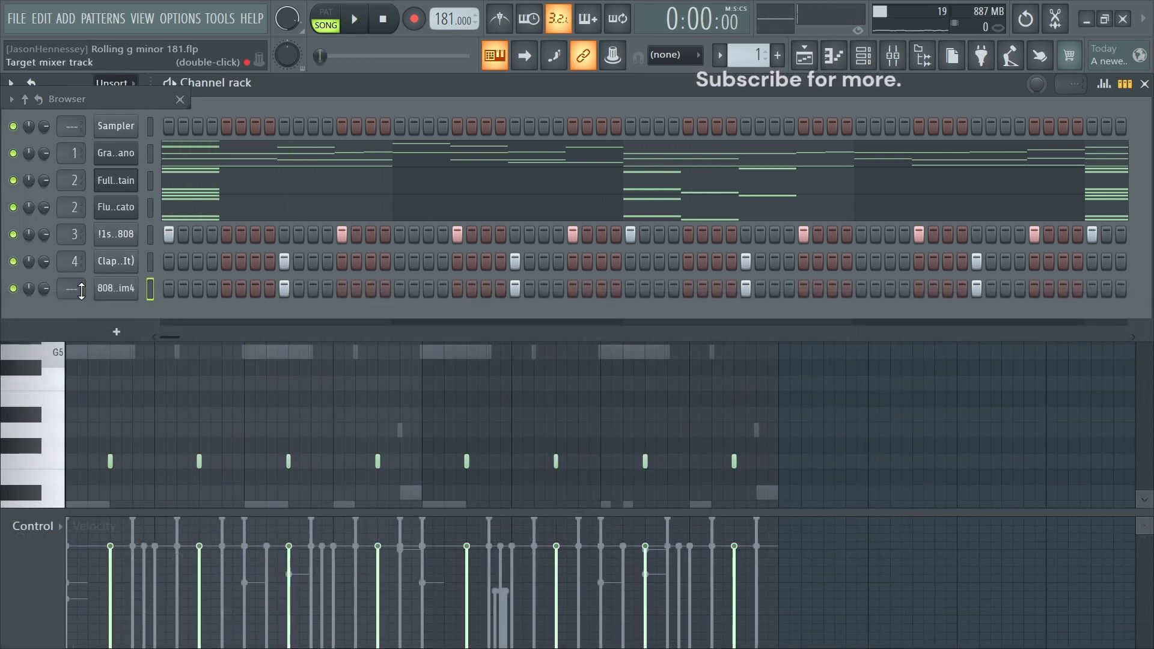
Step: Enable Remove DC offset, Normalize and Reverse polarity for the 808-Rim4 sample while the loop plays
key(space)
click(120, 292)
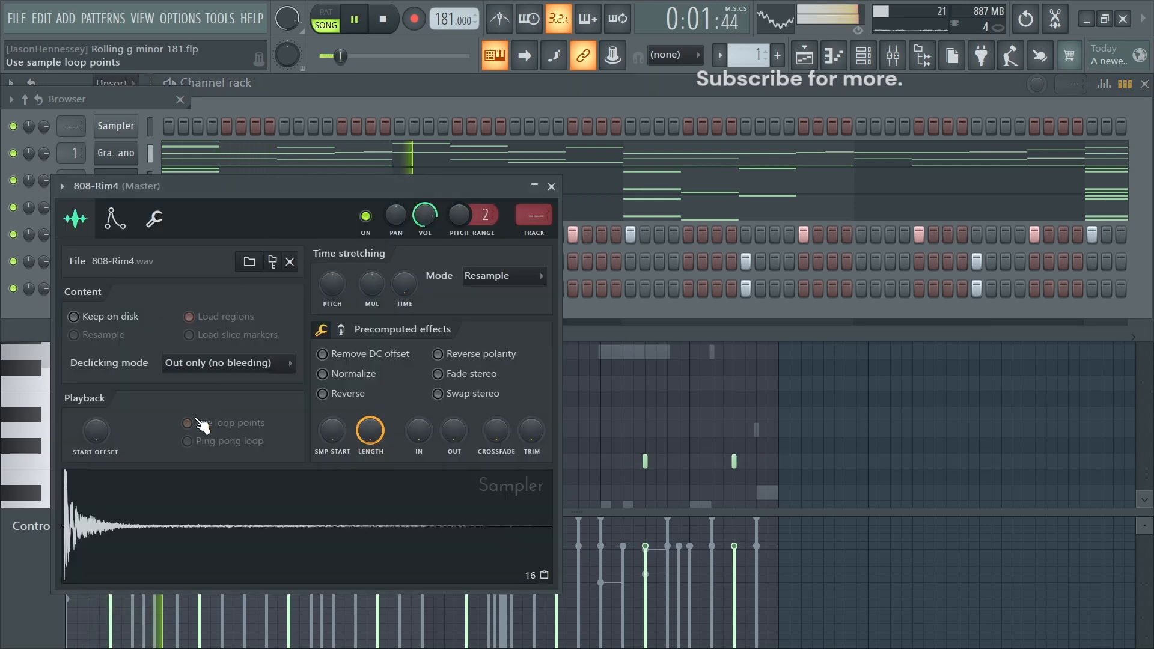
click(323, 354)
click(323, 374)
click(447, 357)
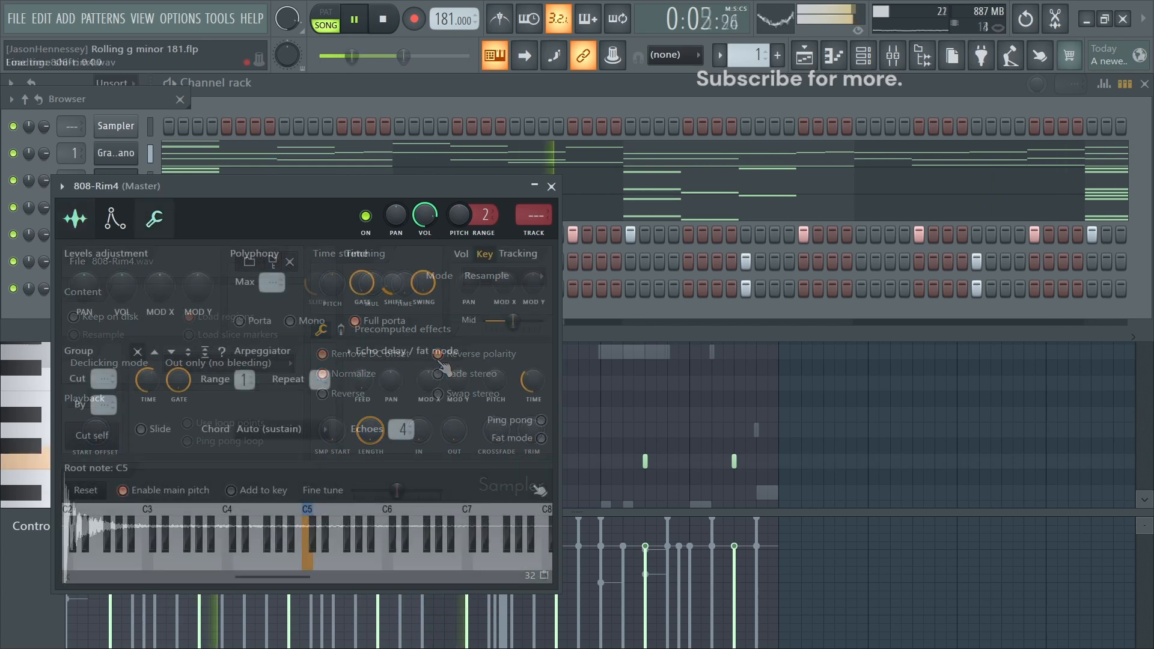
click(551, 187)
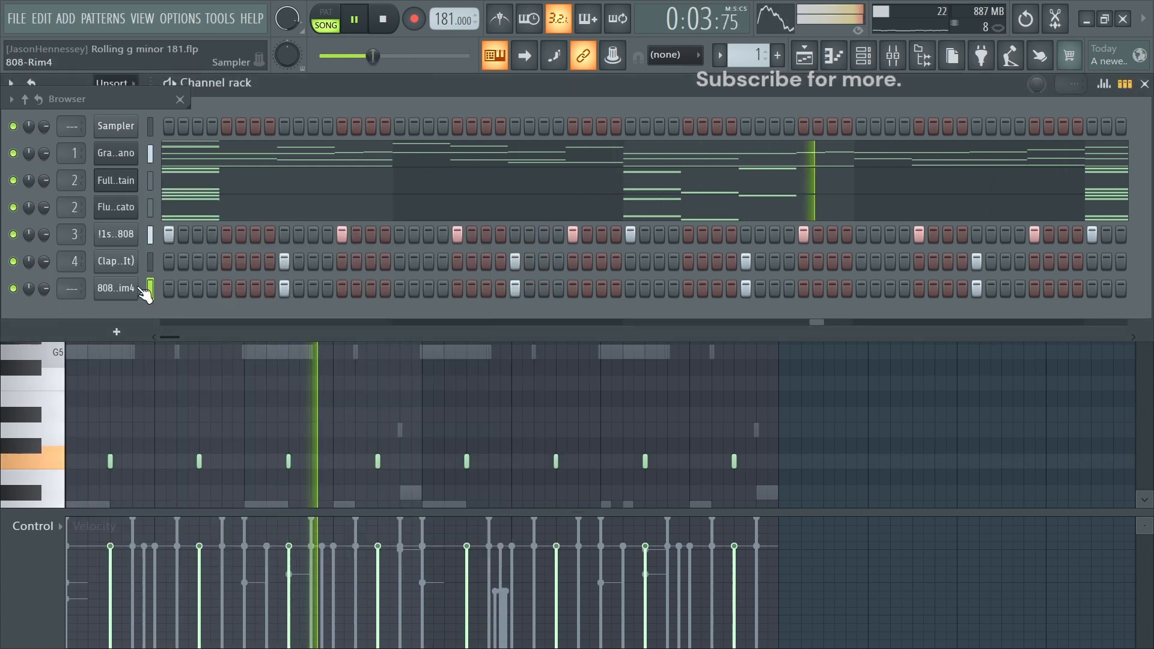
Step: Cut the lows of 808-Rim4 on mixer track 5 with an equalizer band at 800 Hz, -18, and save the project
click(139, 289)
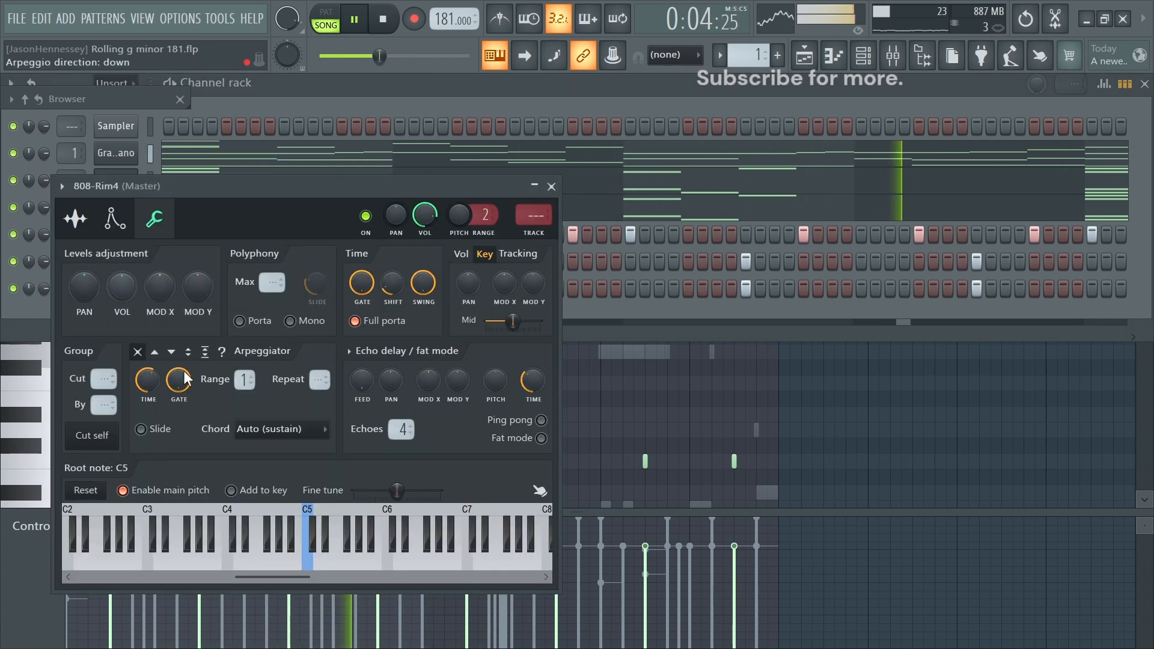
click(104, 235)
click(75, 219)
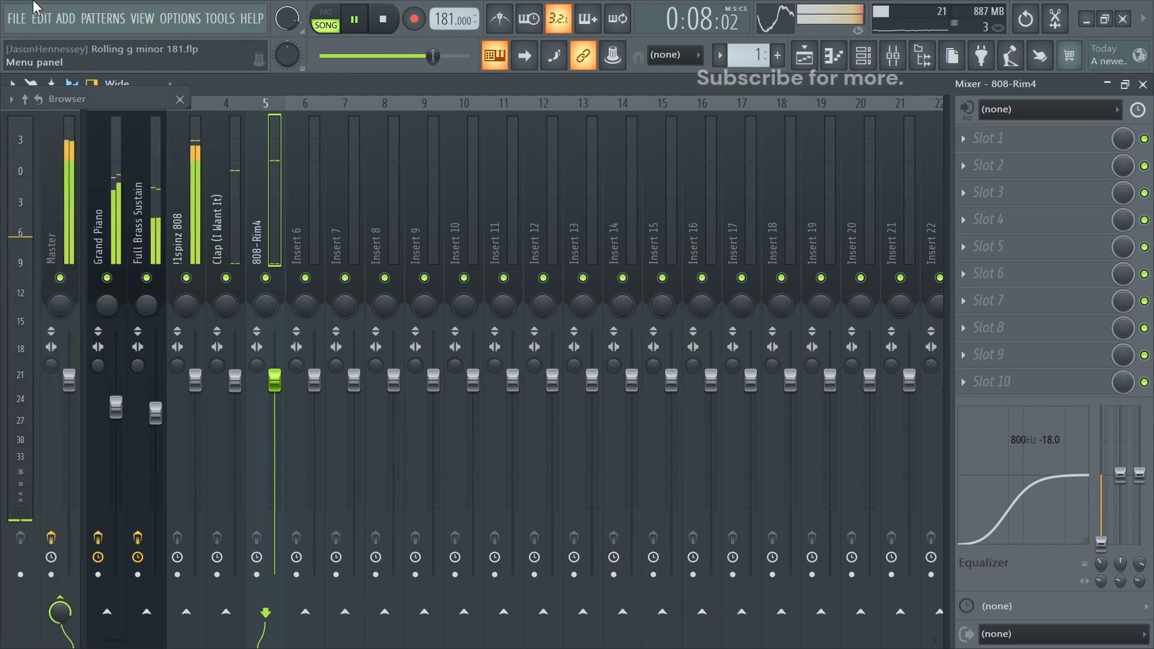
click(18, 24)
click(41, 91)
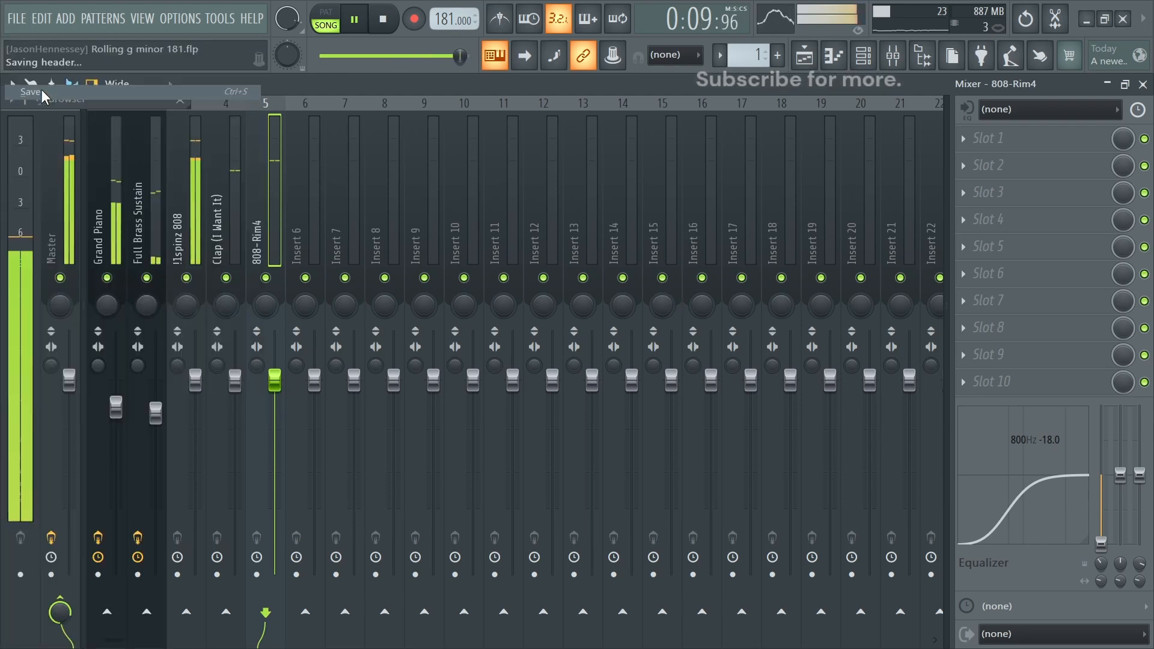
Step: Turn off Reverse polarity for the 808-Rim4 sample and listen to it in the loop
click(863, 56)
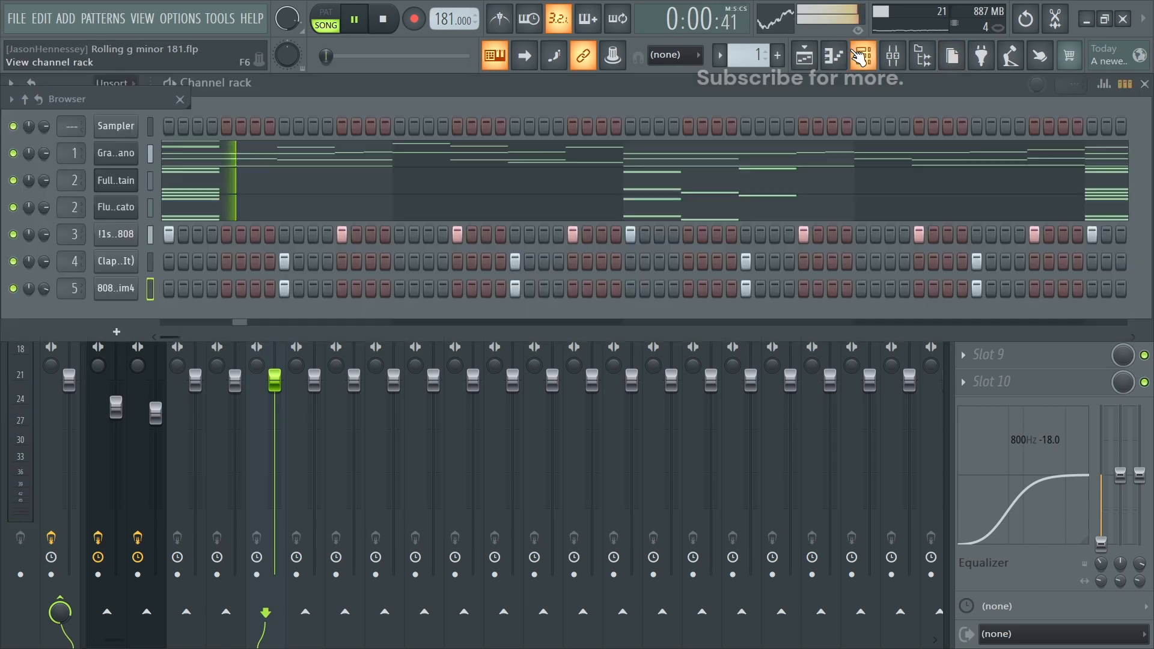
click(114, 290)
click(453, 358)
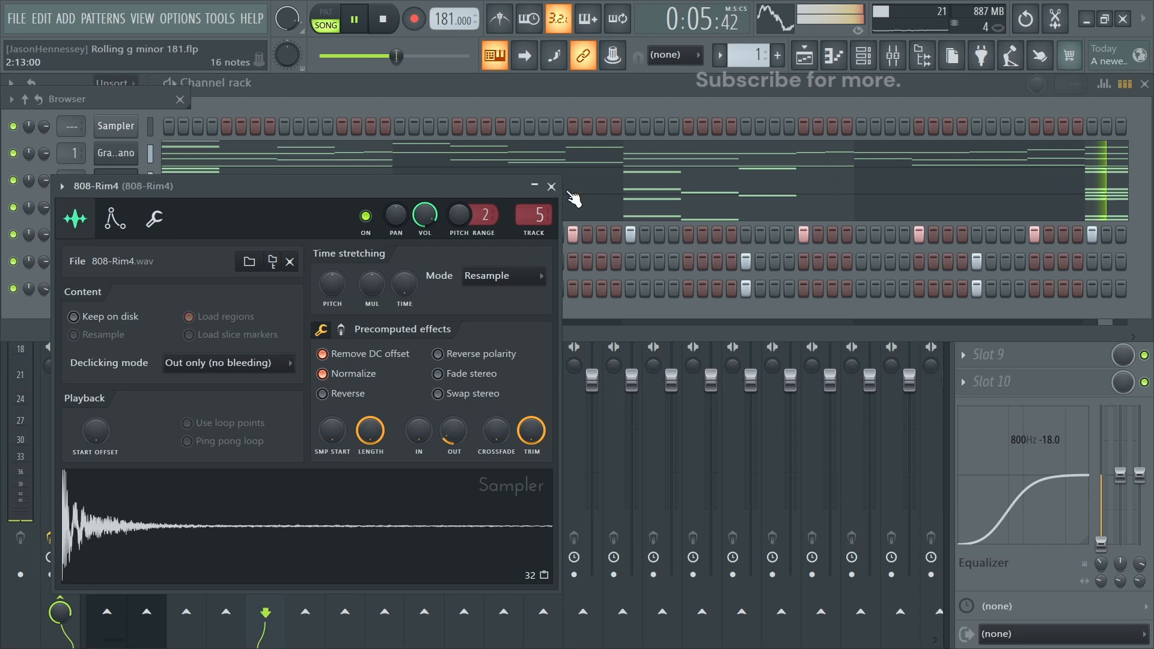
click(551, 186)
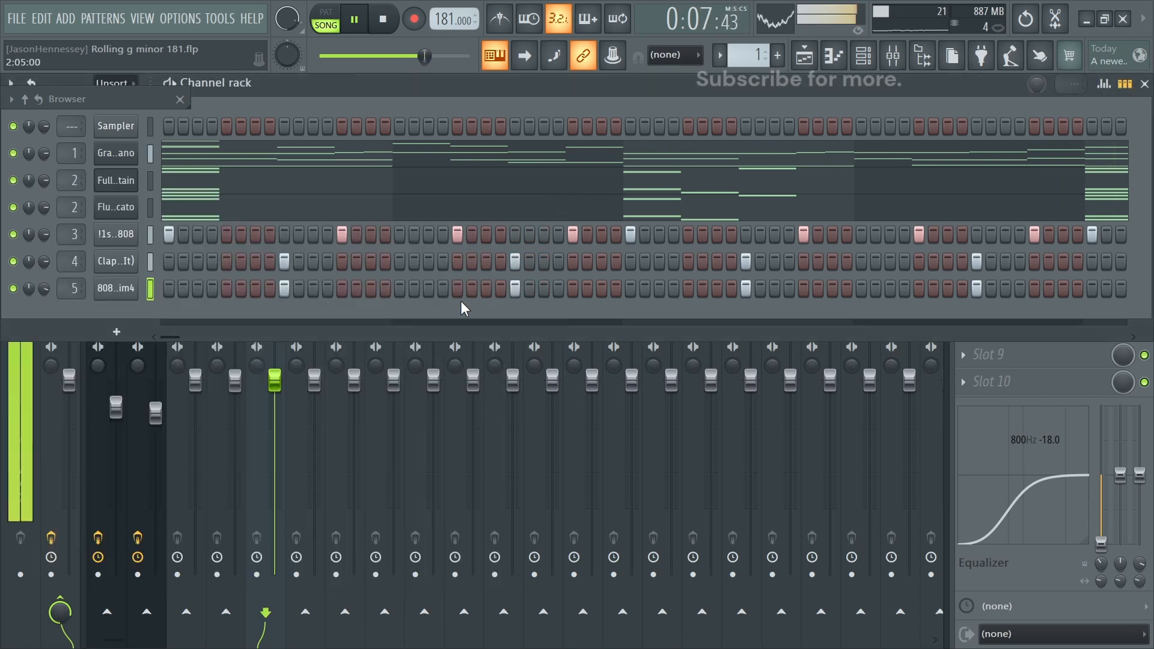
key(space)
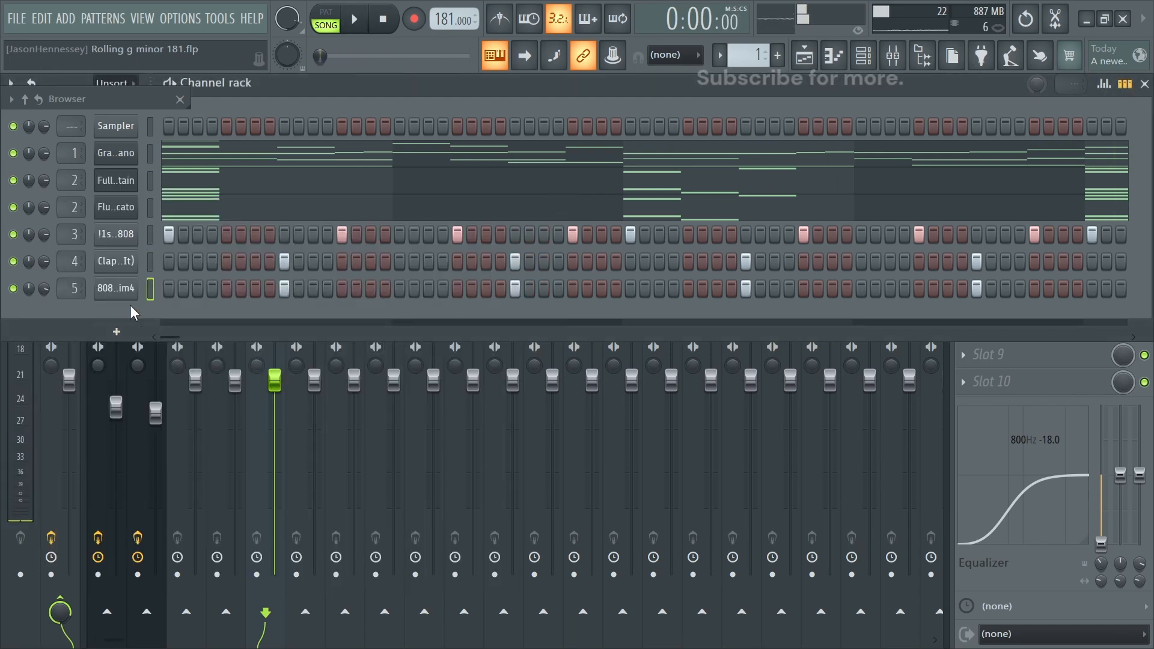
Step: Play the loop with 808-Rim4's current settings, and again with Reverse polarity enabled, to compare the rim with the clap
click(107, 290)
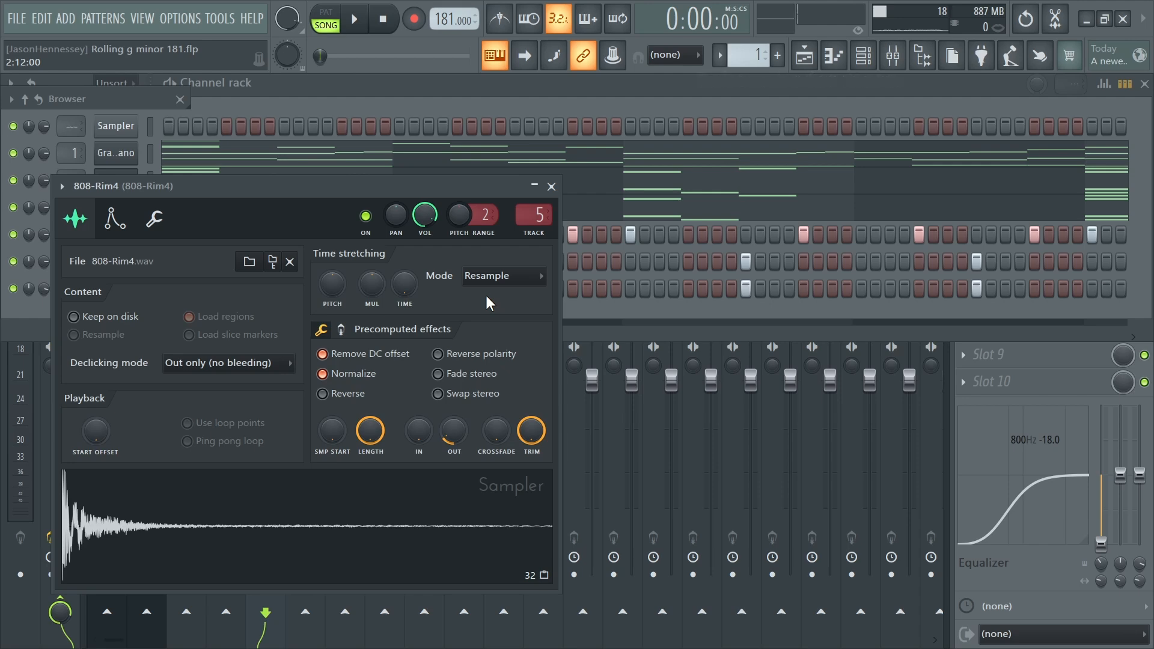
key(space)
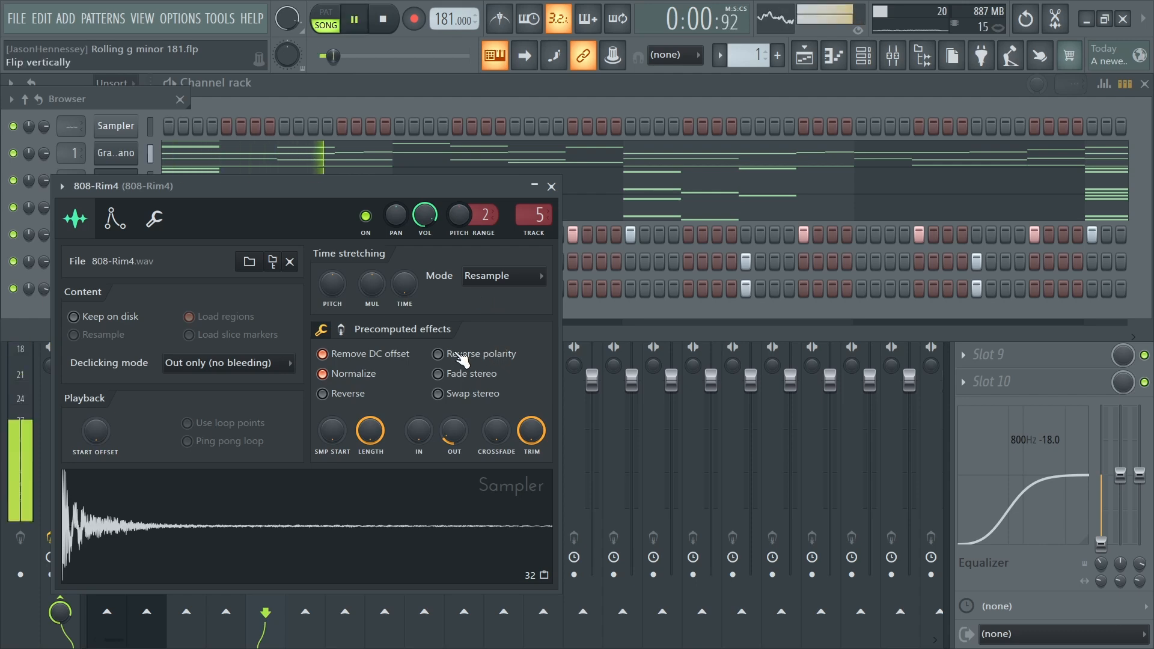
key(space)
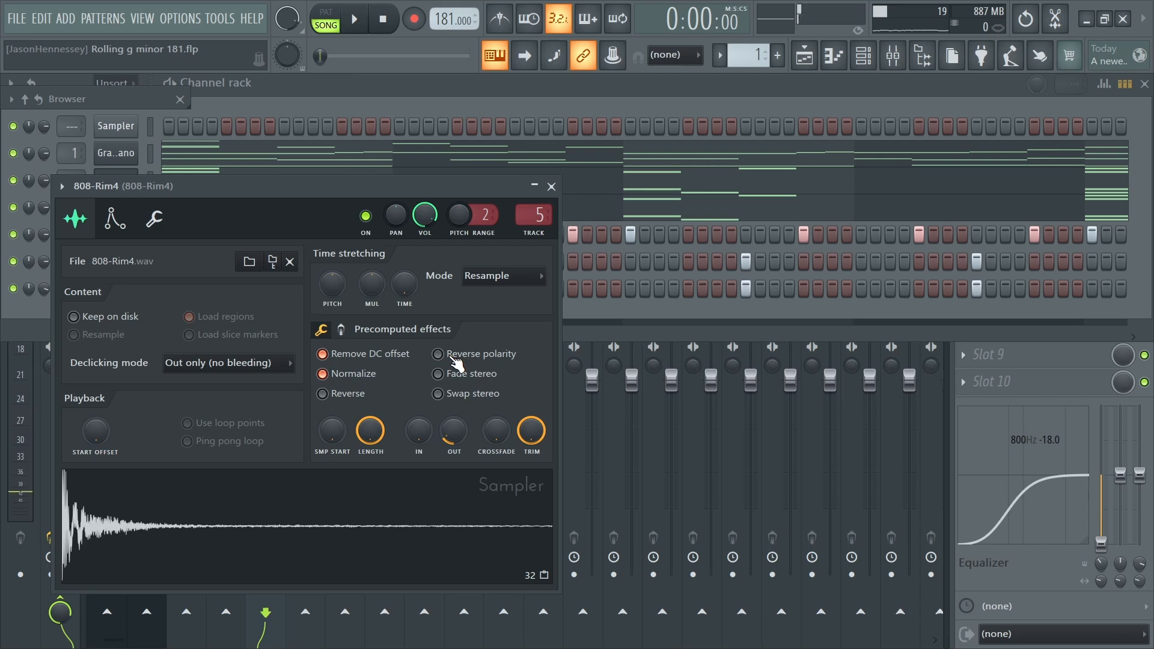
click(438, 354)
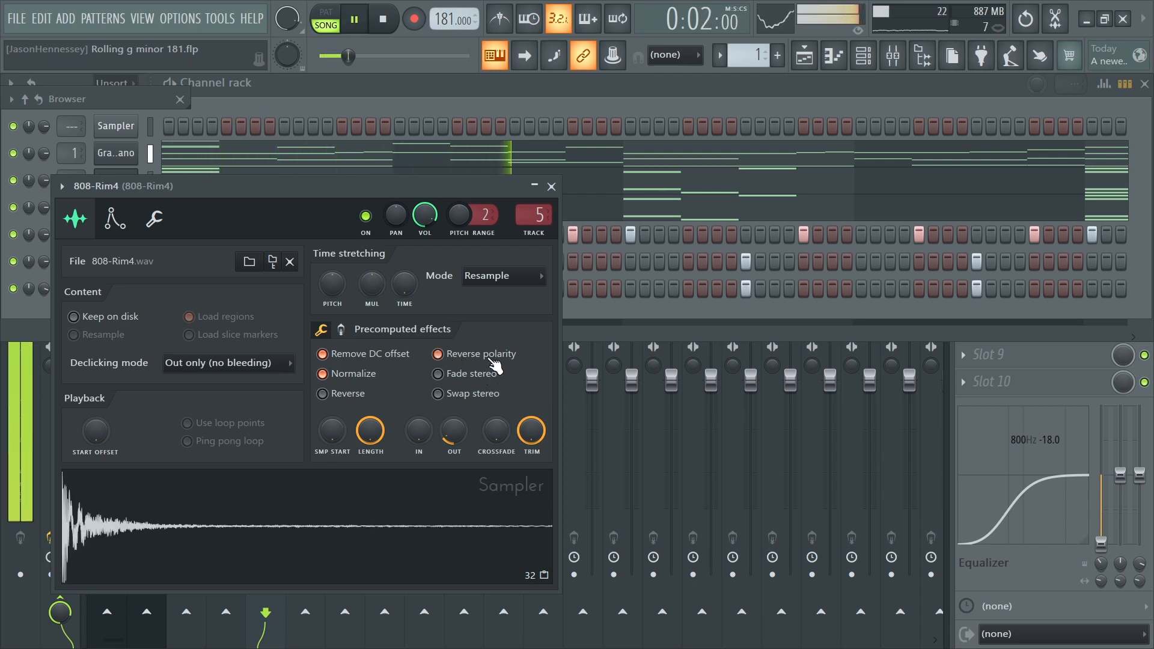
key(space)
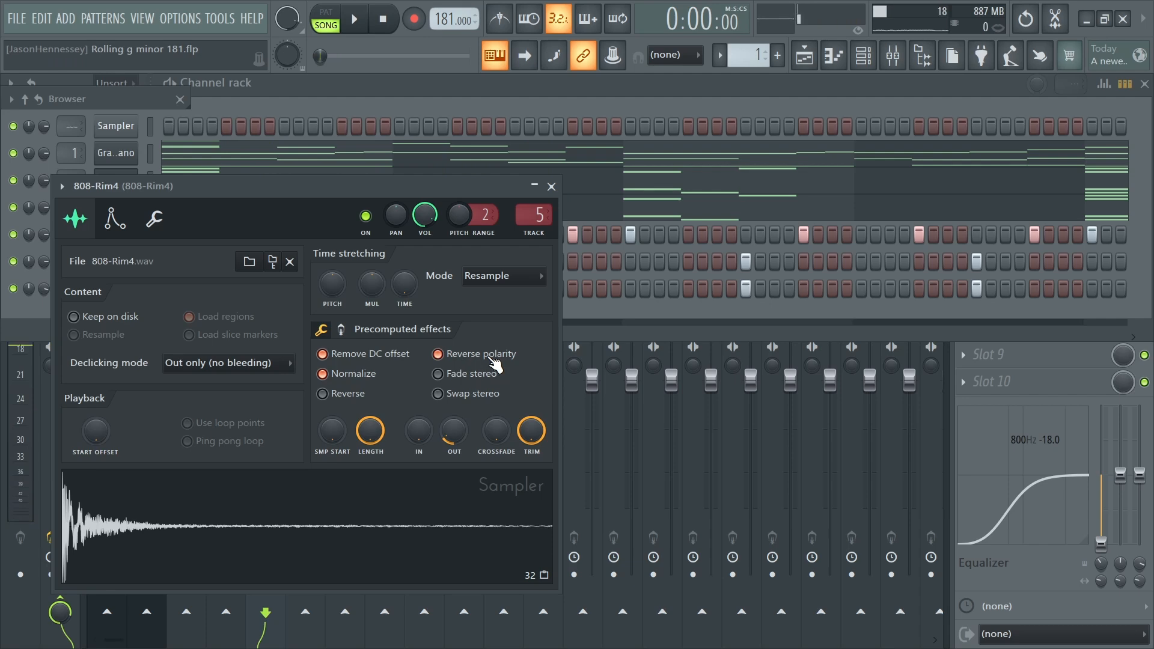
Step: Play the loop once with 808-Rim4's Reverse polarity off for comparison, and switch the option back on
click(481, 359)
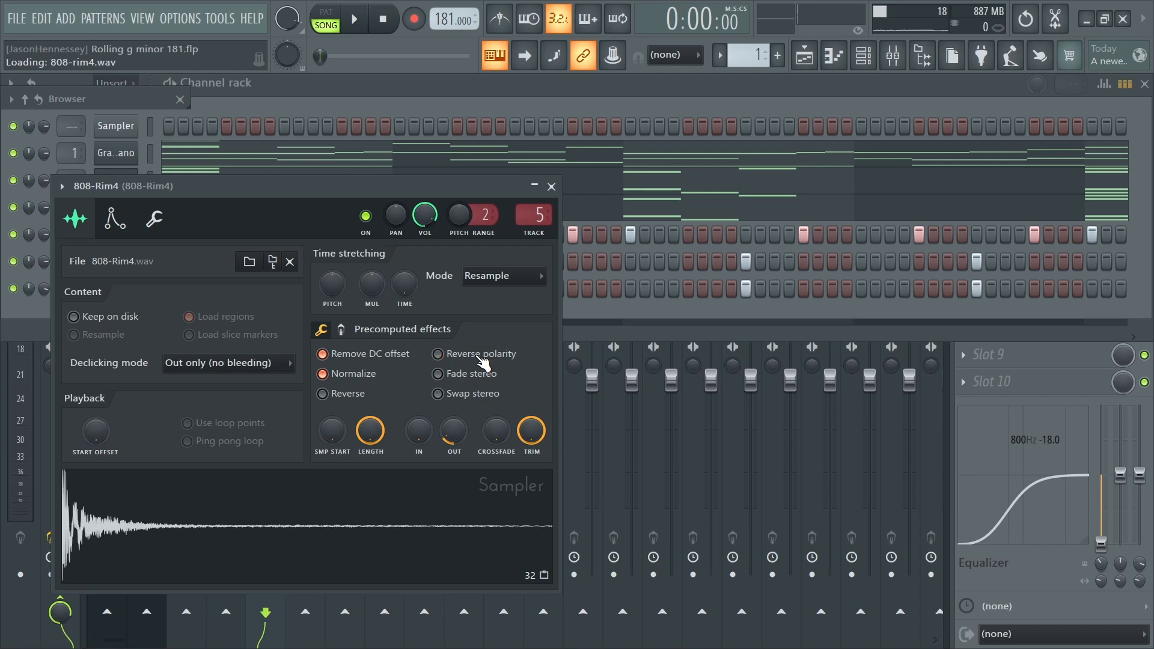
key(space)
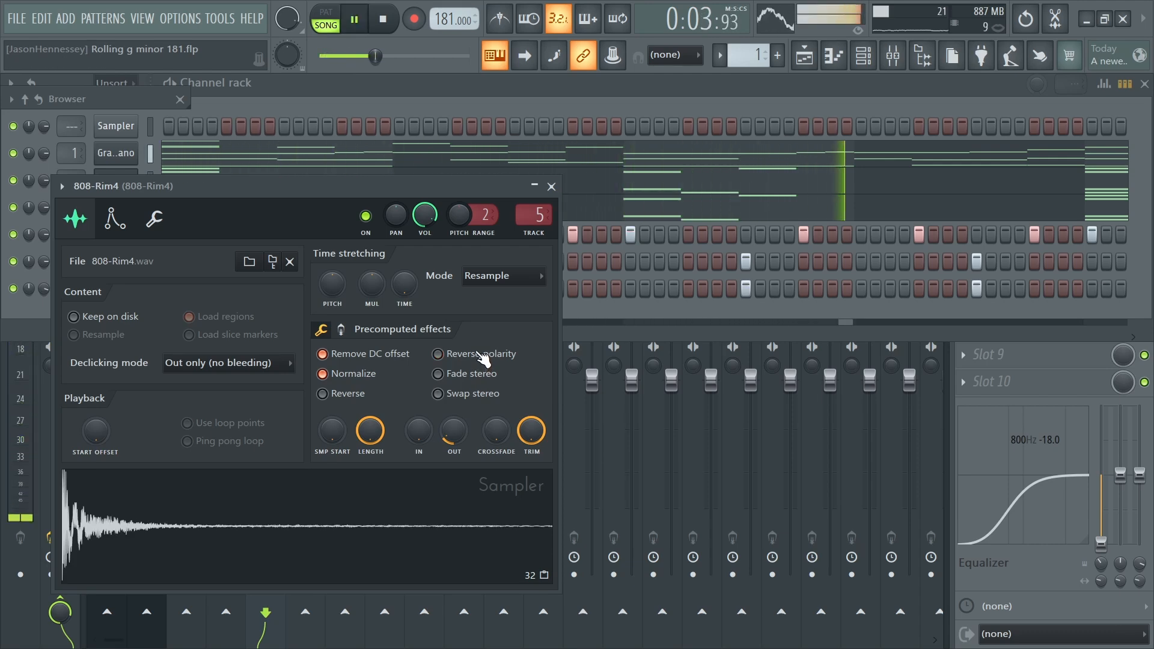
key(space)
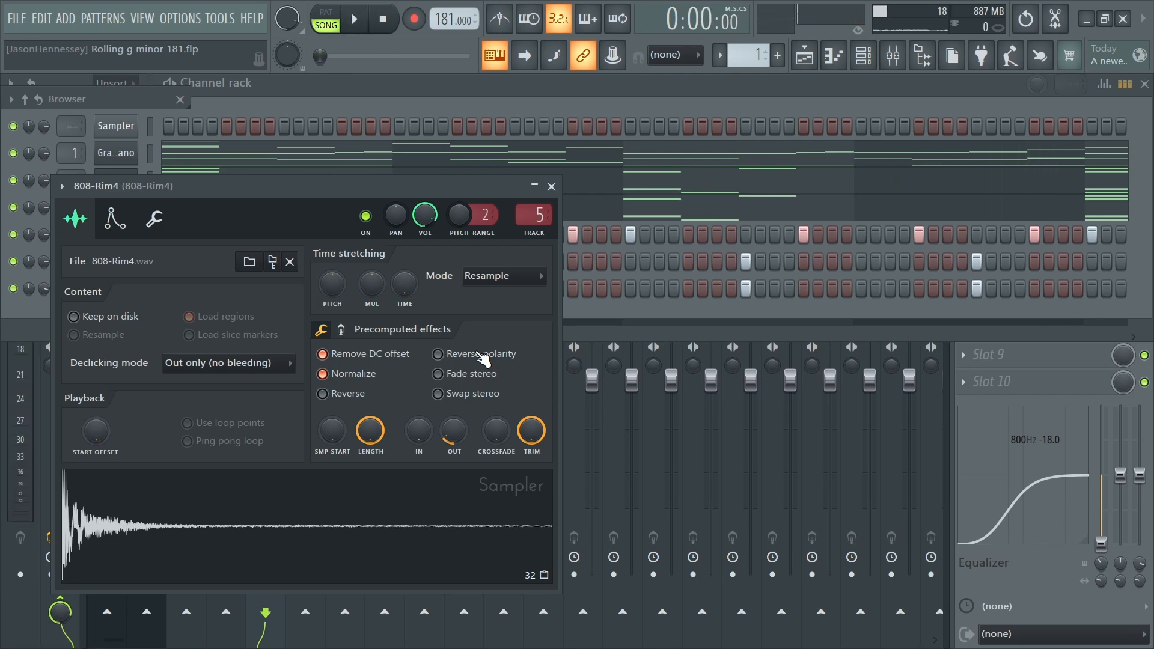
click(482, 358)
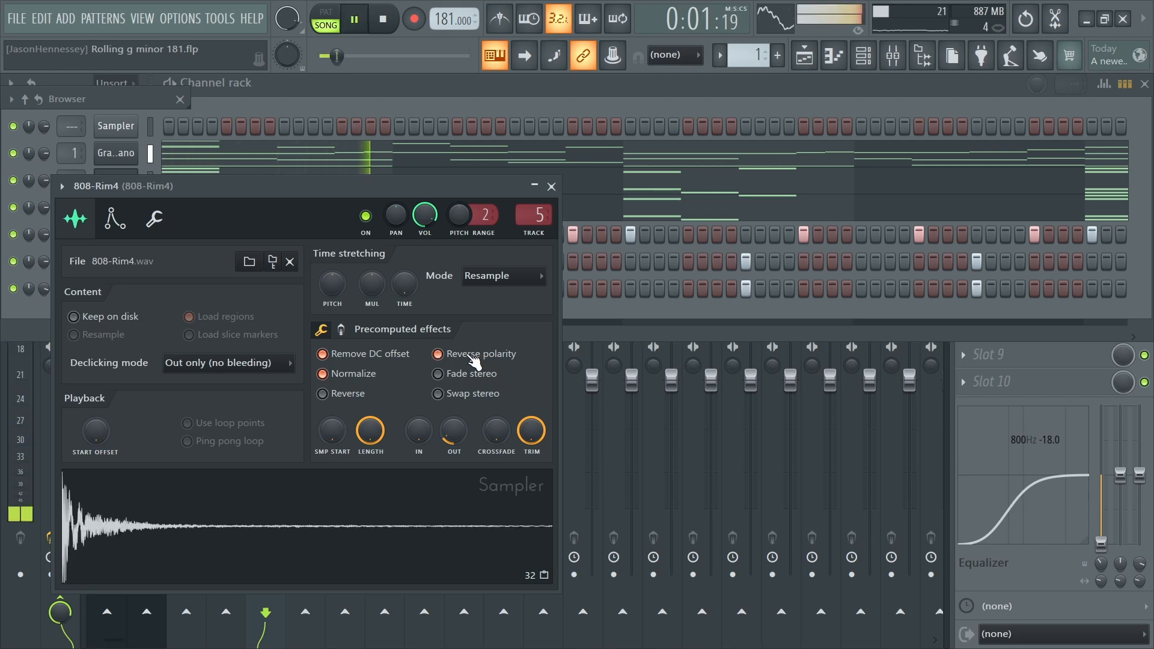
Step: Switch off Reverse polarity again for the 808-Rim4 sample and replay the loop to check the rim
key(space)
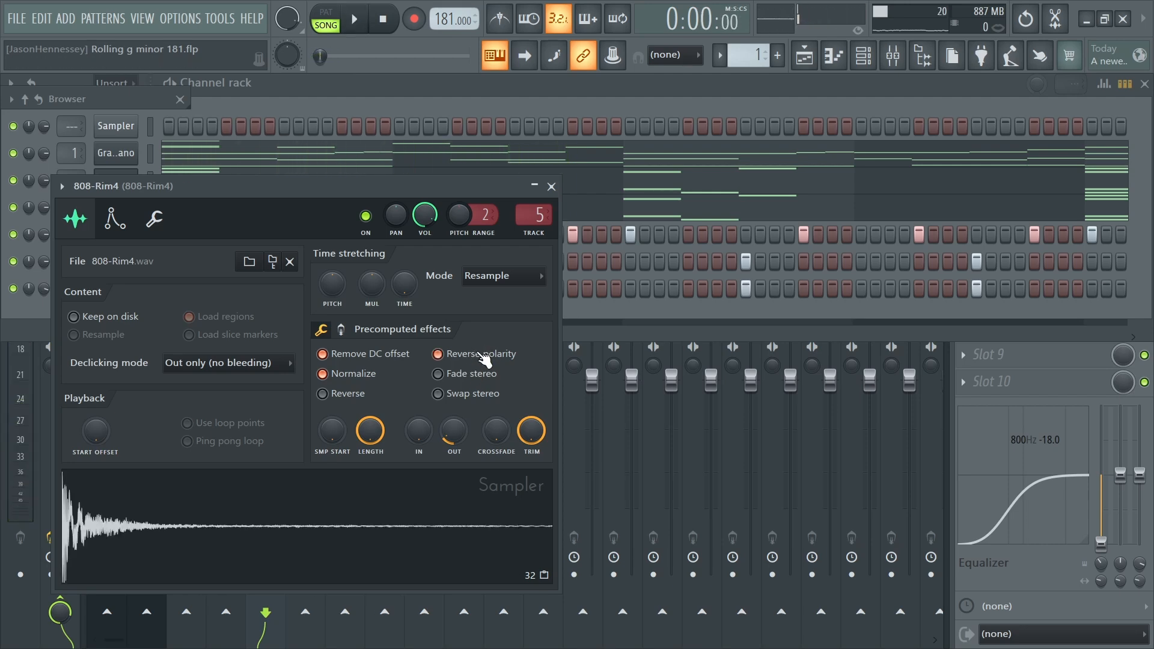
click(484, 359)
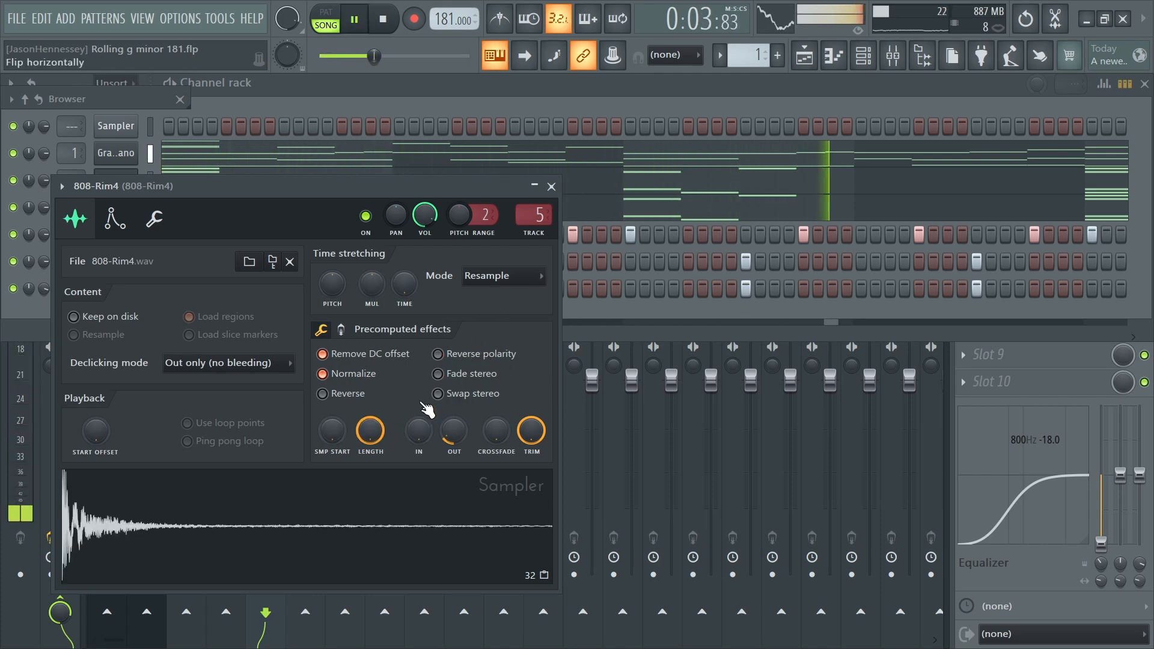
key(space)
key(space)
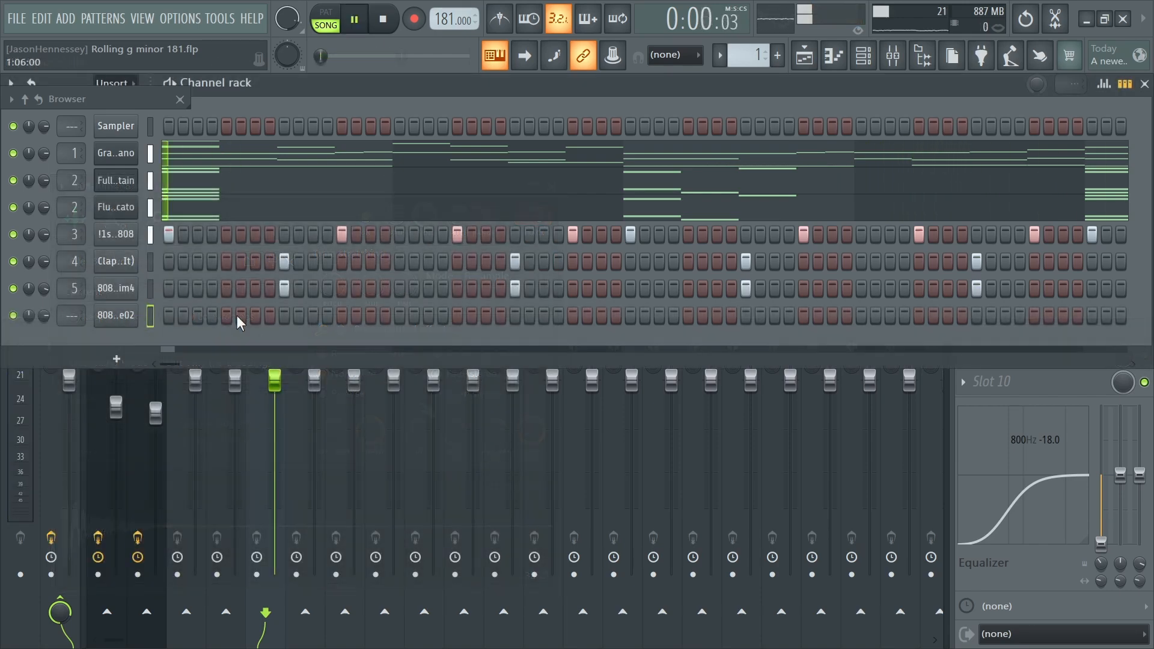
Step: Add an 808-Snare02 hit on step 7 of bar 1 and repeat it at the same position in bar 5
click(256, 315)
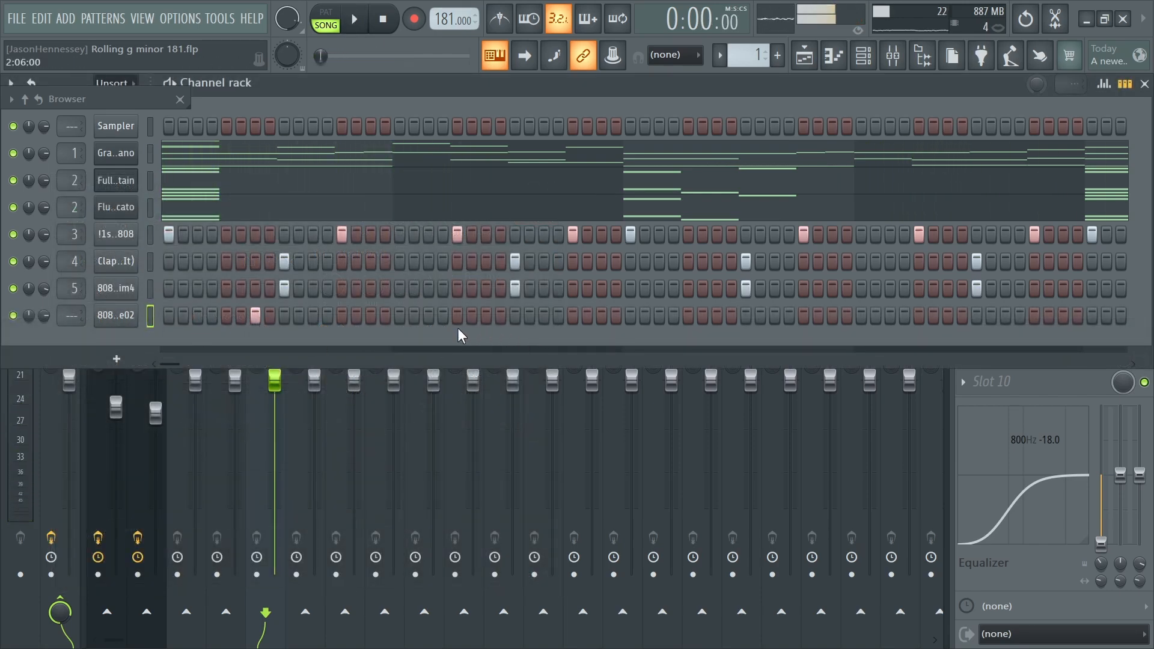
key(space)
key(F7)
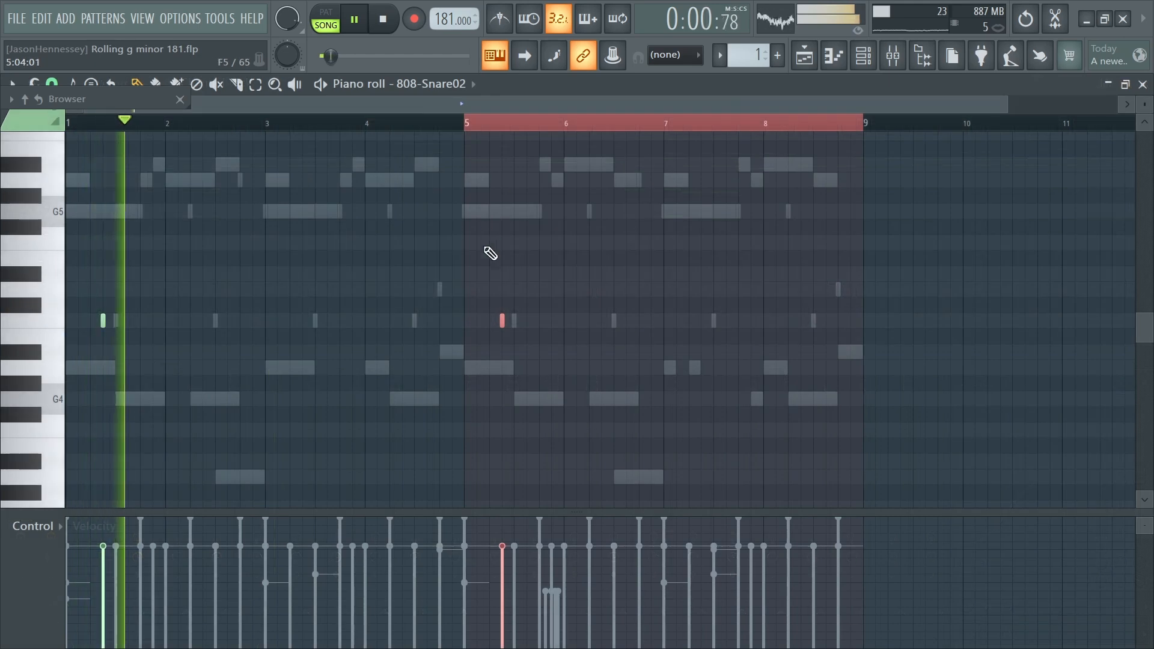
drag(555, 307, 4, 390)
Step: Pan the bar 1 808-Snare02 note far to the left and its bar 5 copy far to the right
scroll(32, 529, down, 2)
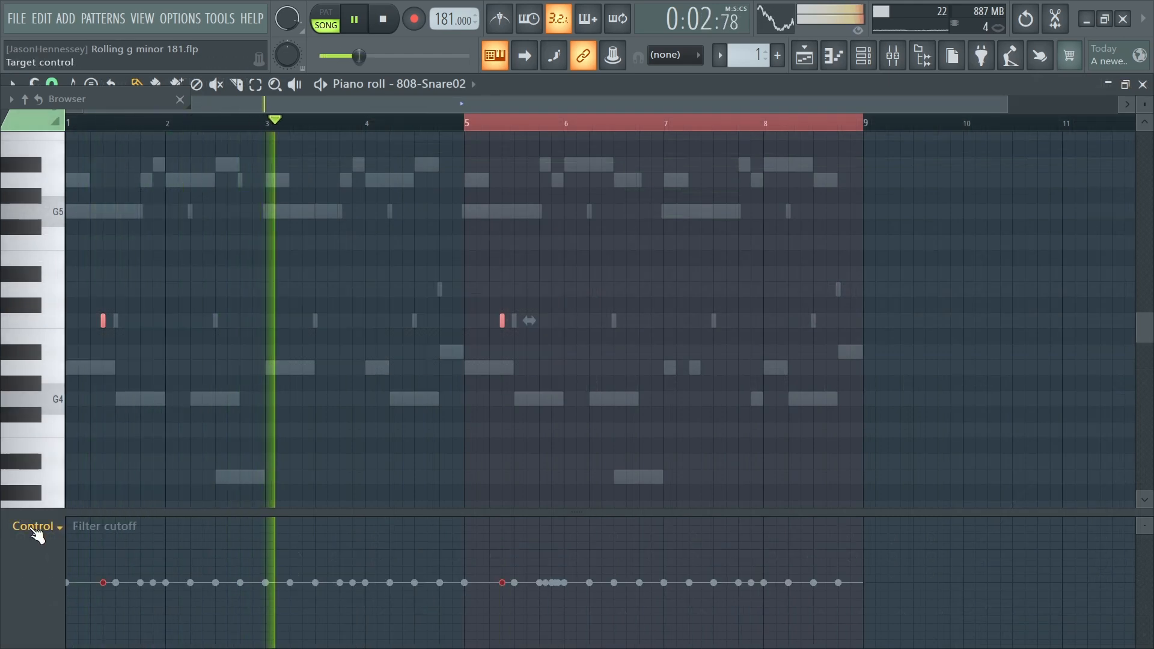
scroll(36, 528, up, 2)
click(103, 625)
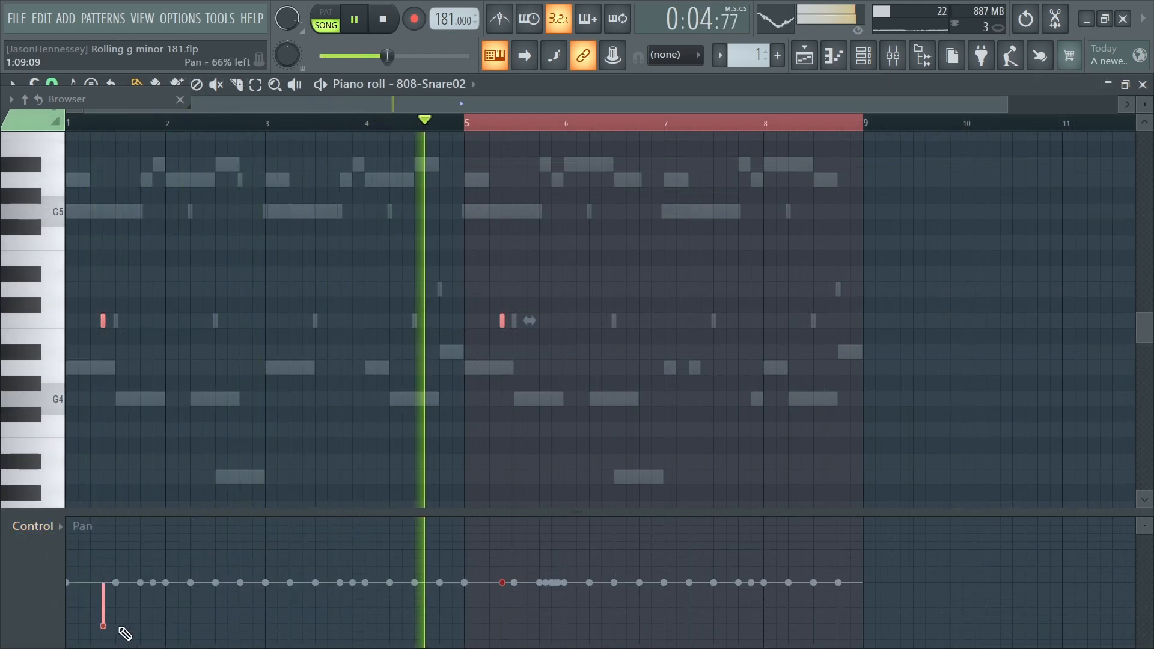
click(124, 634)
key(space)
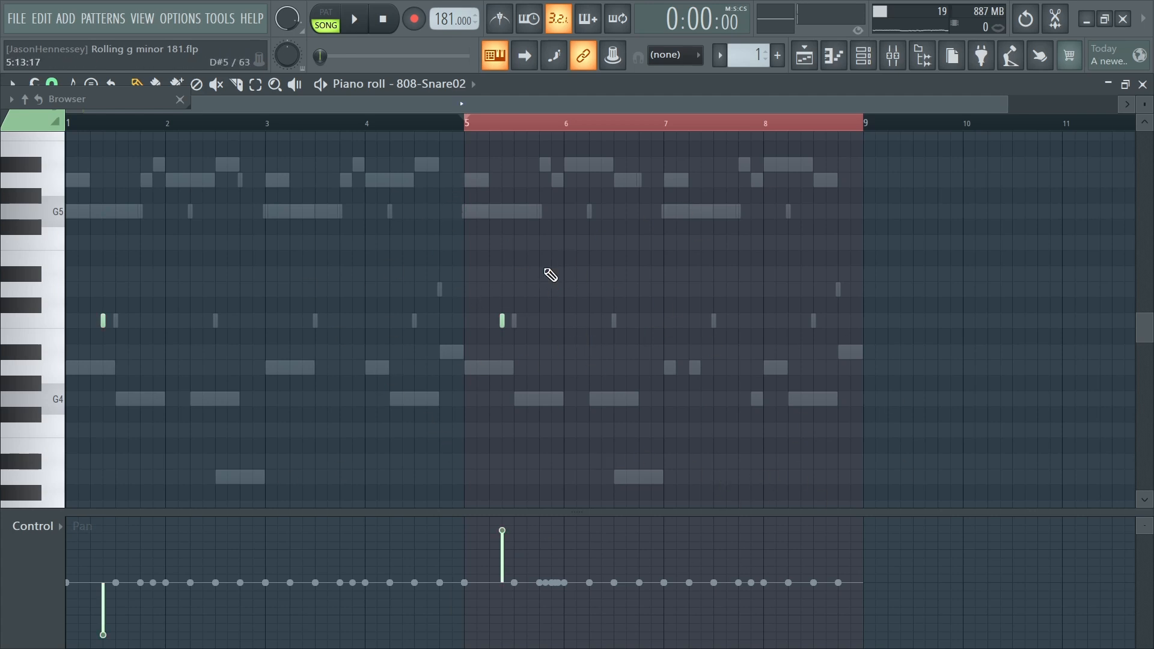
Step: Extend the time selection to all eight bars, play the loop, and route 808-Snare02 to mixer track 6
drag(478, 129, 68, 125)
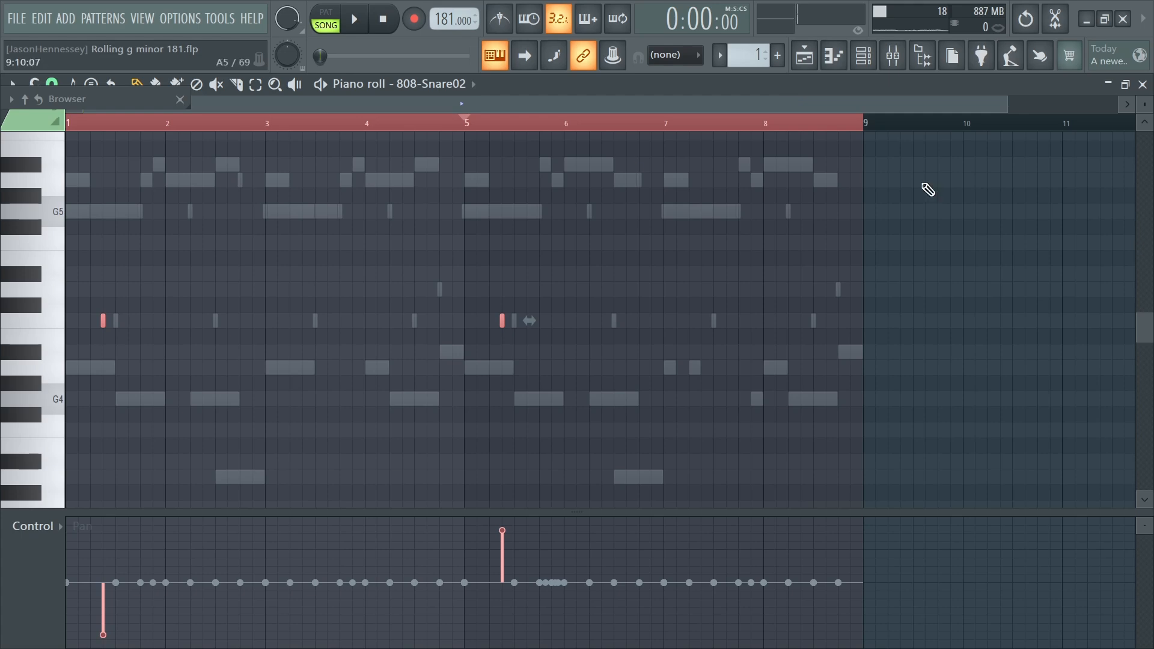
key(space)
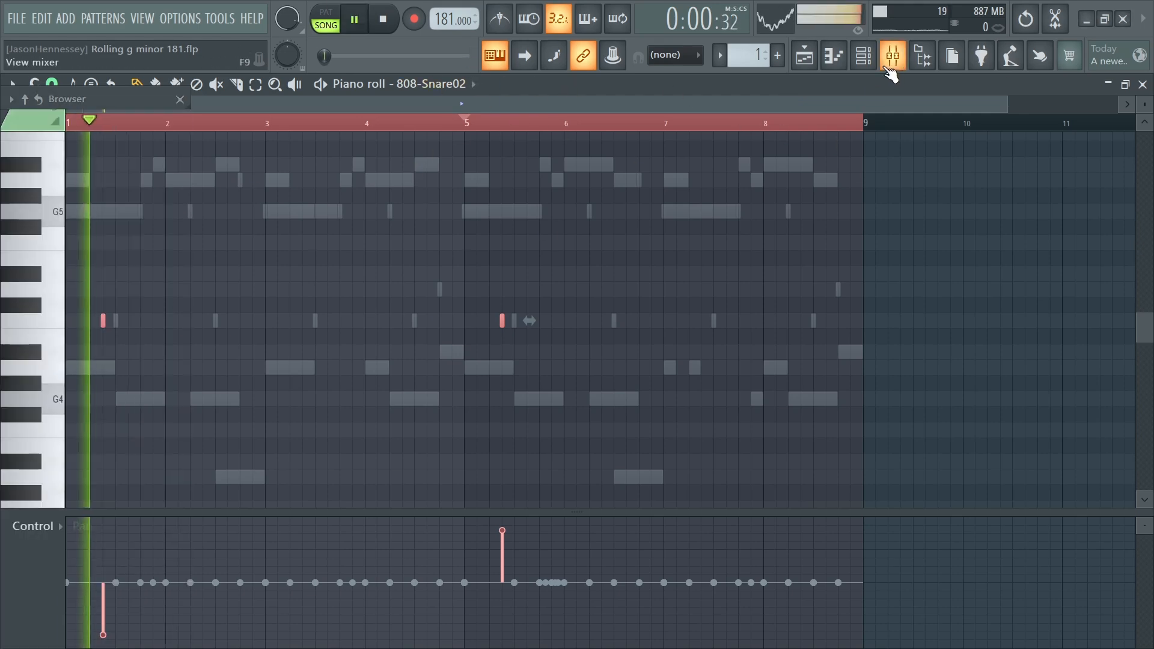
click(863, 56)
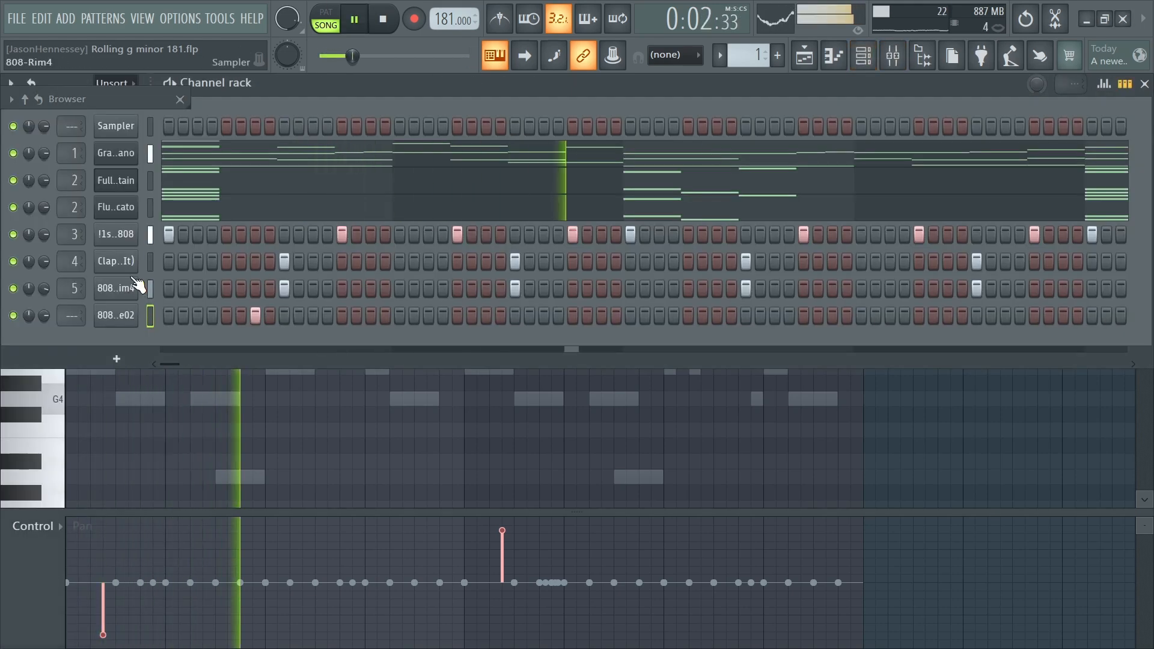
click(71, 315)
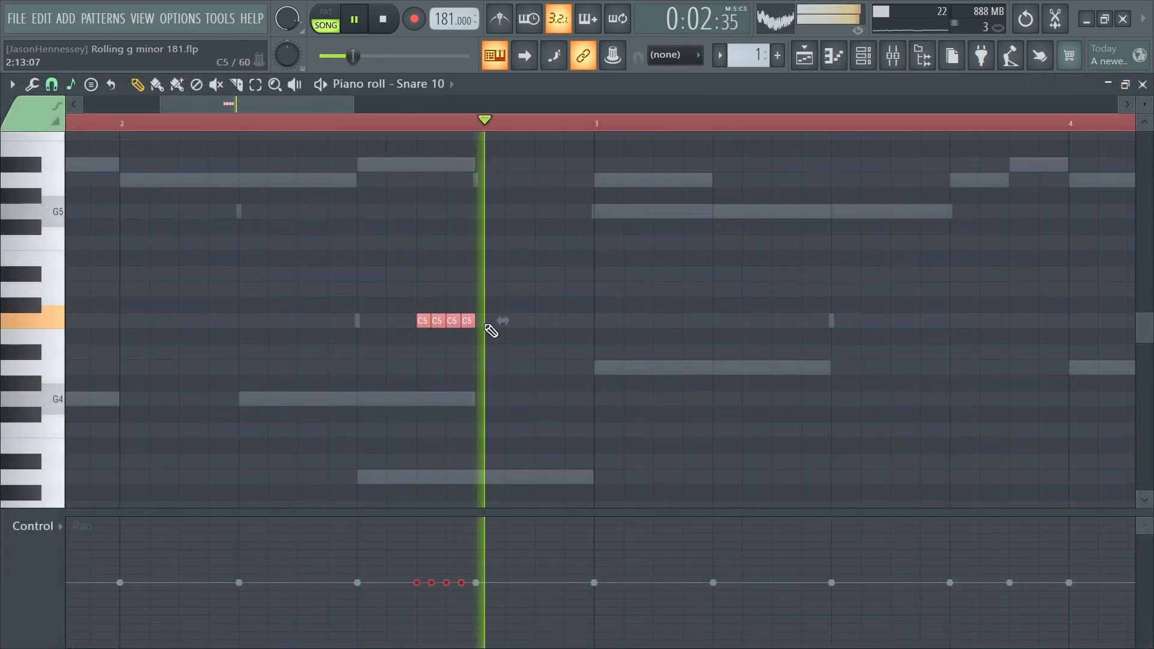
Step: Pan the four Snare 10 roll notes alternately left and right, and ramp their velocities upward
mouse_move(408, 625)
mouse_down()
mouse_move(425, 536)
mouse_move(438, 546)
mouse_move(454, 636)
mouse_move(489, 580)
mouse_move(493, 543)
mouse_move(478, 529)
mouse_up()
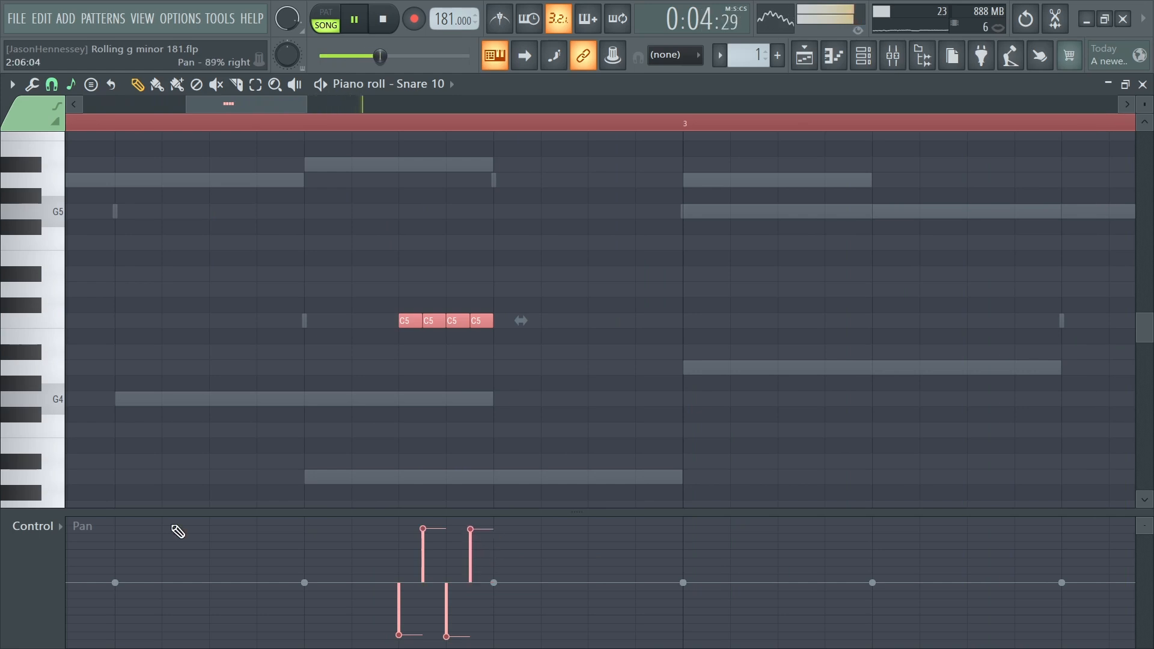
right_click(24, 537)
key(space)
scroll(416, 414, down, 4)
key(space)
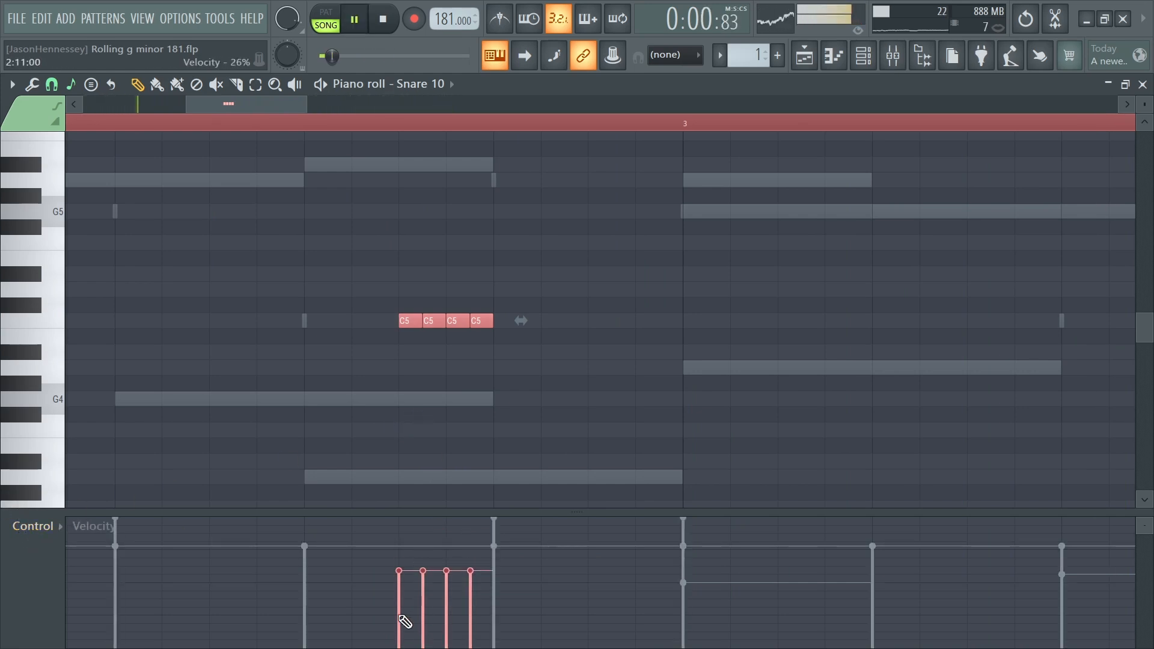
mouse_move(401, 623)
mouse_down()
mouse_move(523, 543)
mouse_move(500, 561)
mouse_up()
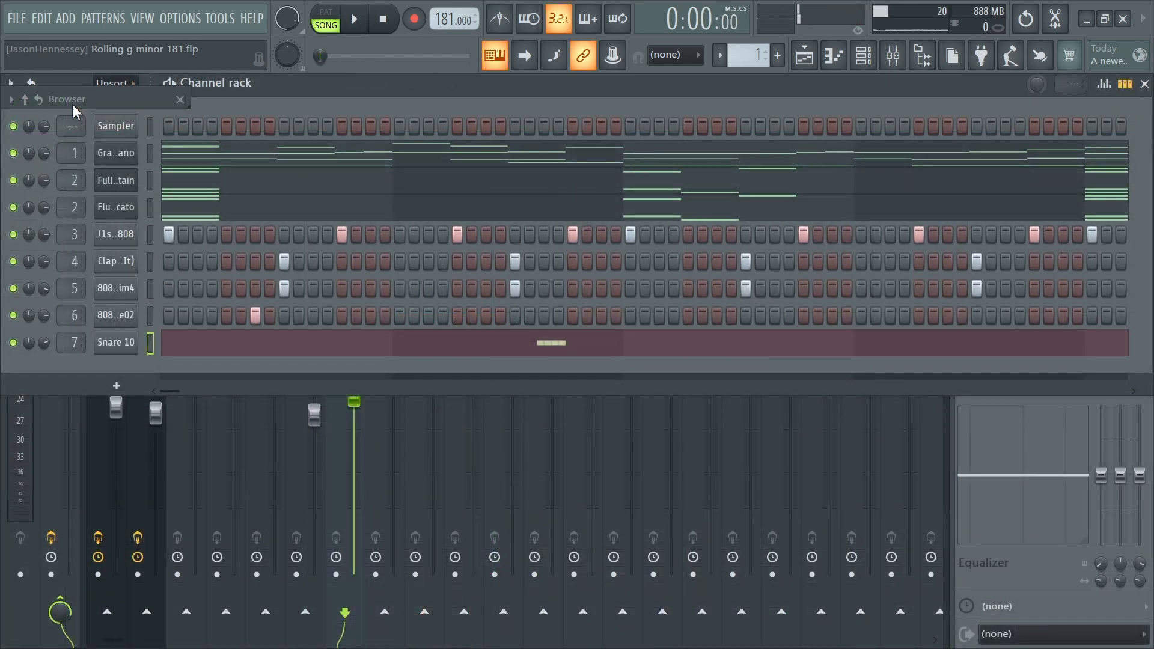
Step: Add HOME (KOD) OH and BLESSINGS CRASH from the Open Hats & Crashes folder, with the open hat on step 17 and the crash on step 1
mouse_move(72, 106)
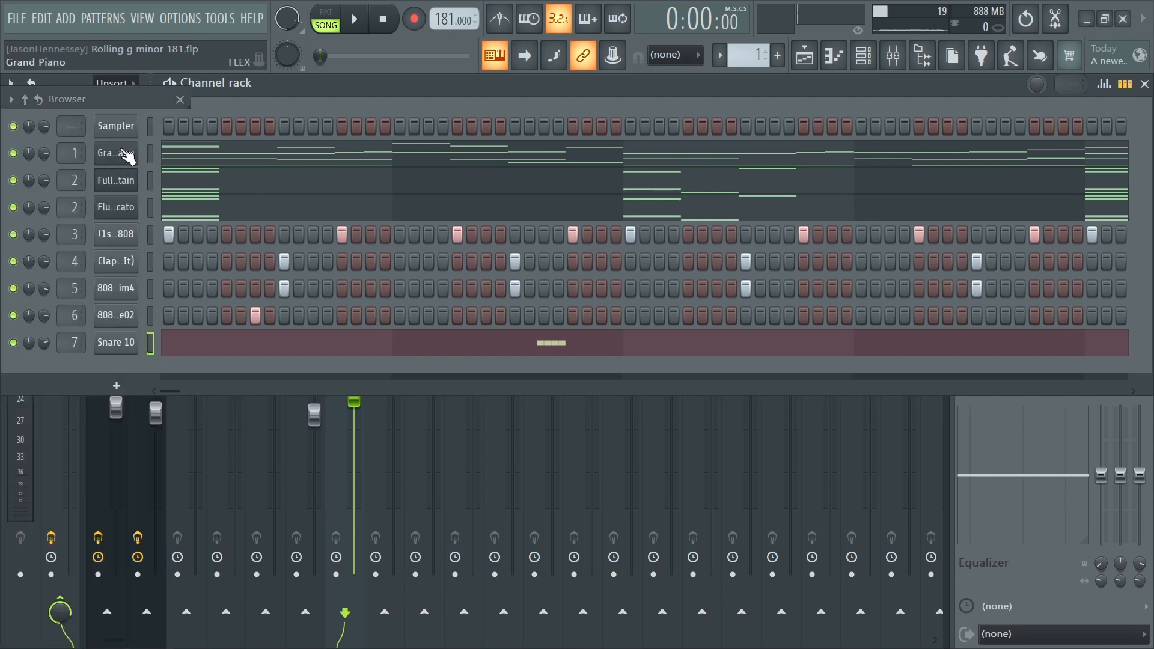
mouse_move(36, 115)
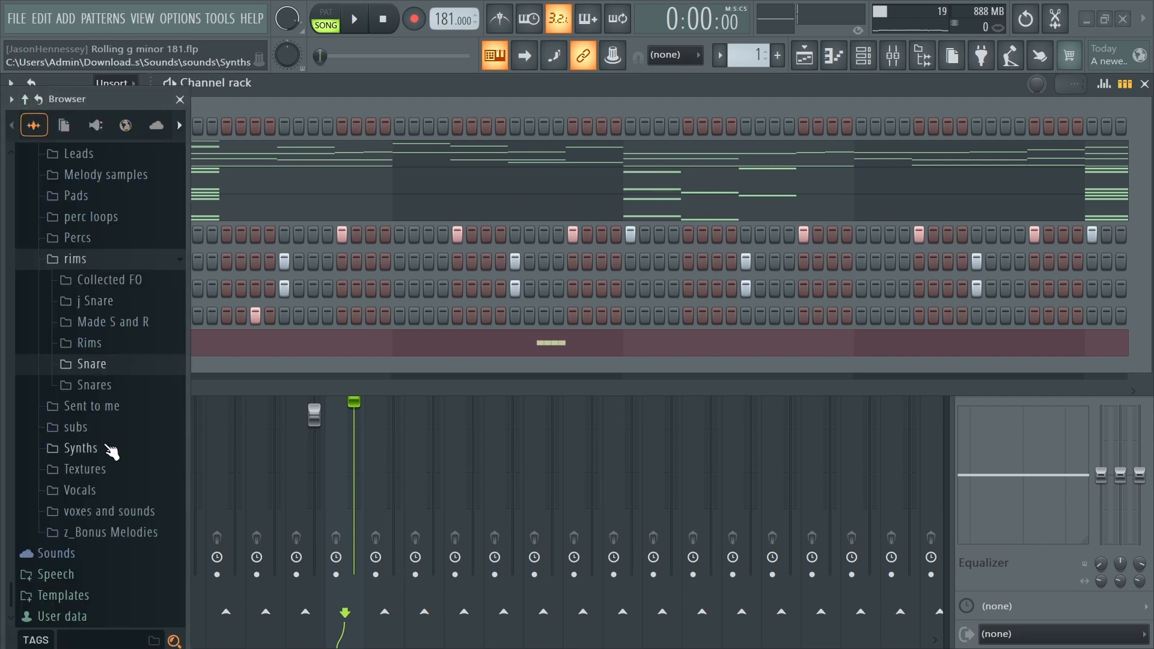
scroll(72, 367, up, 4)
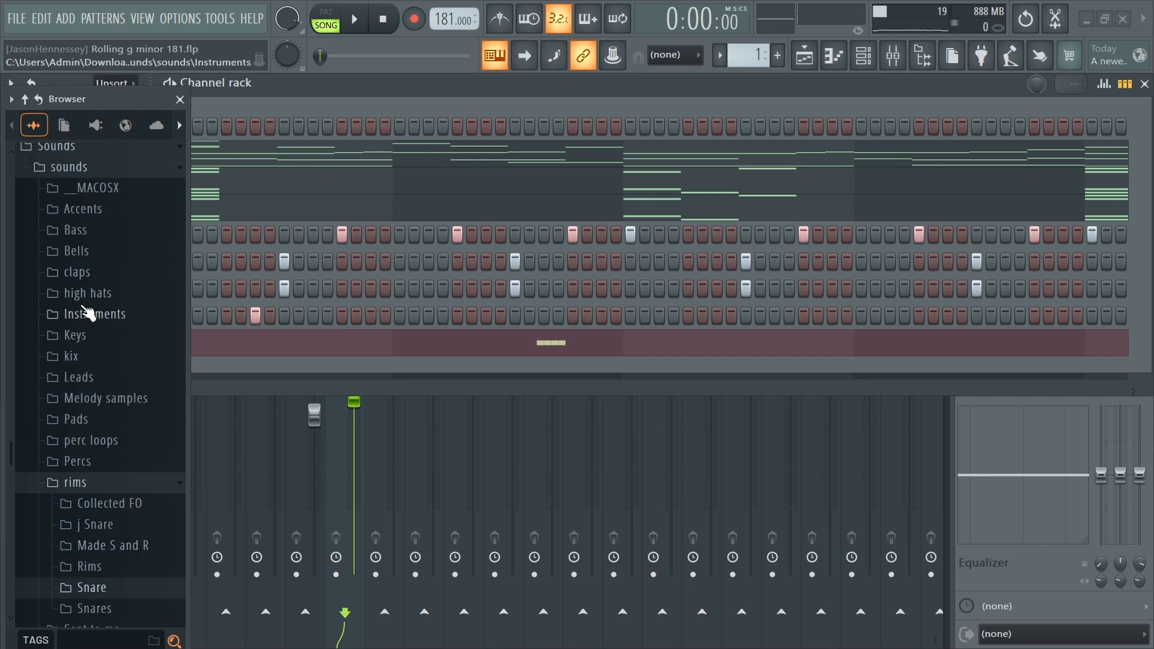
click(87, 313)
scroll(90, 243, up, 2)
click(102, 244)
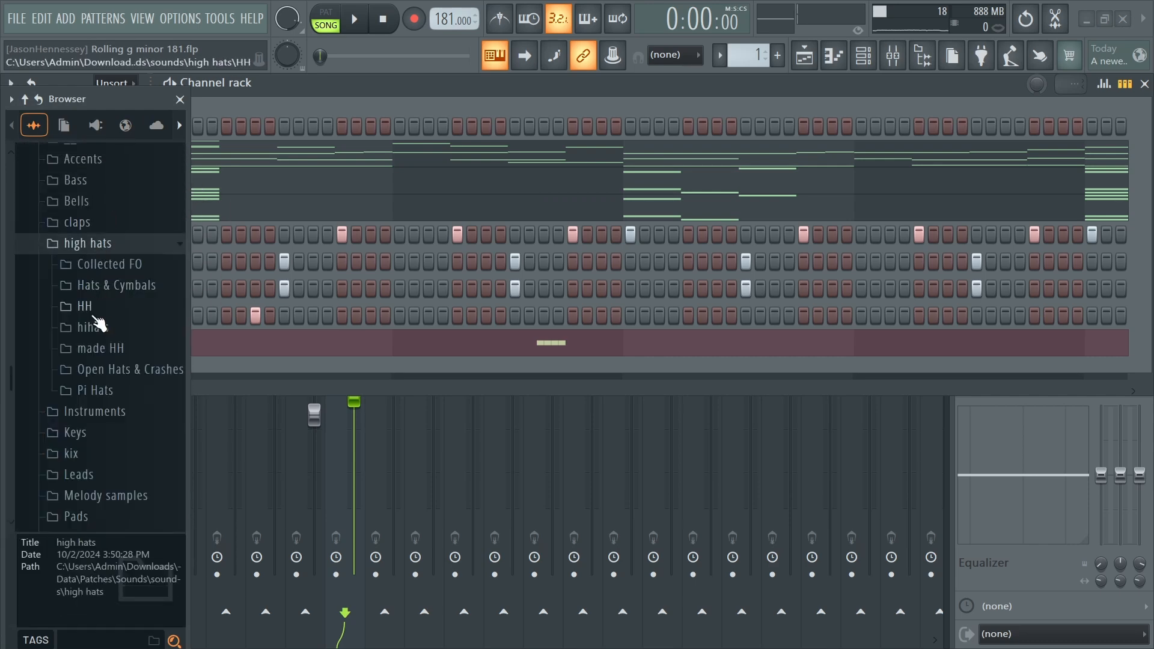
click(90, 369)
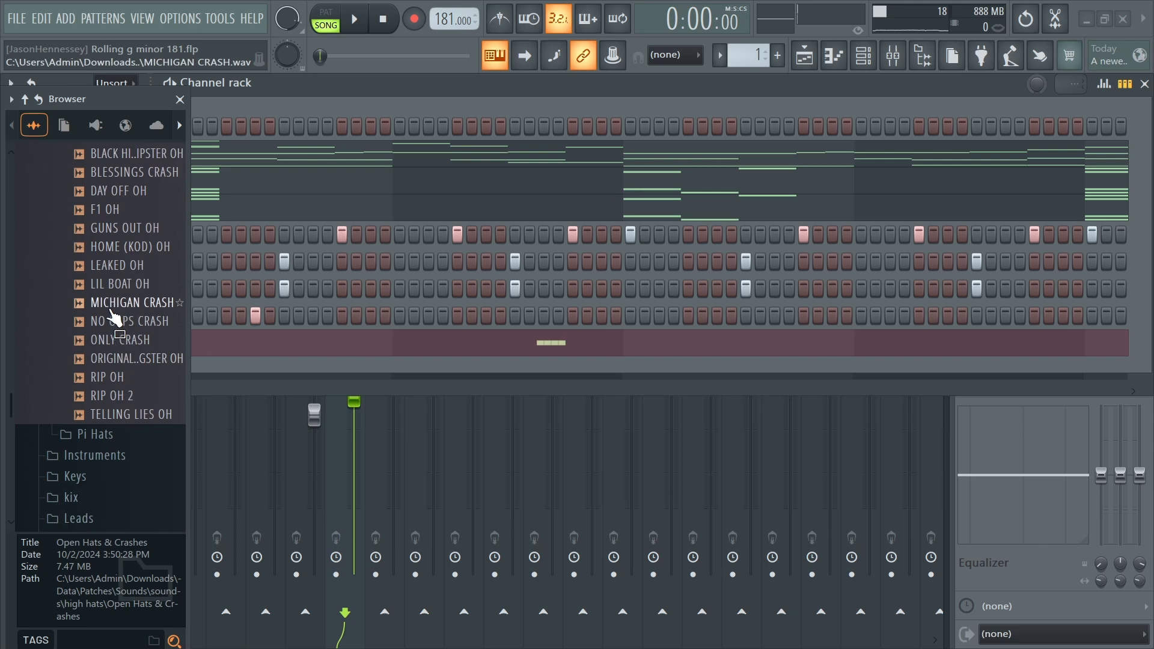
scroll(117, 307, up, 2)
drag(113, 284, 401, 371)
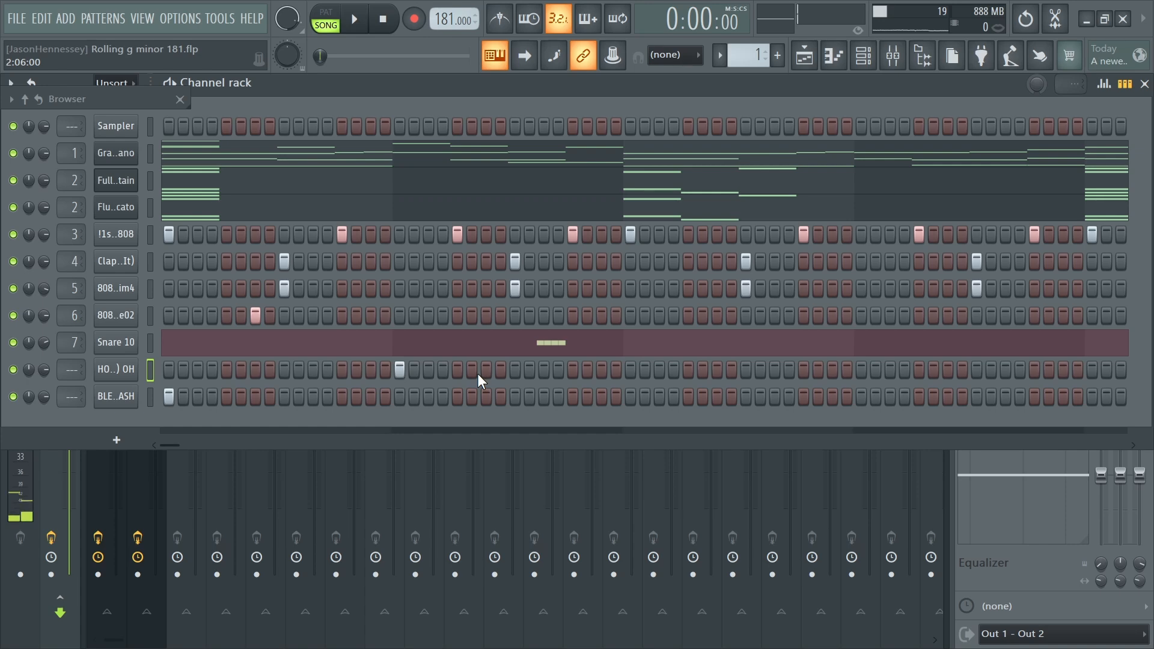
Step: Play the loop, and copy the HOME (KOD) OH note from the start of bar 2 to the start of bar 6
key(space)
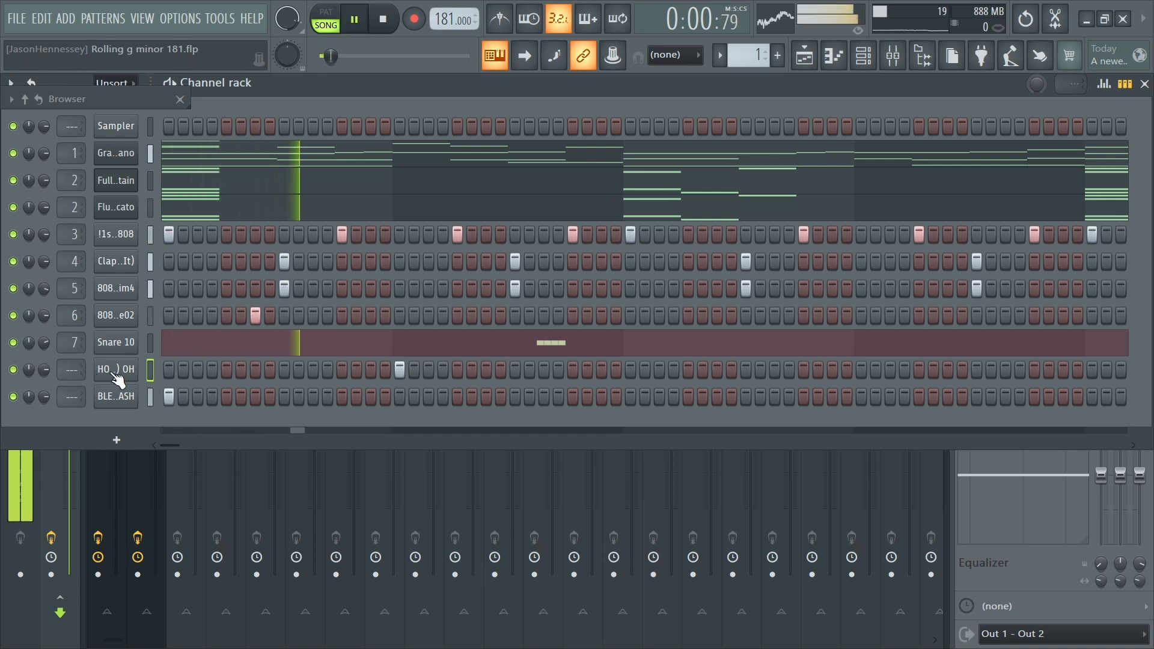
right_click(120, 370)
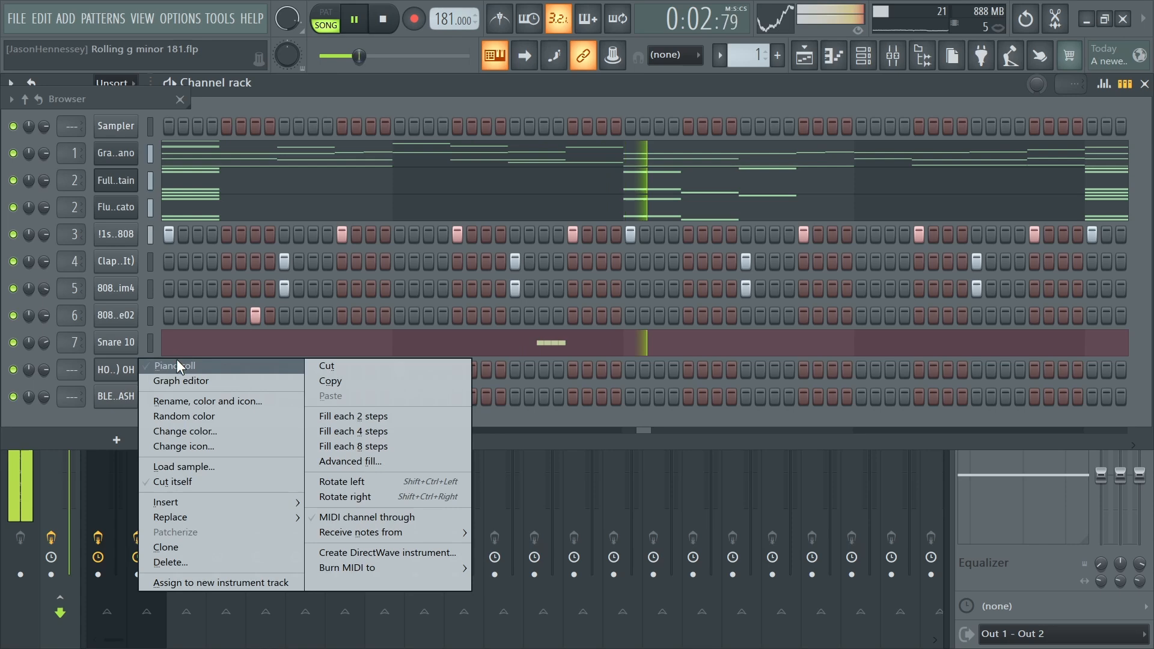
click(175, 363)
key(space)
drag(778, 124, 452, 158)
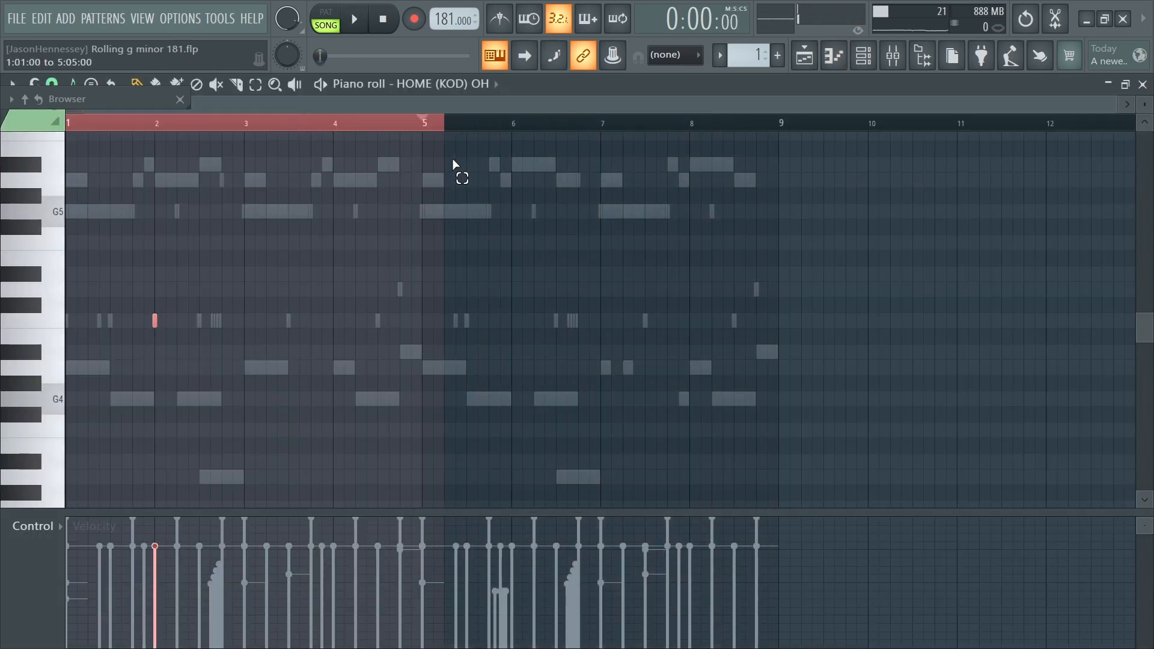
key(ctrl+b)
drag(669, 258, 5, 462)
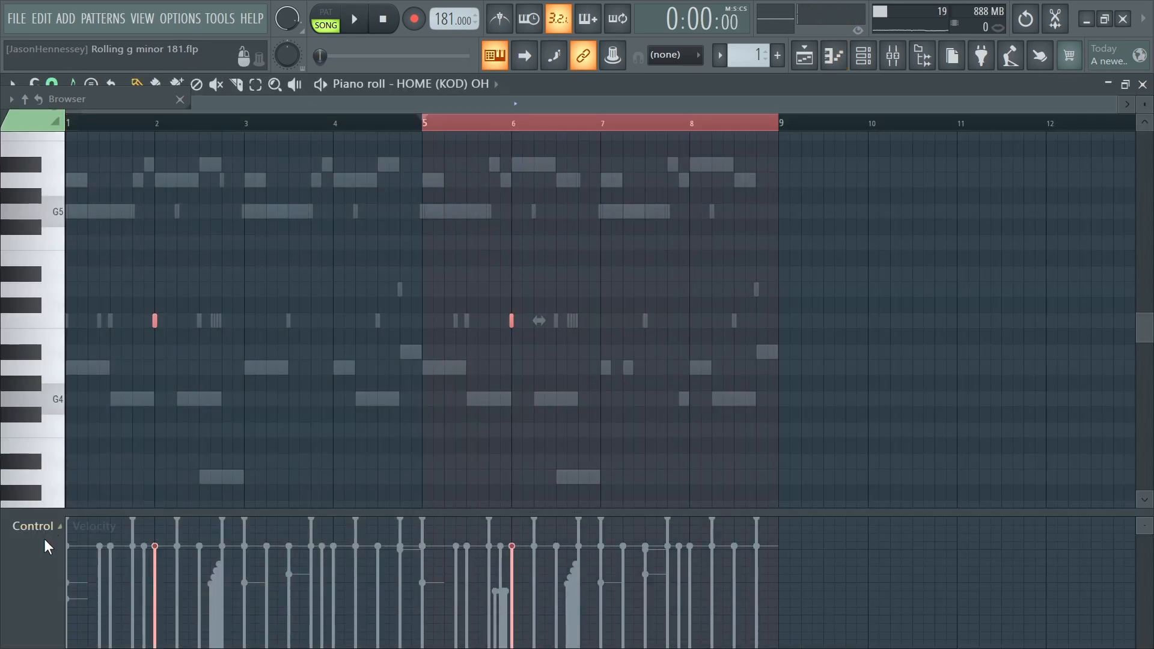
Step: Pan the bar 2 HOME (KOD) OH note right and the bar 6 note left
scroll(36, 534, up, 1)
drag(155, 515, 155, 530)
click(156, 544)
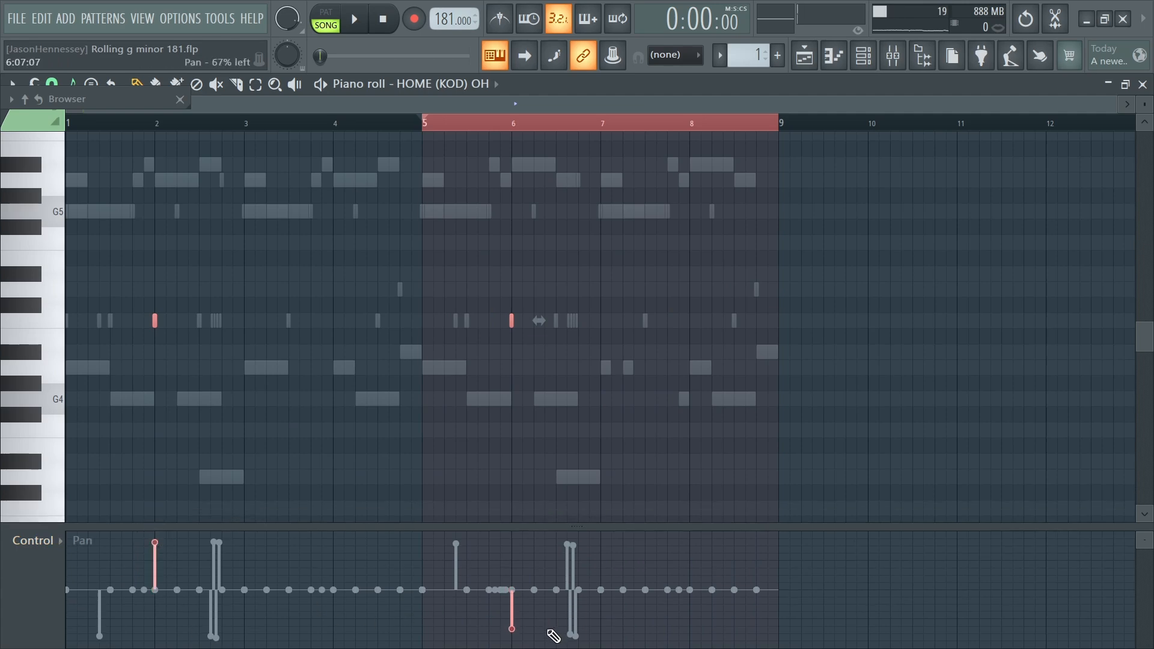
Step: Add the 808-HiHats14 sample as a new channel and raise its silence trimming threshold
drag(857, 96, 123, 359)
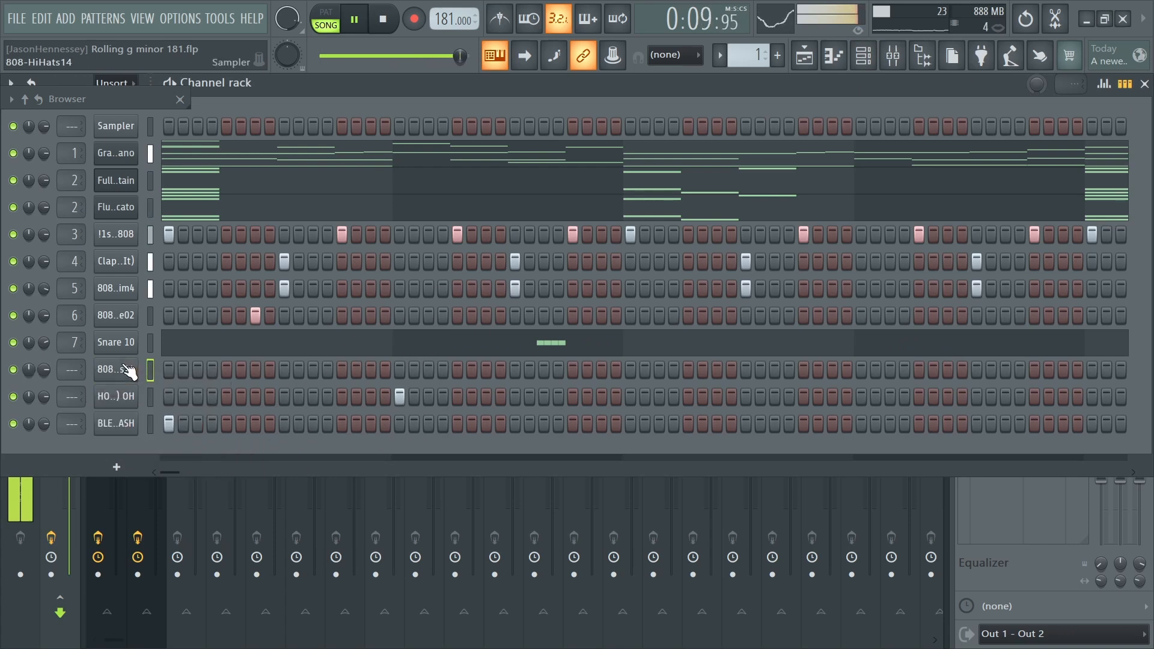
click(128, 370)
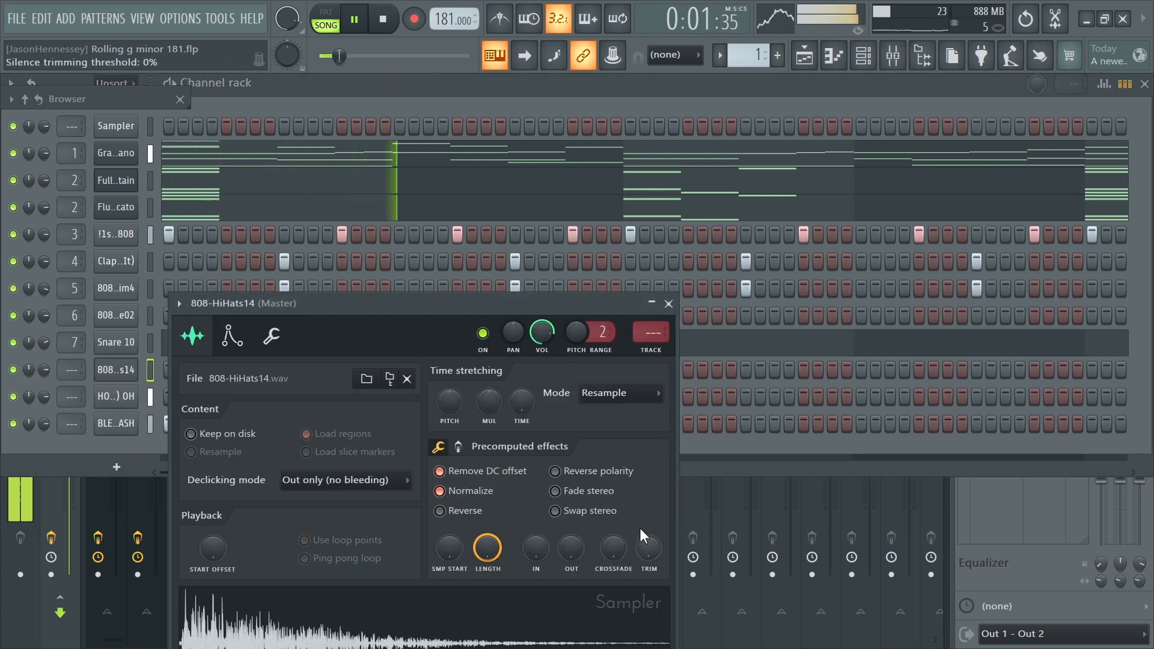
drag(648, 545, 647, 463)
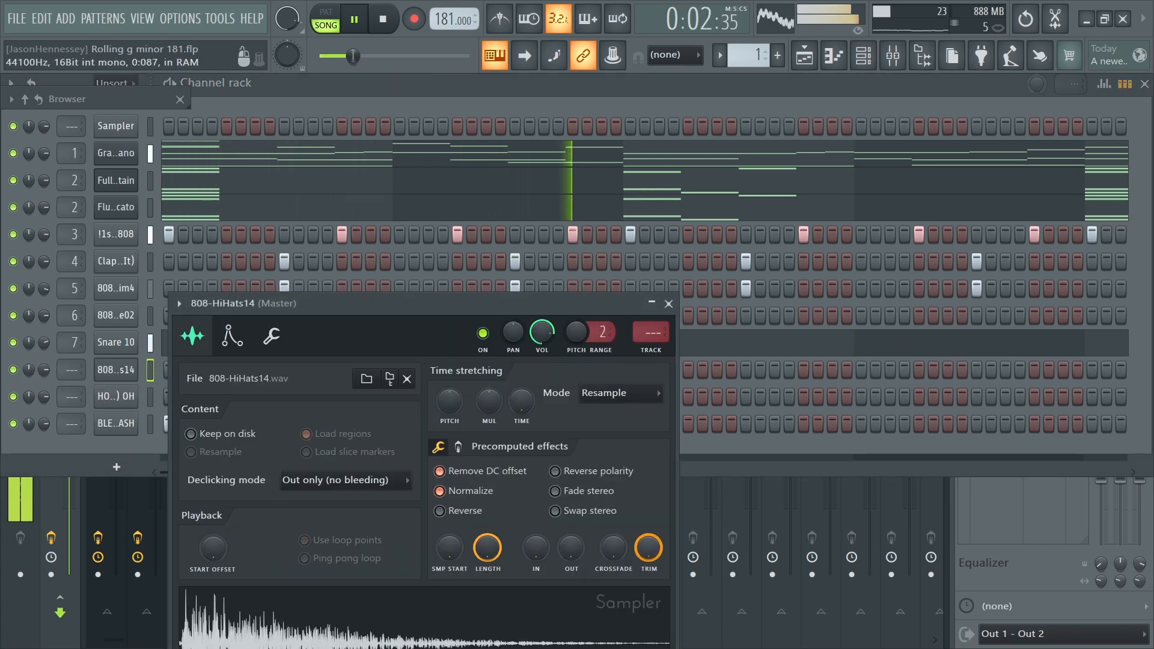
click(668, 303)
Step: Fill the 808-HiHats14 channel every 2 steps, add a hit on step 4, and remove the hits on steps 9 and 29
right_click(134, 362)
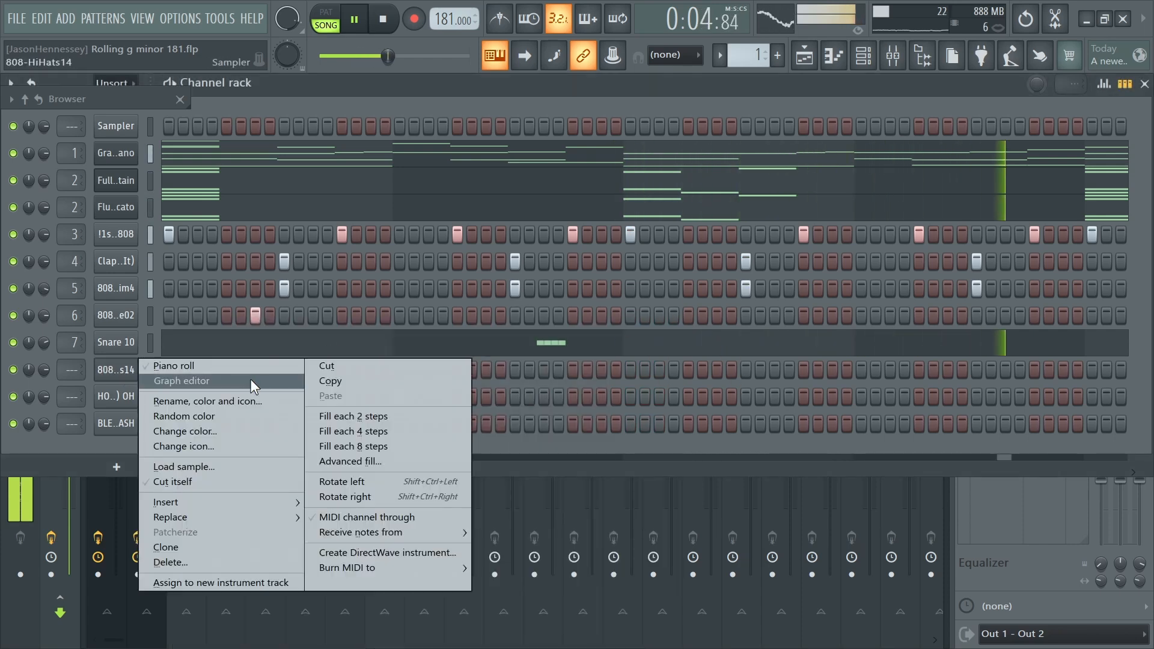
click(360, 416)
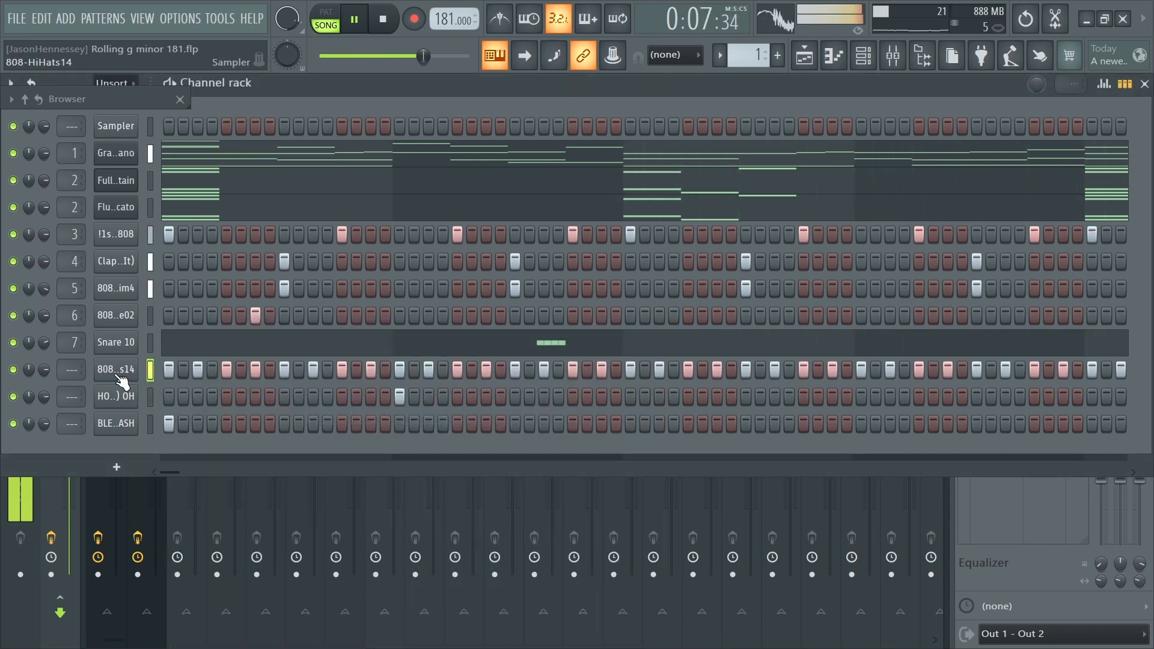
click(182, 370)
click(183, 369)
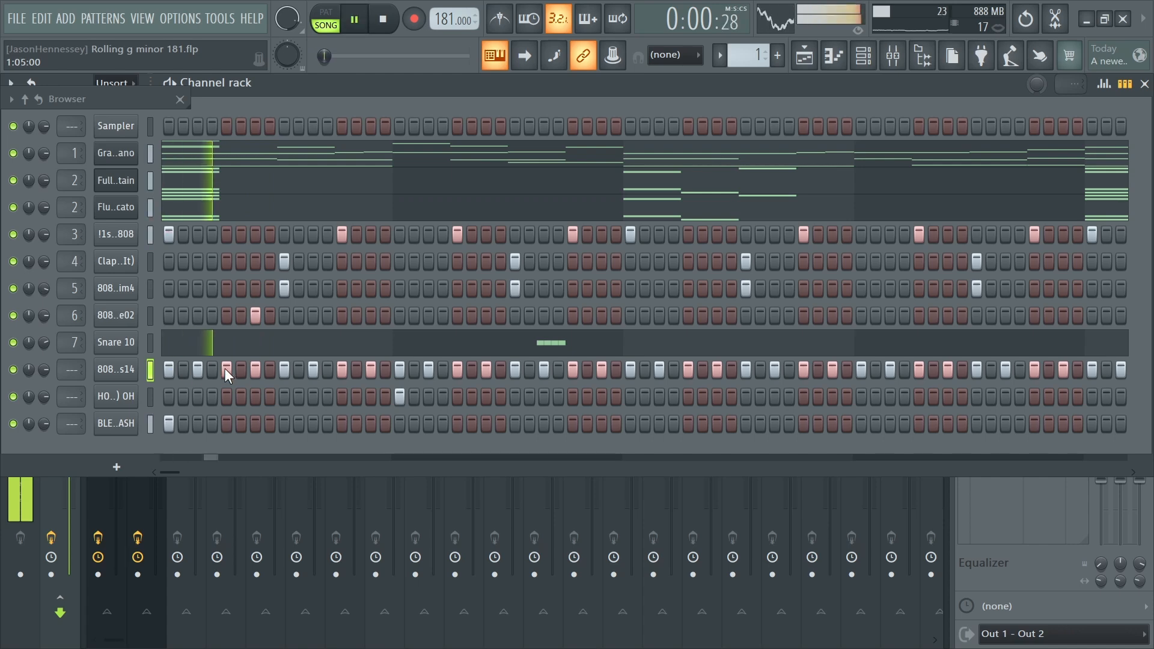
click(213, 369)
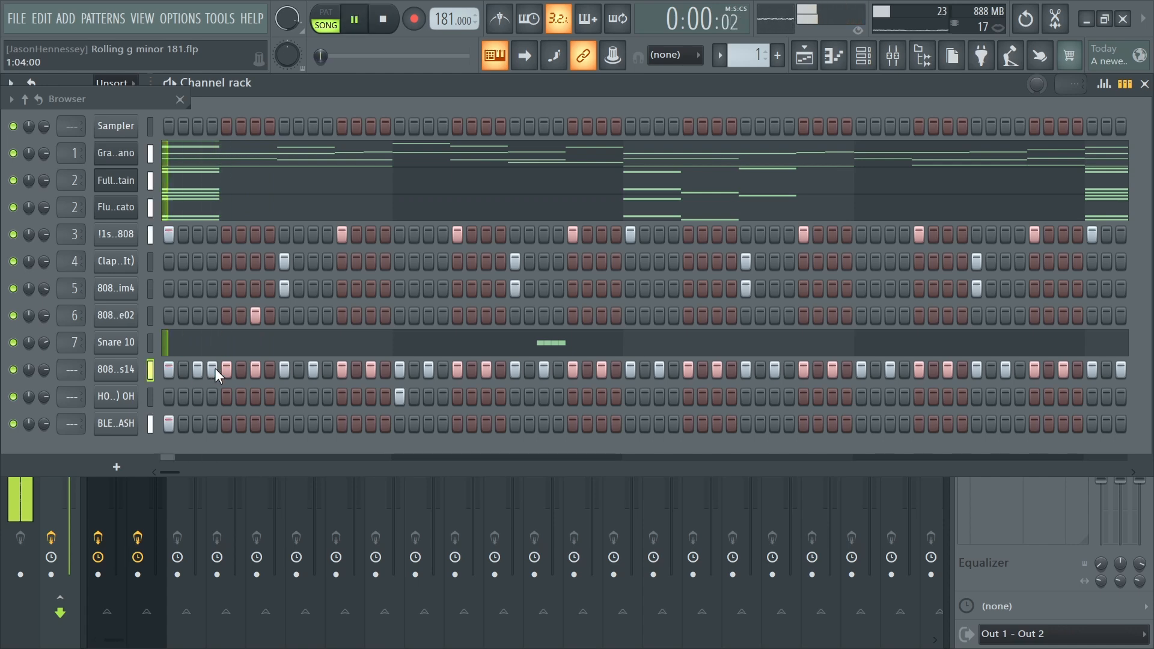
click(281, 369)
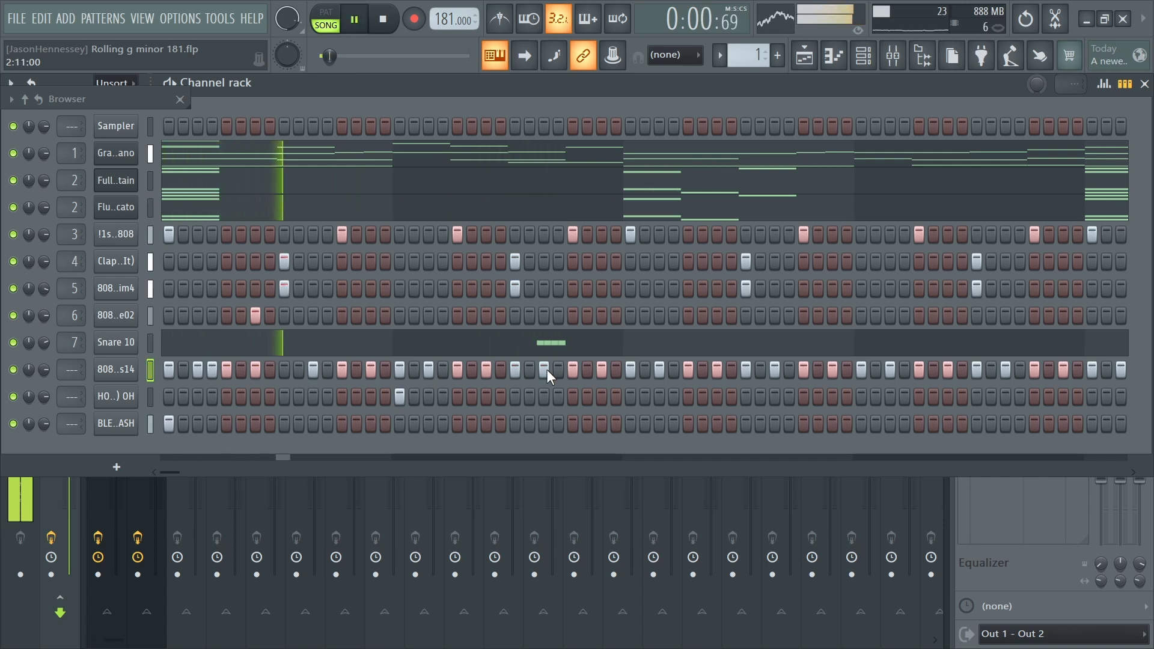
click(572, 368)
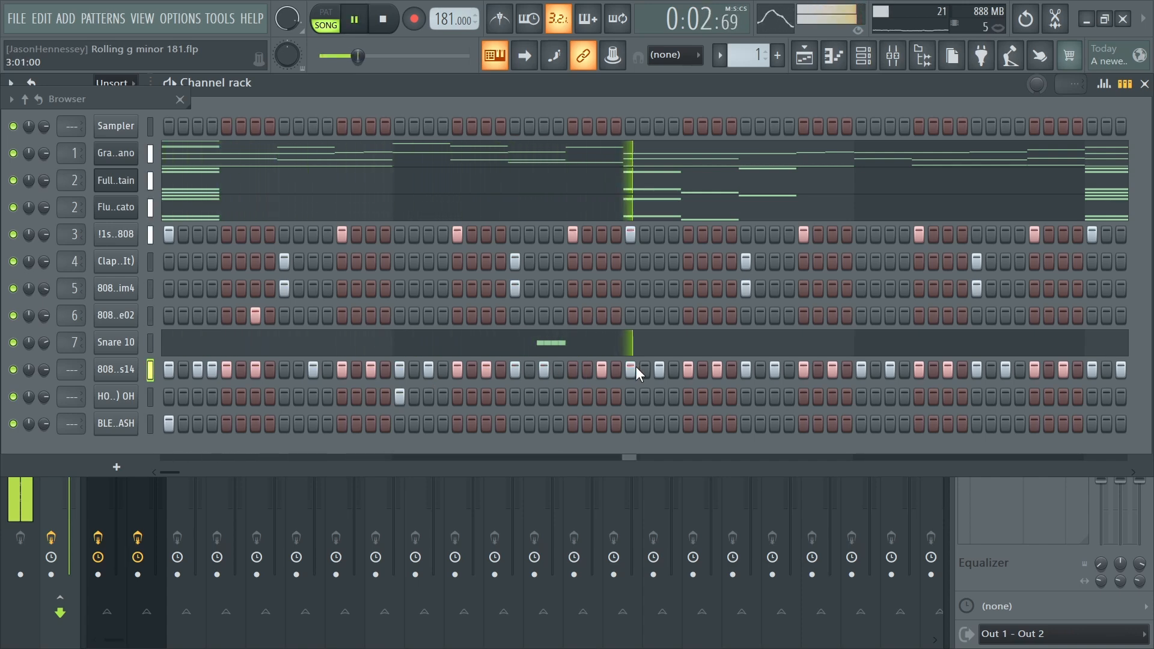
key(space)
Step: Open the piano roll of 808-HiHats14 and delete all hi-hat notes from bar 3 onward
right_click(120, 368)
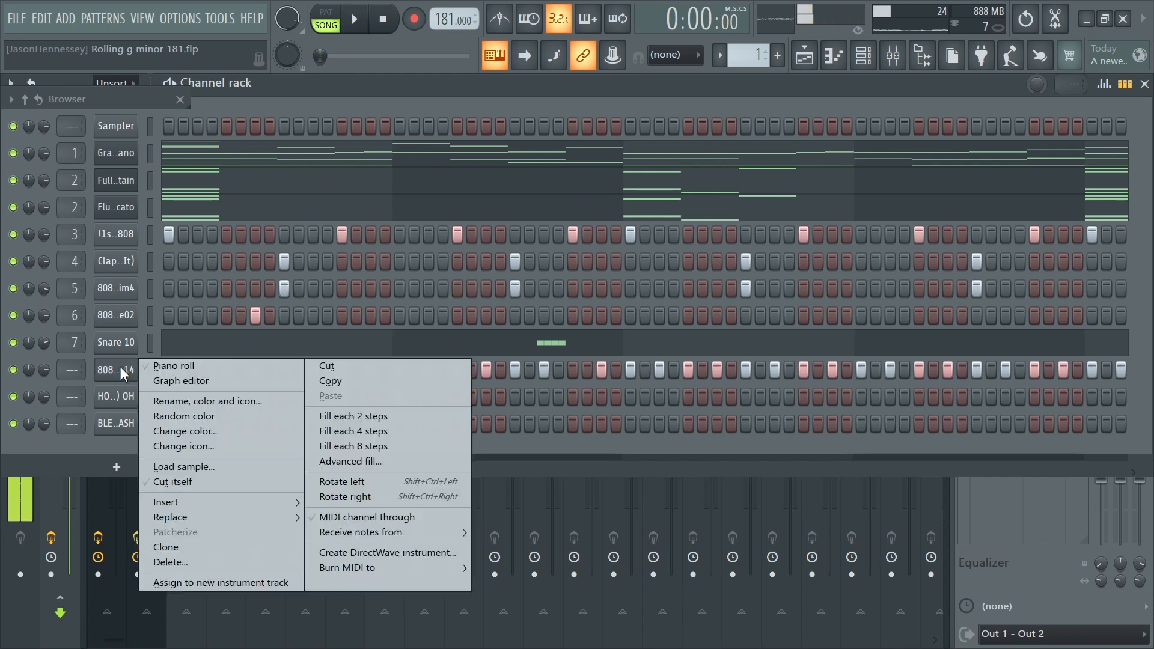
click(209, 370)
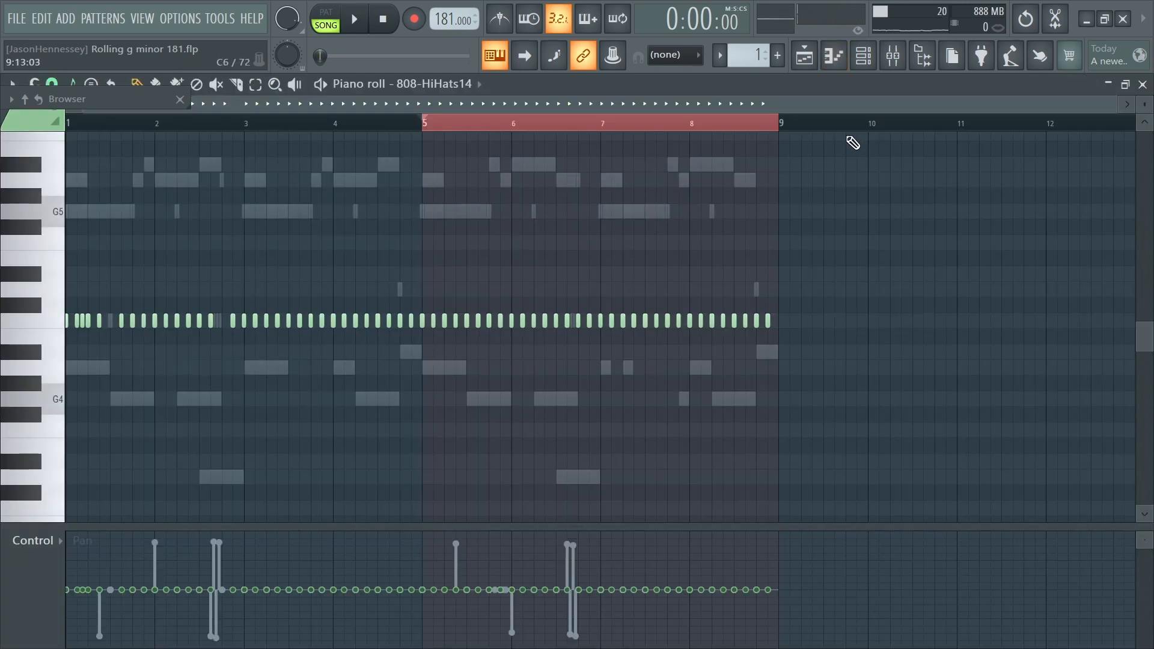
drag(804, 265, 377, 391)
key(Delete)
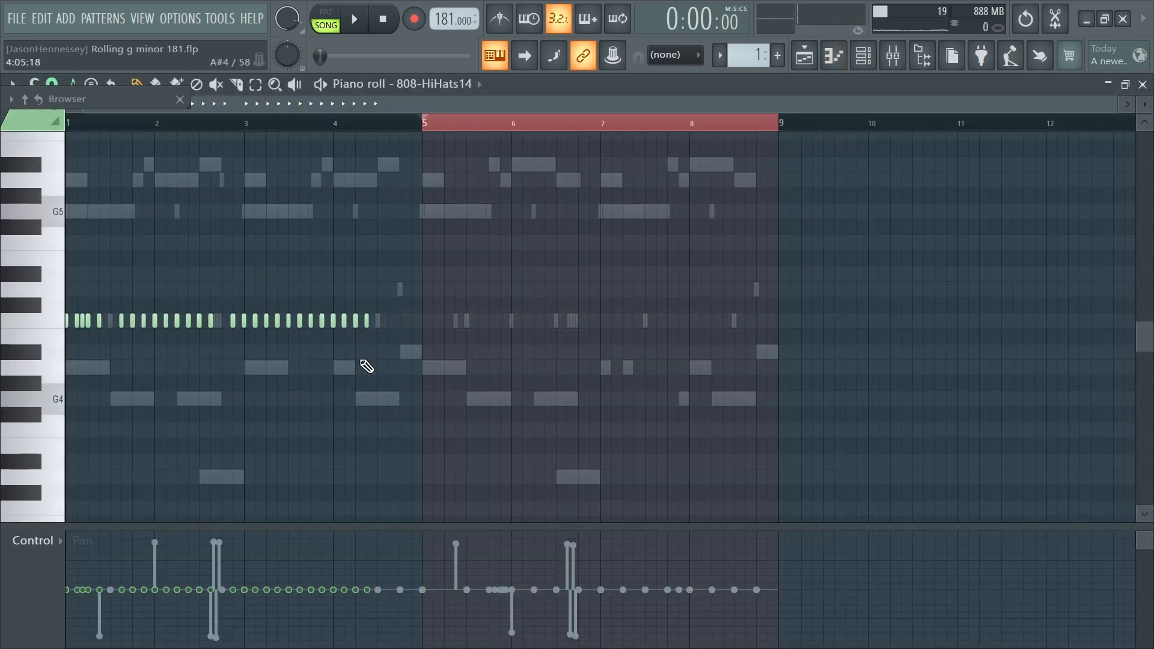
scroll(270, 381, up, 2)
drag(386, 326, 724, 329)
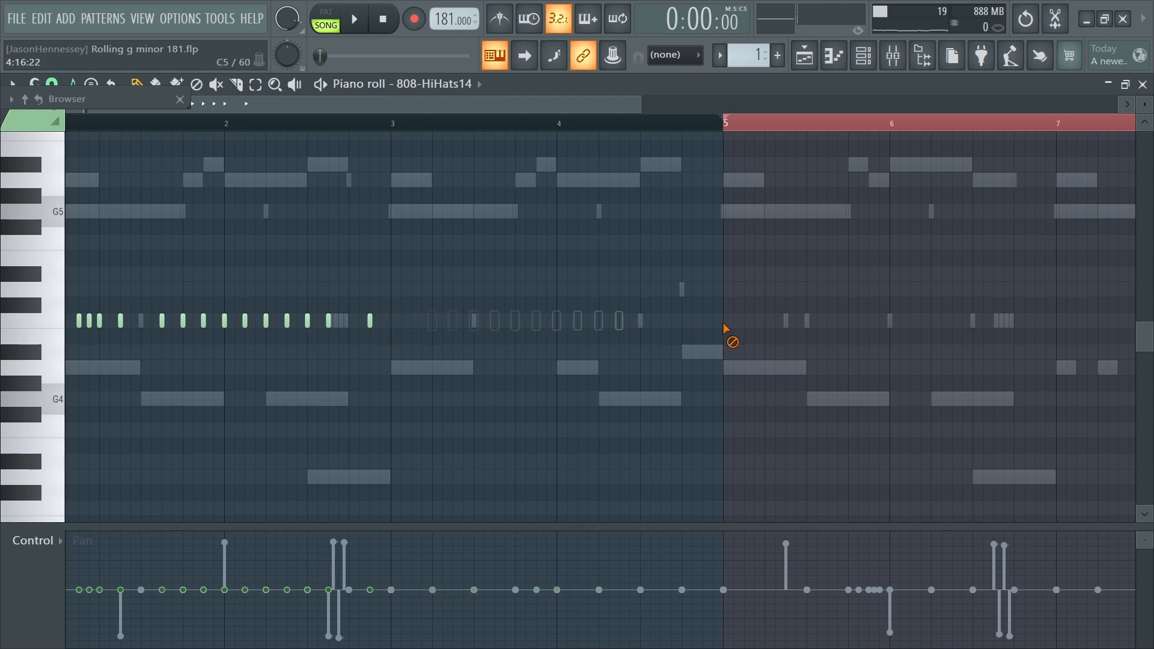
Step: Select the hi-hat notes in bars 1–2 and duplicate them into bars 3–4
scroll(831, 176, down, 2)
drag(1072, 122, 67, 122)
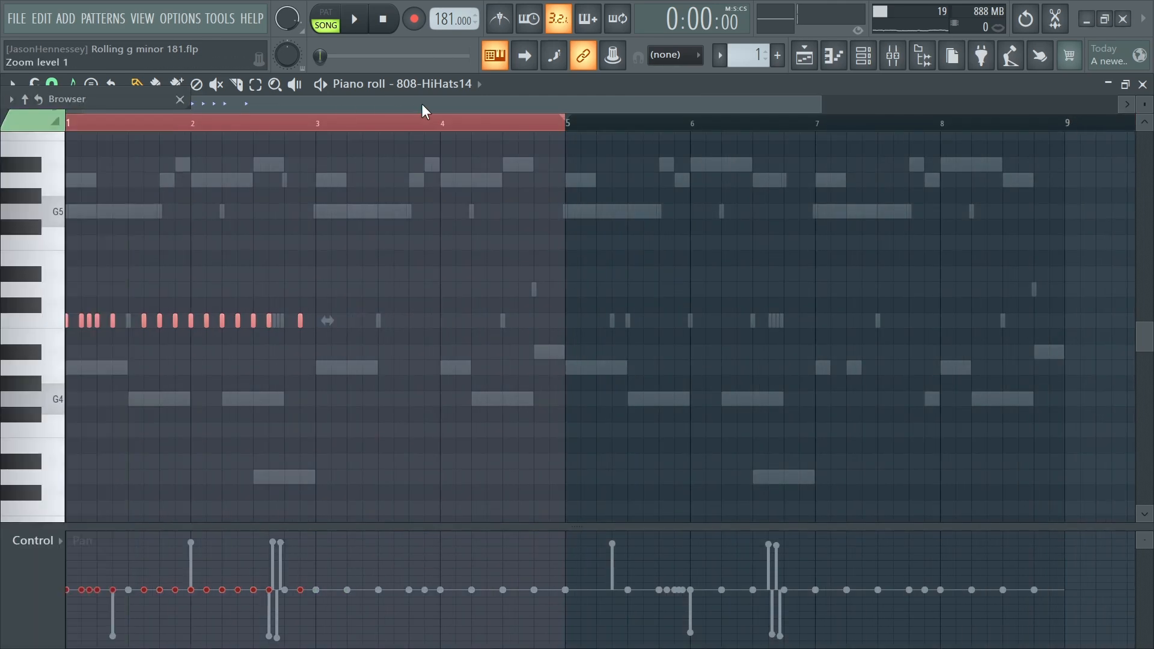
drag(609, 127, 357, 149)
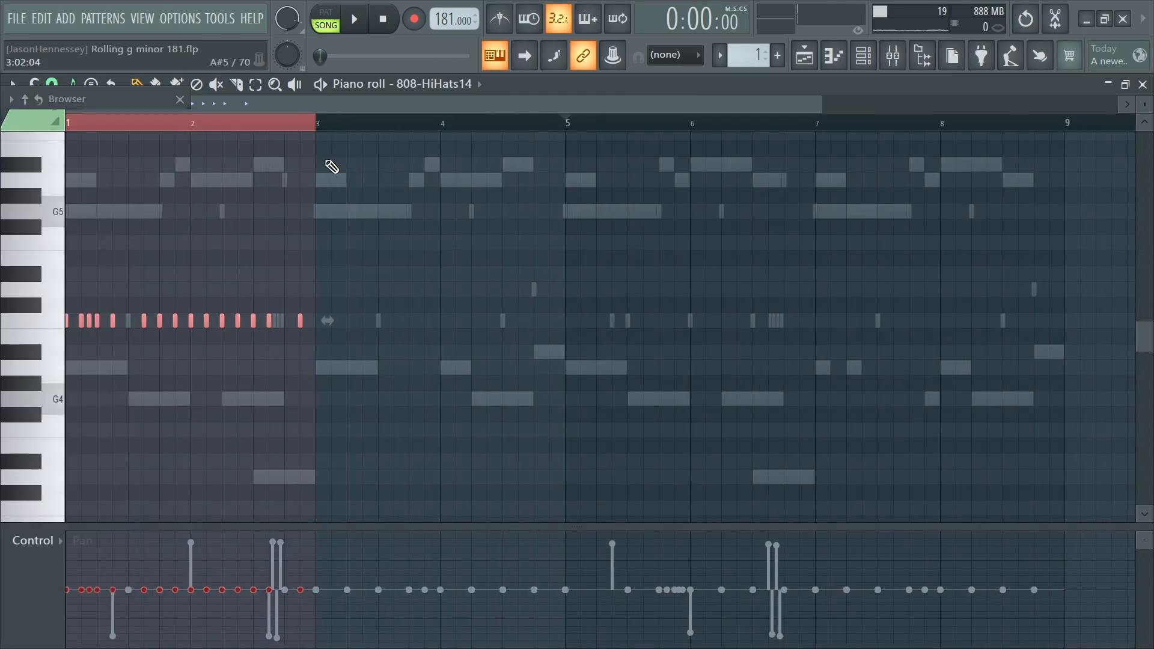
key(ctrl+b)
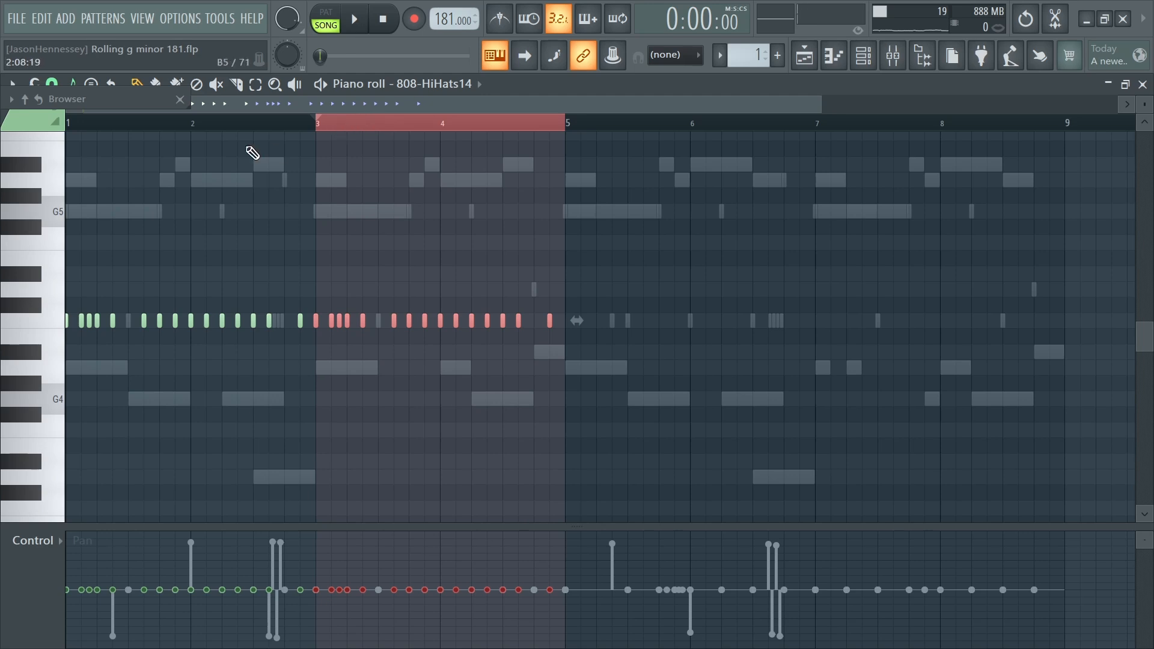
Step: Try flipping the bar 3–4 hi-hat notes horizontally, play the loop, and reverse the flip
key(alt+y)
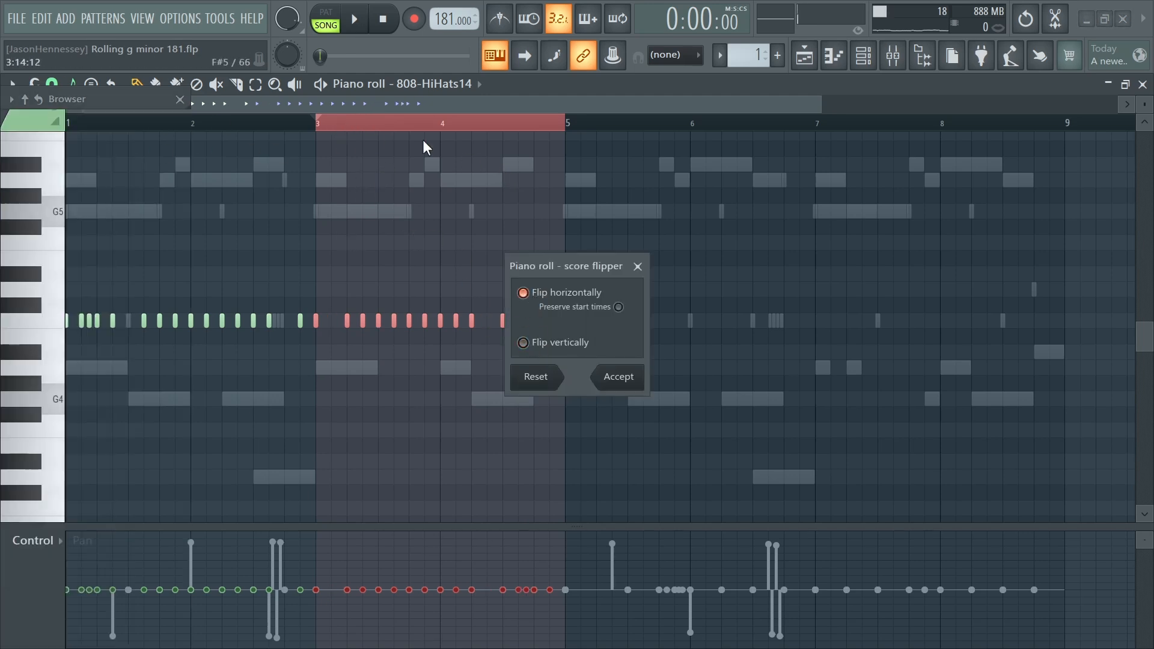
click(619, 377)
key(space)
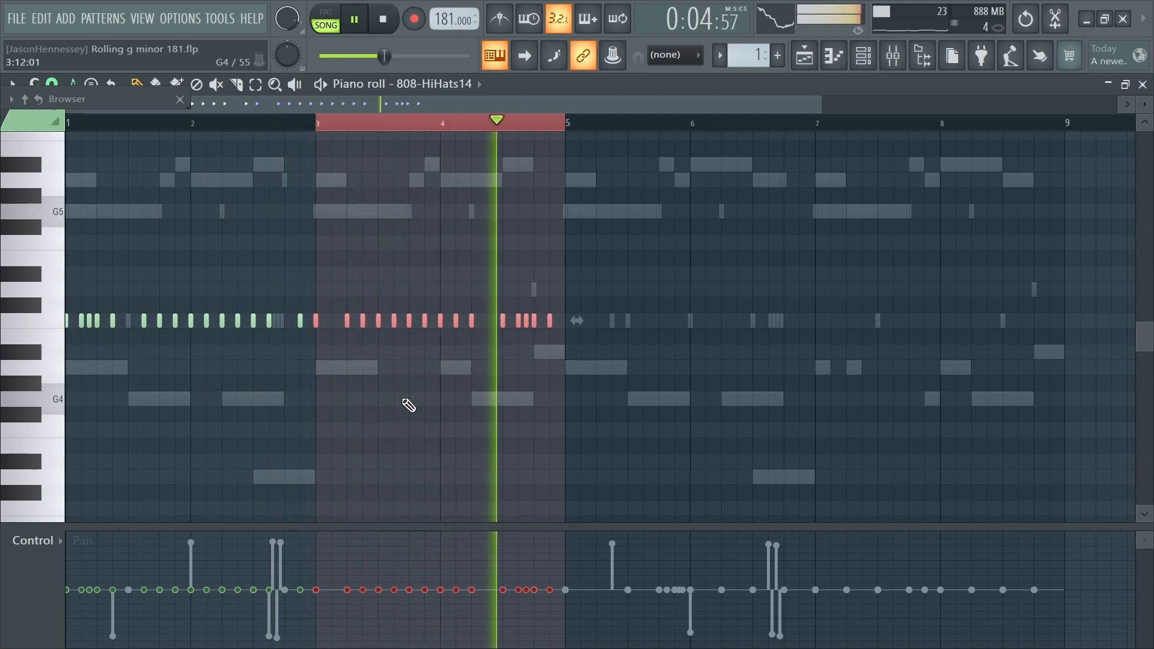
key(space)
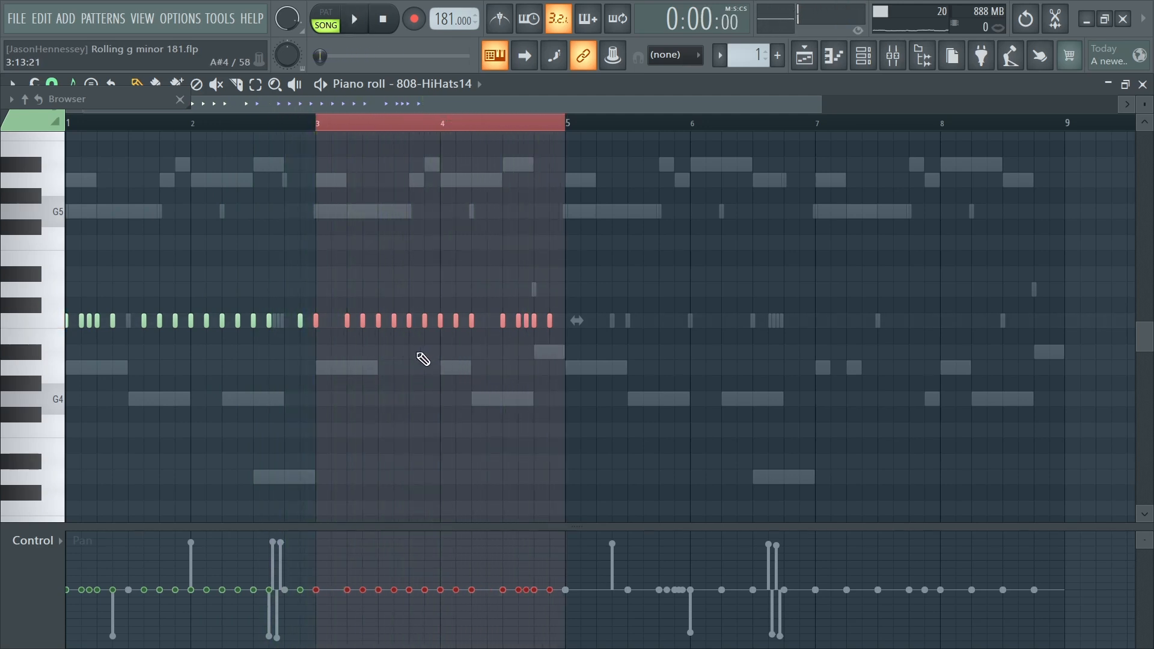
key(alt+y)
click(618, 378)
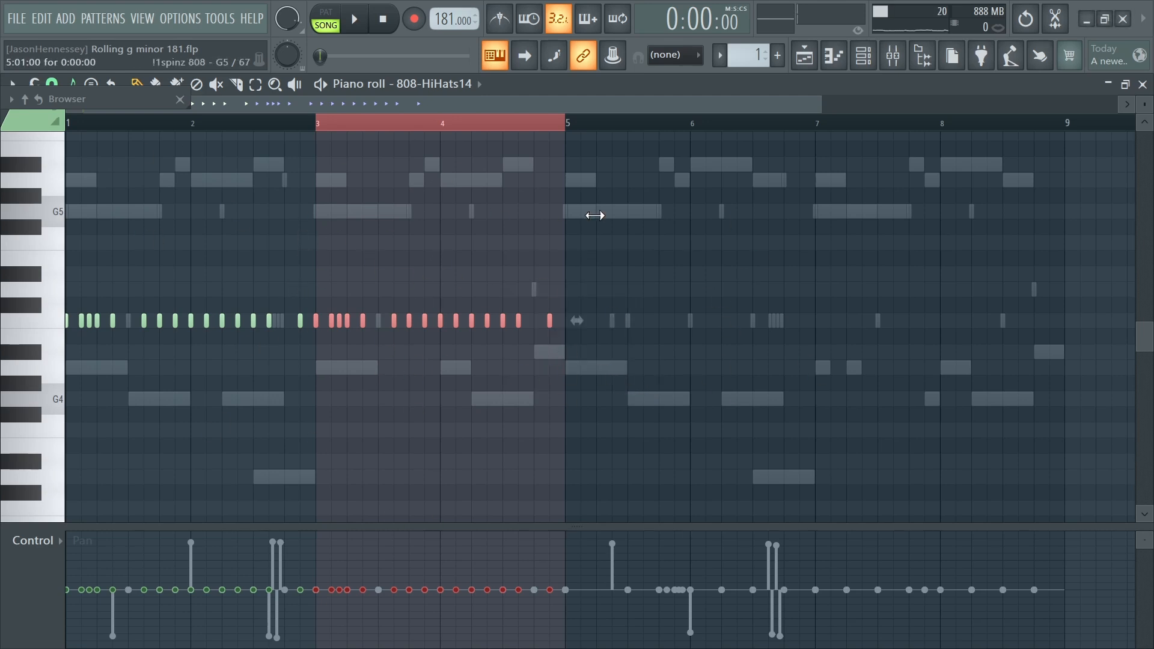
Step: Duplicate the hi-hat notes of bars 1–4 into bars 5–8, play the loop, and clear the selection
drag(316, 128, 4, 80)
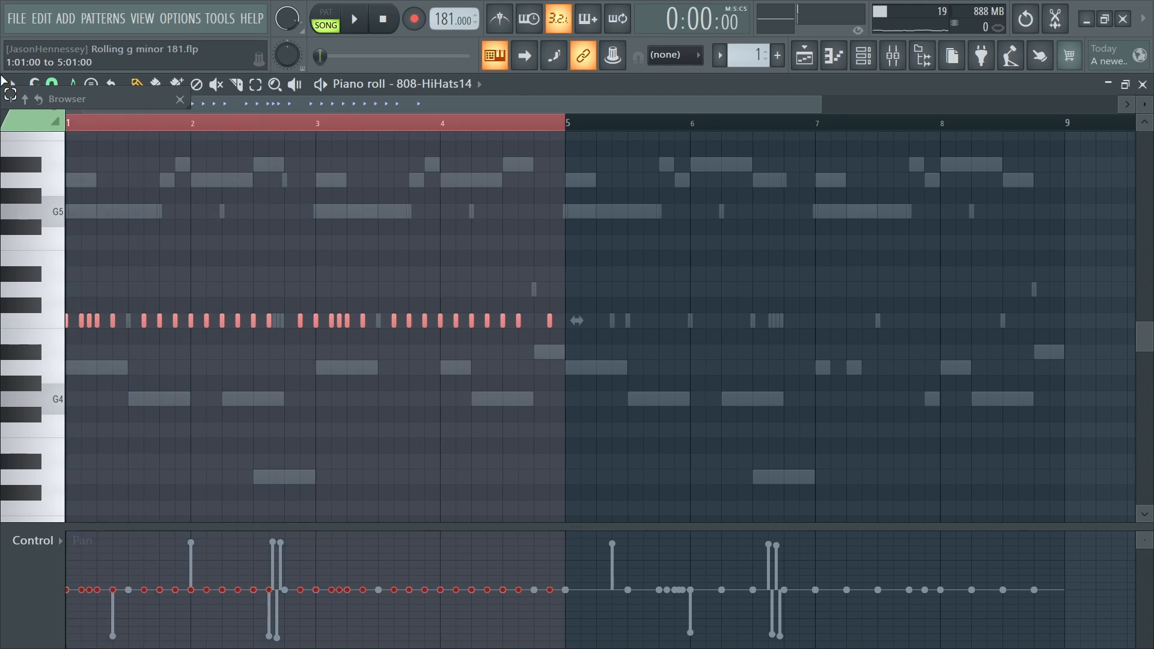
key(ctrl+b)
key(space)
scroll(381, 450, down, 2)
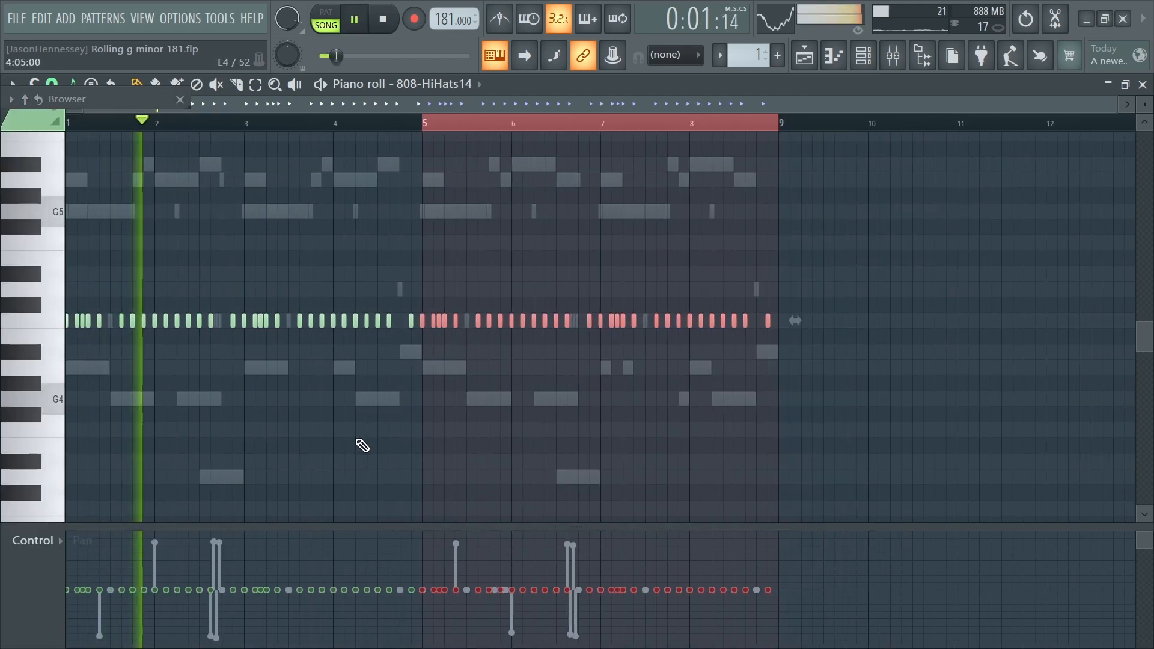
key(ctrl+d)
Step: Raise the !1spinz 808 mixer track volume to 125% (5.6 dB) while listening to the loop
key(F9)
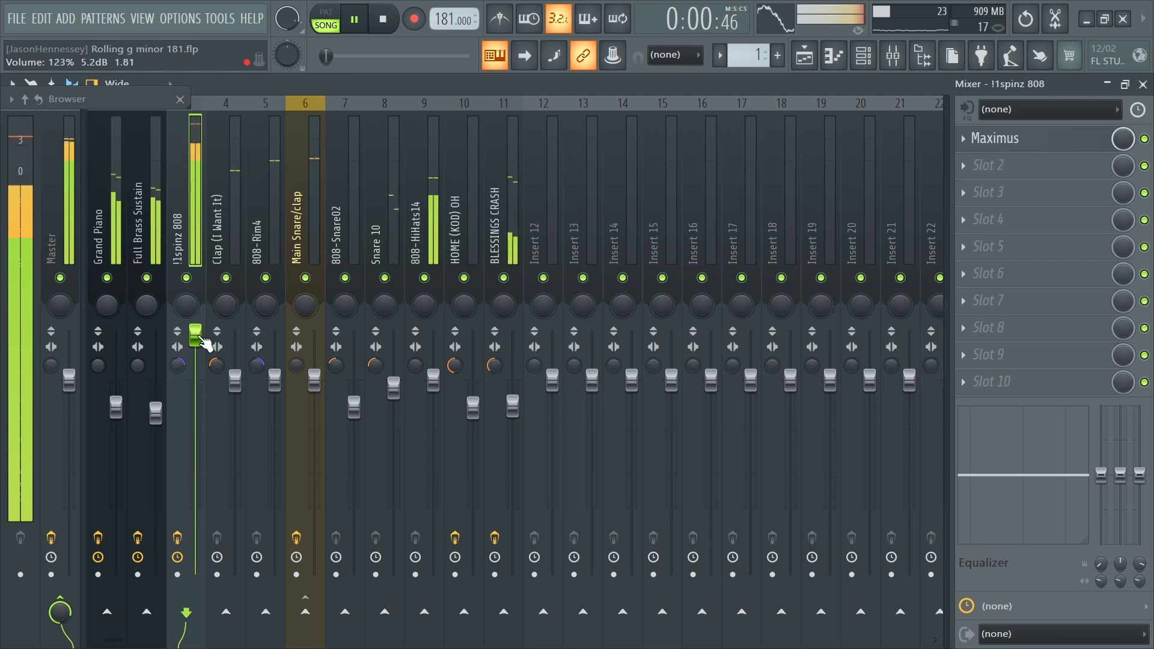
drag(204, 343, 204, 336)
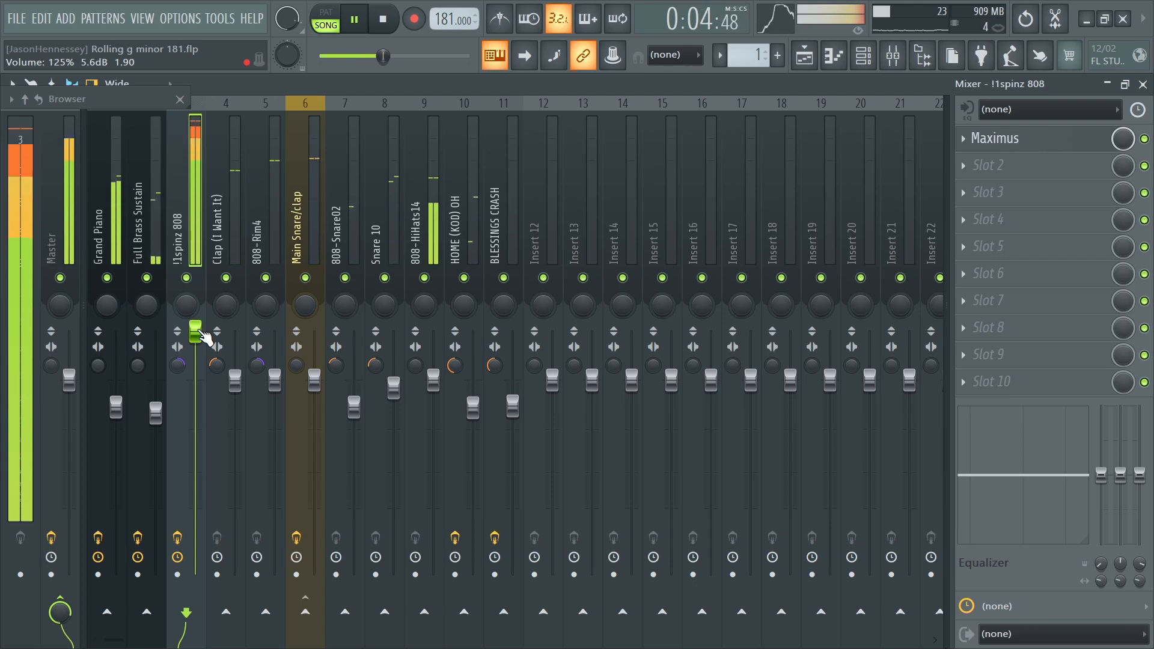
key(space)
key(space)
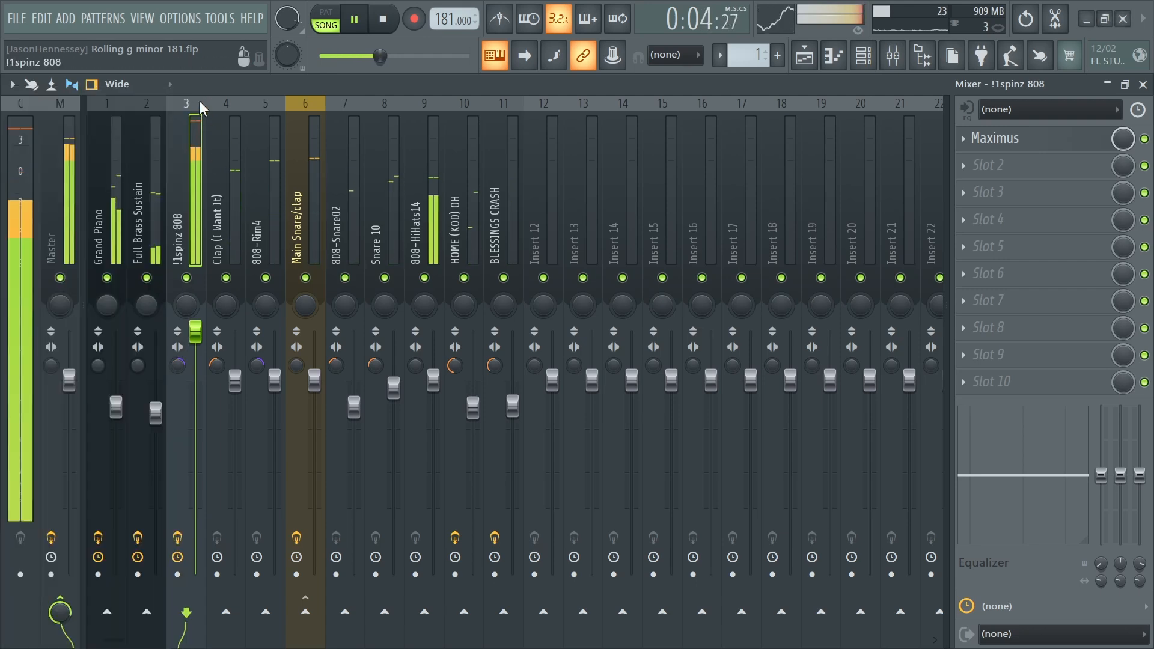
key(space)
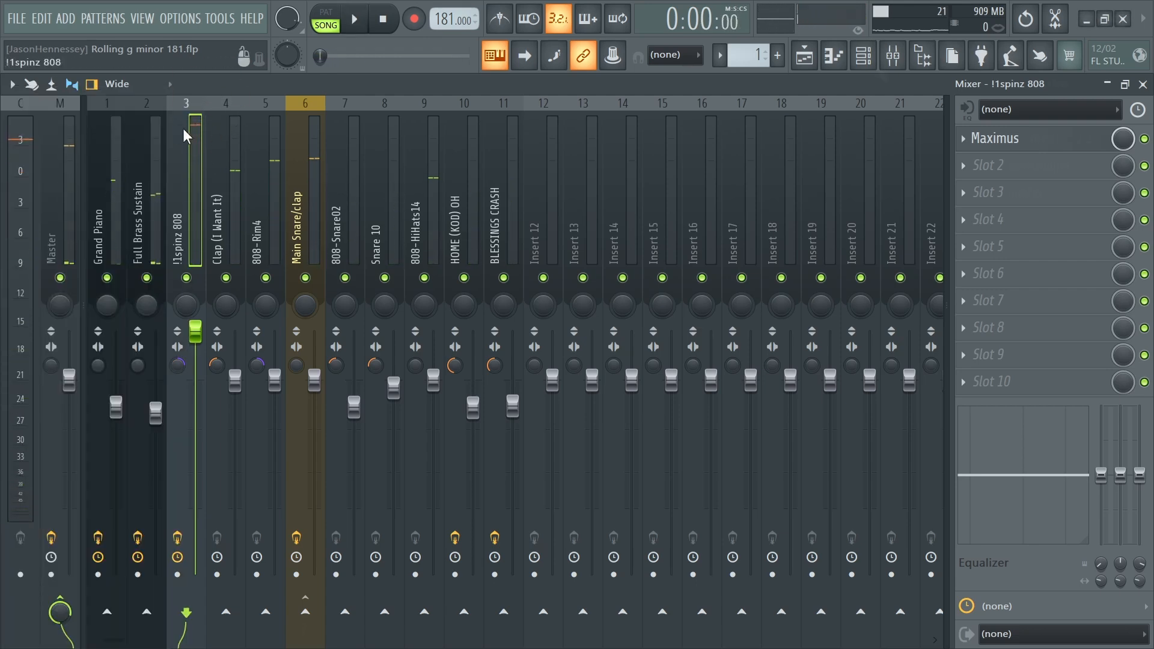
Step: Add Kick (Blood On My Jeans) from the kix folder as a new channel, with notes at the start of bars 1, 3, 5 and 7
key(F6)
mouse_move(9, 384)
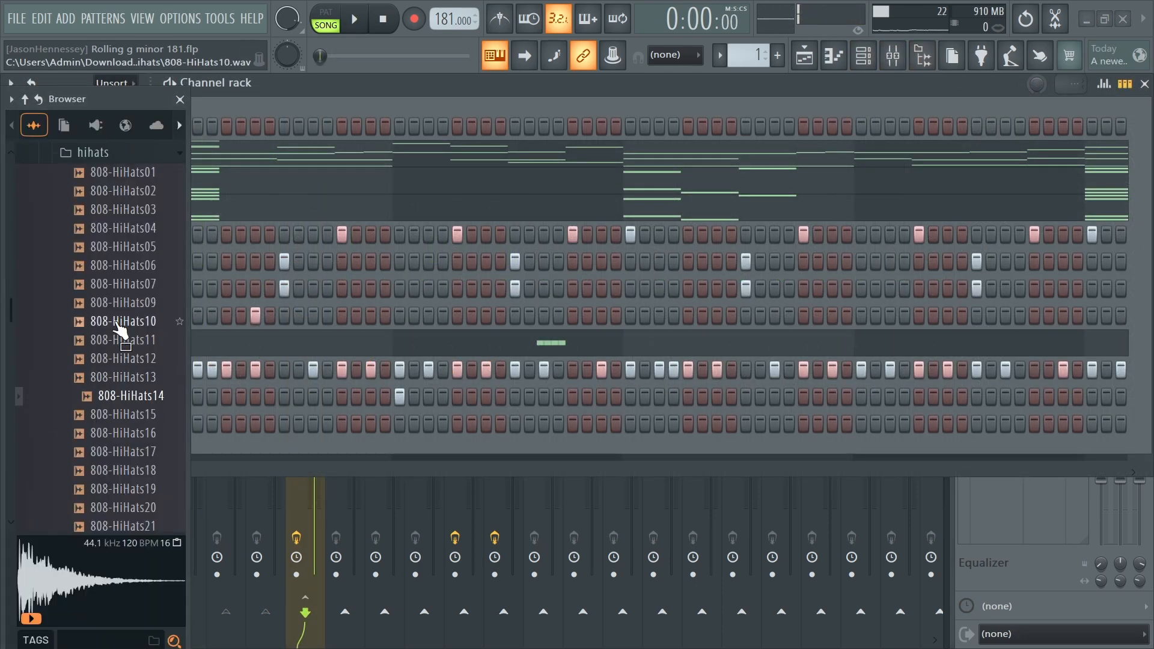
scroll(90, 301, up, 2)
click(110, 265)
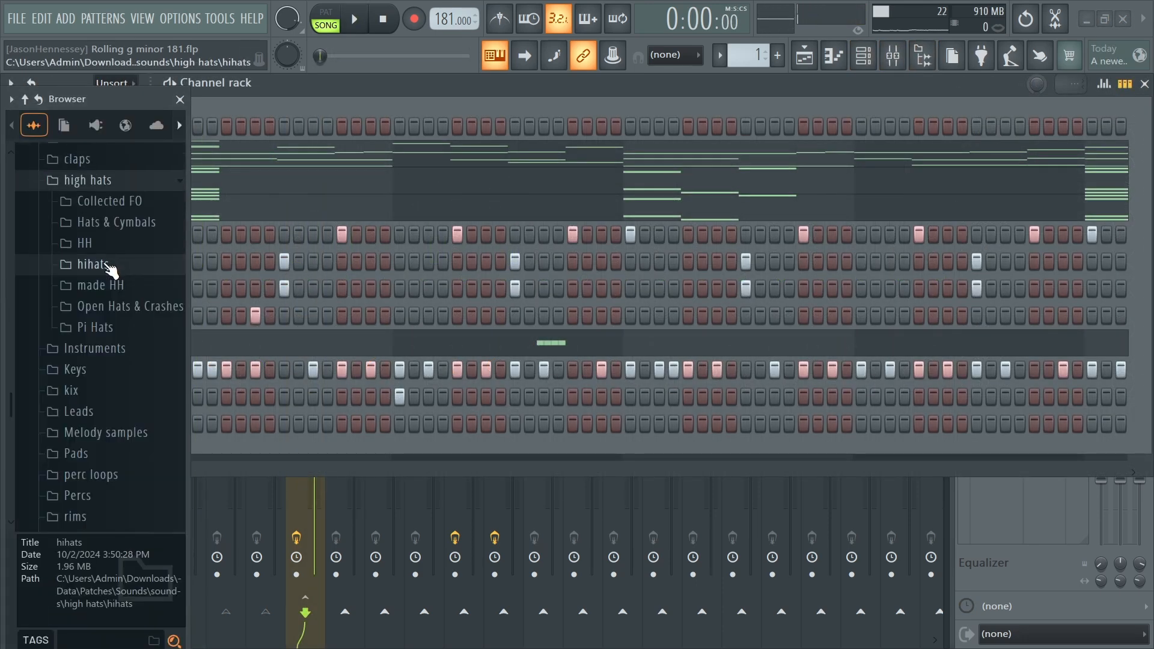
click(83, 392)
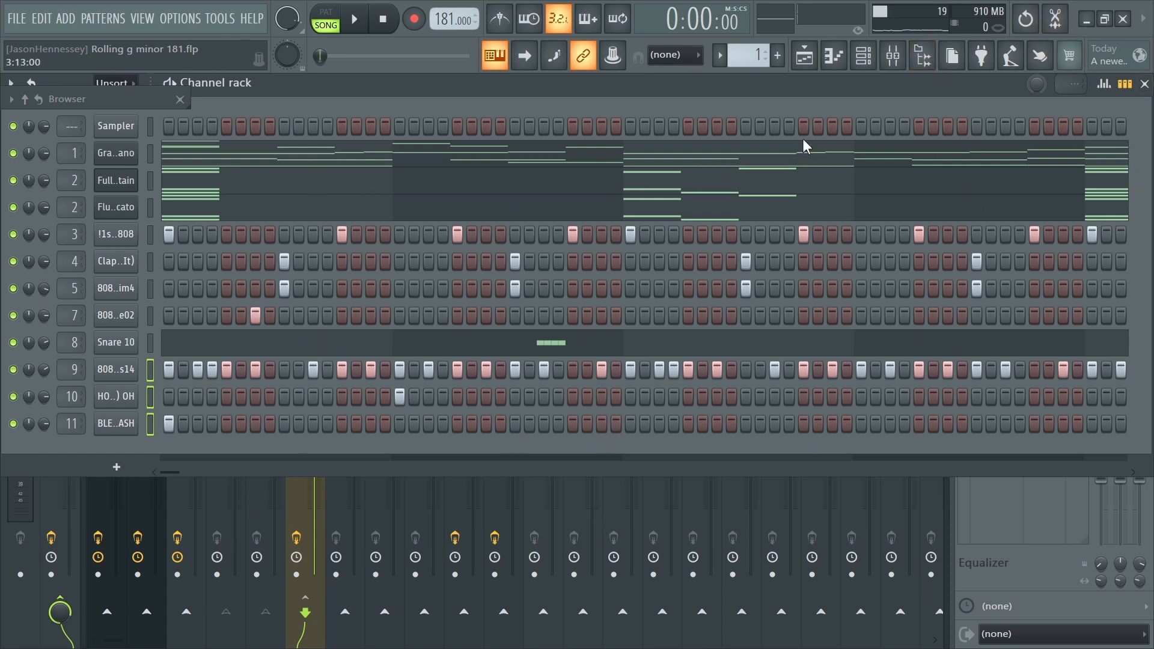
click(922, 55)
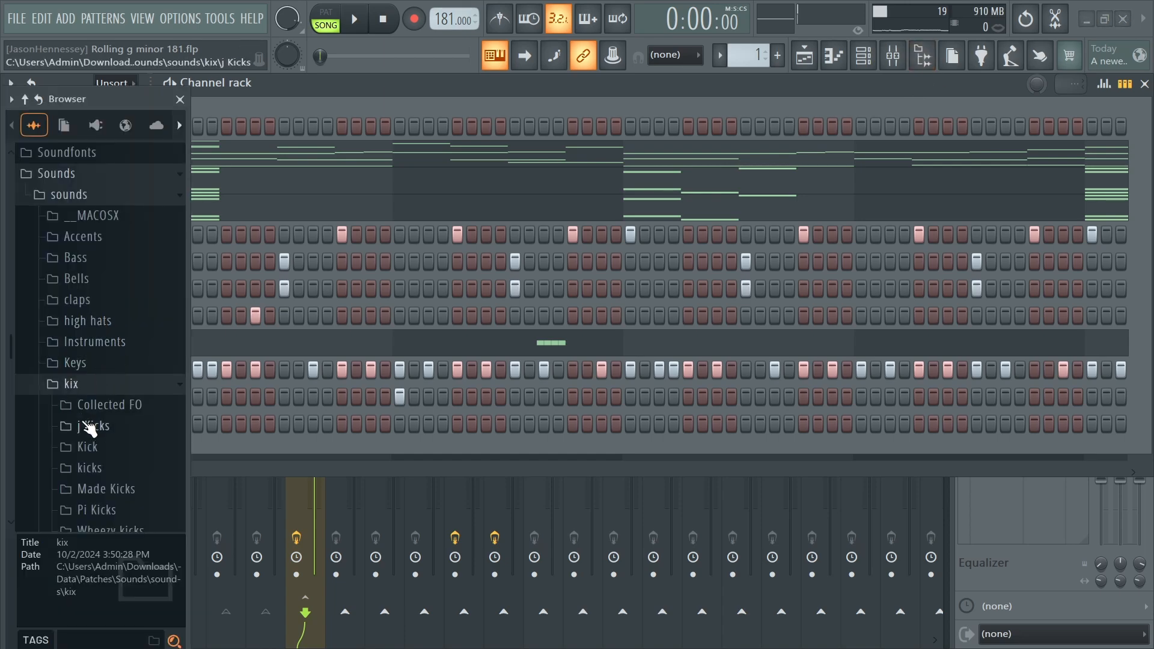
key(F7)
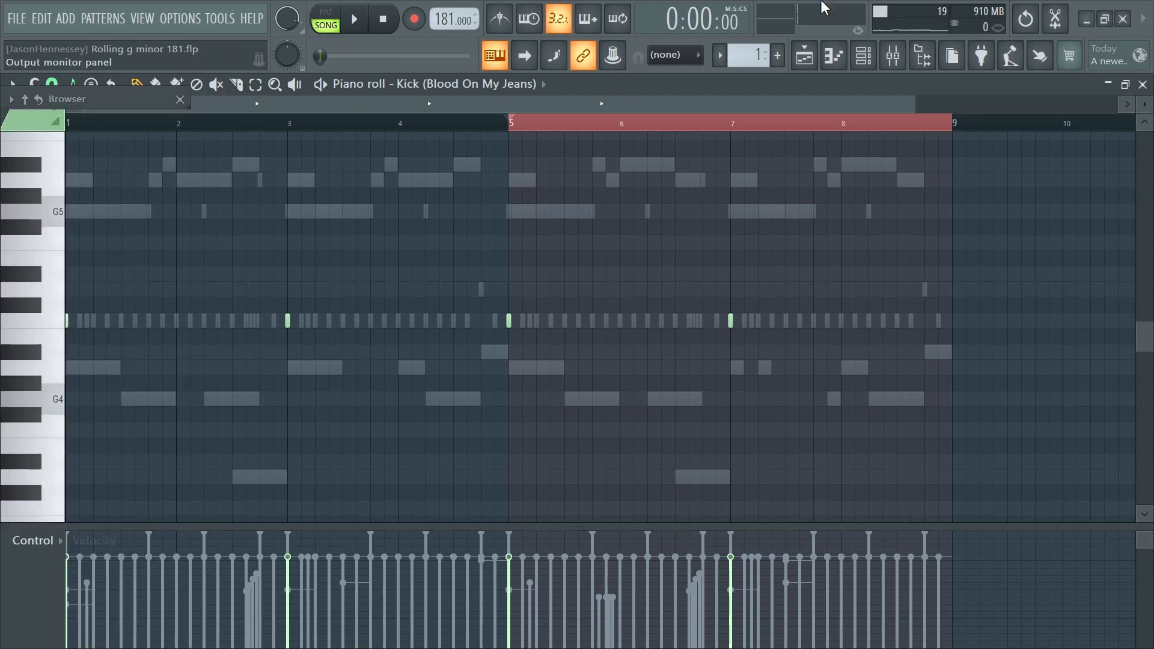
Step: Play the loop with the kick, reverse the polarity of the Kick (Blood On My Jeans) sample, and listen again
key(space)
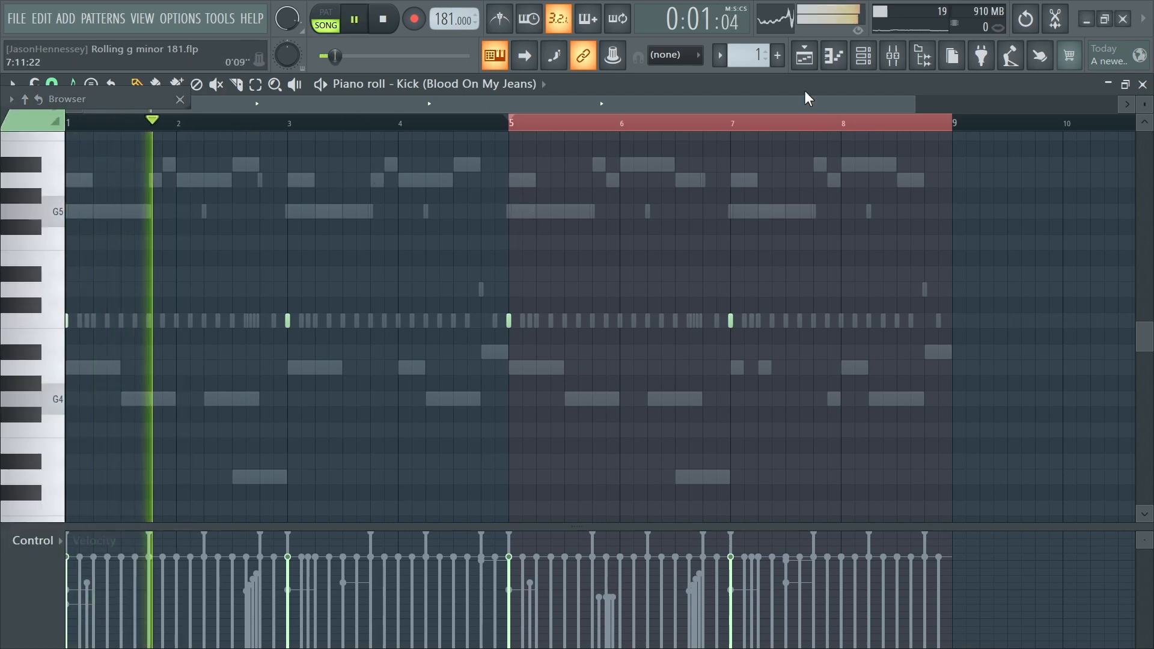
key(space)
click(855, 57)
click(120, 259)
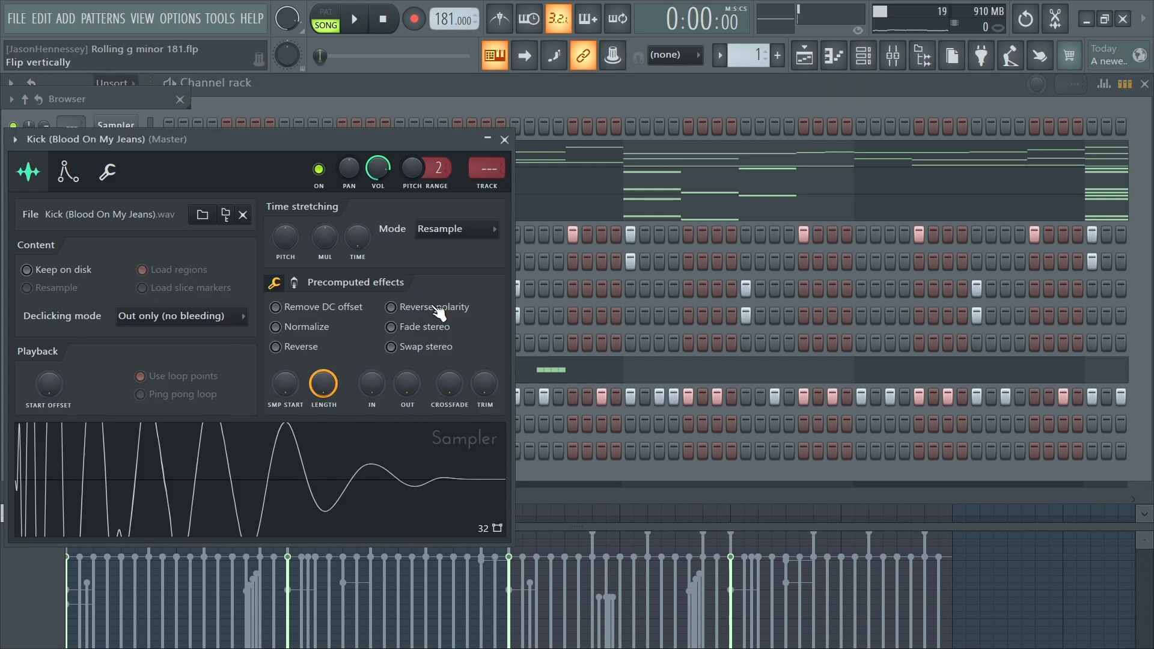
click(392, 307)
key(space)
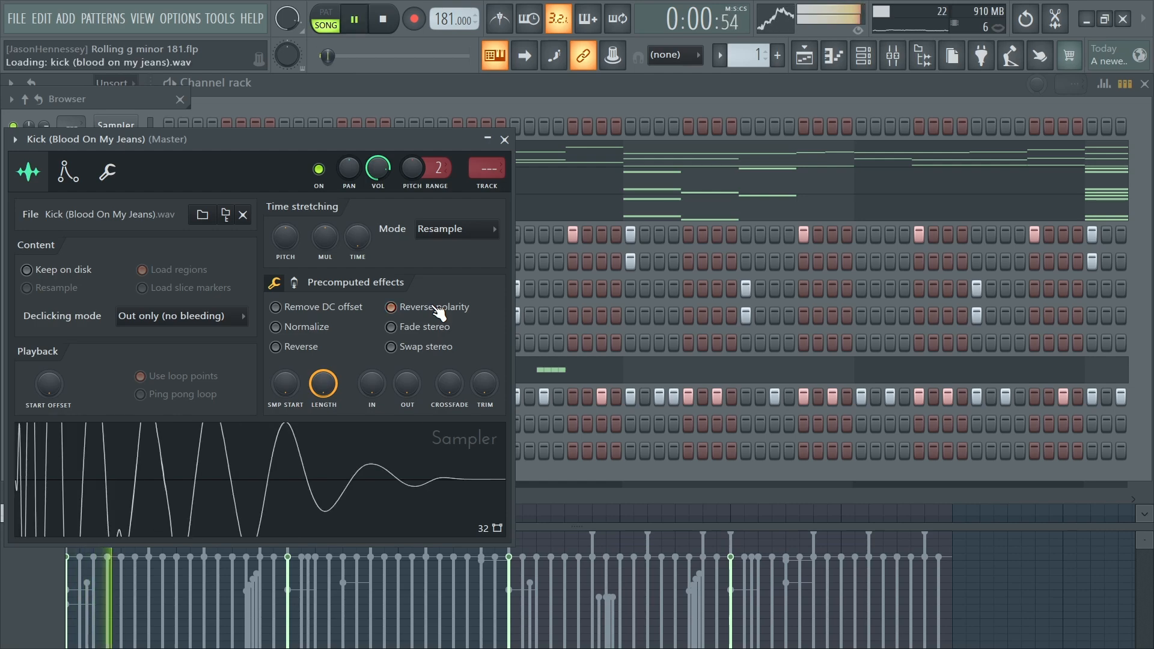
Step: Check the mixer tracks, open the playlist, and play Pattern 1 from the start
key(F9)
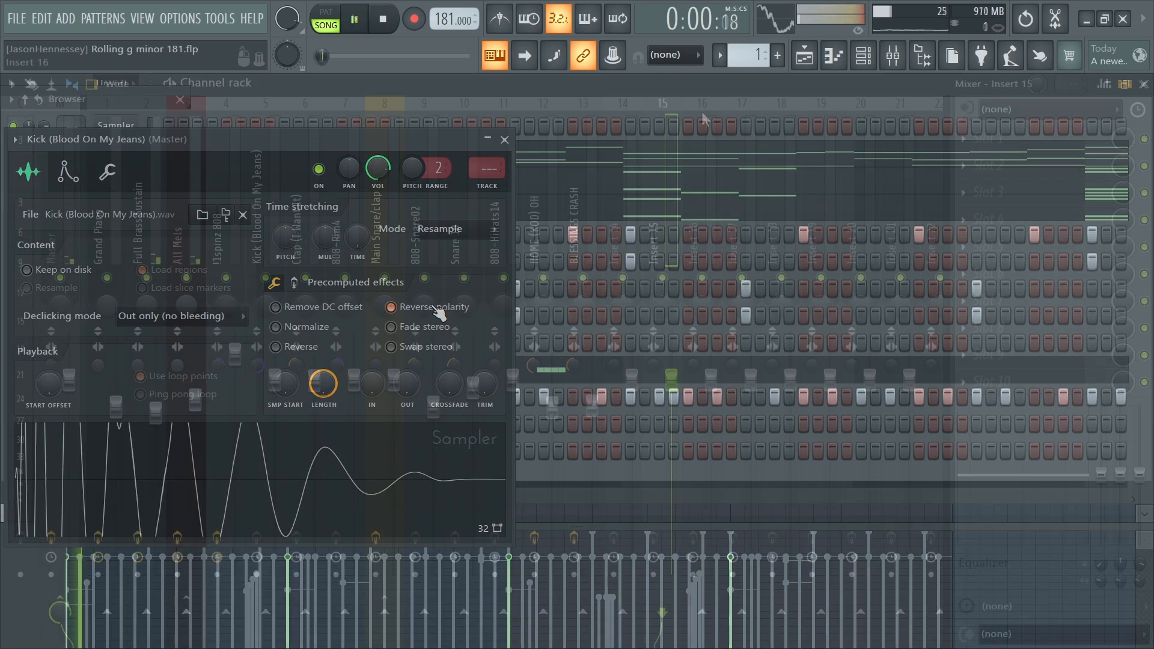
key(space)
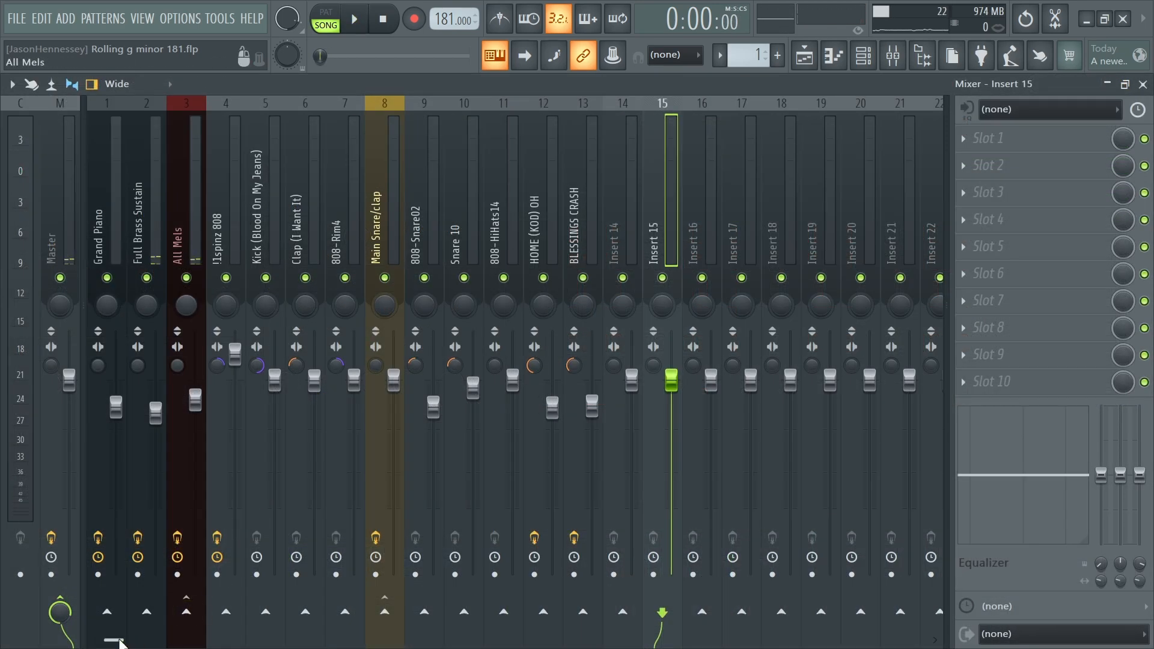
click(804, 55)
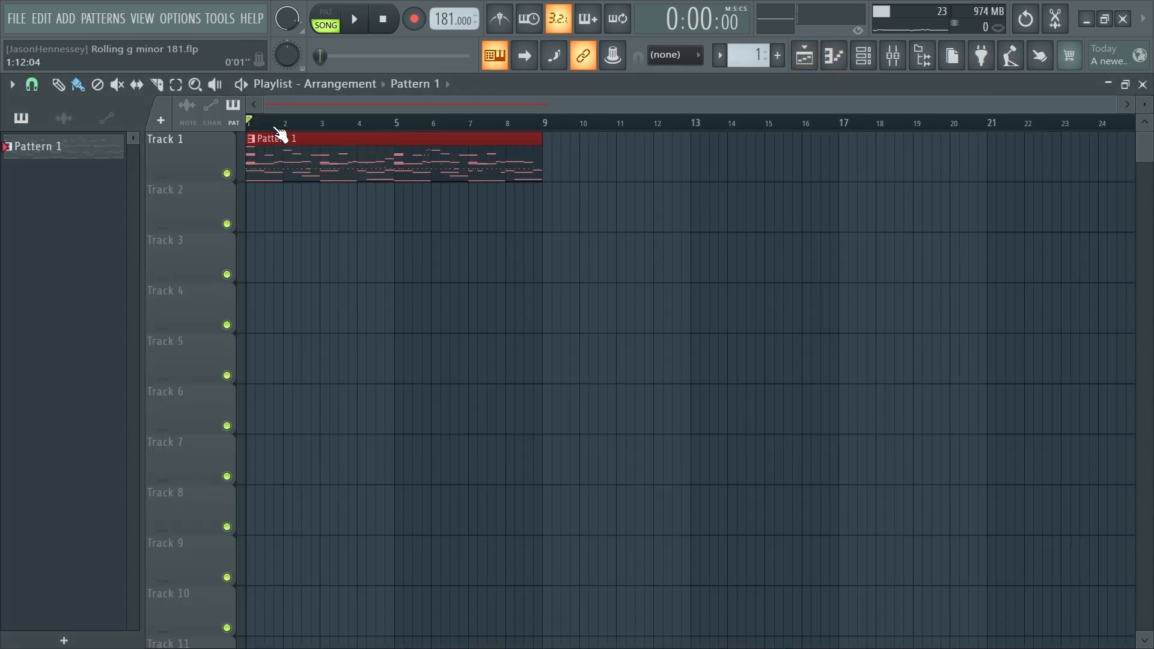
key(space)
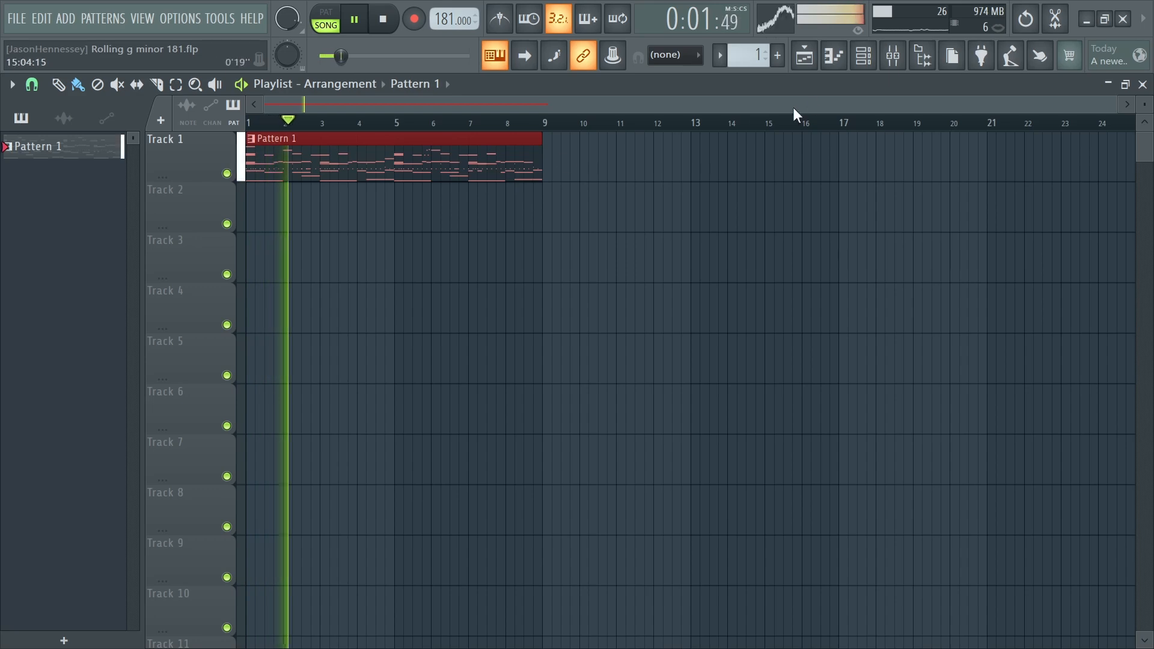
Step: Open the Grand Piano channel's notes in the piano roll and clear the selection over bars 5 to 8
click(863, 55)
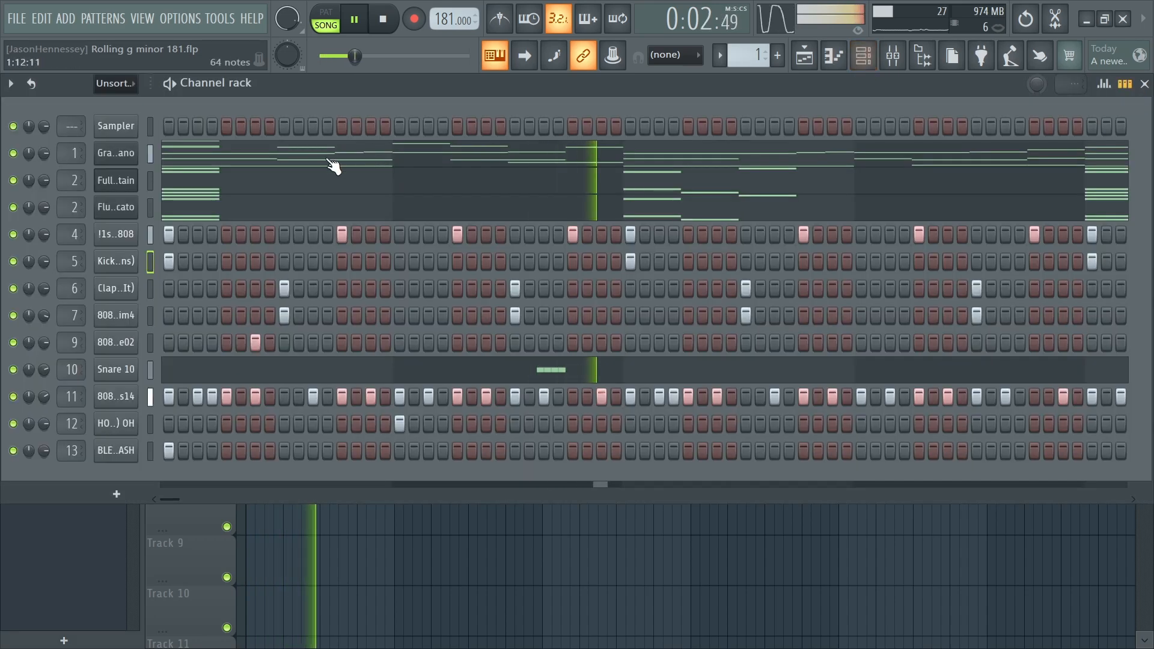
click(193, 158)
scroll(586, 250, down, 2)
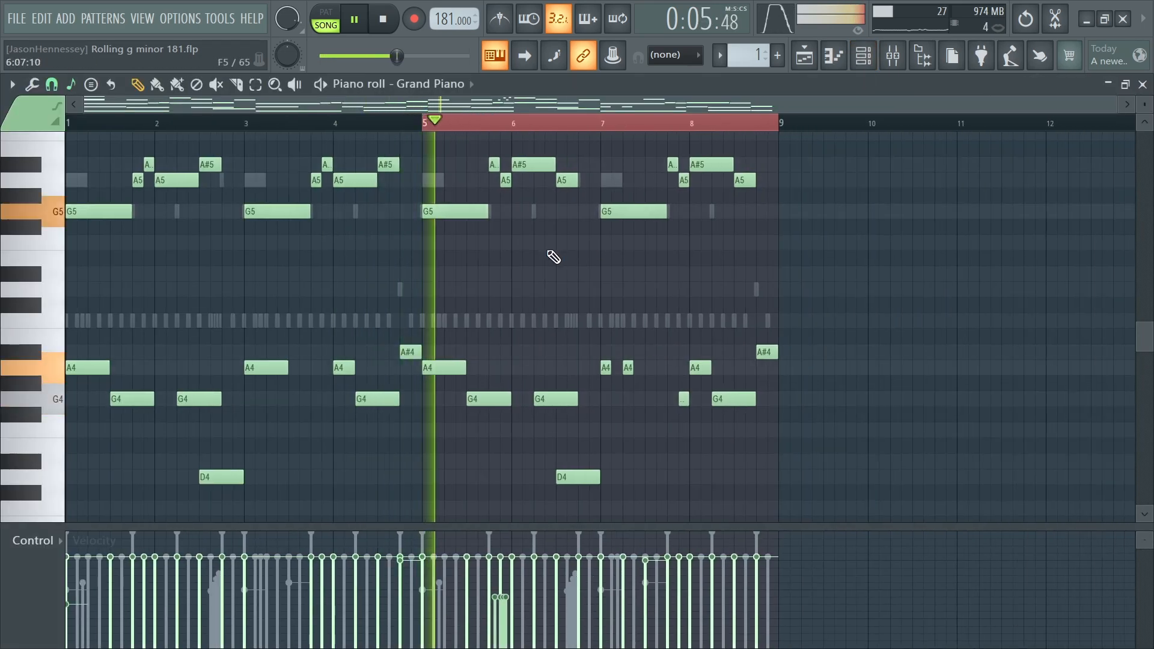
scroll(552, 257, up, 4)
scroll(552, 256, up, 4)
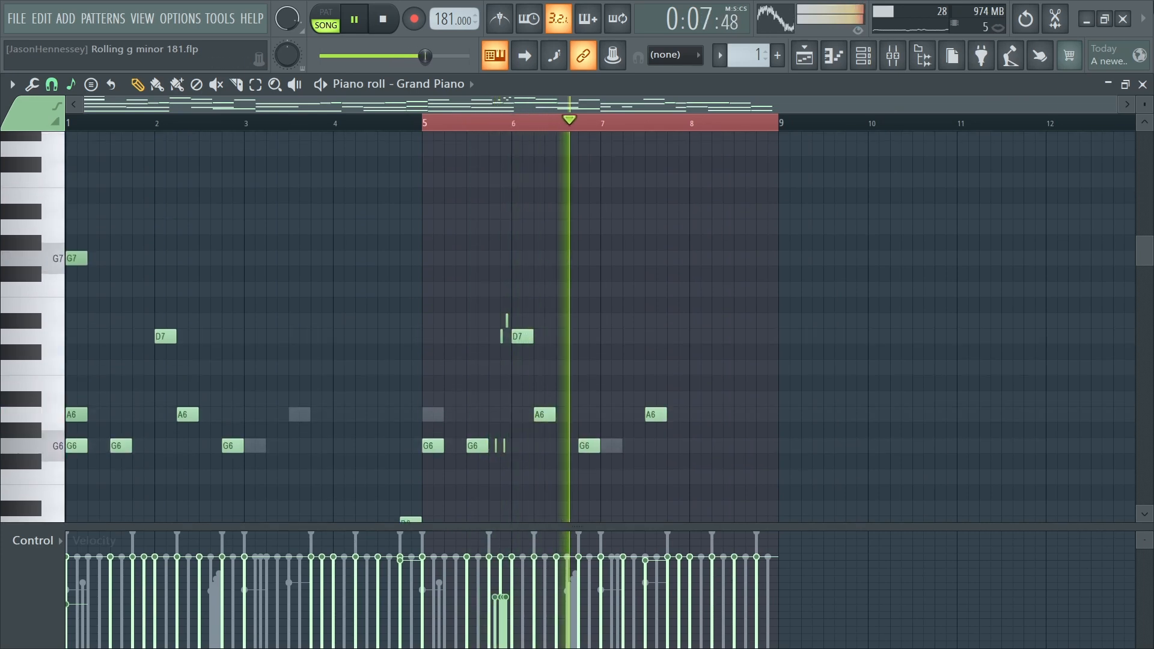
key(ctrl+a)
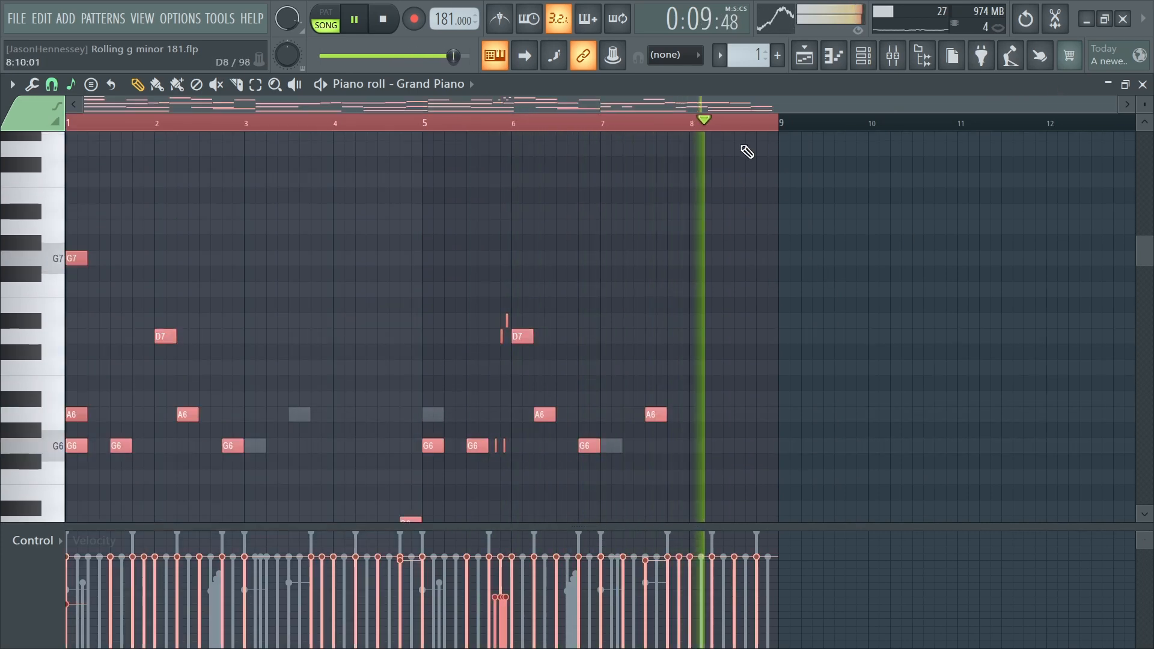
right_click(787, 125)
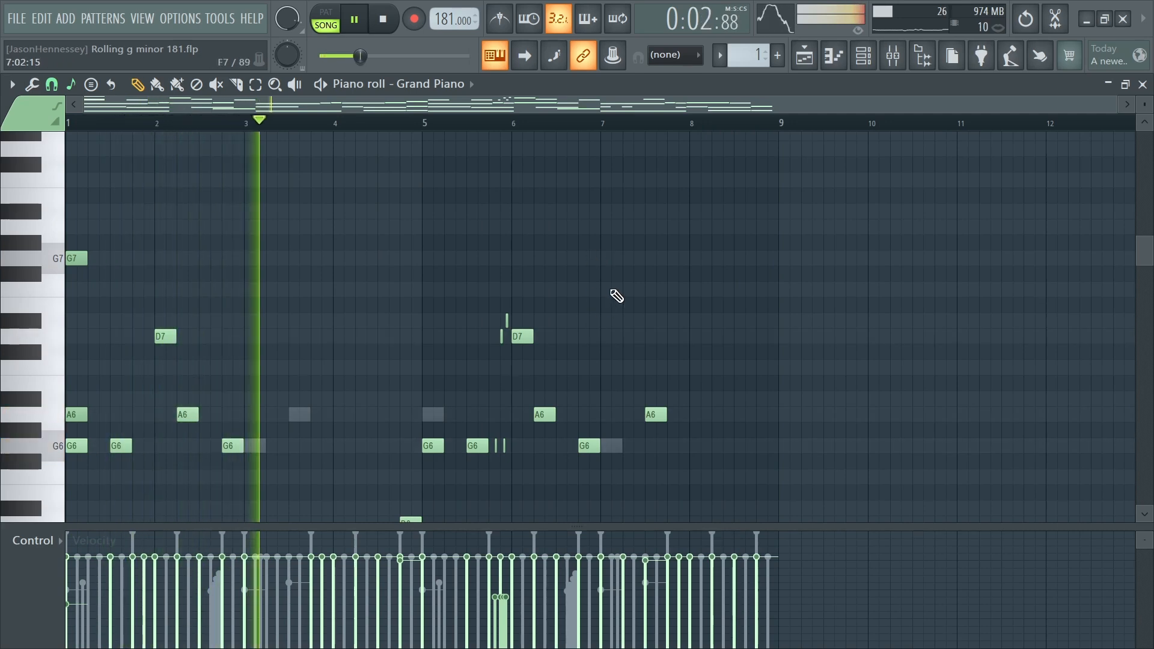
Step: Examine the Grand Piano notes from the highest octave down to the low sustained notes while the song plays
scroll(703, 297, down, 1)
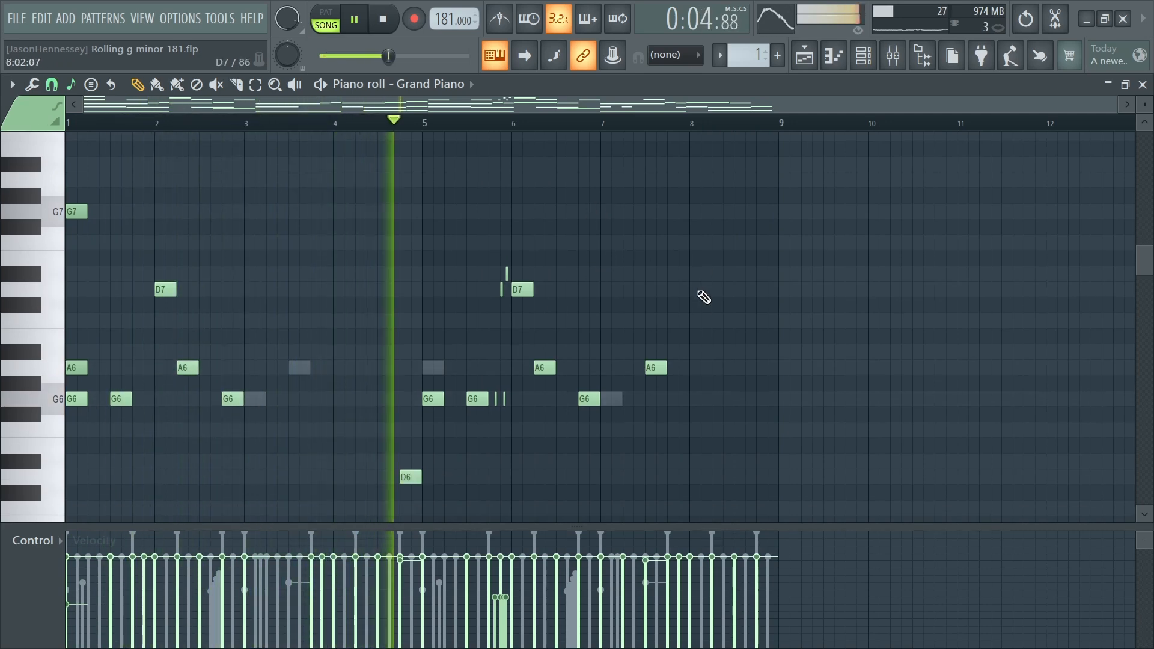
scroll(703, 297, down, 1)
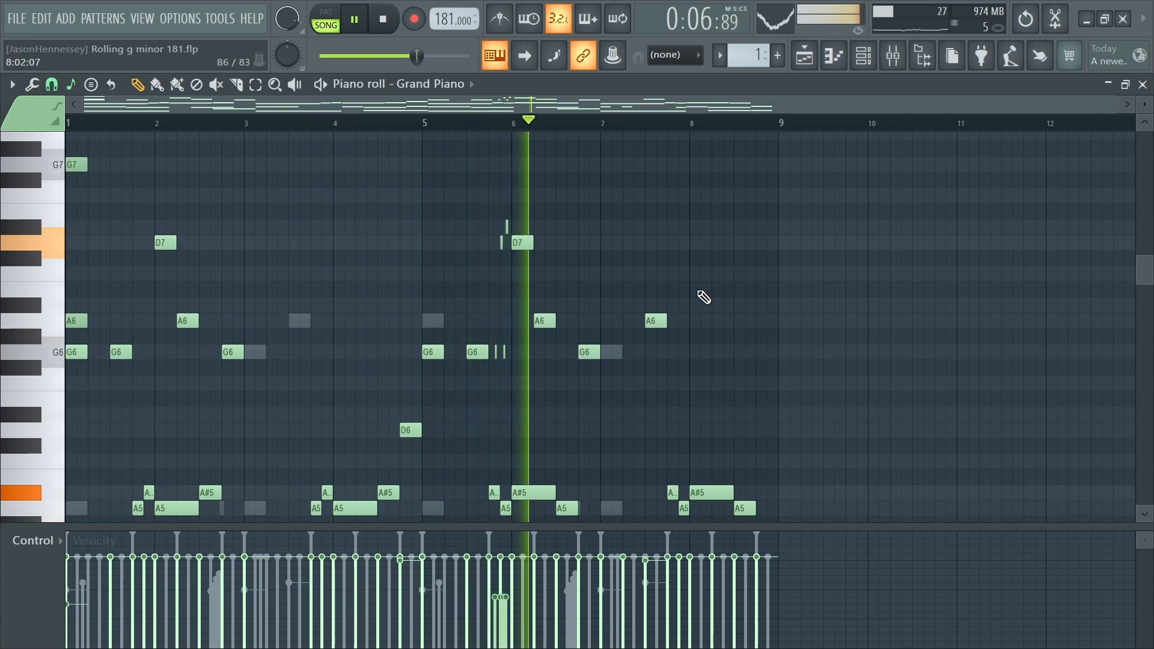
scroll(703, 296, down, 5)
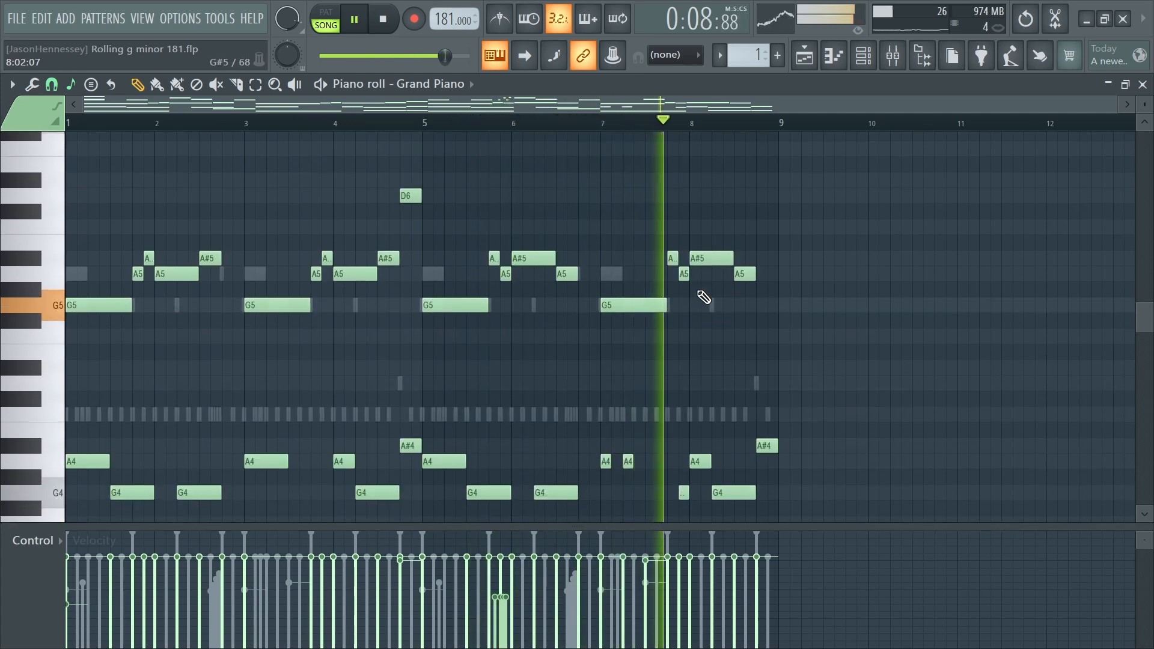
scroll(703, 297, down, 1)
scroll(703, 296, down, 1)
scroll(704, 297, up, 1)
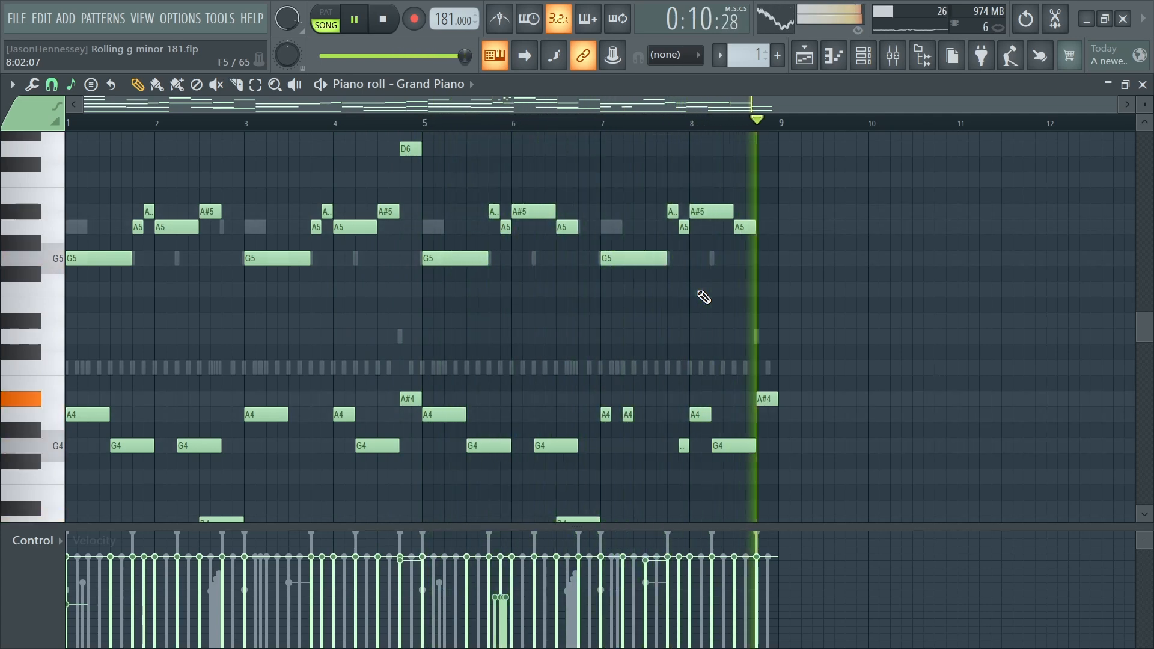
scroll(703, 297, down, 2)
scroll(704, 297, down, 3)
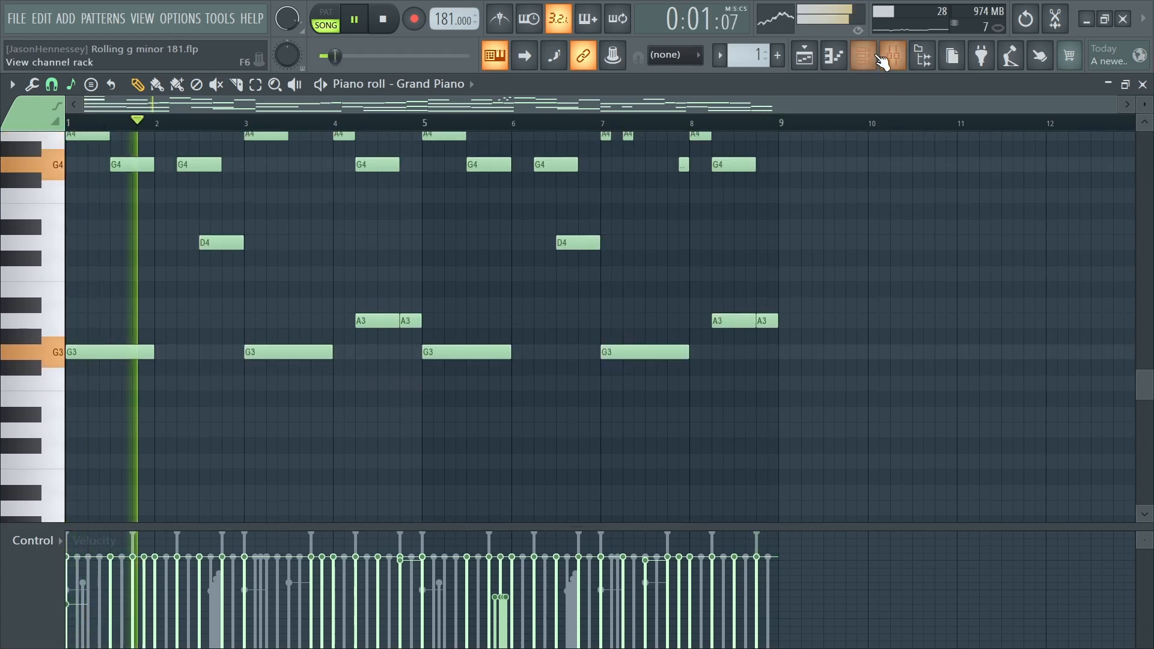
Step: Open the Full Brass Sustain channel's piano roll and review its notes across the eight bars
click(863, 55)
click(196, 186)
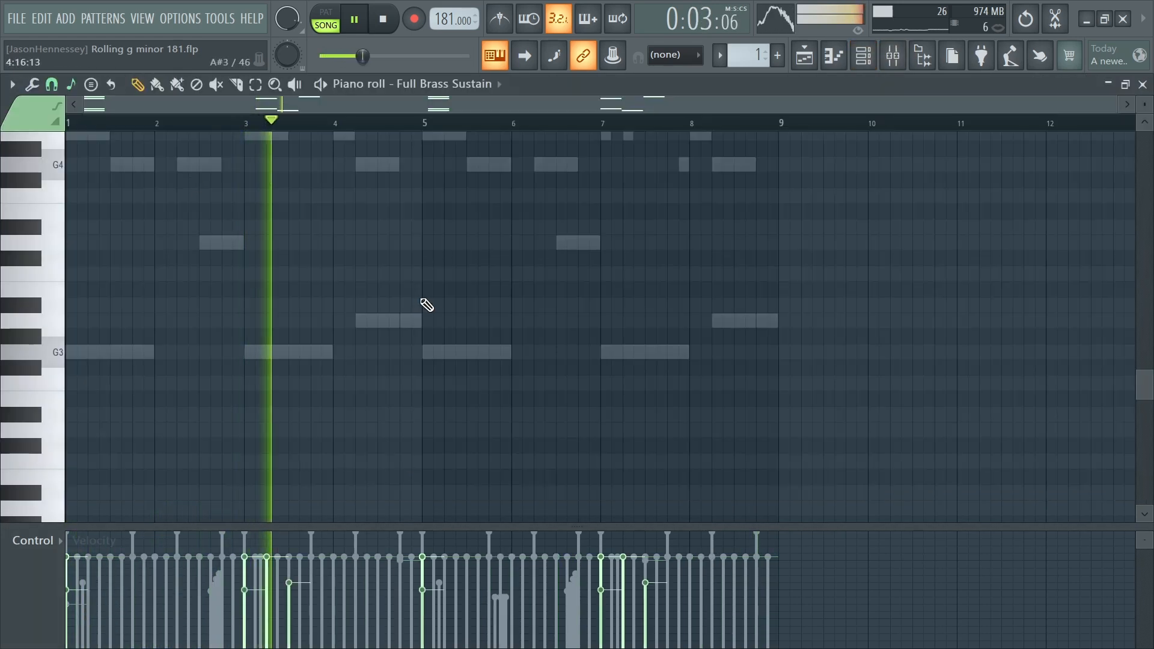
scroll(428, 319, down, 1)
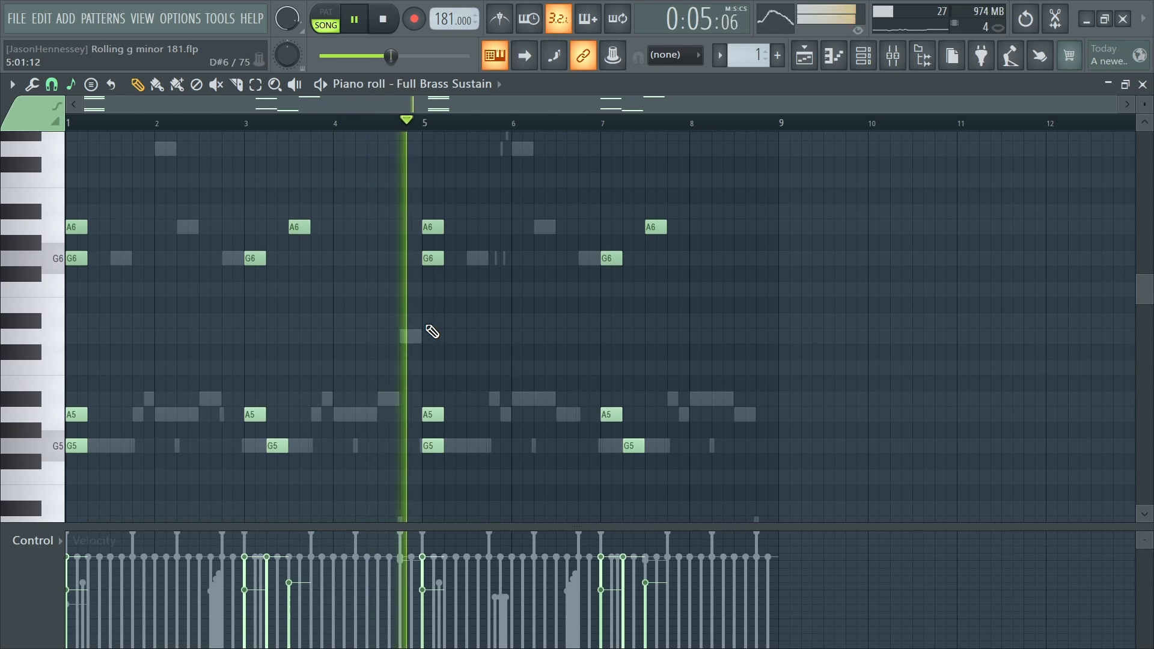